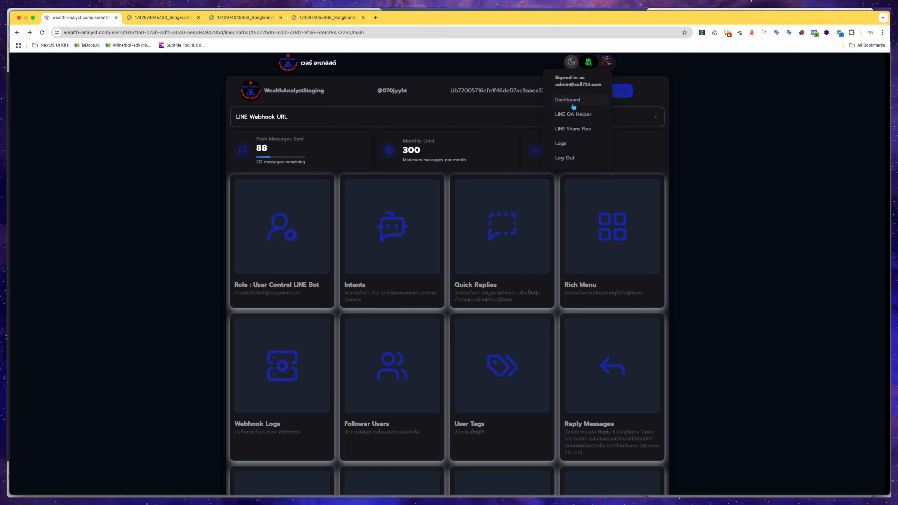
# Open the Wealth Analyst bot's dashboard and its Rich Menu list.
pyautogui.click(586, 227)
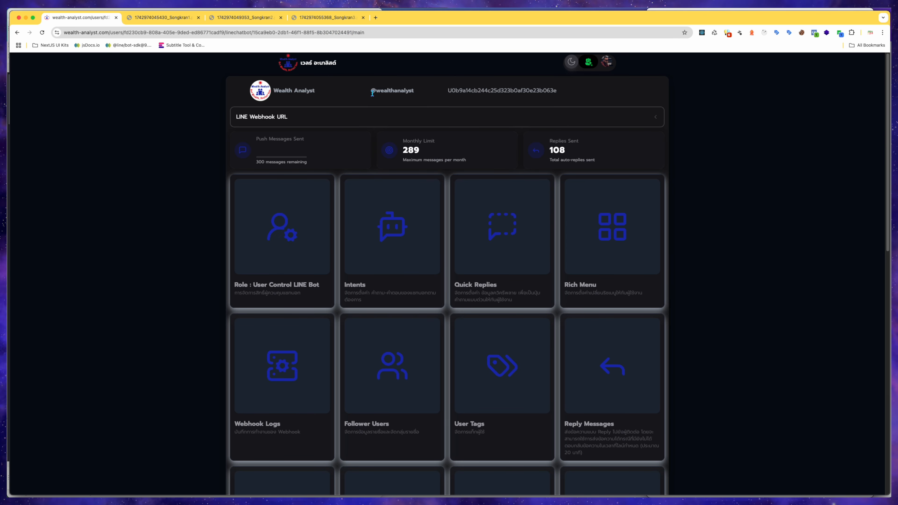
pyautogui.click(646, 196)
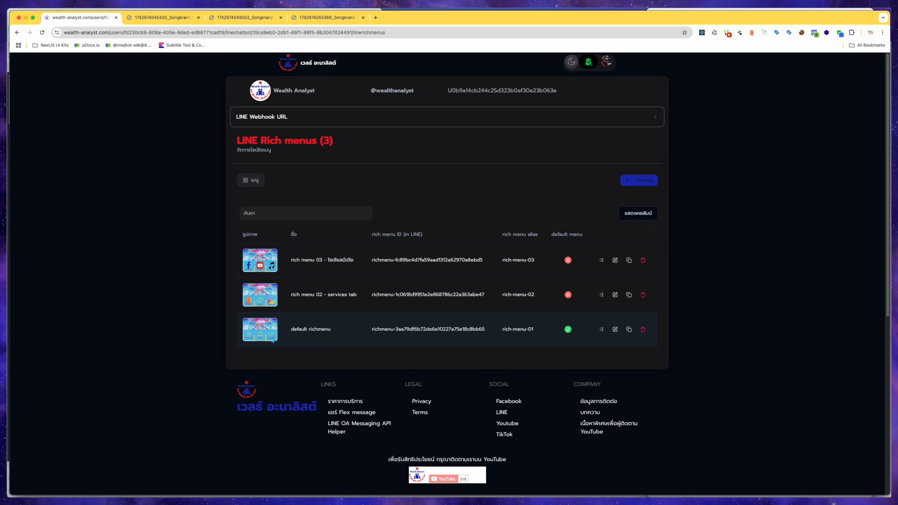
# Return to the LINE OA Helper bot list and open the WealthAnalystStaging bot's dashboard.
pyautogui.click(607, 65)
pyautogui.click(576, 115)
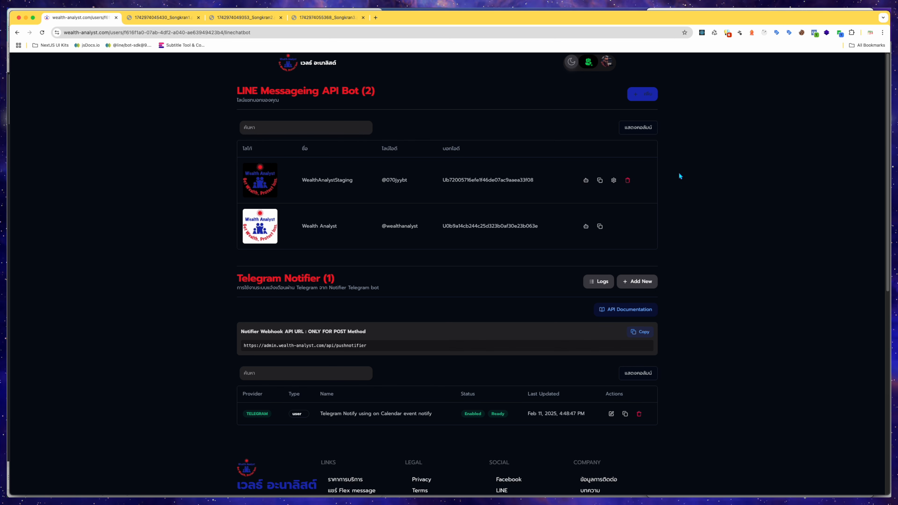
pyautogui.click(587, 181)
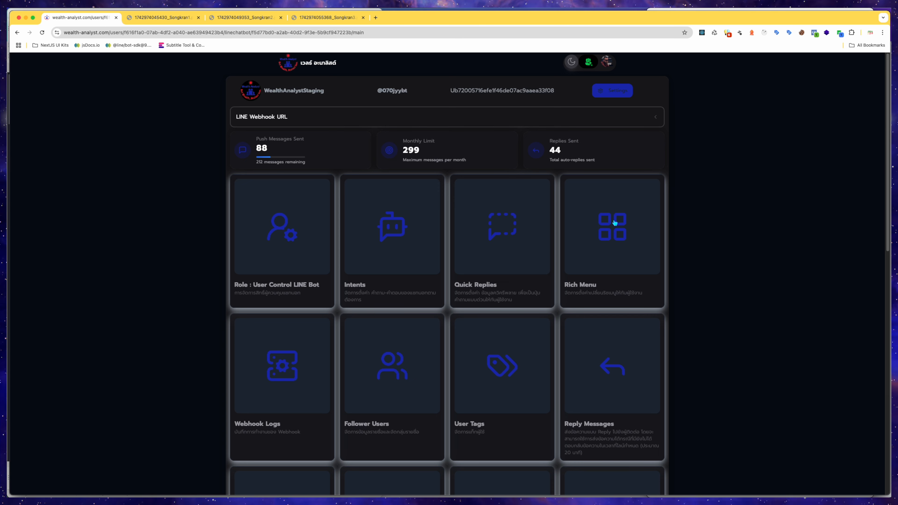
# Go back and forth between the LINE OA Helper bot list and the WealthAnalystStaging dashboard.
pyautogui.click(607, 63)
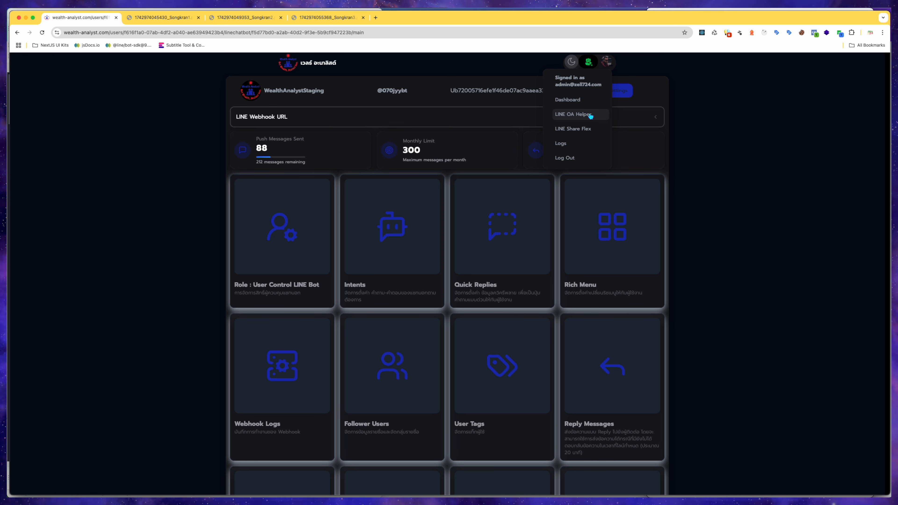
pyautogui.click(605, 61)
pyautogui.click(606, 62)
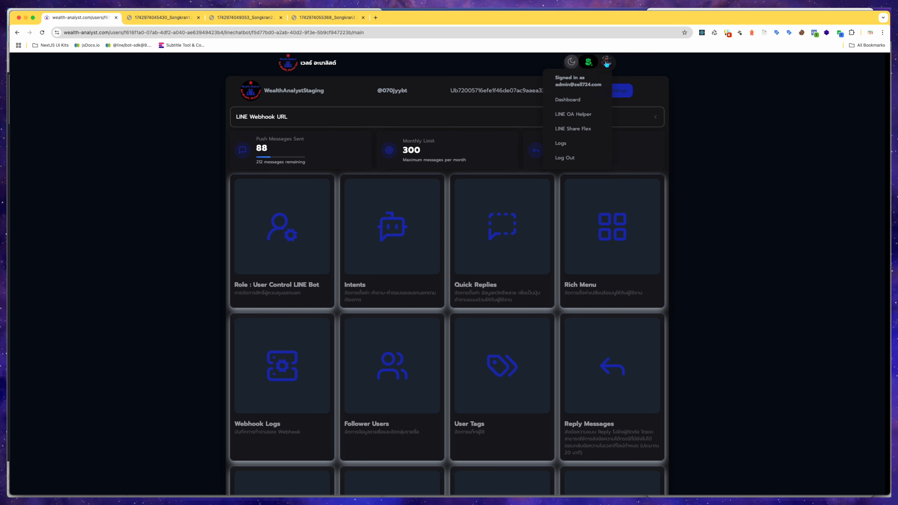
pyautogui.click(586, 115)
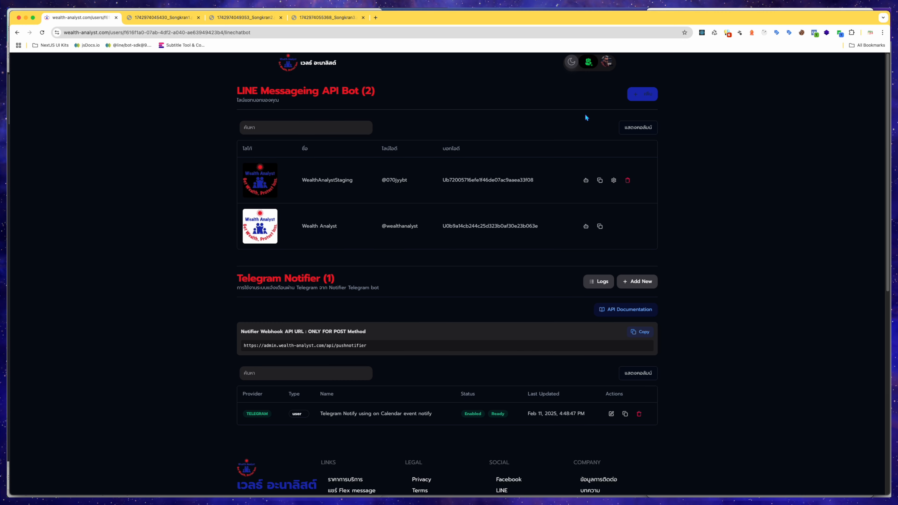
pyautogui.click(586, 181)
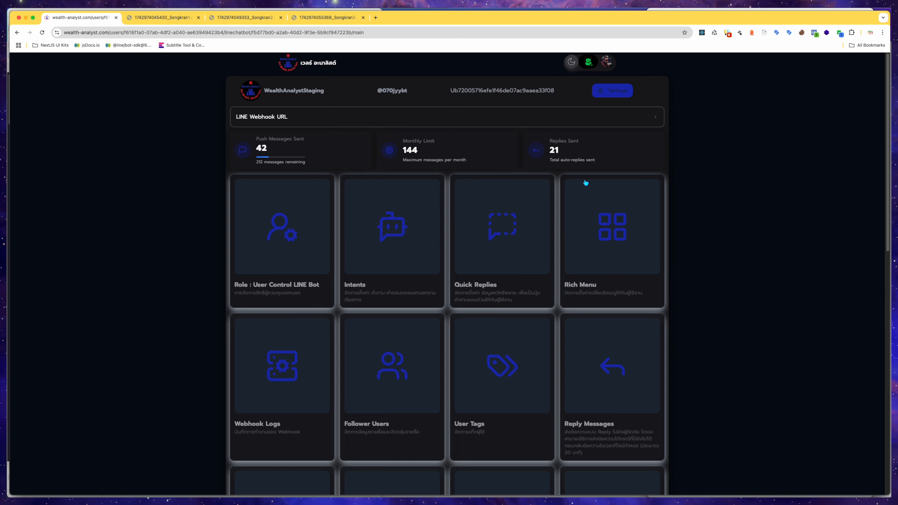
pyautogui.click(607, 61)
pyautogui.click(583, 113)
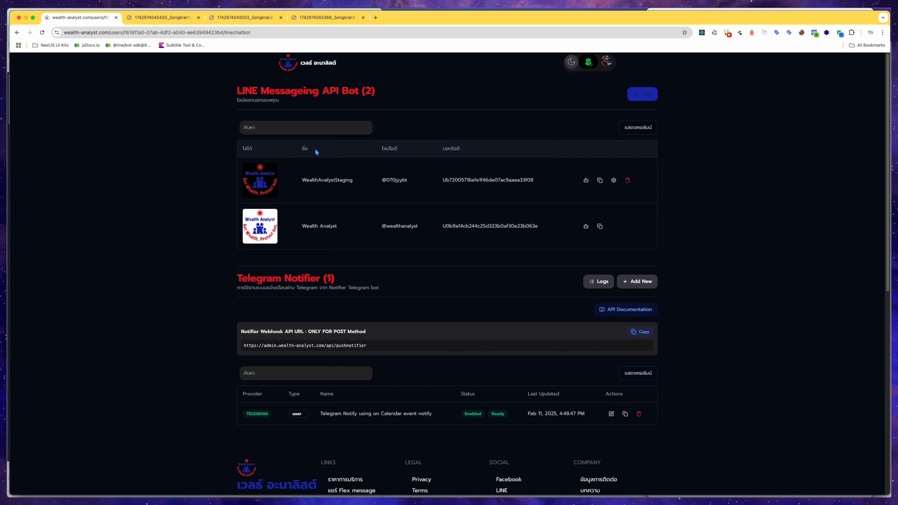
# Highlight the rows of the bot table and then the WealthAnalystStaging bot name in the list.
pyautogui.click(211, 167)
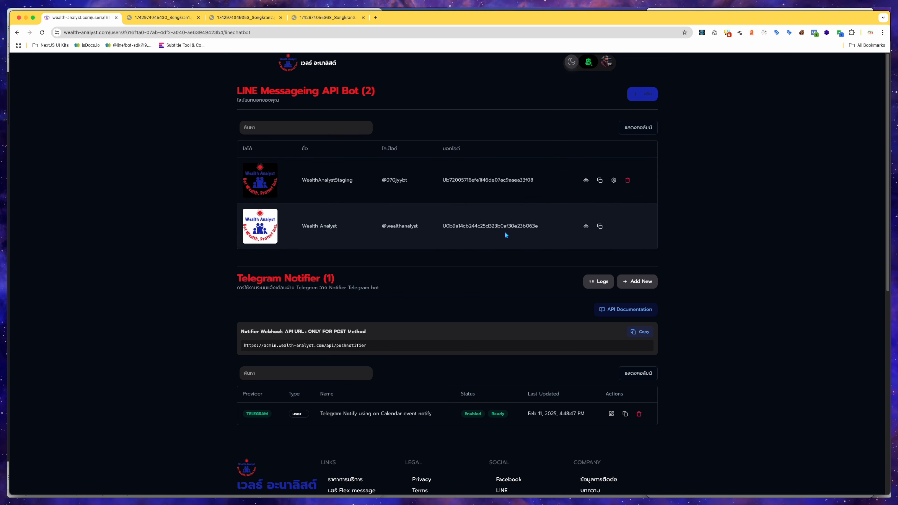
pyautogui.moveTo(622, 233); pyautogui.dragTo(248, 192)
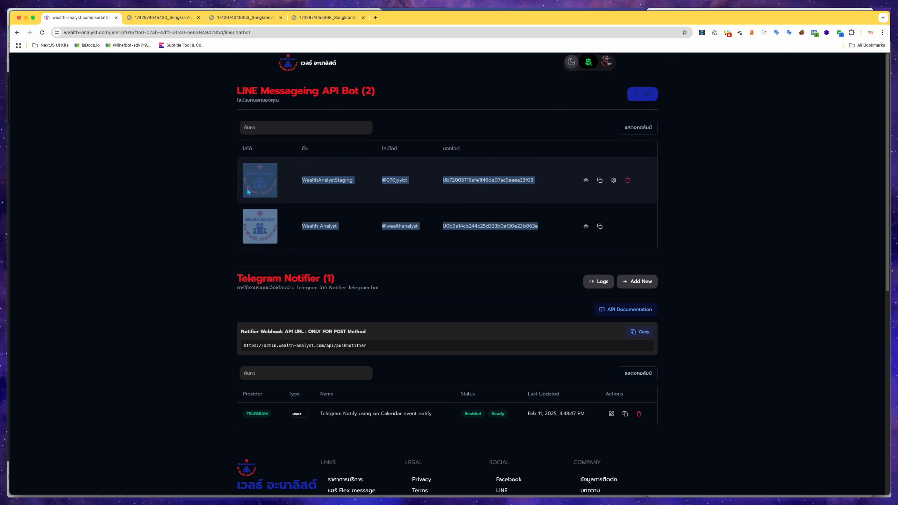
pyautogui.click(764, 197)
pyautogui.moveTo(303, 180); pyautogui.dragTo(354, 180)
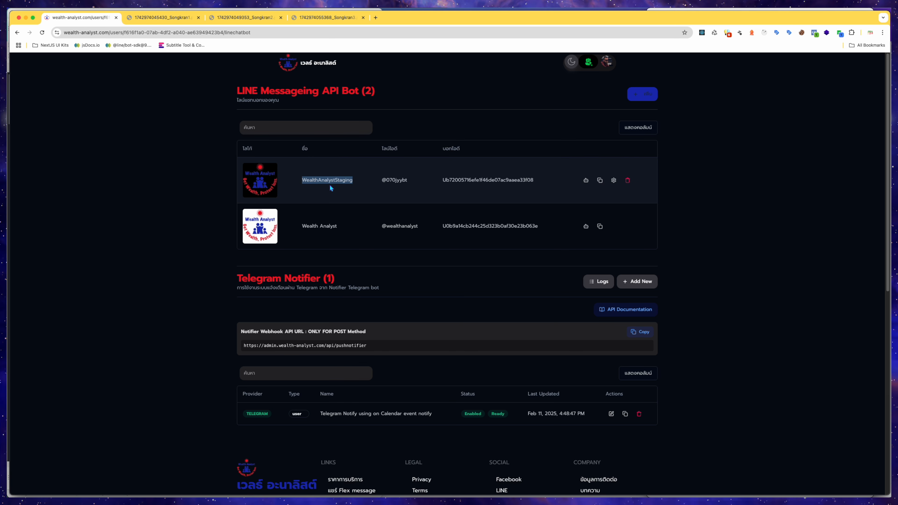
pyautogui.click(667, 199)
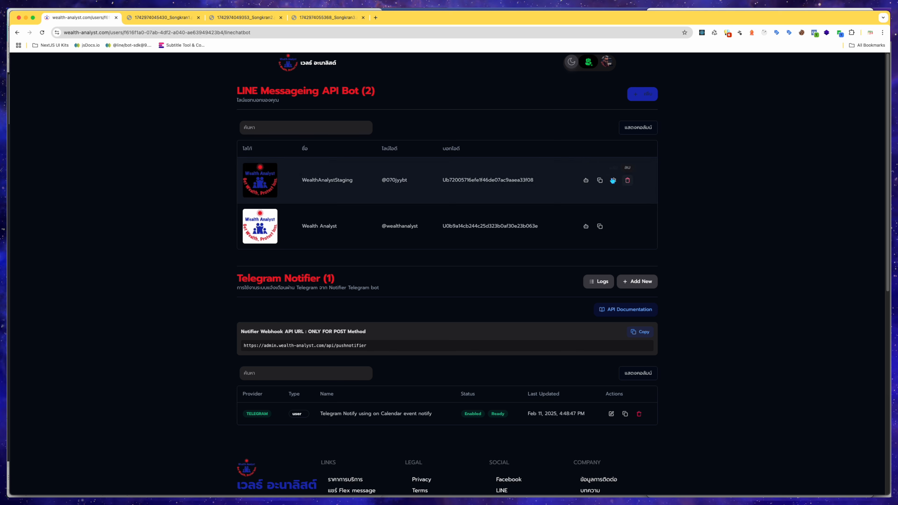
# Open the WealthAnalystStaging bot's Rich Menu section and start adding a new LINE rich menu.
pyautogui.click(586, 180)
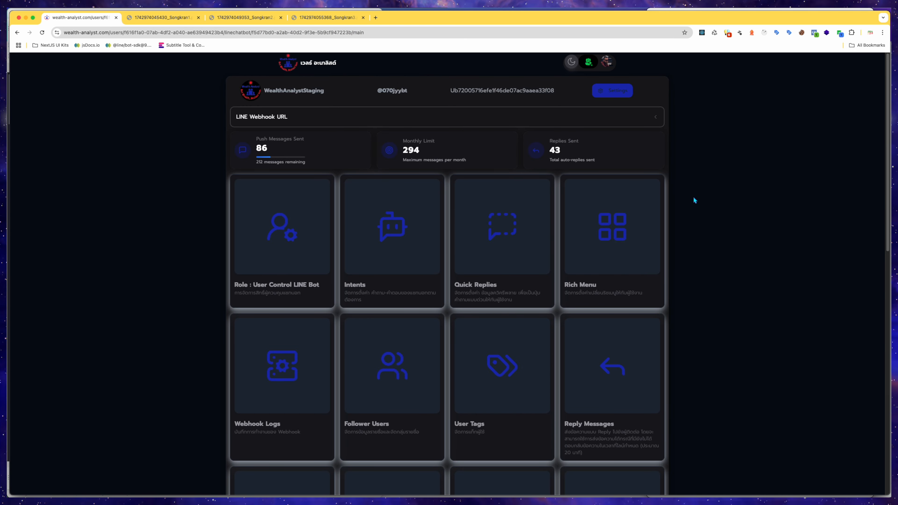
pyautogui.scroll(-1, 694, 197)
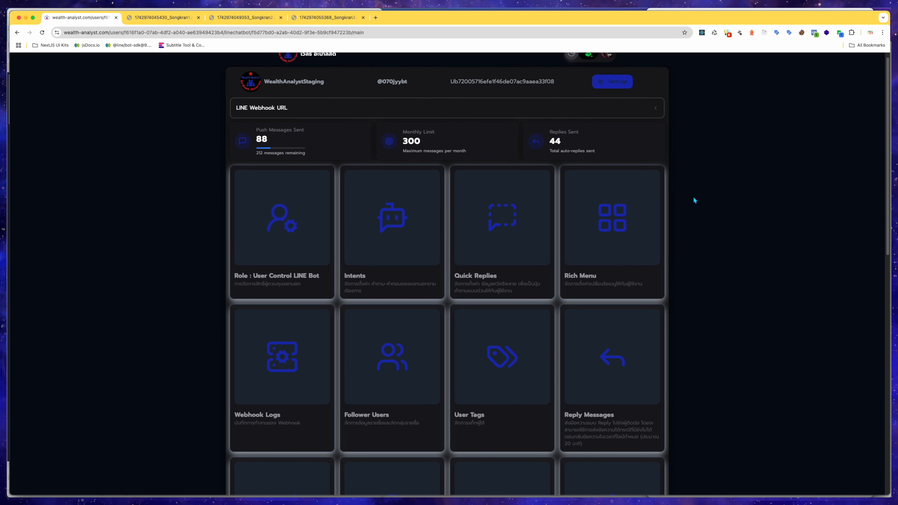
pyautogui.scroll(1, 693, 197)
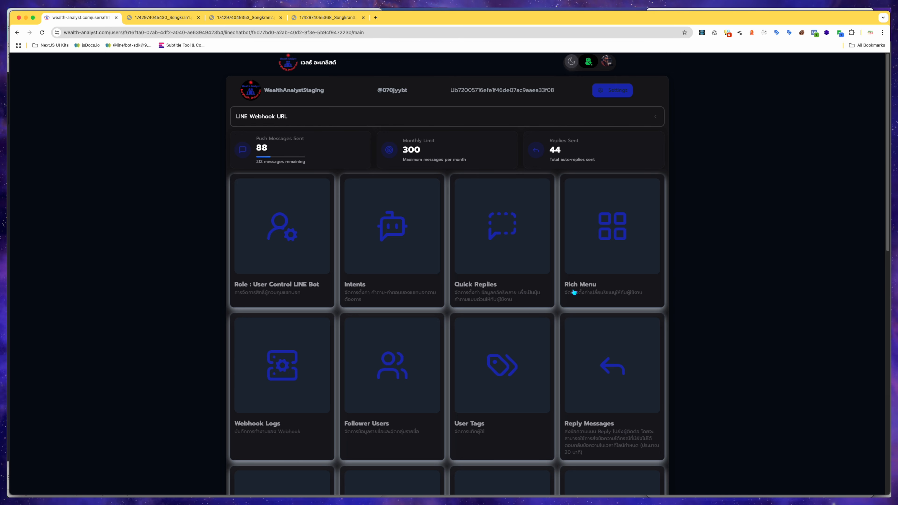
pyautogui.click(628, 241)
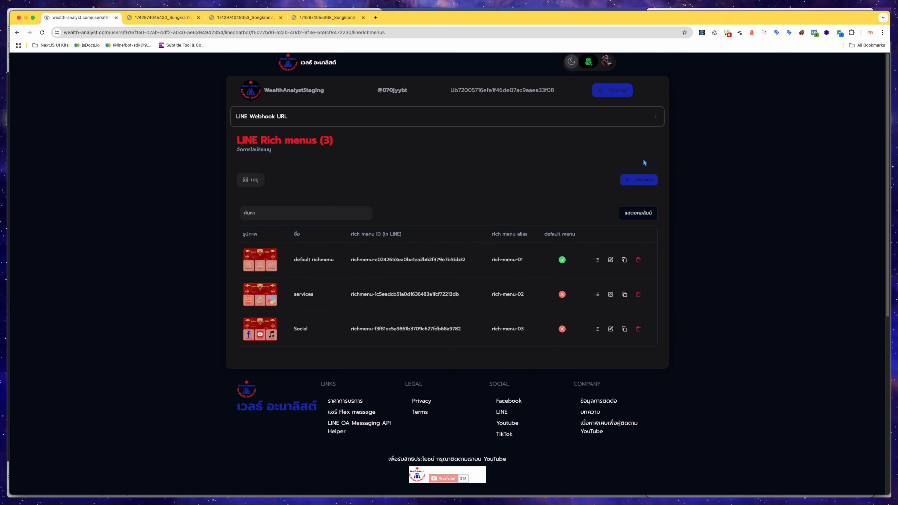
pyautogui.click(649, 177)
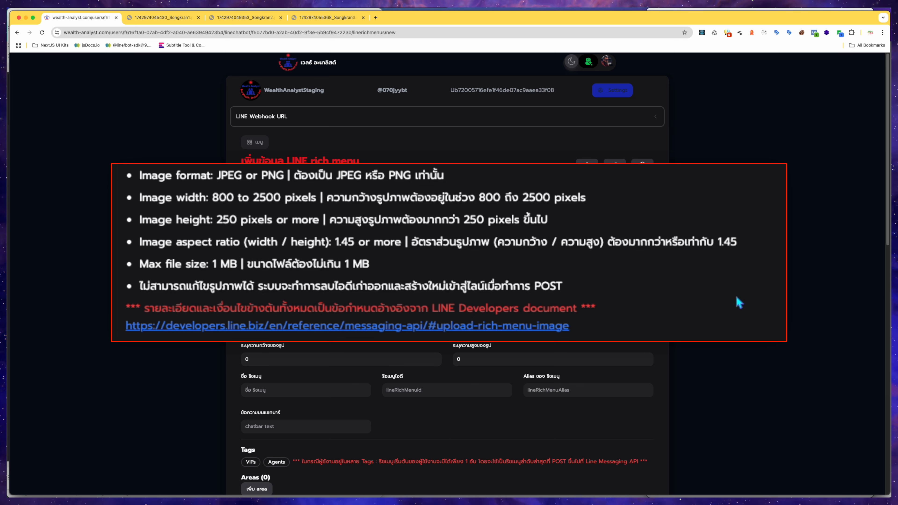
# Dismiss the image requirements help overlay and open the LINE Developers upload-rich-menu-image documentation link.
pyautogui.click(130, 304)
pyautogui.click(126, 173)
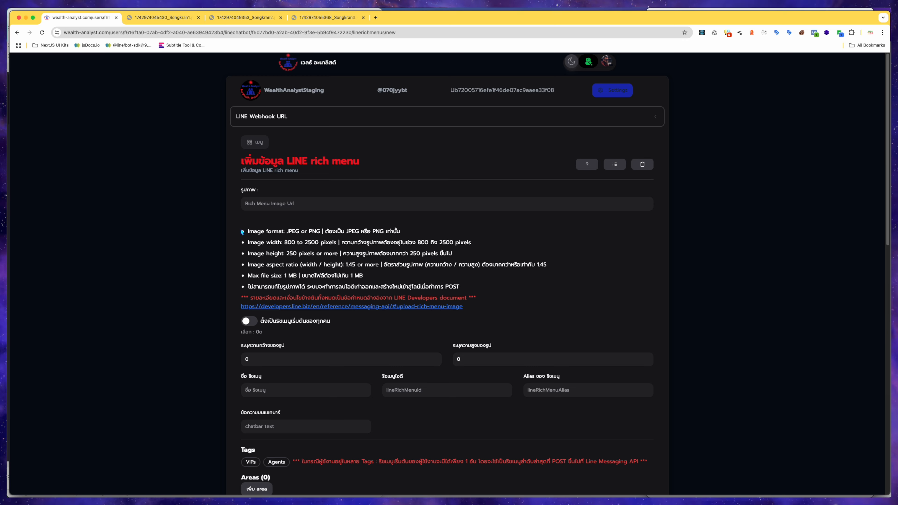
pyautogui.moveTo(394, 297); pyautogui.dragTo(467, 299)
pyautogui.click(458, 307)
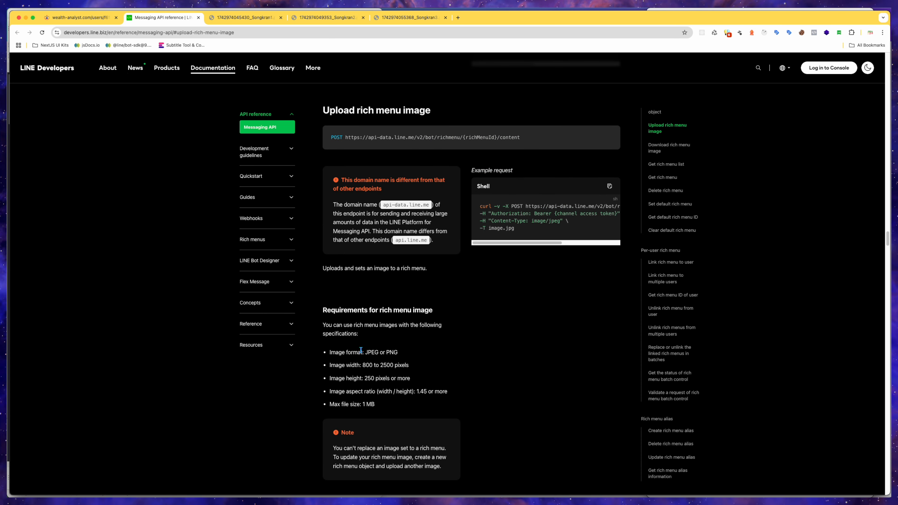
# Highlight the rich menu image requirements list in the LINE documentation and scroll past it.
pyautogui.moveTo(331, 351); pyautogui.dragTo(389, 405)
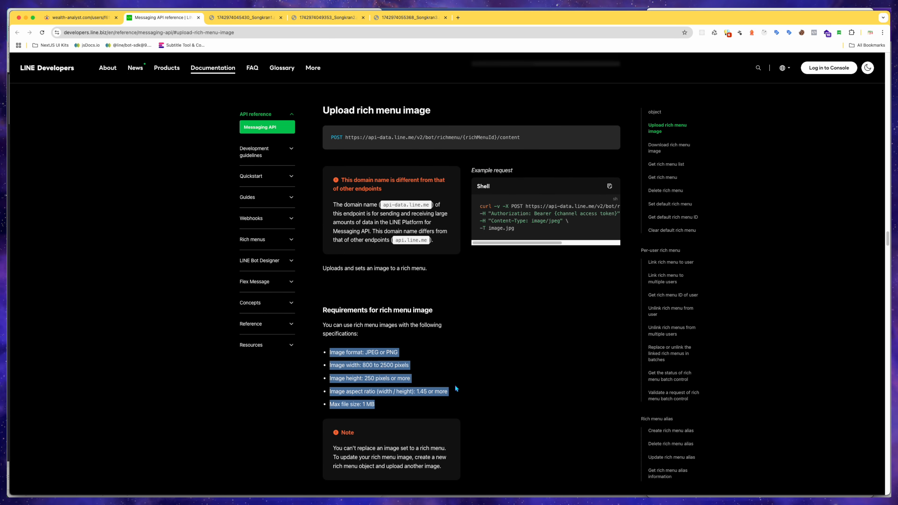
pyautogui.scroll(-2, 506, 383)
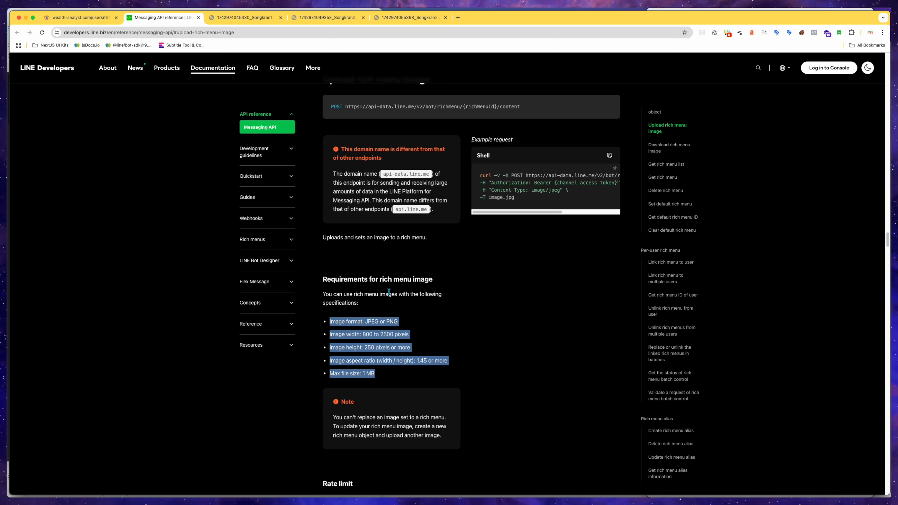
pyautogui.click(483, 338)
pyautogui.scroll(-3, 481, 340)
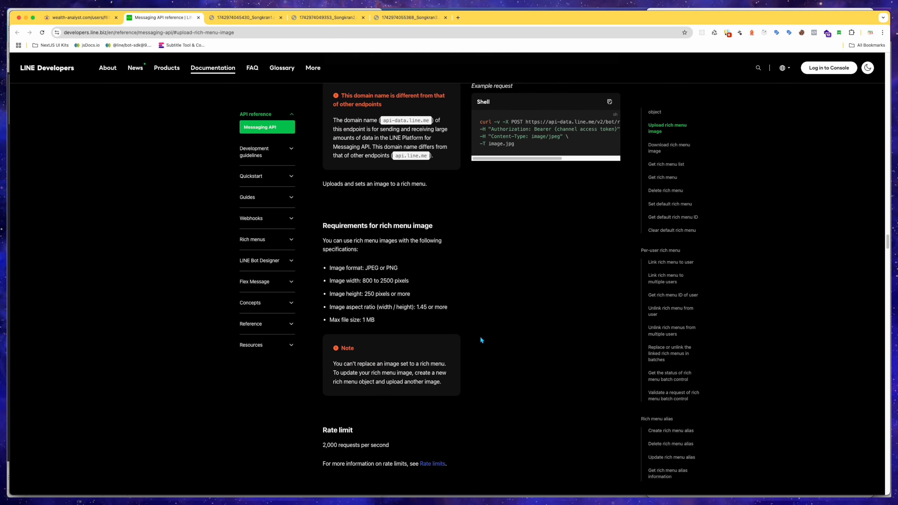
# Return to the new rich menu form and switch on the option to make it every user's default menu.
pyautogui.hotkey('ctrl', 'shift', 'Tab')
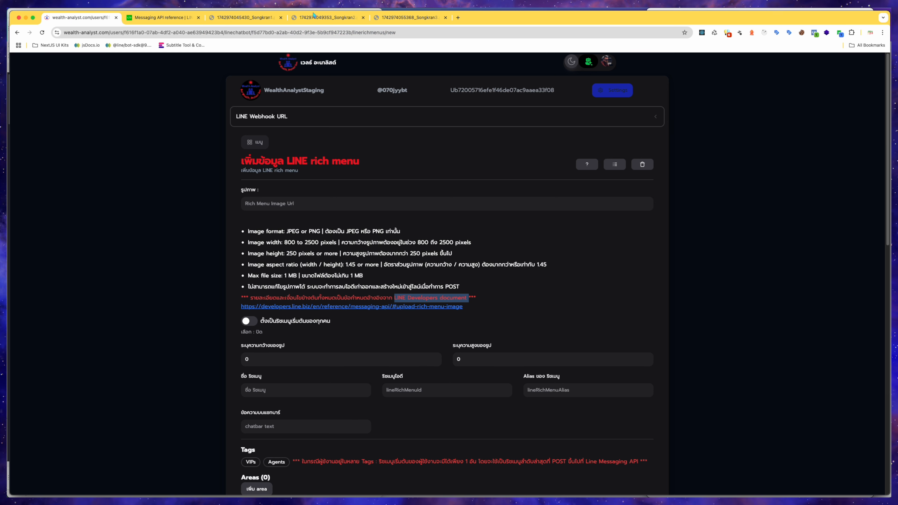
pyautogui.click(726, 251)
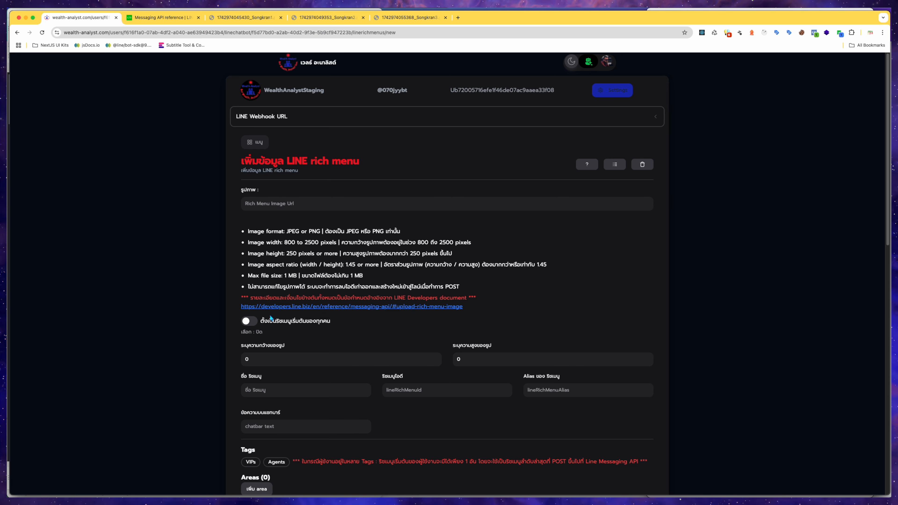
pyautogui.click(254, 322)
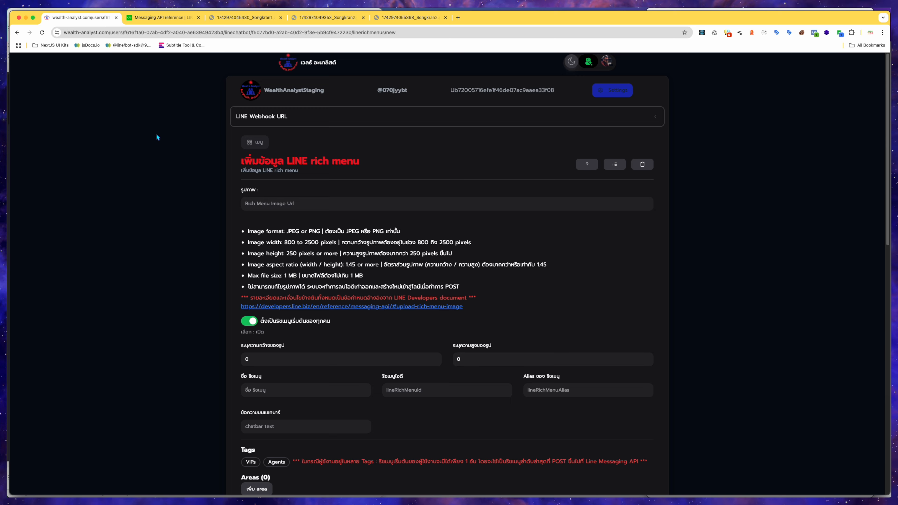
# Return to the LINE documentation and browse to the display priority of rich menus section.
pyautogui.click(171, 23)
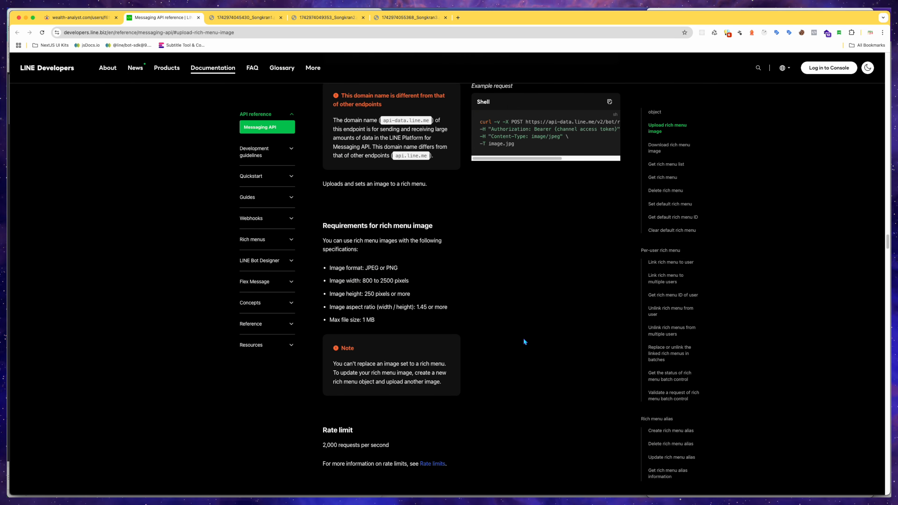
pyautogui.scroll(8, 524, 340)
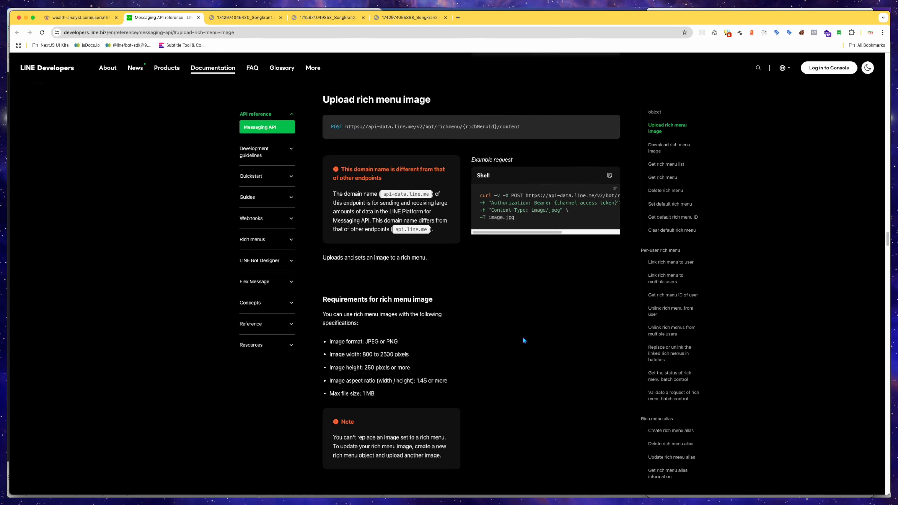
pyautogui.scroll(1, 527, 332)
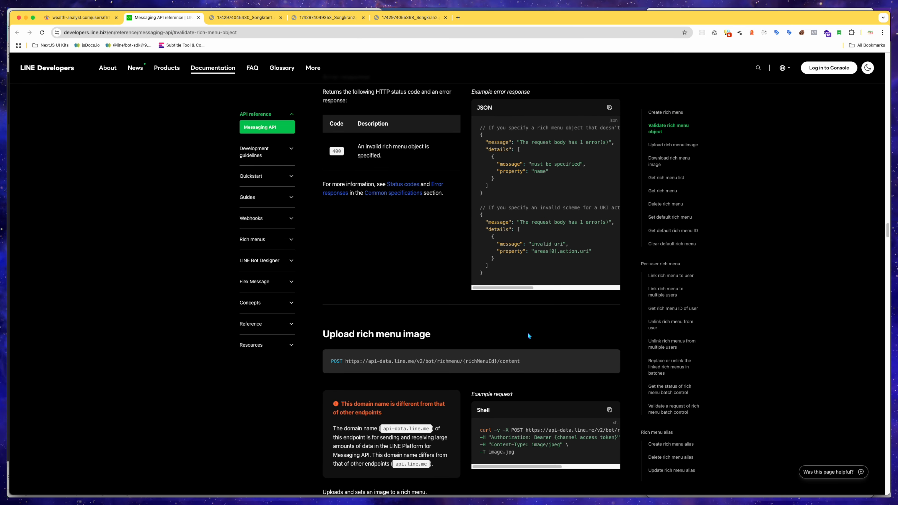
pyautogui.scroll(4, 528, 334)
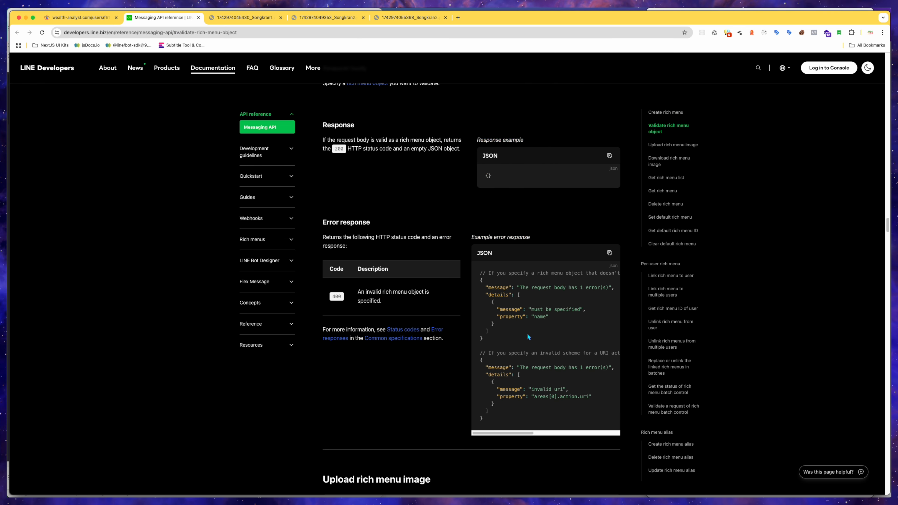
pyautogui.scroll(-8, 527, 334)
pyautogui.scroll(-3, 528, 336)
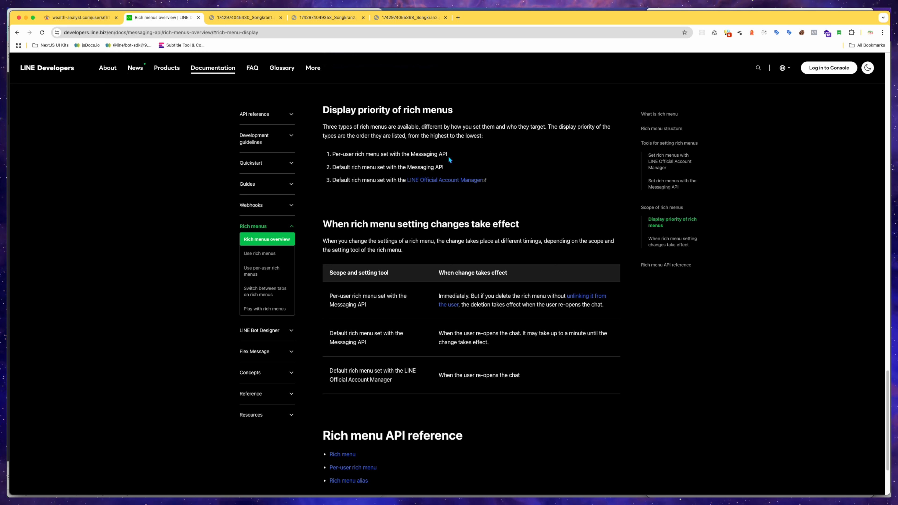
# Highlight the per-user and default Messaging API rich menu entries in the display priority list.
pyautogui.moveTo(333, 155); pyautogui.dragTo(447, 155)
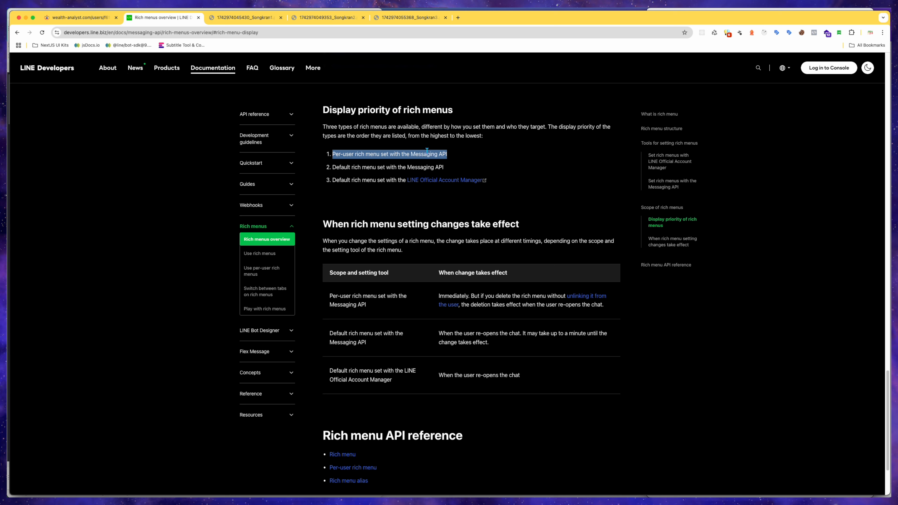
pyautogui.click(348, 153)
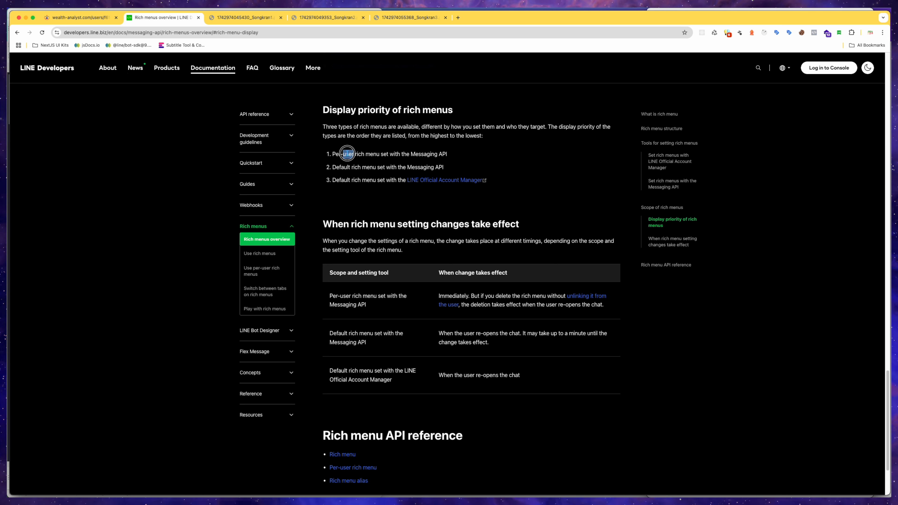
pyautogui.click(334, 154)
pyautogui.moveTo(333, 154); pyautogui.dragTo(445, 152)
pyautogui.click(445, 153)
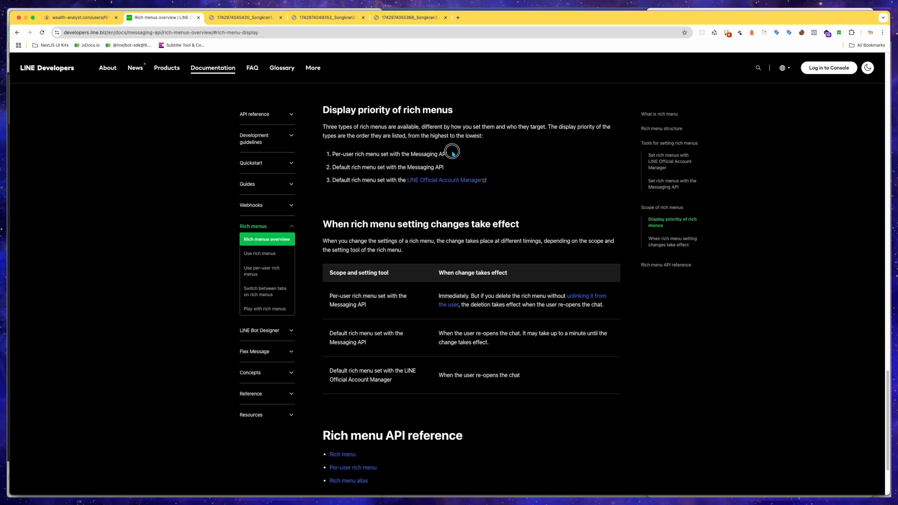
pyautogui.click(332, 167)
pyautogui.moveTo(332, 167); pyautogui.dragTo(441, 165)
pyautogui.click(442, 165)
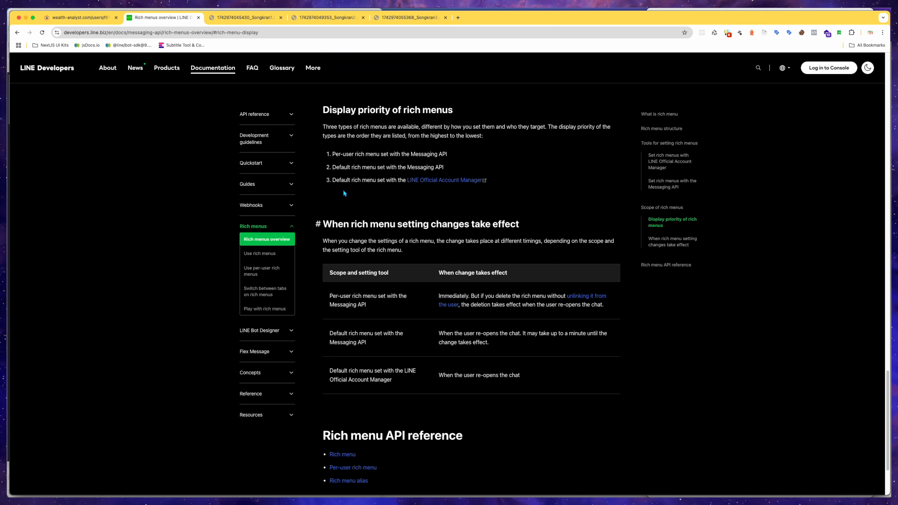
# Highlight the default rich menu entries for the Messaging API and LINE Official Account Manager in the display priority list.
pyautogui.moveTo(332, 180); pyautogui.dragTo(361, 180)
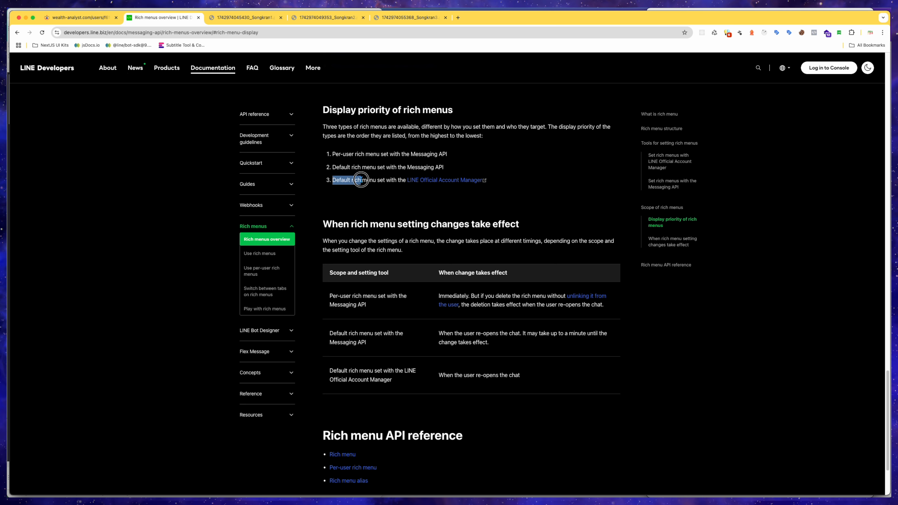
pyautogui.click(474, 170)
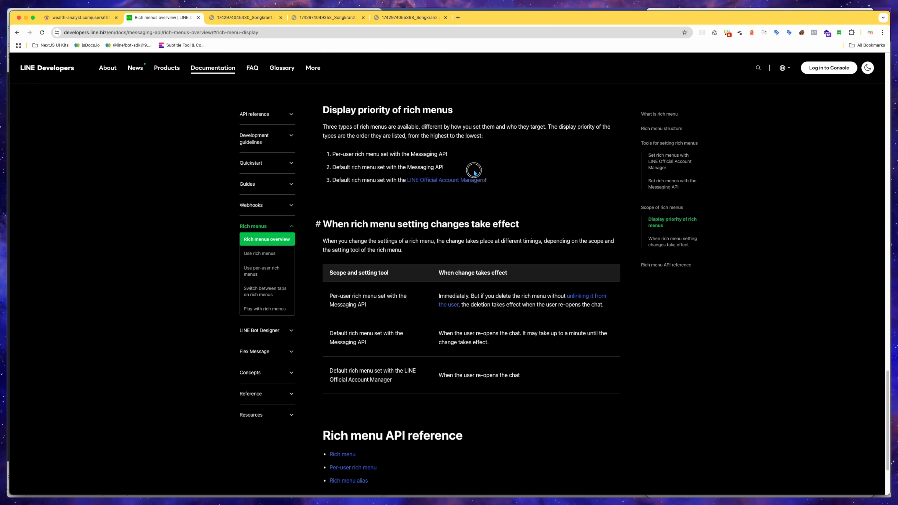
pyautogui.tripleClick(453, 171)
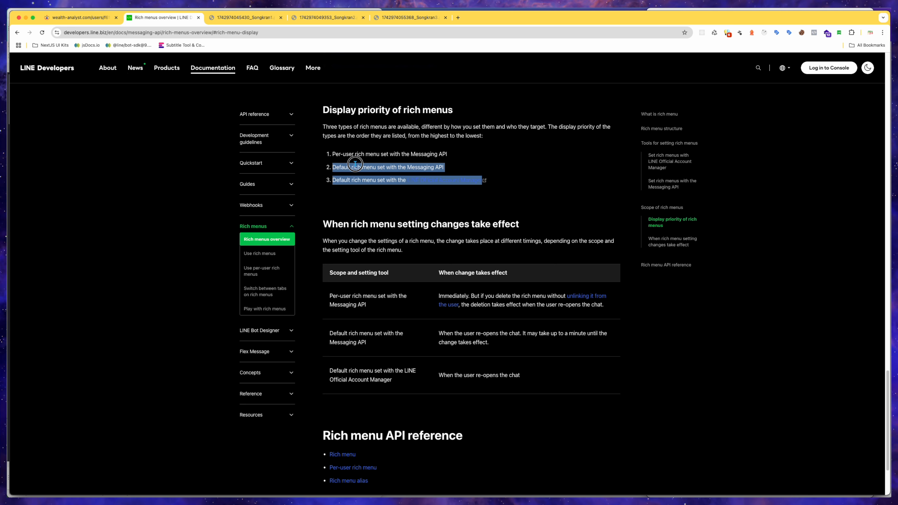
pyautogui.click(455, 169)
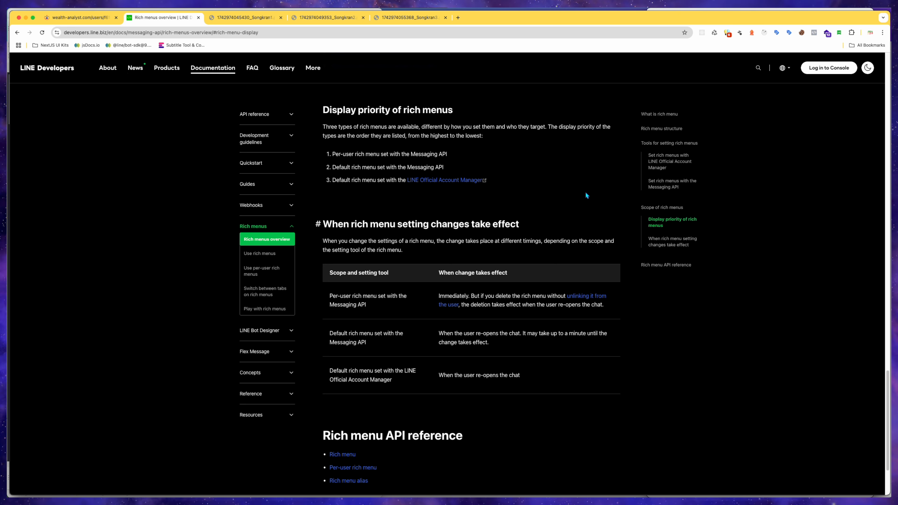
pyautogui.click(333, 166)
pyautogui.moveTo(334, 166); pyautogui.dragTo(445, 168)
pyautogui.click(444, 168)
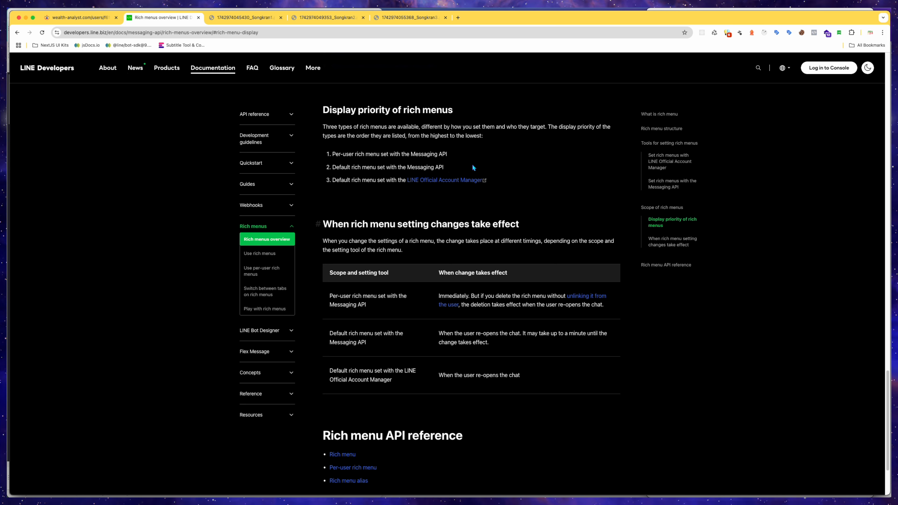
pyautogui.moveTo(444, 165); pyautogui.dragTo(336, 167)
pyautogui.click(335, 166)
pyautogui.click(482, 168)
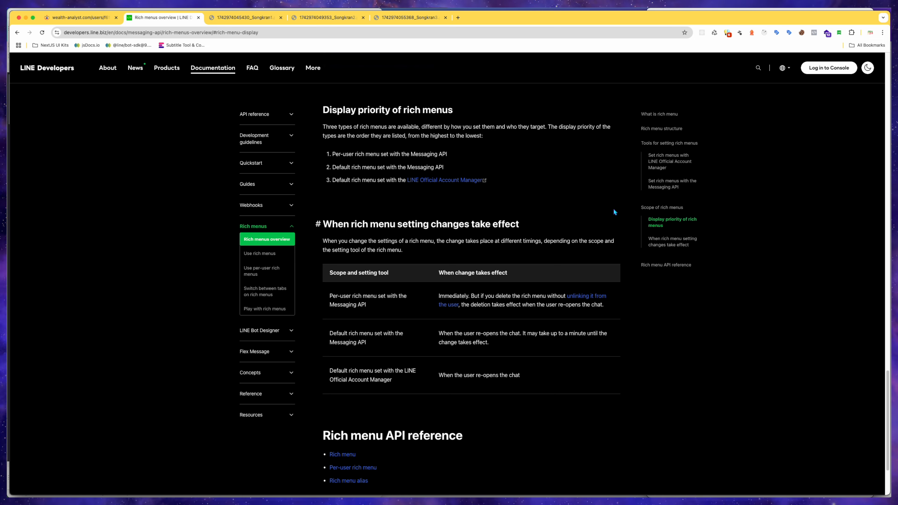
# Review the new rich menu form alongside the three Songkran rich menu images open in other tabs.
pyautogui.click(98, 18)
pyautogui.scroll(-1, 638, 232)
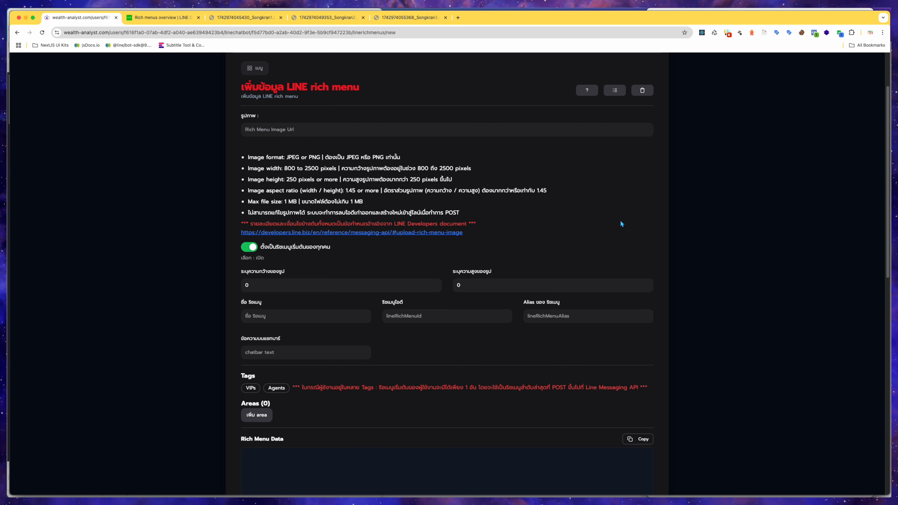
pyautogui.click(244, 17)
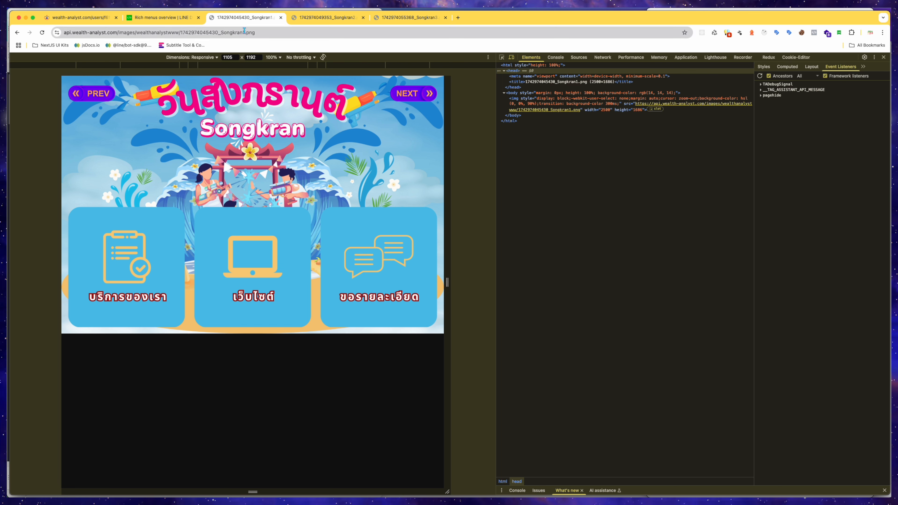
pyautogui.click(244, 32)
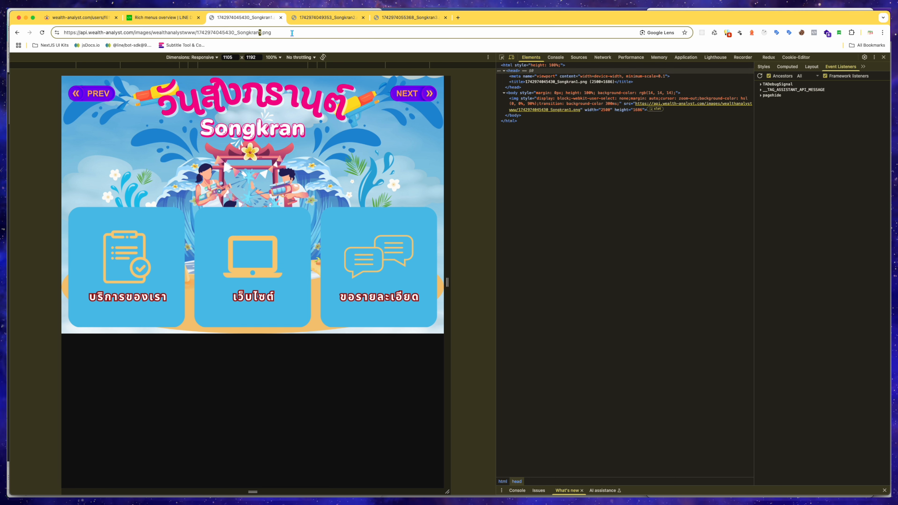
pyautogui.click(312, 19)
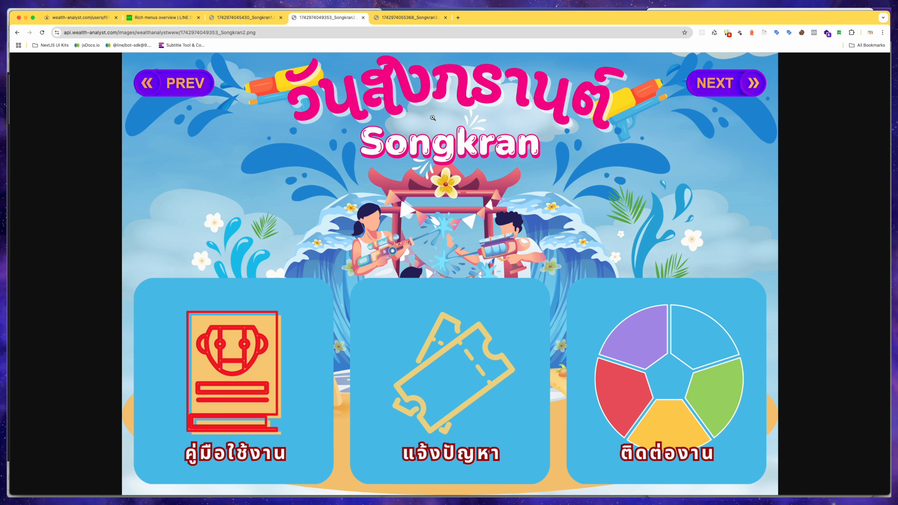
pyautogui.click(242, 20)
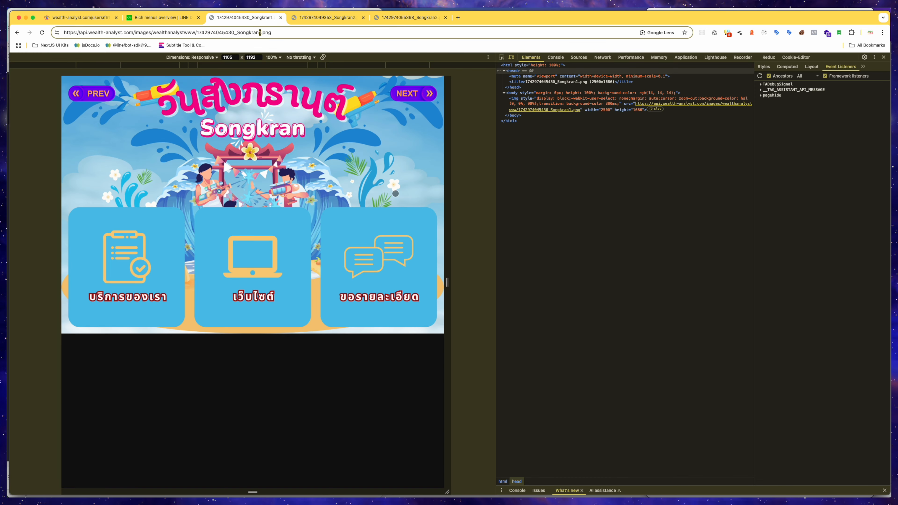
pyautogui.rightClick(307, 355)
pyautogui.click(502, 115)
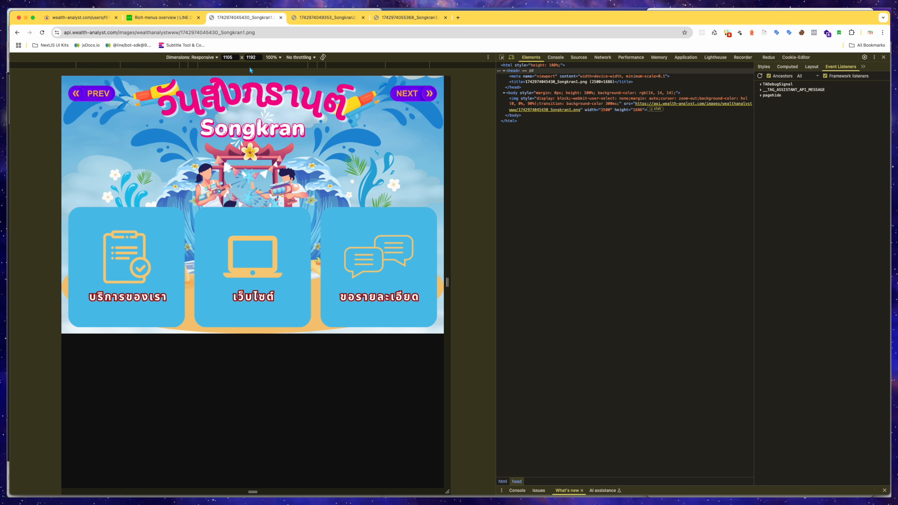
pyautogui.click(91, 19)
pyautogui.click(333, 285)
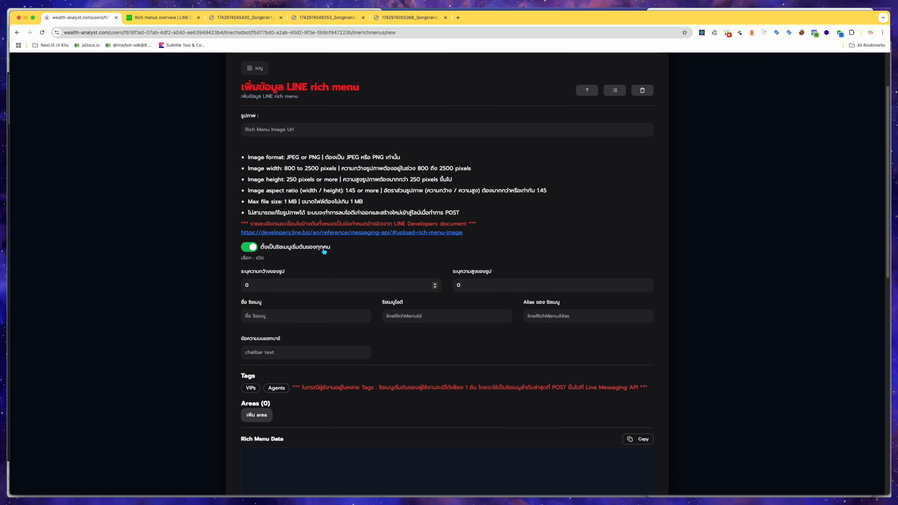
pyautogui.click(243, 18)
pyautogui.click(320, 18)
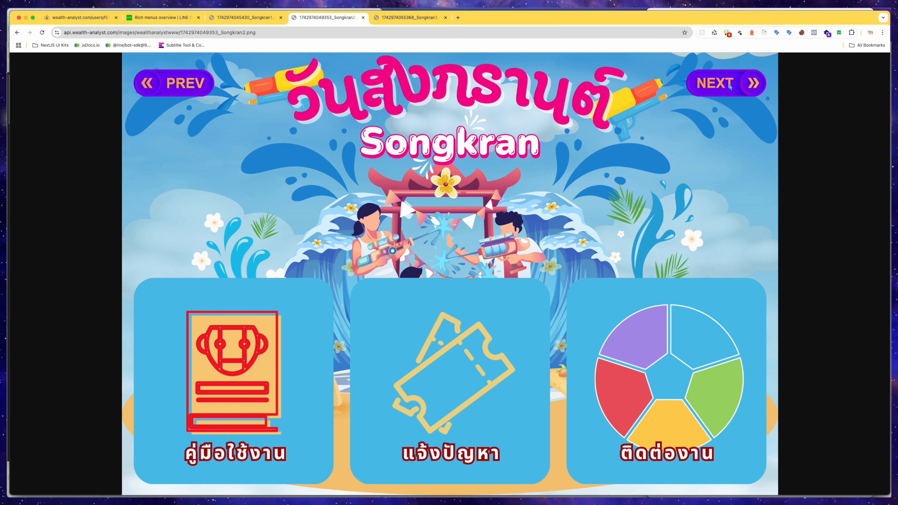
pyautogui.click(415, 19)
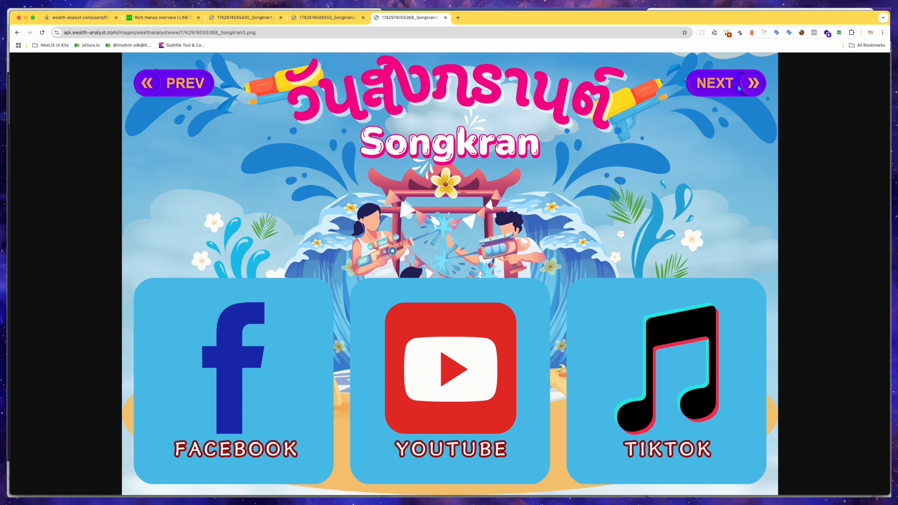
pyautogui.click(253, 21)
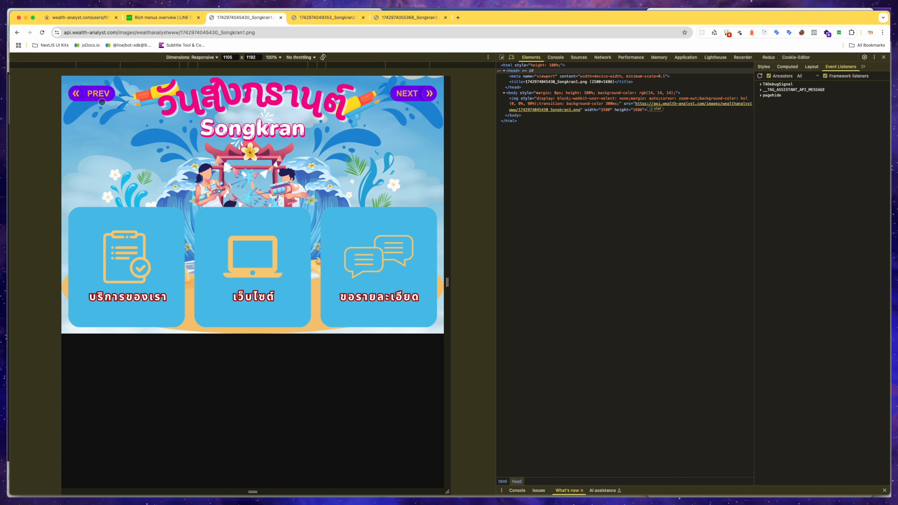
pyautogui.click(407, 19)
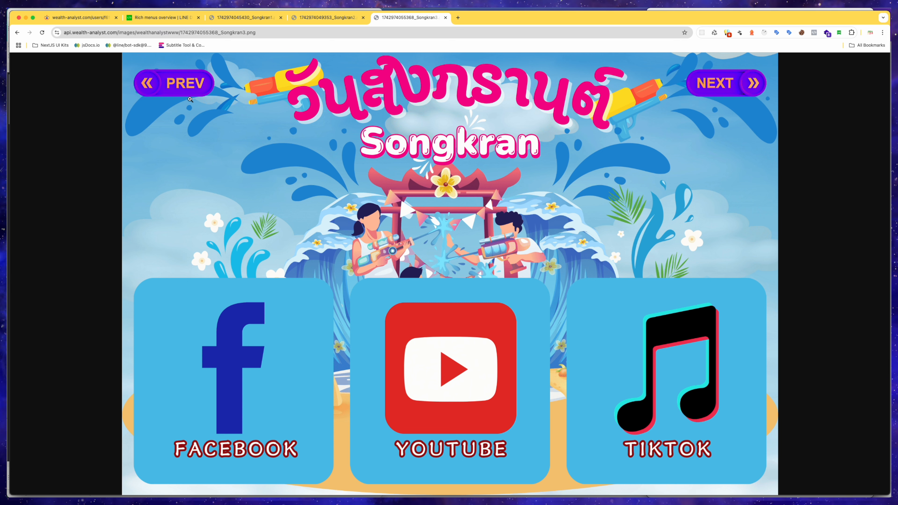
pyautogui.click(344, 24)
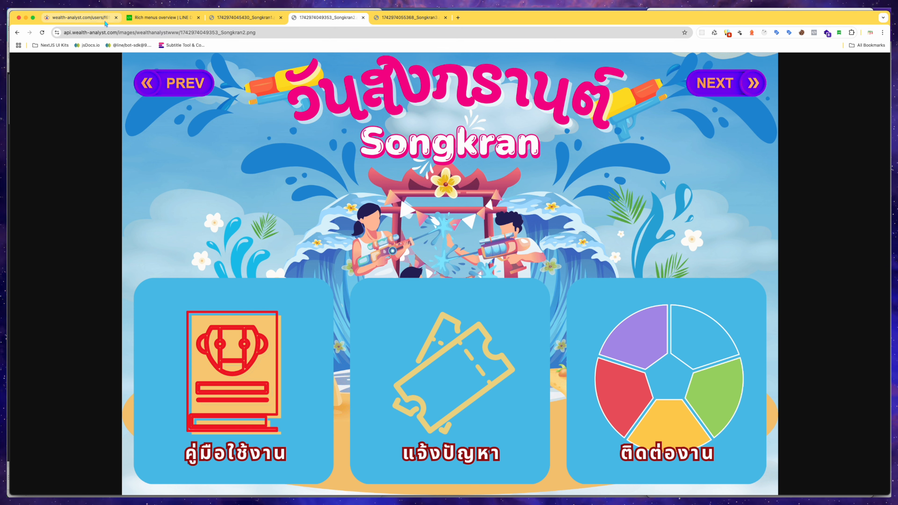
pyautogui.click(266, 24)
pyautogui.click(326, 22)
pyautogui.click(406, 23)
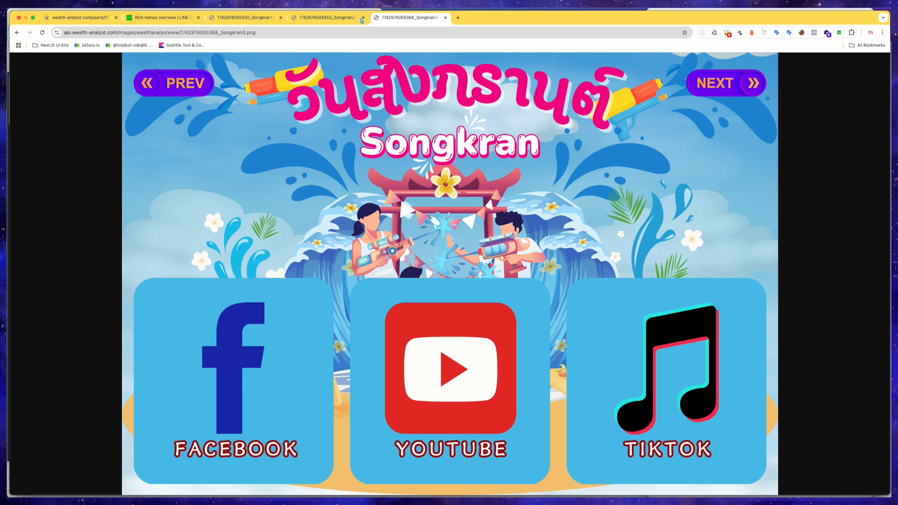
pyautogui.click(261, 23)
# Review the three Songkran rich menu pages in the Canva design, then return to the browser.
pyautogui.hotkey('ctrl', 'Up')
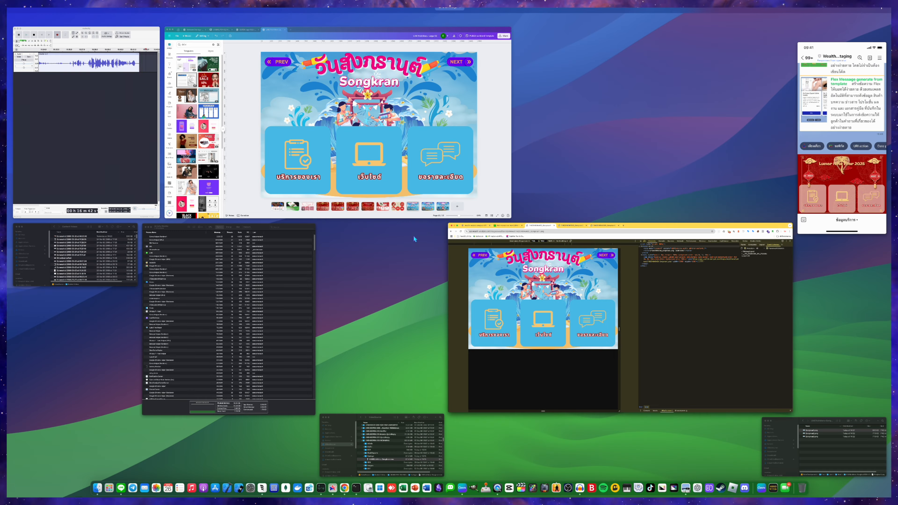
pyautogui.click(409, 163)
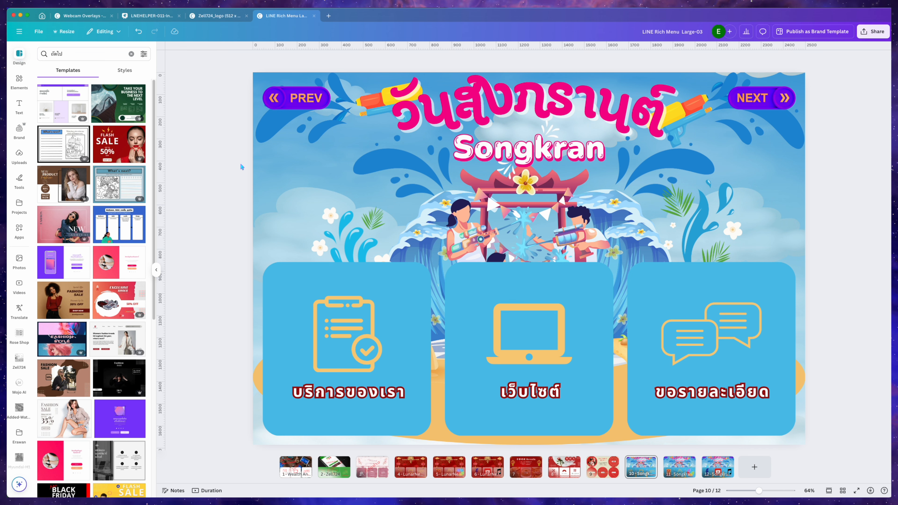
pyautogui.click(678, 468)
pyautogui.click(716, 467)
pyautogui.click(678, 467)
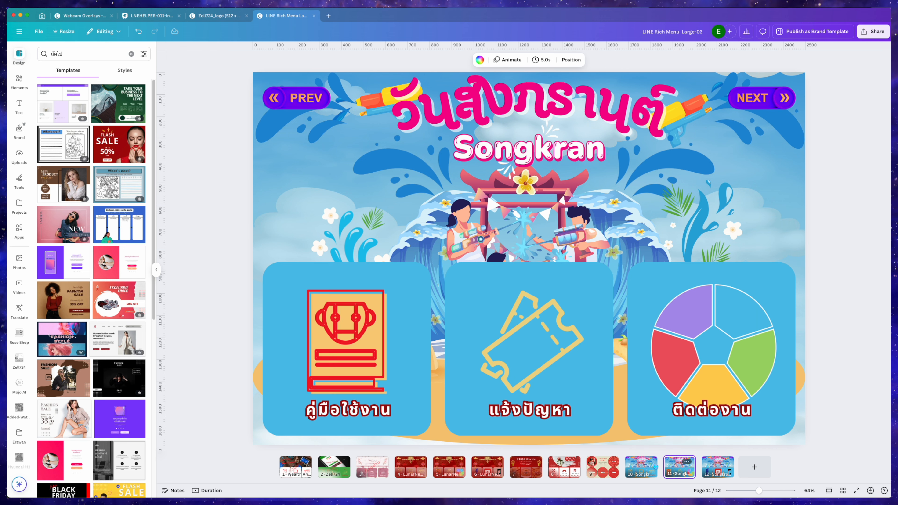
pyautogui.click(650, 462)
pyautogui.click(679, 467)
pyautogui.click(718, 467)
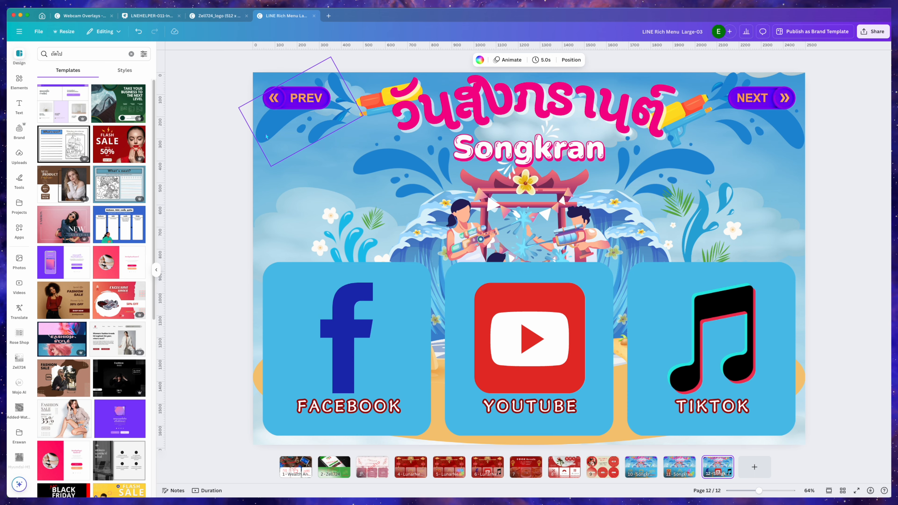
pyautogui.hotkey('ctrl', 'Up')
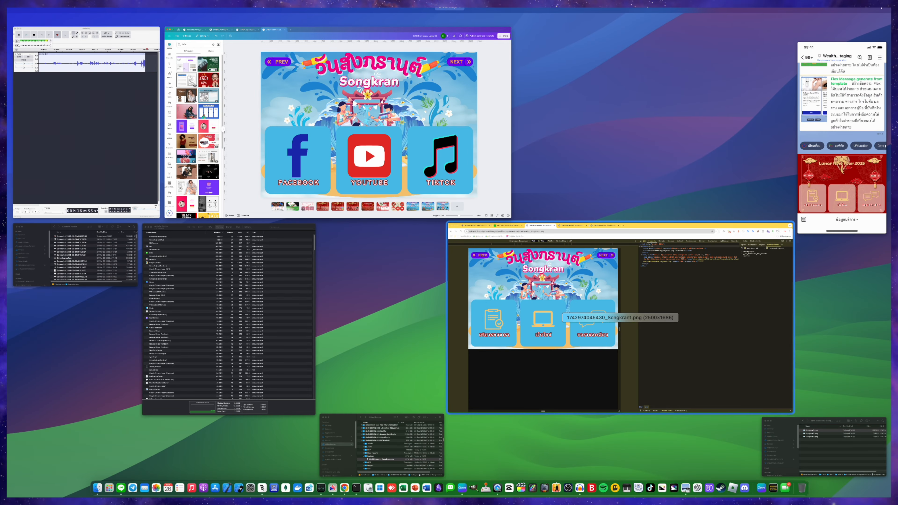
pyautogui.click(527, 292)
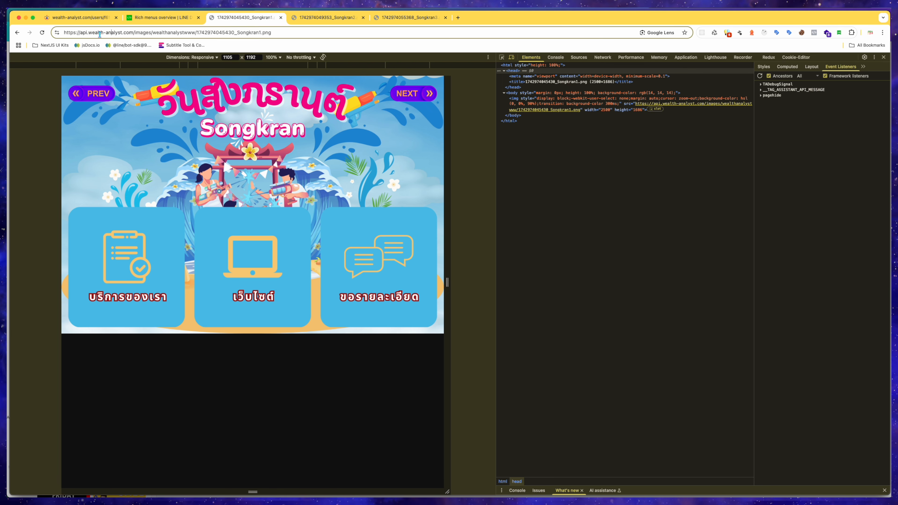
# Examine the rich menu name and ID fields on the new rich menu form.
pyautogui.click(90, 18)
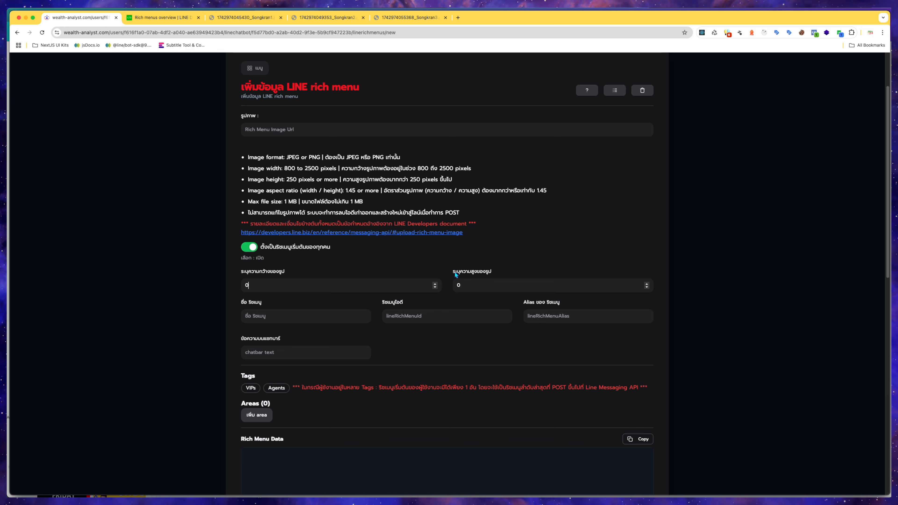
pyautogui.moveTo(262, 302); pyautogui.dragTo(241, 301)
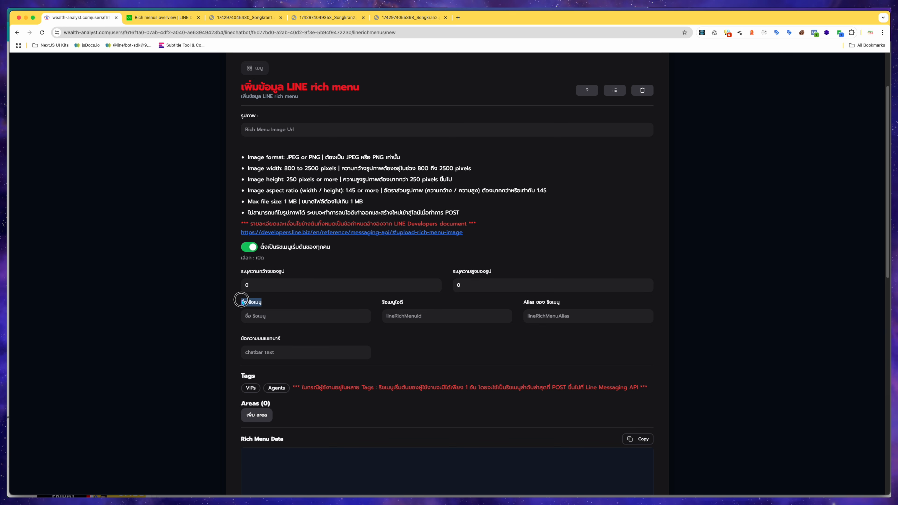
pyautogui.click(273, 316)
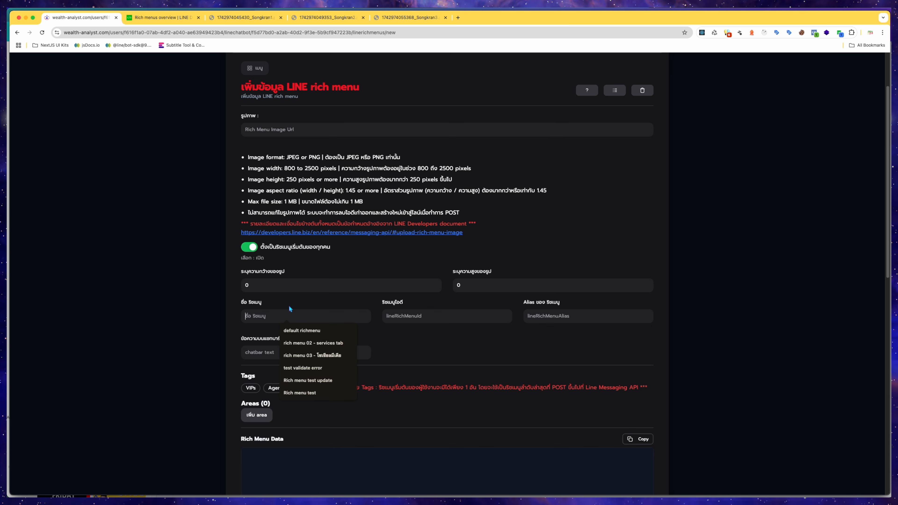
pyautogui.click(408, 345)
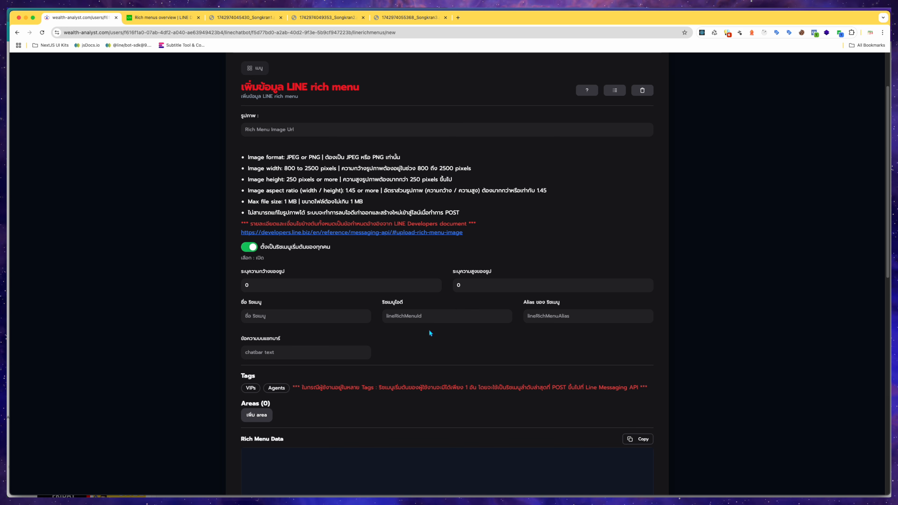
pyautogui.click(428, 320)
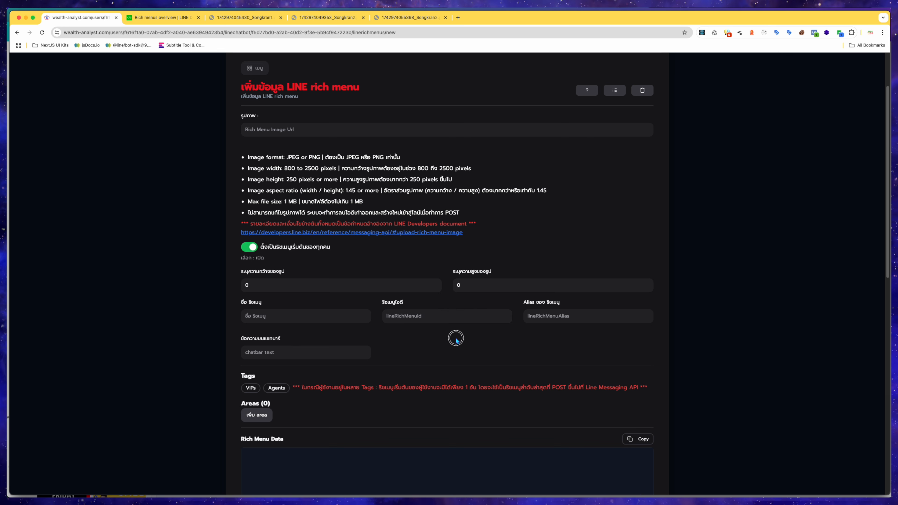
pyautogui.click(566, 320)
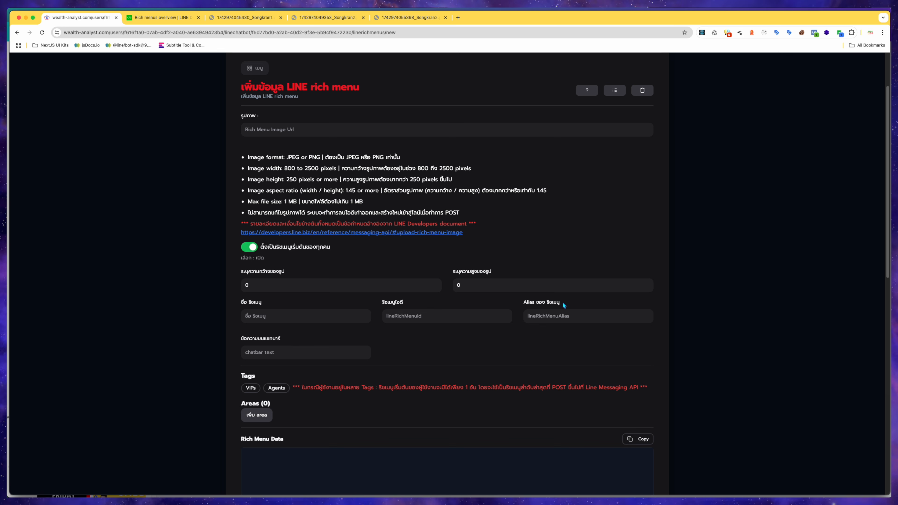
# Set the rich menu alias to rich-menu-01.
pyautogui.moveTo(561, 303); pyautogui.dragTo(525, 305)
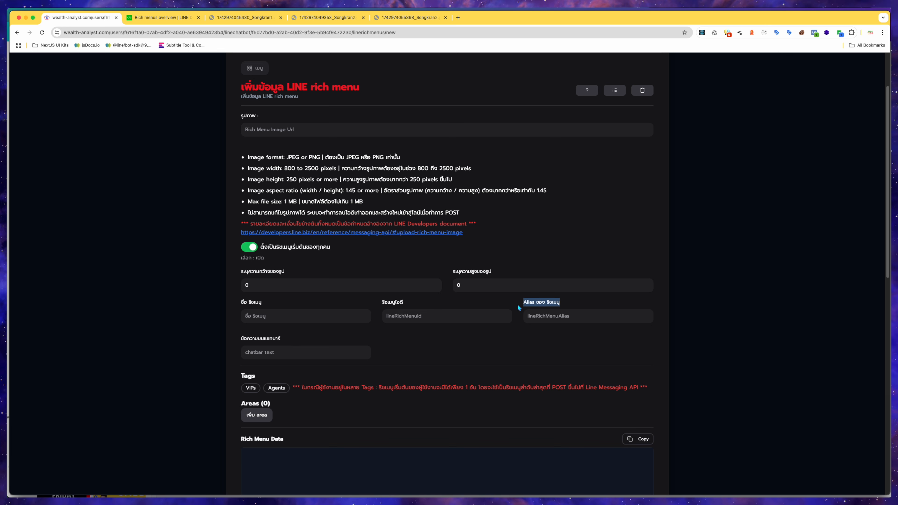
pyautogui.click(530, 318)
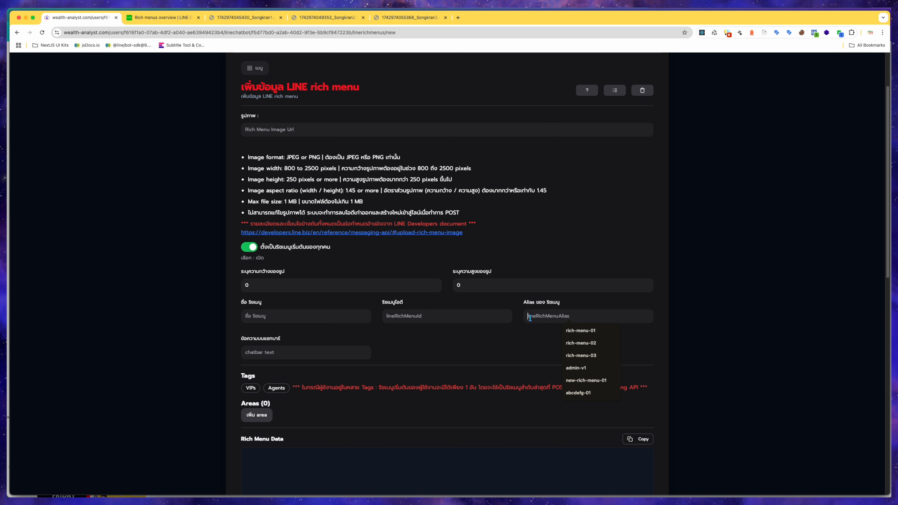
pyautogui.click(591, 332)
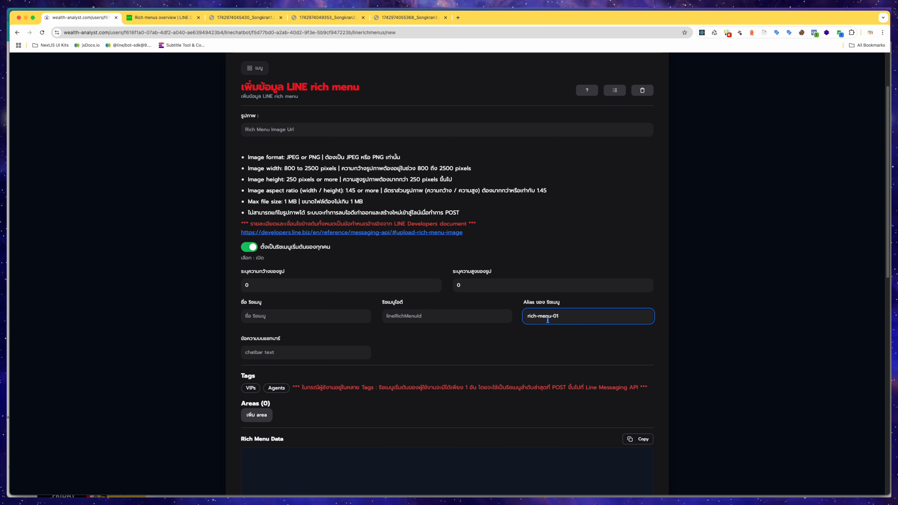
pyautogui.click(455, 315)
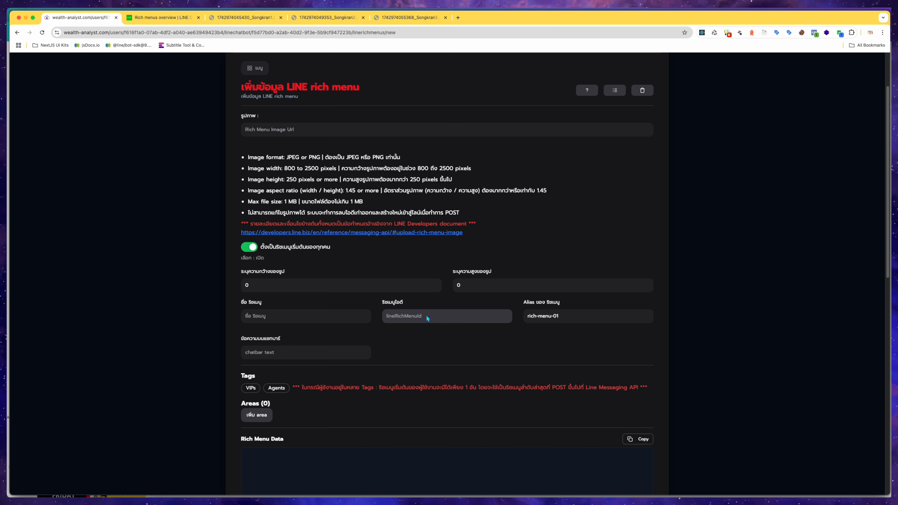
# Check the chat bar text suggestions on the form and the rich menu currently shown in the LINE chat on the phone.
pyautogui.click(572, 318)
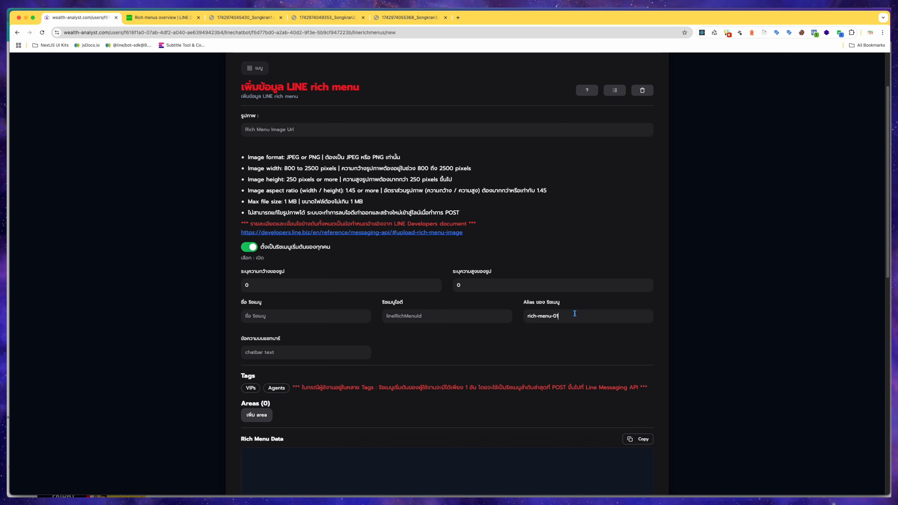
pyautogui.click(334, 349)
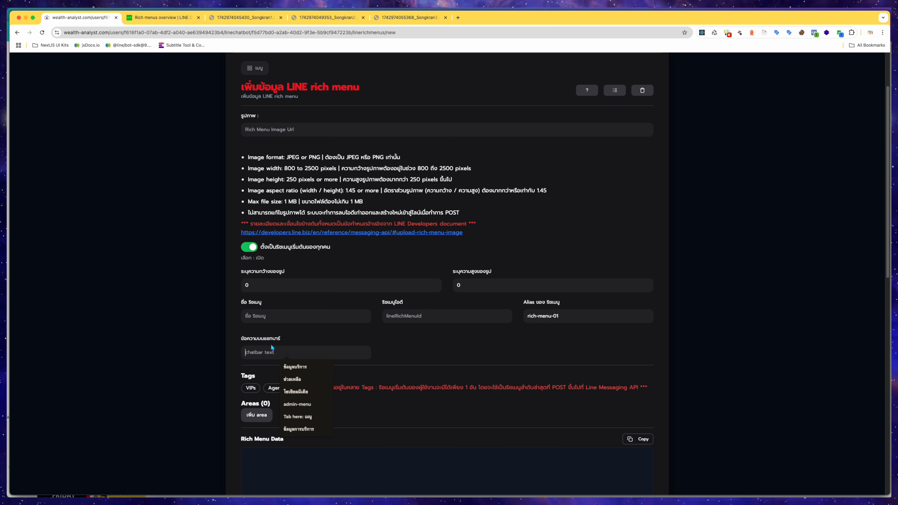
pyautogui.click(416, 350)
pyautogui.hotkey('ctrl', 'Up')
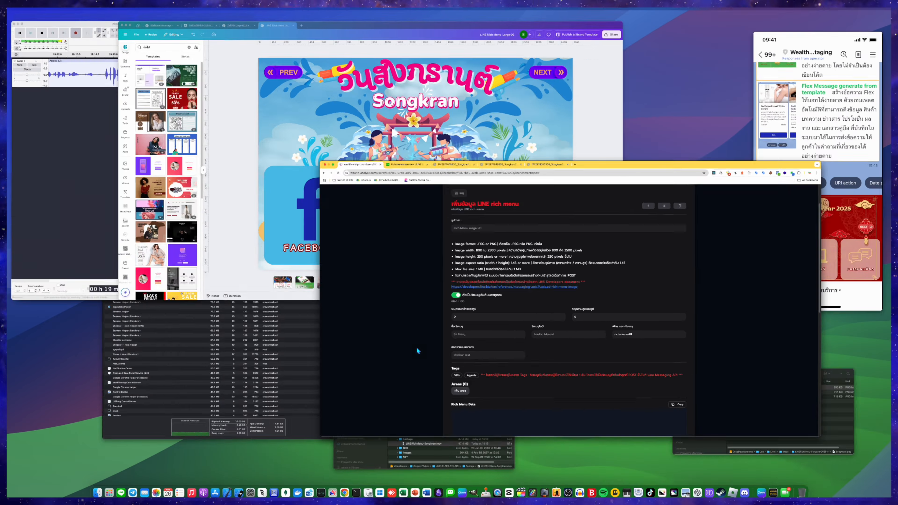
pyautogui.click(826, 214)
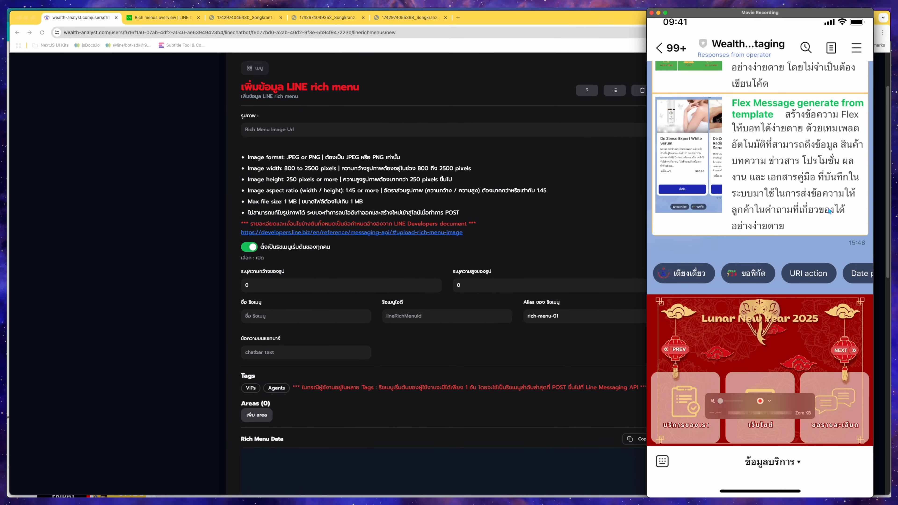
pyautogui.moveTo(731, 466)
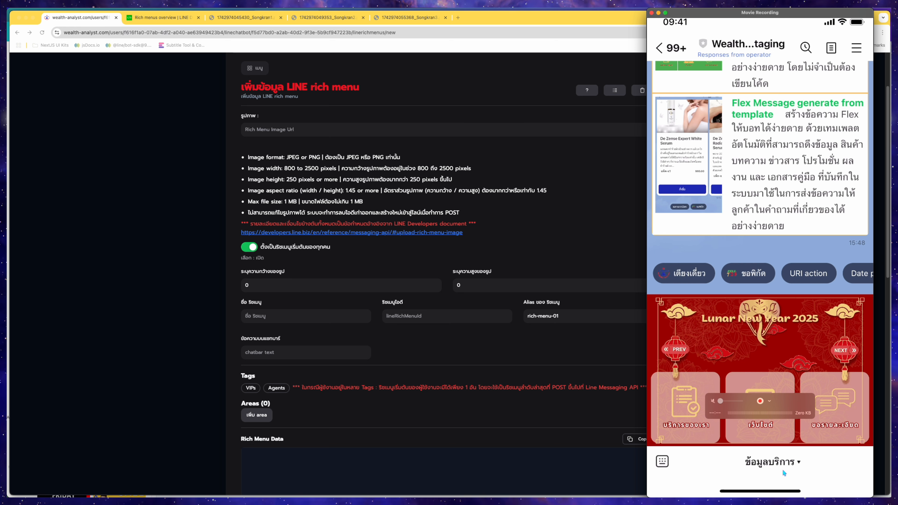
pyautogui.click(622, 355)
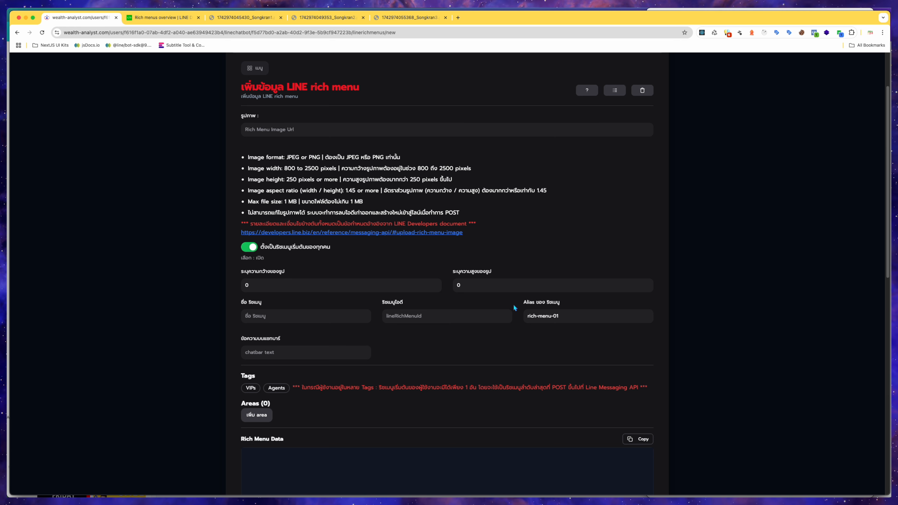
pyautogui.scroll(-1, 485, 339)
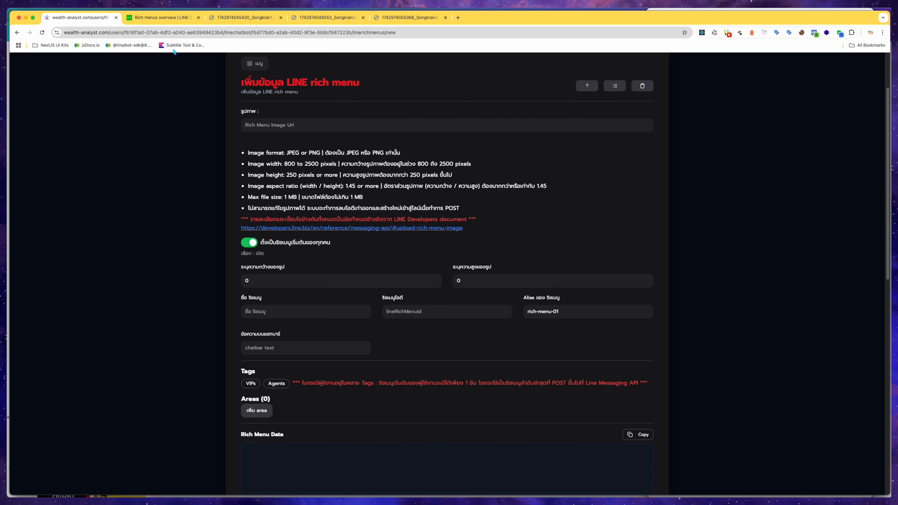
# Read the display priority of rich menus in the LINE Developers documentation, then return to the form.
pyautogui.click(160, 19)
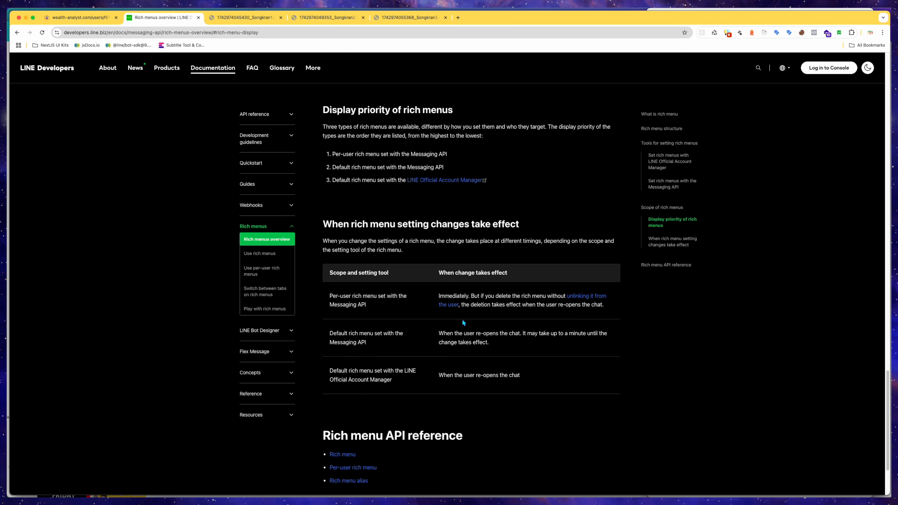
pyautogui.click(330, 155)
pyautogui.moveTo(330, 155); pyautogui.dragTo(387, 155)
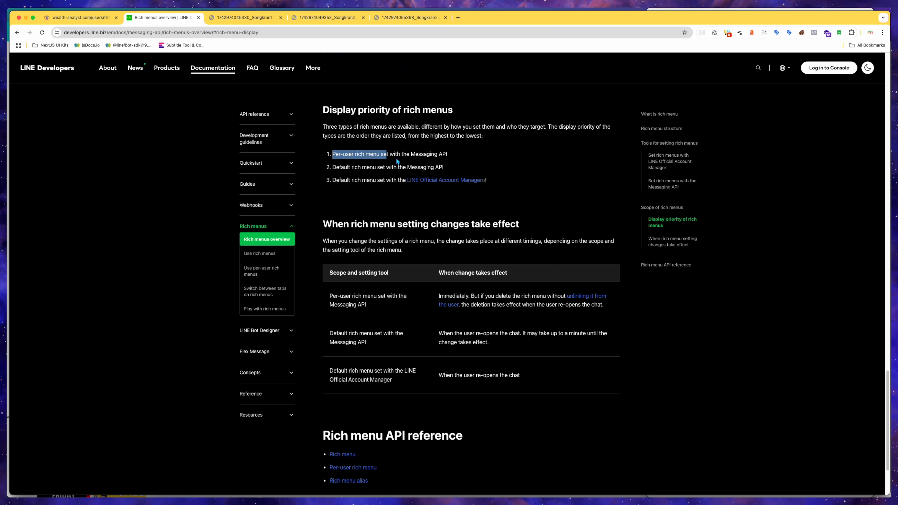
pyautogui.click(442, 162)
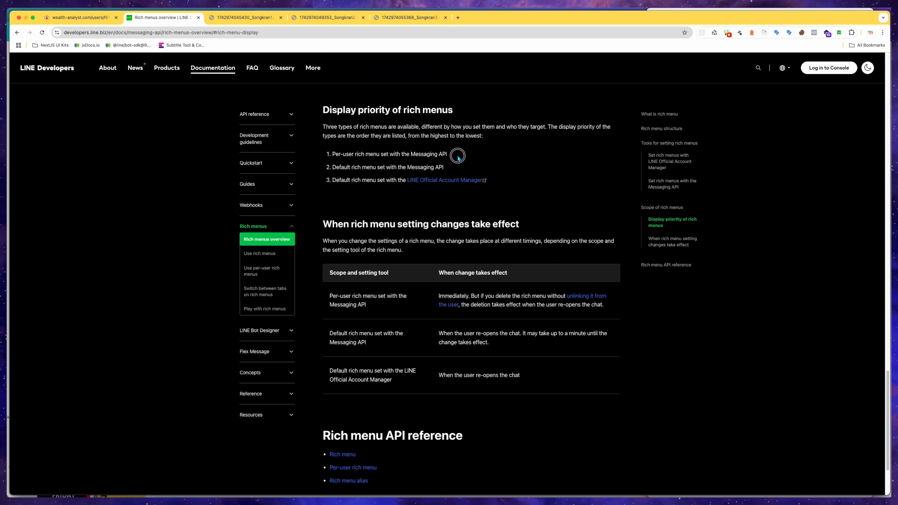
pyautogui.moveTo(332, 154); pyautogui.dragTo(414, 152)
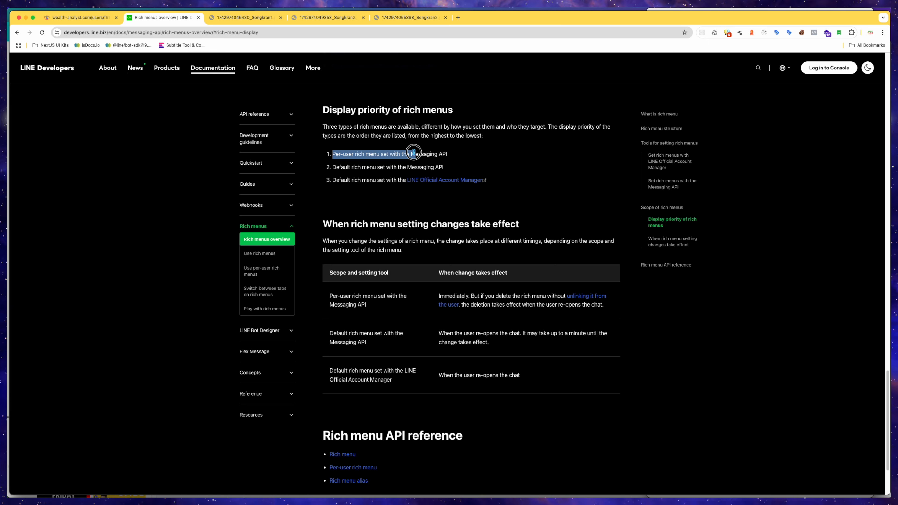
pyautogui.click(446, 156)
pyautogui.moveTo(449, 155); pyautogui.dragTo(397, 155)
pyautogui.click(396, 155)
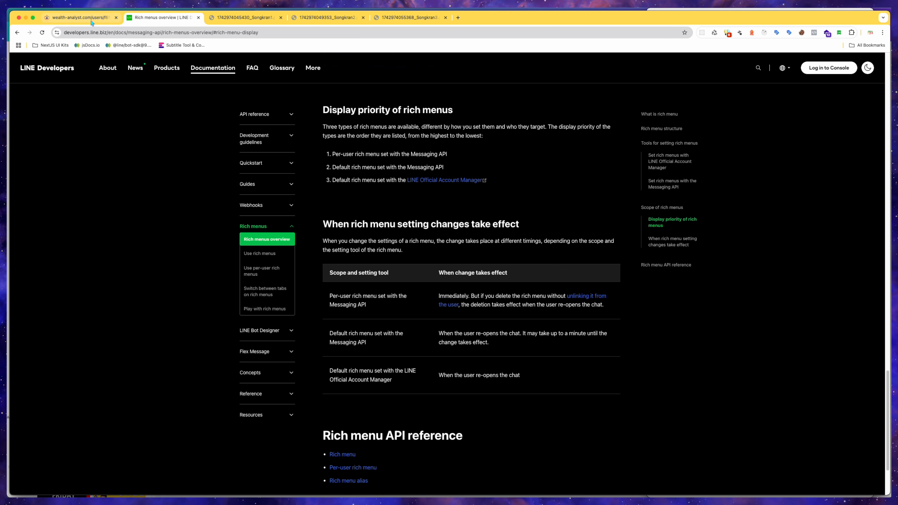
pyautogui.click(91, 20)
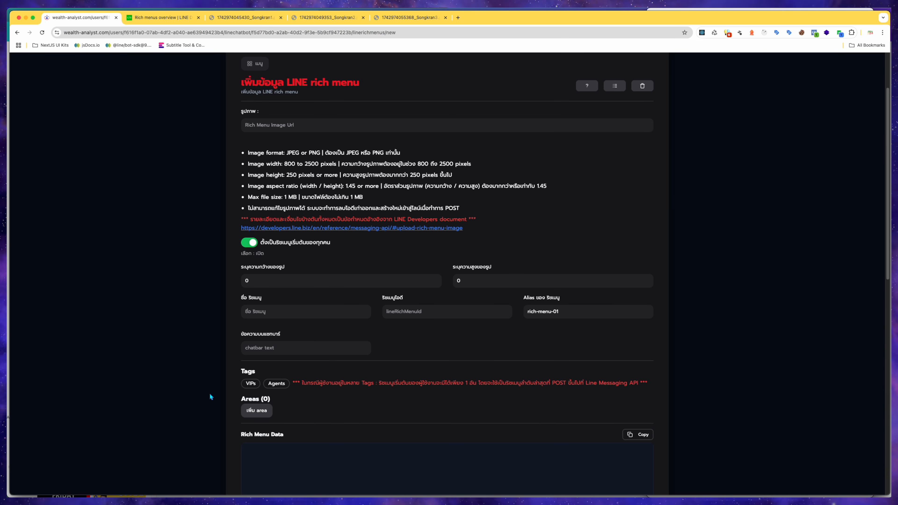
# Toggle the VIPs and Agents tags on the new rich menu form.
pyautogui.moveTo(241, 371); pyautogui.dragTo(263, 372)
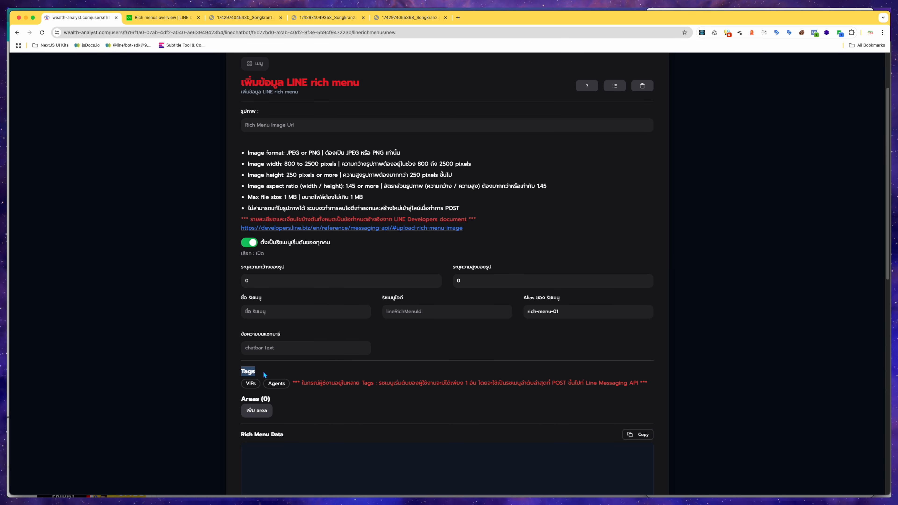
pyautogui.click(189, 371)
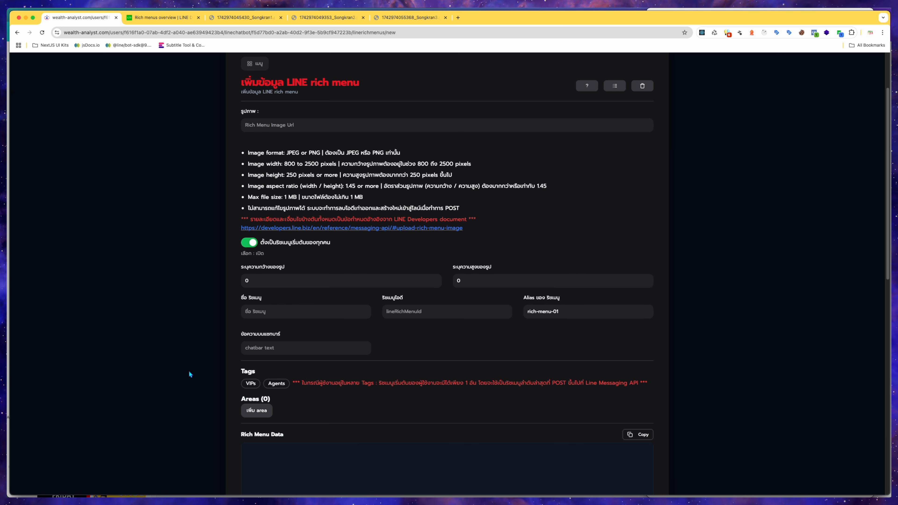
pyautogui.click(250, 384)
pyautogui.click(288, 388)
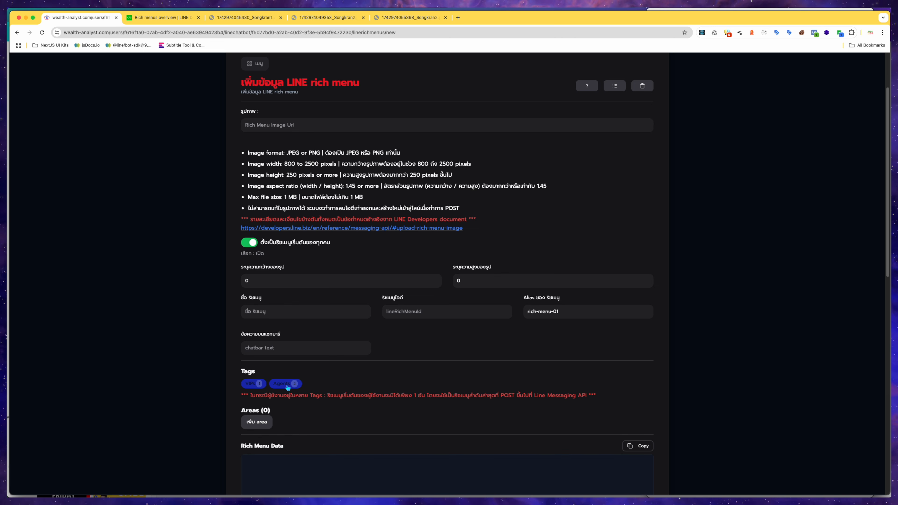
pyautogui.click(250, 385)
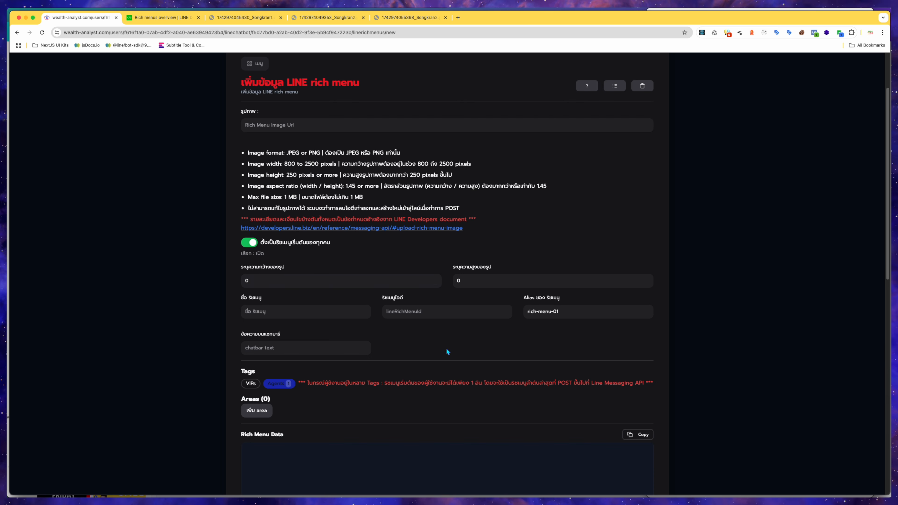
# Reread the per-user rich menu priority entry in the LINE documentation and return to the form.
pyautogui.click(172, 20)
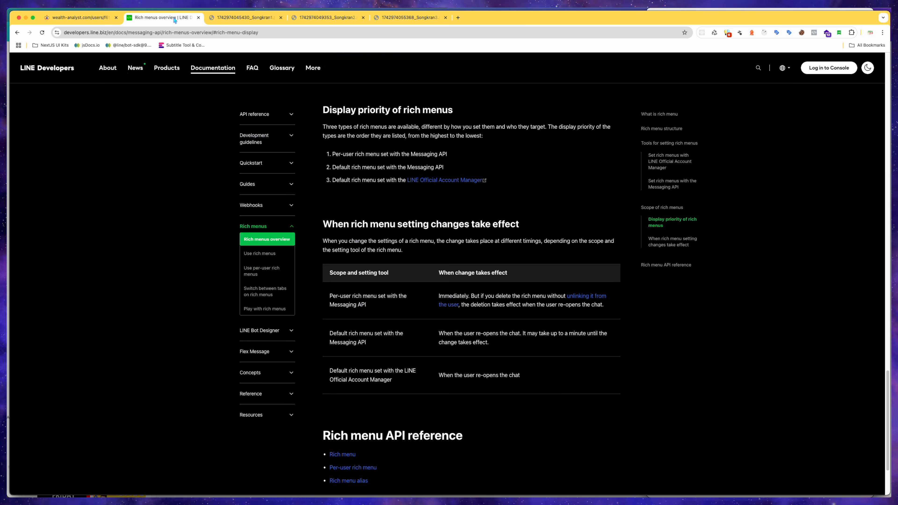
pyautogui.moveTo(332, 153); pyautogui.dragTo(459, 155)
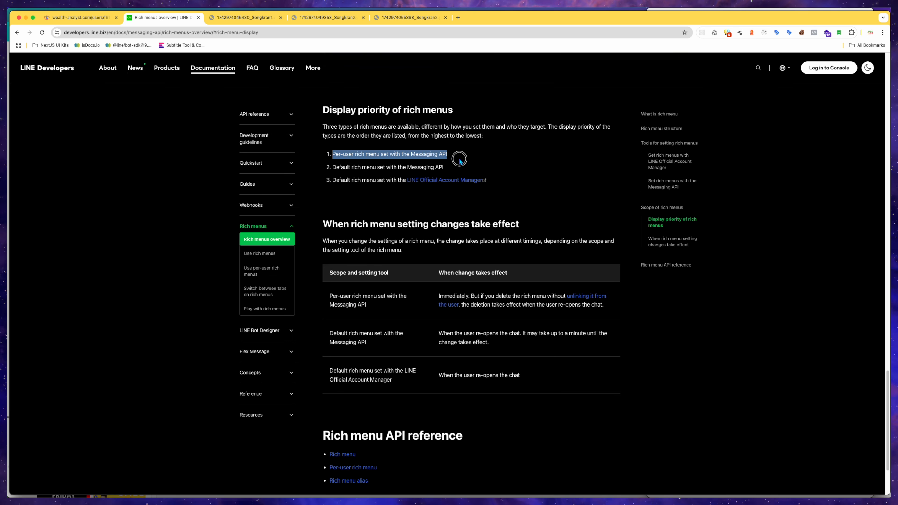
pyautogui.click(100, 19)
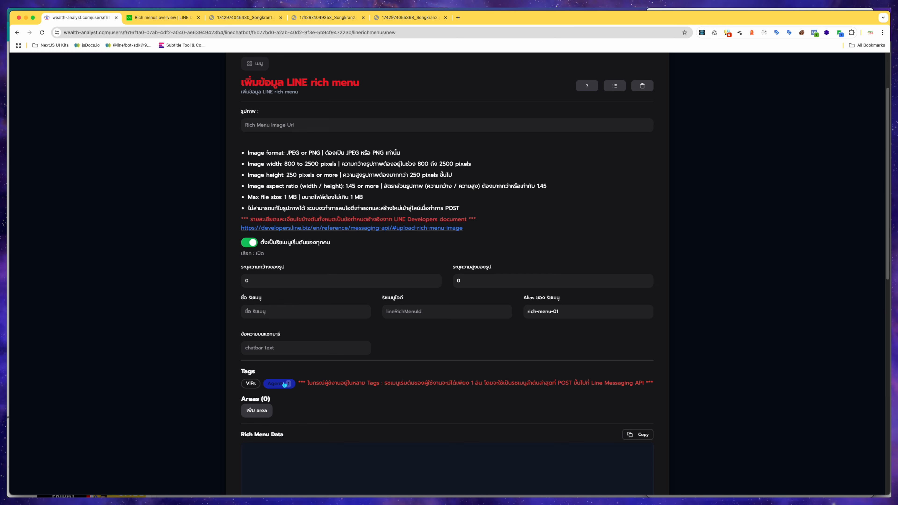
# Review the form's tags, areas and data sections, and the rich menu shown in the phone's LINE chat.
pyautogui.doubleClick(265, 371)
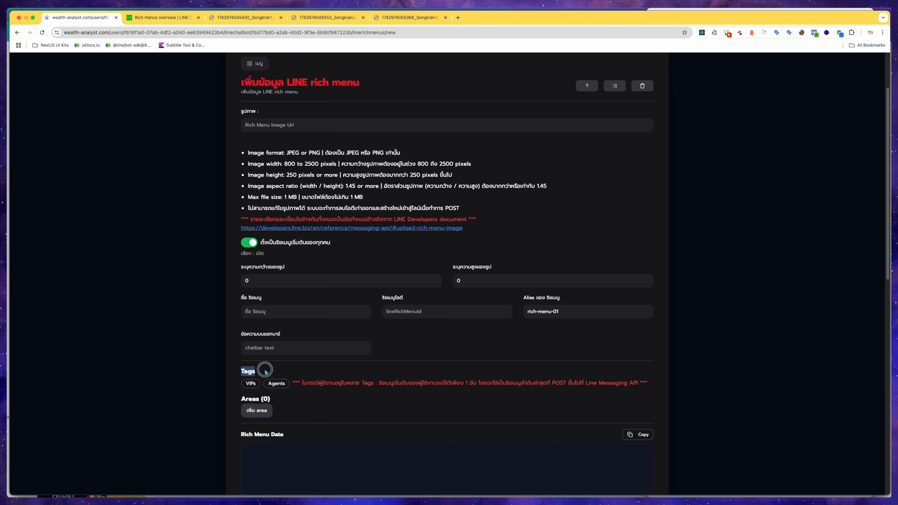
pyautogui.click(200, 355)
pyautogui.scroll(-4, 182, 374)
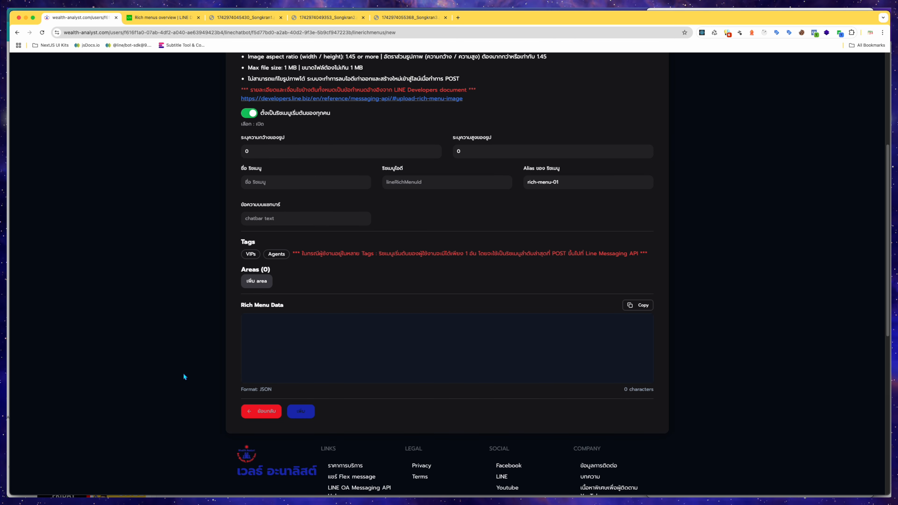
pyautogui.scroll(2, 316, 288)
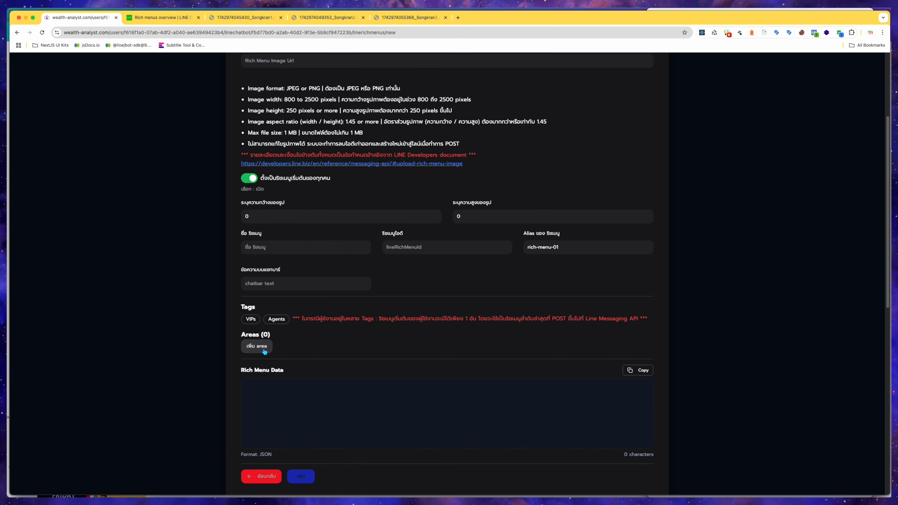
pyautogui.scroll(4, 330, 343)
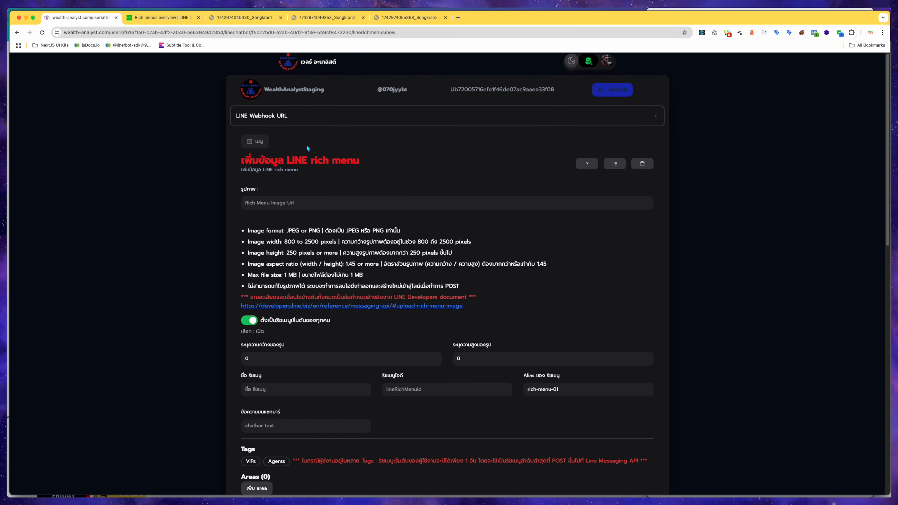
pyautogui.scroll(-1, 344, 318)
pyautogui.hotkey('ctrl', 'Up')
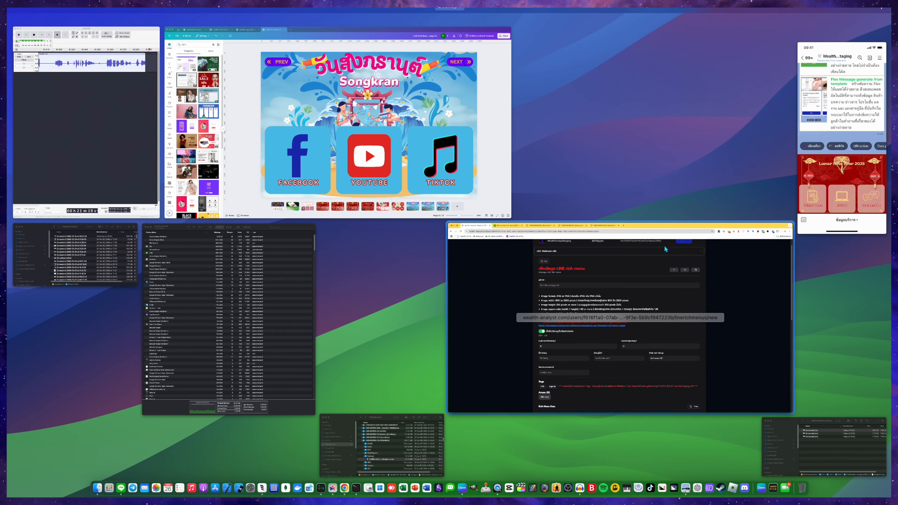
pyautogui.click(853, 191)
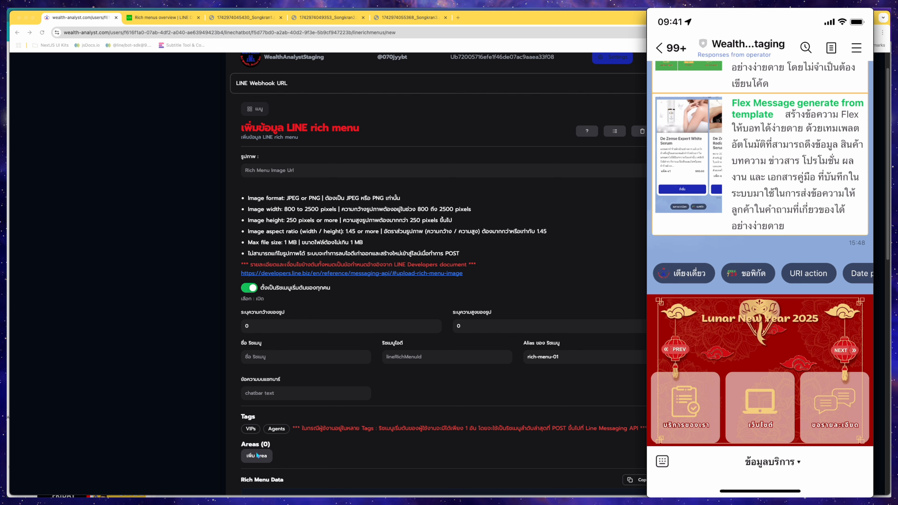
pyautogui.click(265, 457)
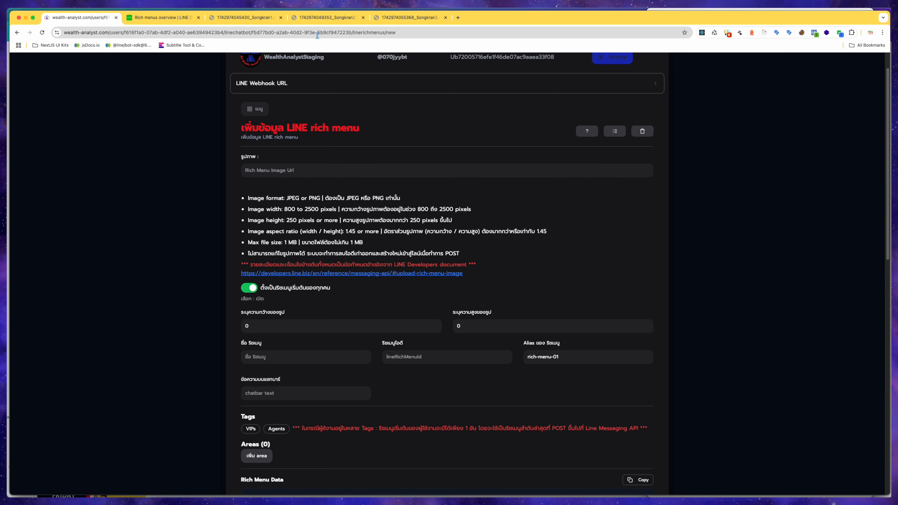
# View the first Songkran image tab, then go back to the LINE rich menus list.
pyautogui.click(257, 17)
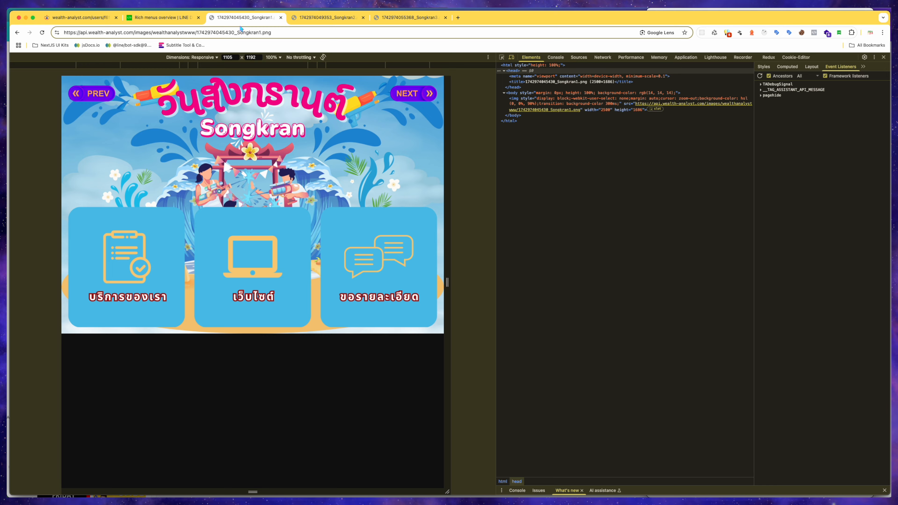
pyautogui.click(99, 18)
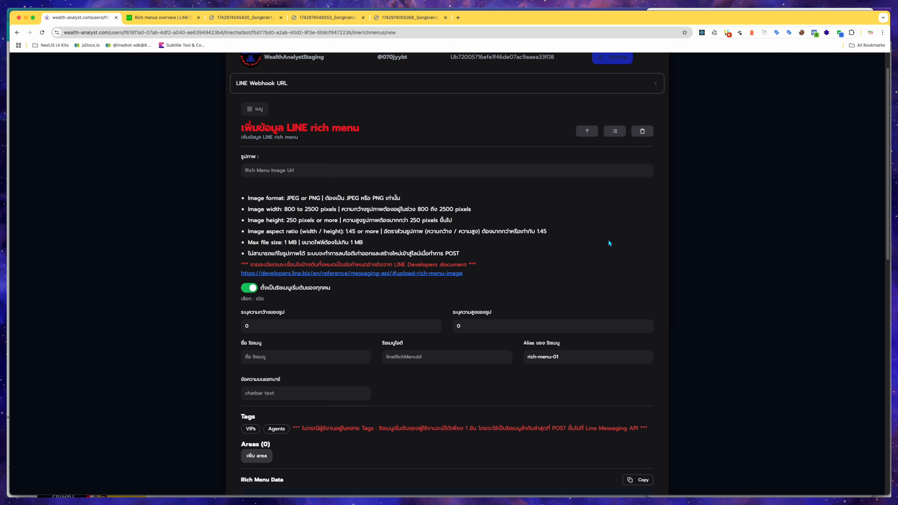
pyautogui.press('super+[')
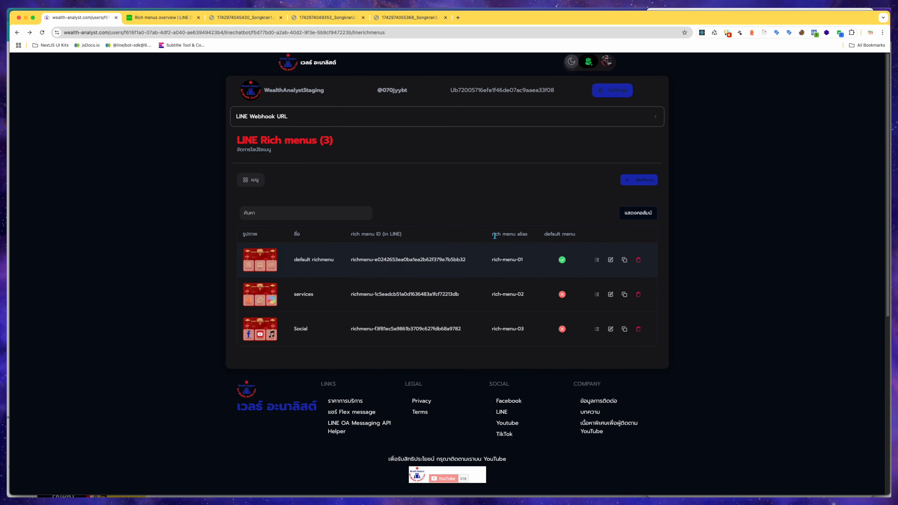
# Examine the default rich menu's name and its rich menu ID in the list.
pyautogui.moveTo(295, 262); pyautogui.dragTo(351, 261)
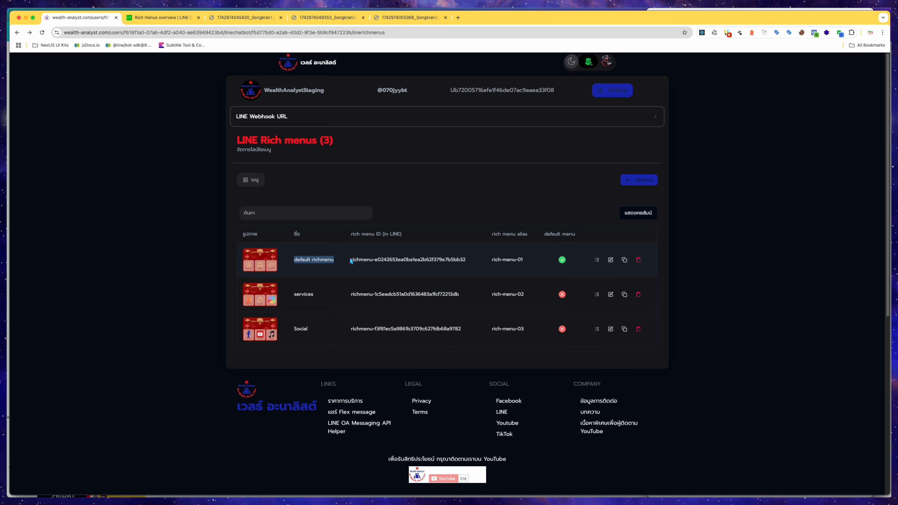
pyautogui.click(189, 285)
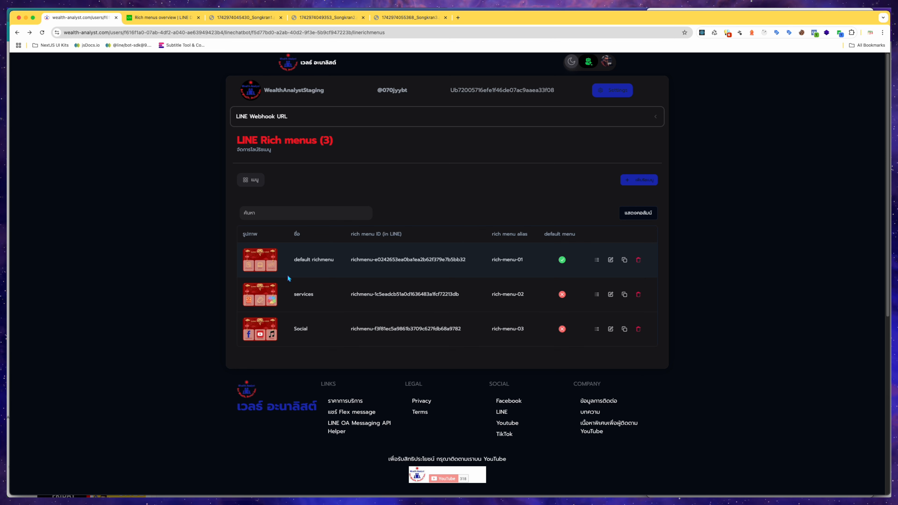
pyautogui.moveTo(294, 259); pyautogui.dragTo(335, 261)
pyautogui.click(314, 266)
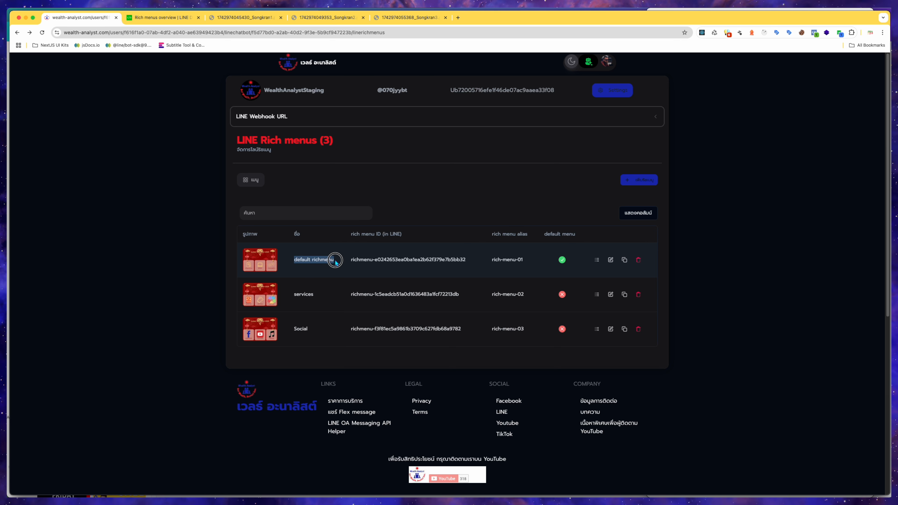
pyautogui.click(338, 262)
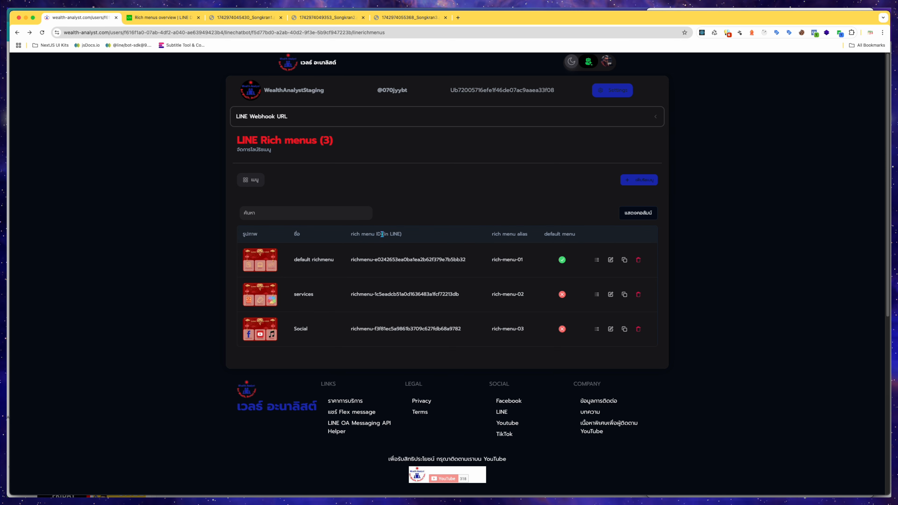
pyautogui.doubleClick(367, 261)
pyautogui.moveTo(366, 261); pyautogui.dragTo(469, 261)
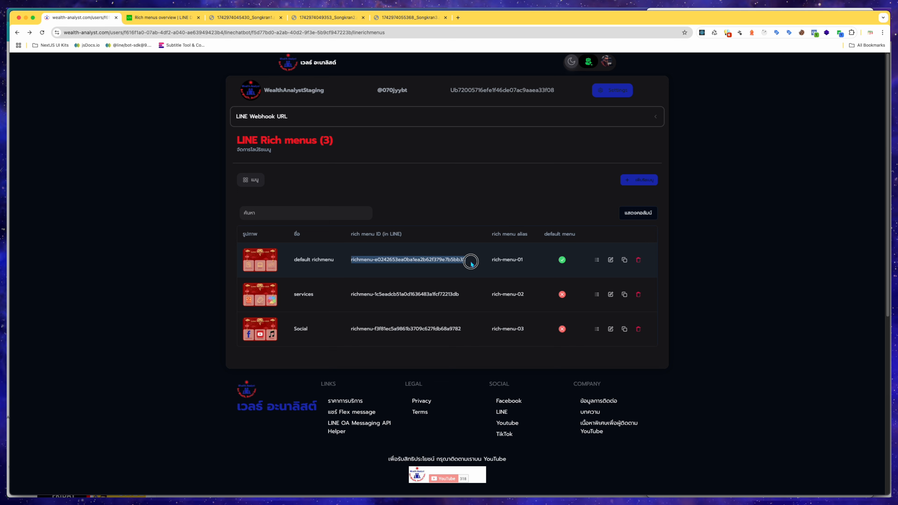
# Highlight the default rich menu's rich menu ID and its alias in the rich menus list.
pyautogui.doubleClick(400, 260)
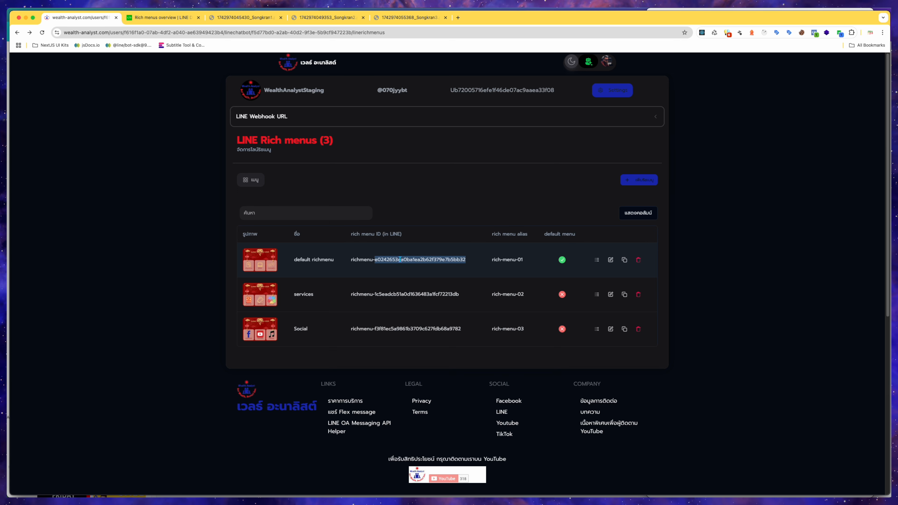
pyautogui.doubleClick(357, 260)
pyautogui.doubleClick(390, 259)
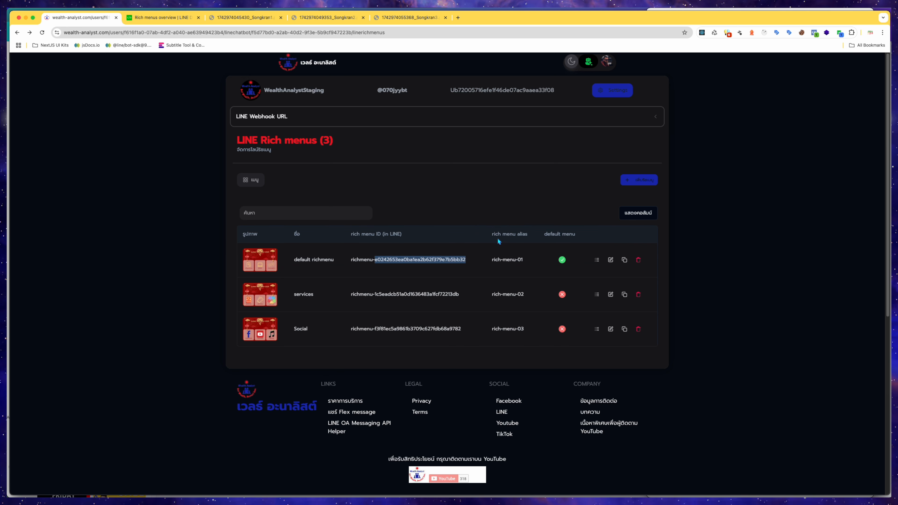
pyautogui.moveTo(491, 261); pyautogui.dragTo(525, 259)
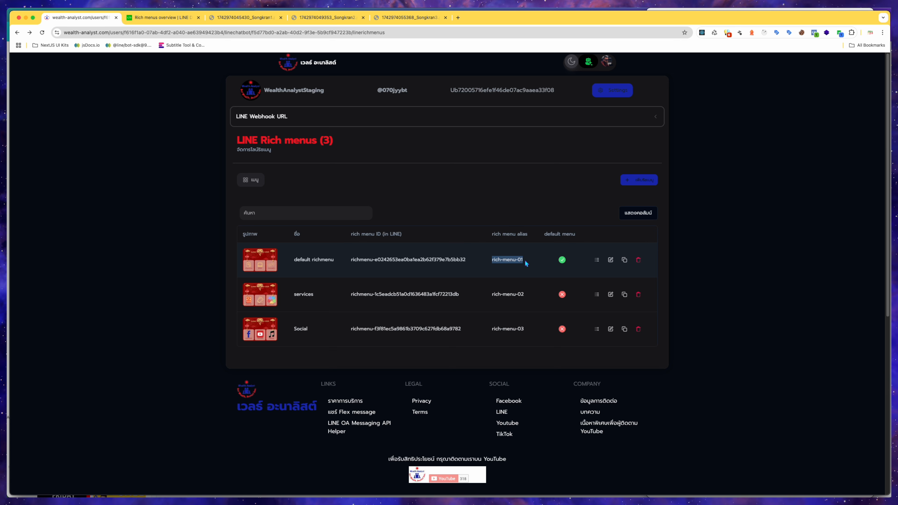
pyautogui.click(525, 261)
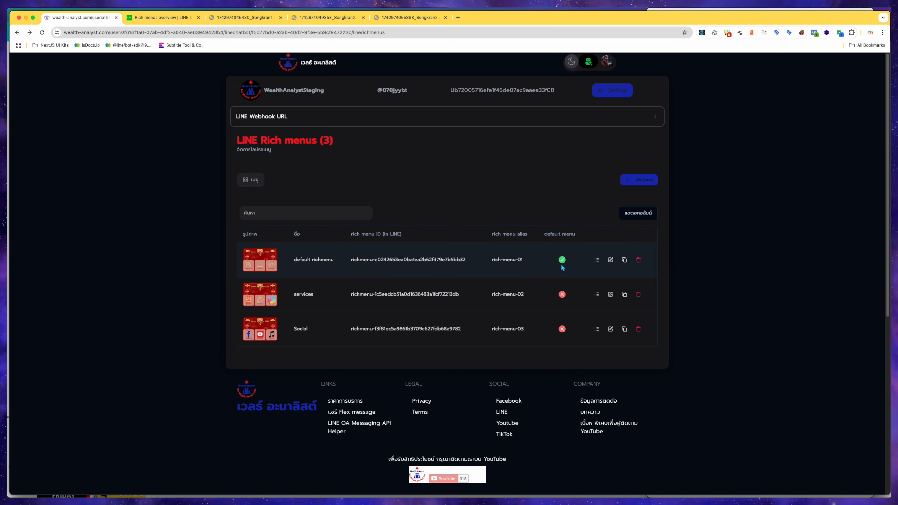
# Open the default rich menu's API logs, inspect the setDefaultRichMenu request details, and return to the rich menus list.
pyautogui.click(597, 260)
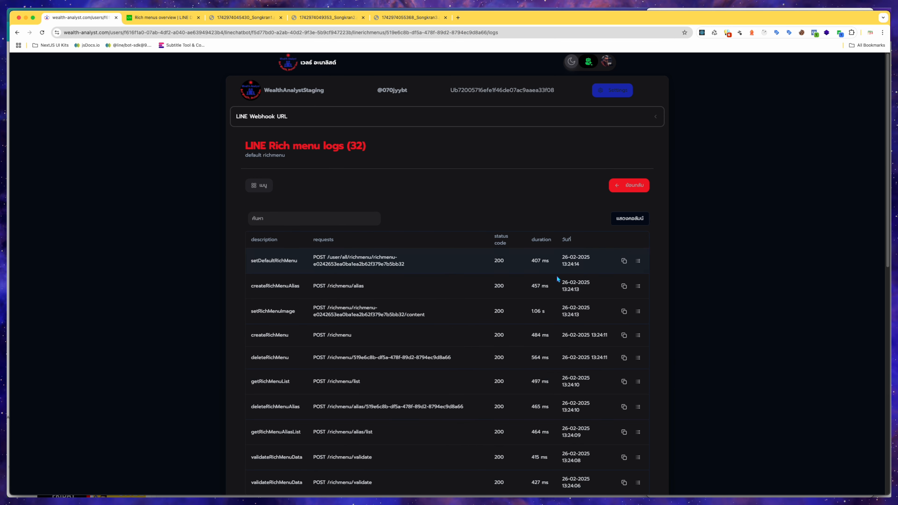
pyautogui.scroll(-2, 466, 317)
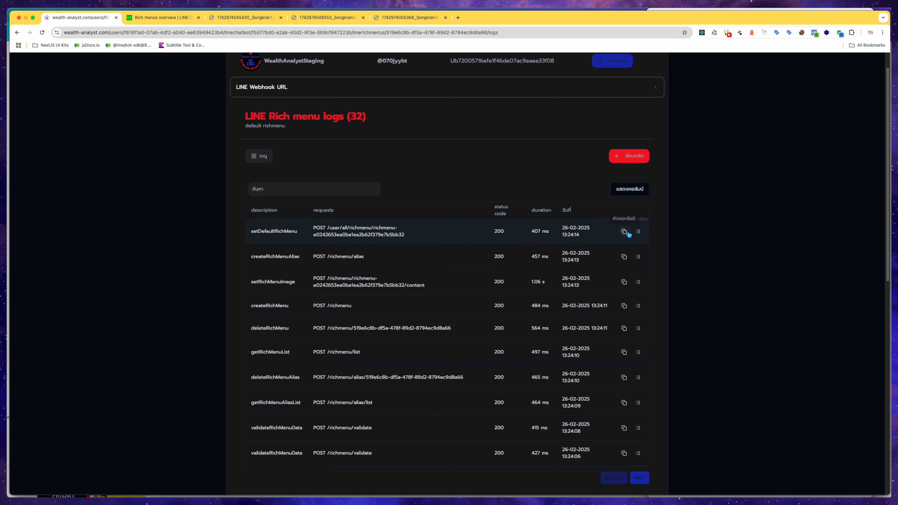
pyautogui.click(638, 231)
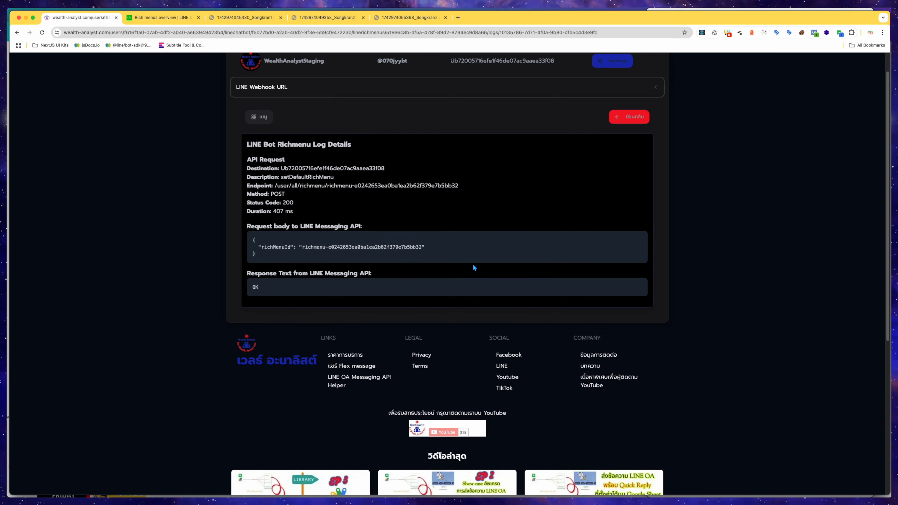
pyautogui.press('super+[')
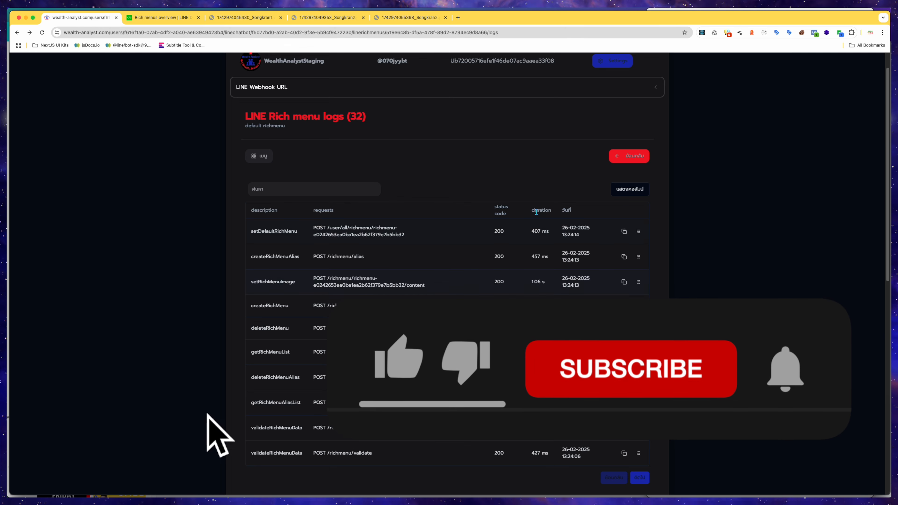
pyautogui.click(618, 161)
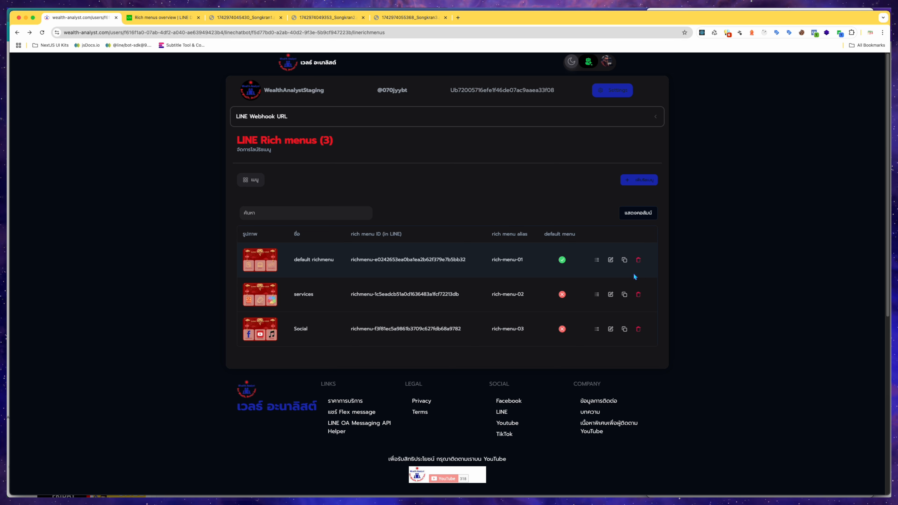
# Open the default rich menu's edit form and compare it with the rich menu shown in the phone's LINE chat.
pyautogui.moveTo(292, 259); pyautogui.dragTo(336, 261)
pyautogui.click(610, 260)
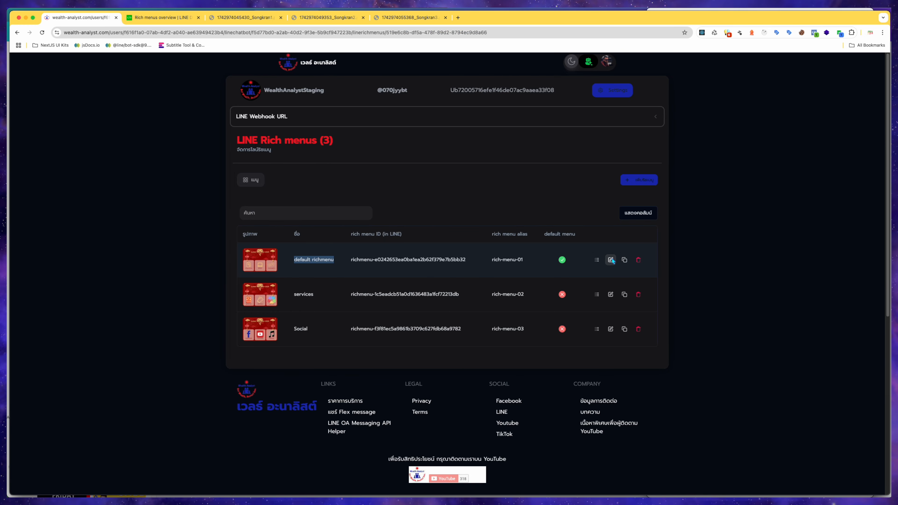
pyautogui.hotkey('ctrl', 'Up')
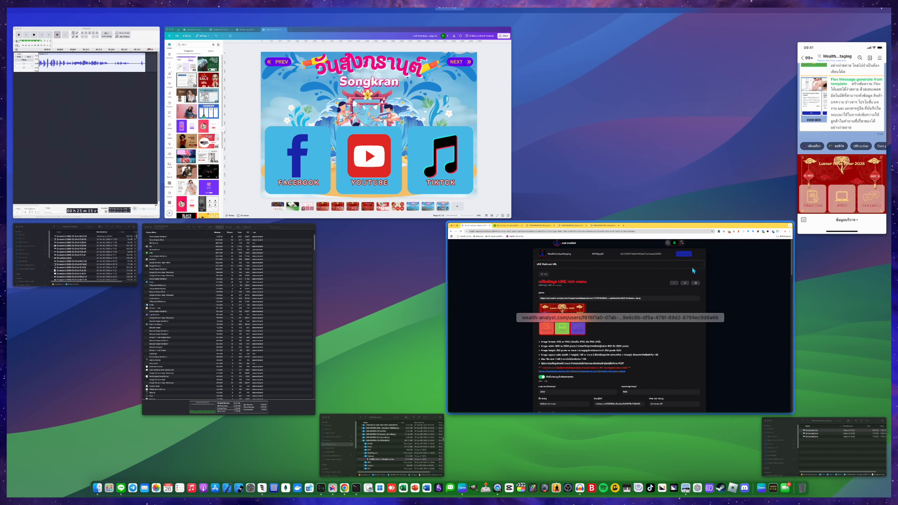
pyautogui.click(826, 208)
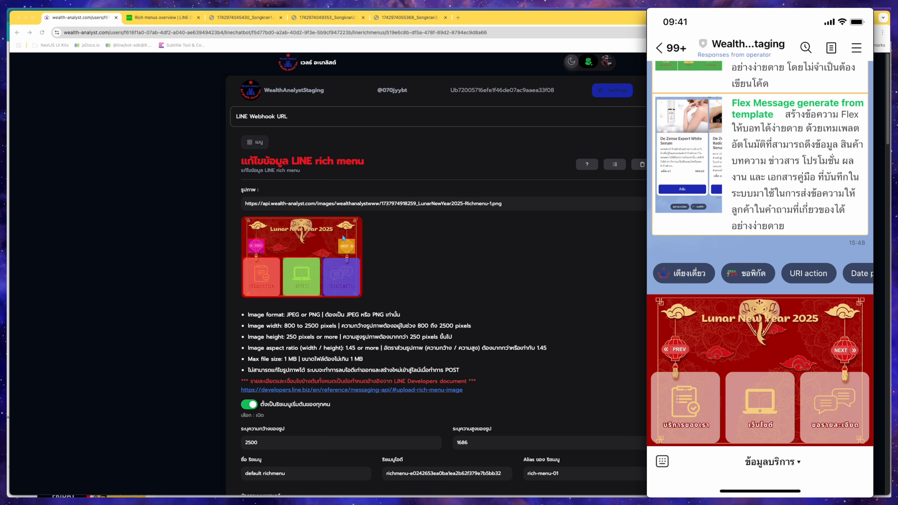
pyautogui.click(473, 284)
pyautogui.scroll(-20, 472, 284)
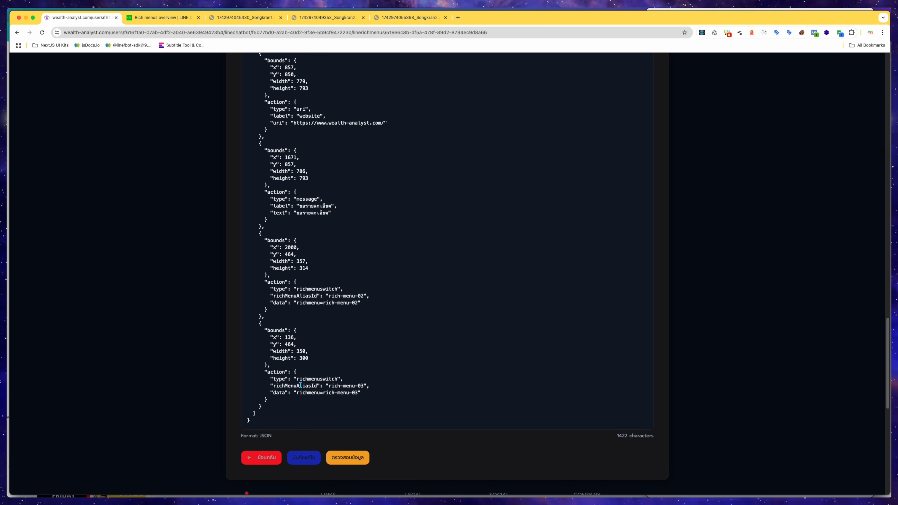
# Review the area actions JSON at the form's end, then the image width and height fields.
pyautogui.moveTo(297, 379); pyautogui.dragTo(336, 379)
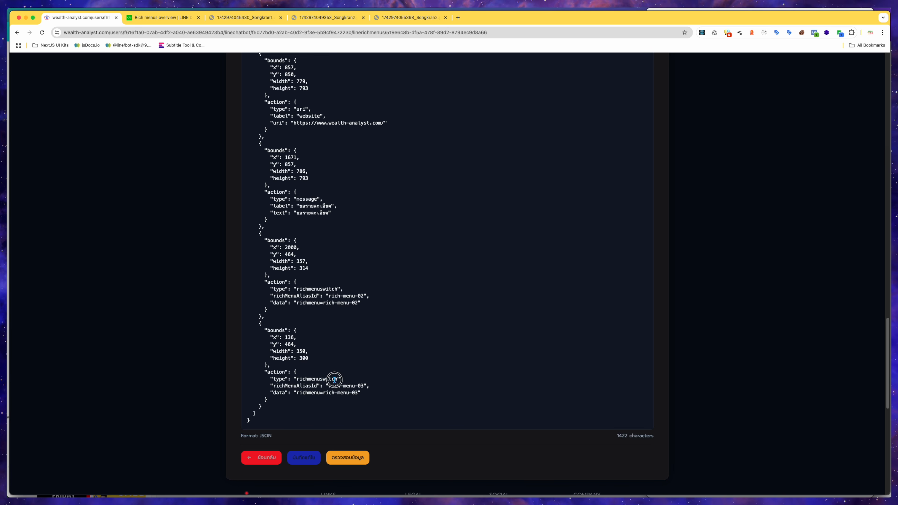
pyautogui.scroll(10, 368, 381)
pyautogui.scroll(10, 370, 383)
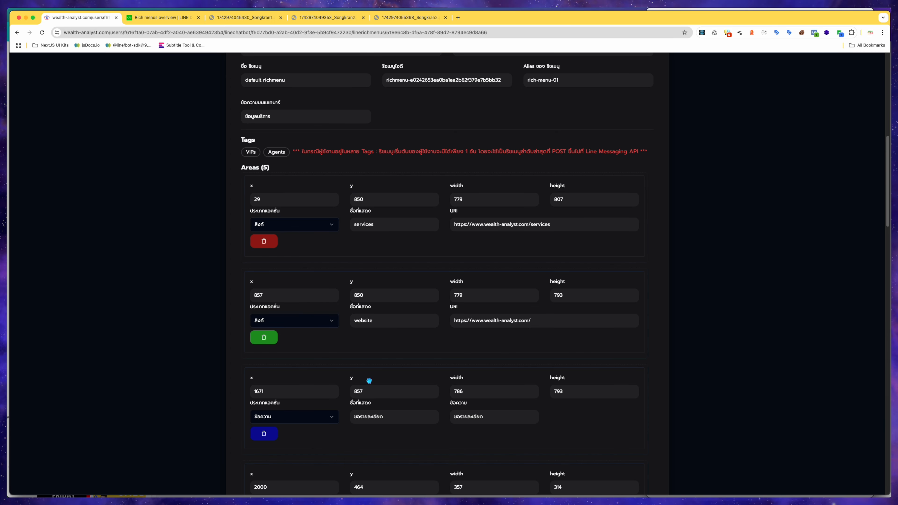
pyautogui.scroll(10, 369, 380)
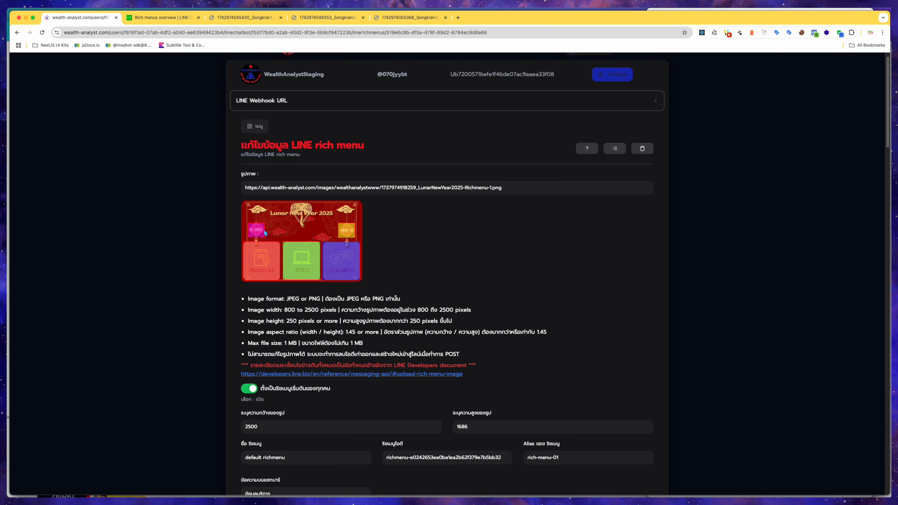
pyautogui.scroll(-3, 332, 255)
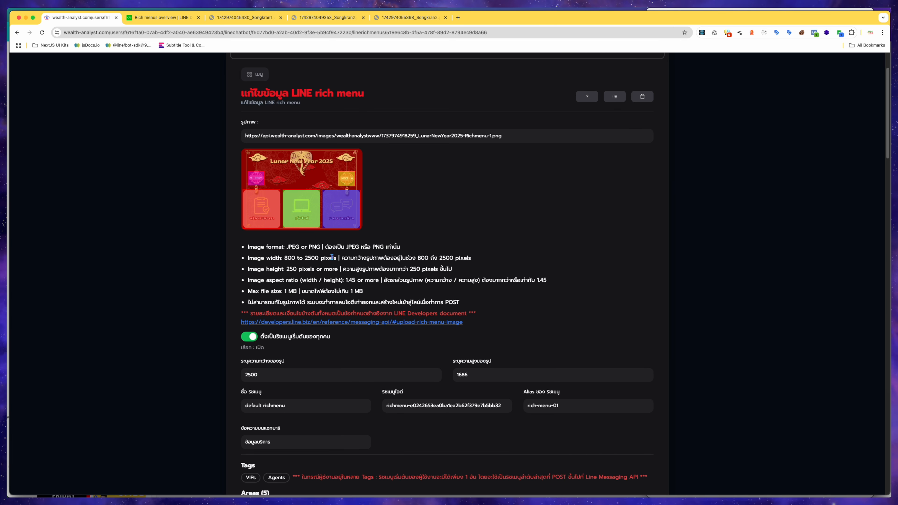
pyautogui.doubleClick(251, 376)
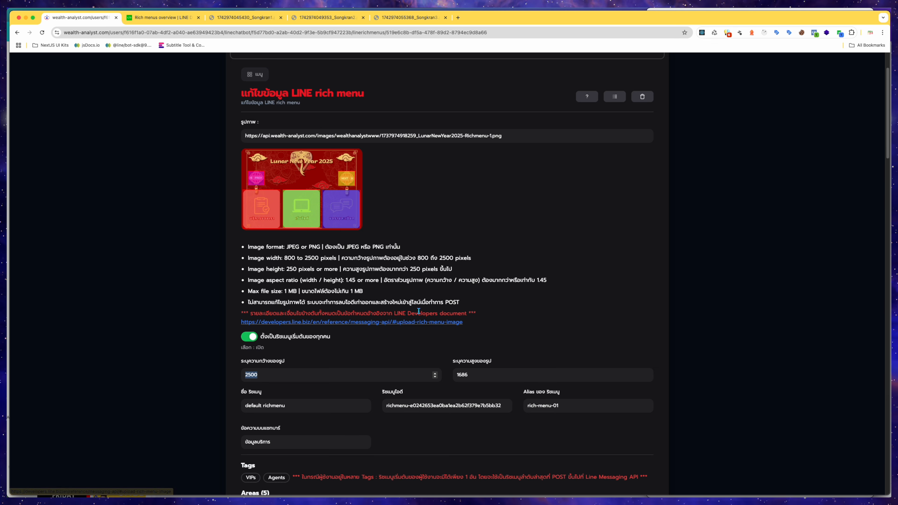
# Compare the Songkran1 image's pixel dimensions with the form's image width and height fields.
pyautogui.click(246, 18)
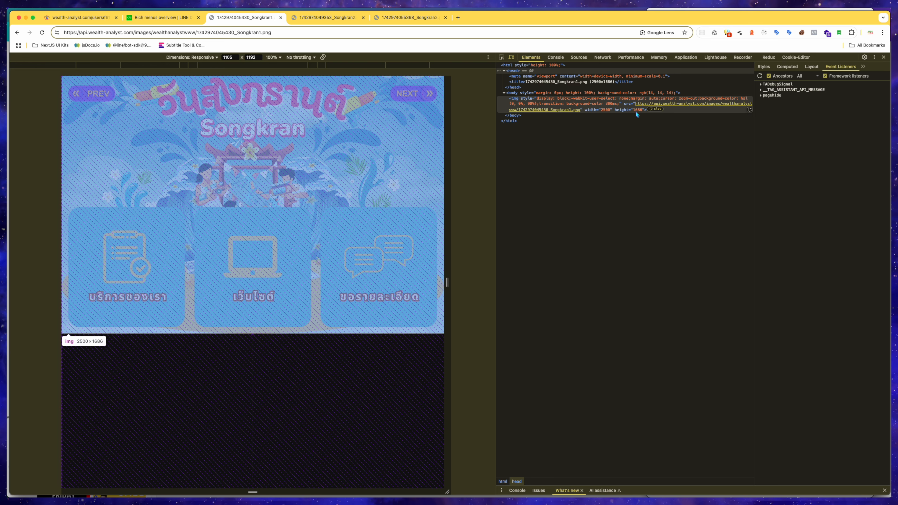
pyautogui.press('super+1')
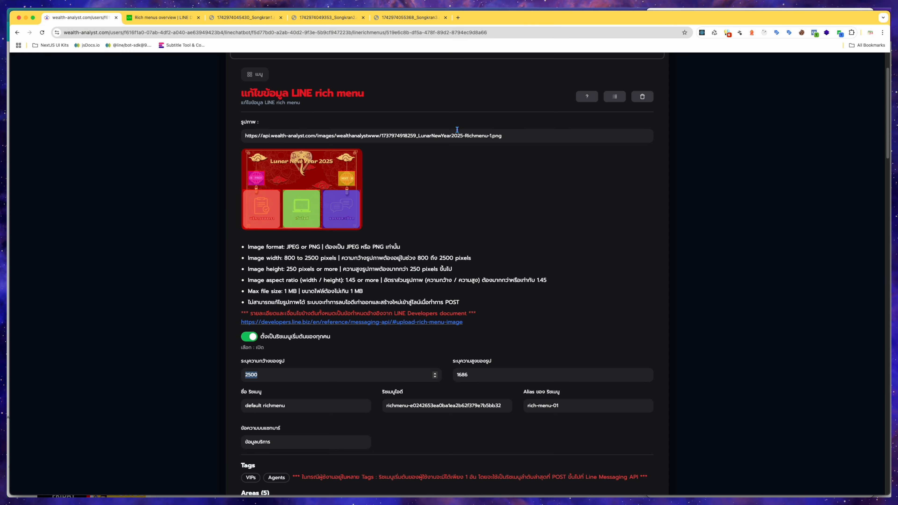
pyautogui.click(350, 376)
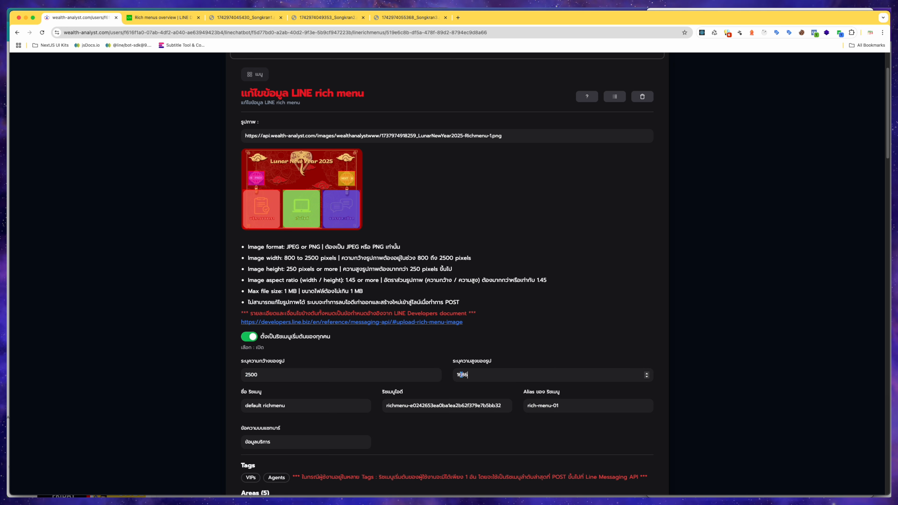
pyautogui.click(476, 376)
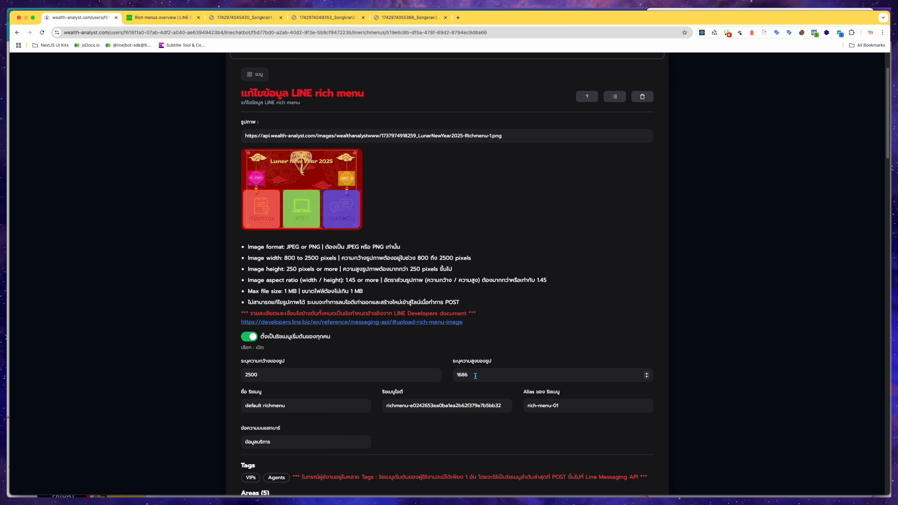
# Review the form's rich menu name, rich menu ID, alias and chat bar text fields.
pyautogui.click(310, 406)
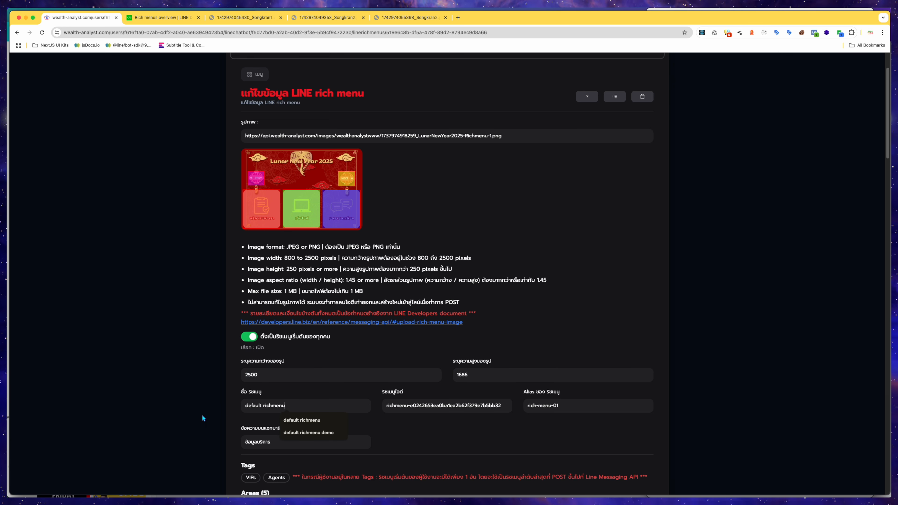
pyautogui.moveTo(289, 406); pyautogui.dragTo(198, 405)
pyautogui.click(213, 404)
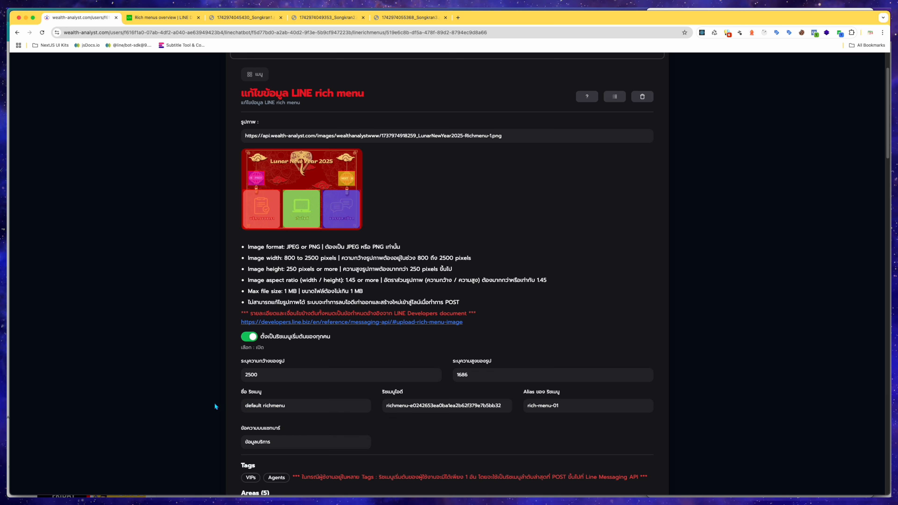
pyautogui.click(298, 407)
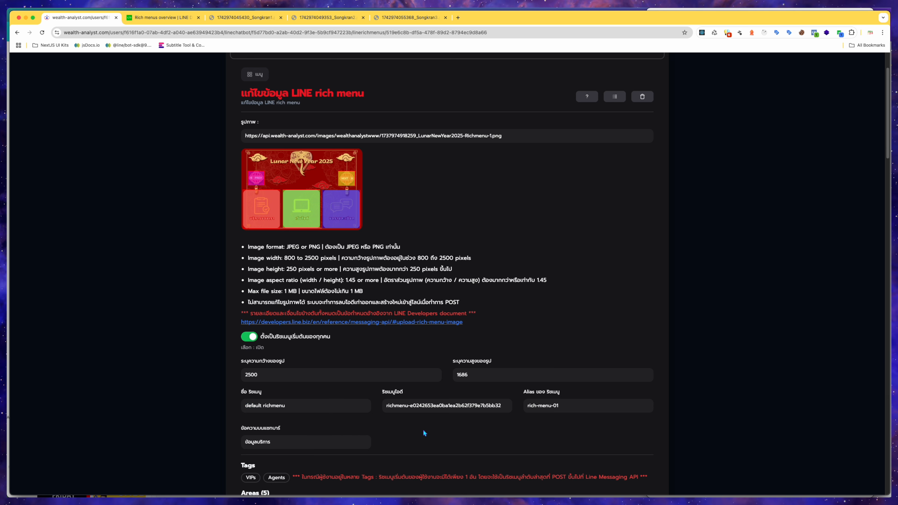
pyautogui.click(385, 405)
pyautogui.moveTo(385, 406); pyautogui.dragTo(502, 408)
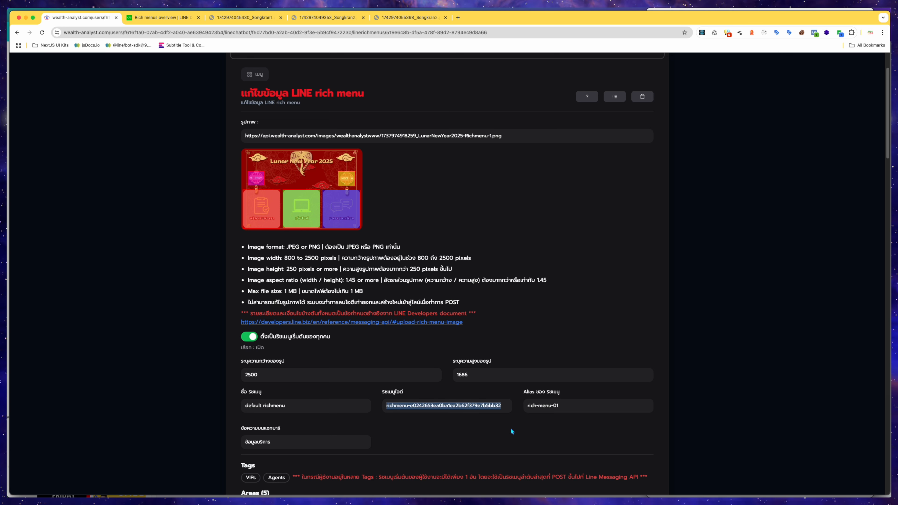
pyautogui.click(526, 405)
pyautogui.moveTo(527, 405); pyautogui.dragTo(566, 409)
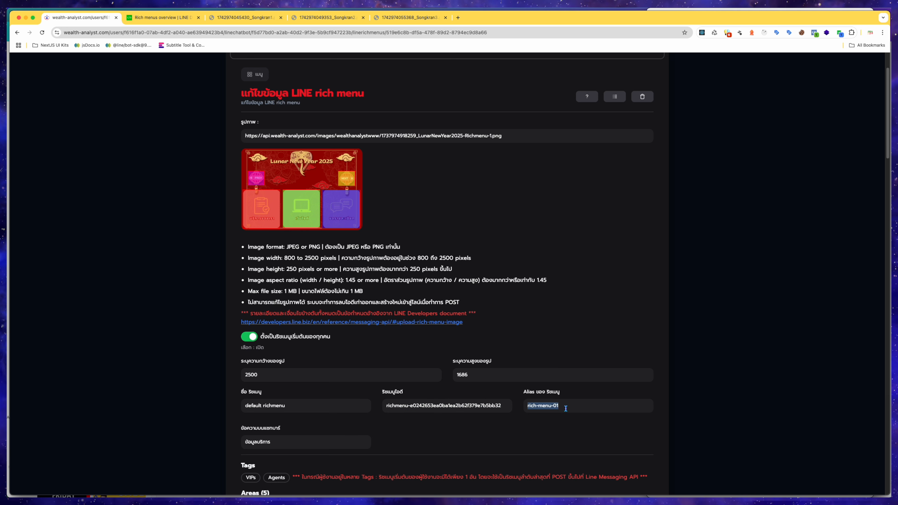
pyautogui.click(567, 408)
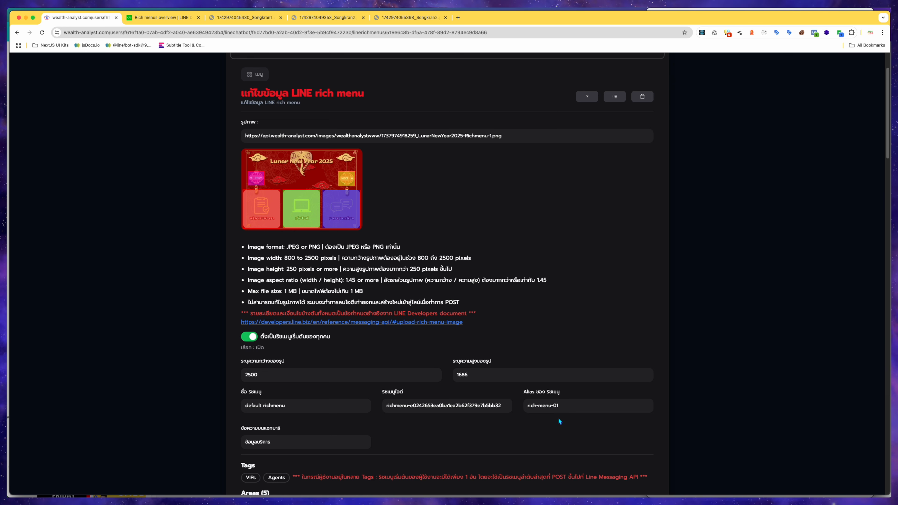
pyautogui.moveTo(274, 442); pyautogui.dragTo(243, 443)
# Check the phone's rich menu again, then review the first tappable area's position, size and link.
pyautogui.hotkey('ctrl', 'Up')
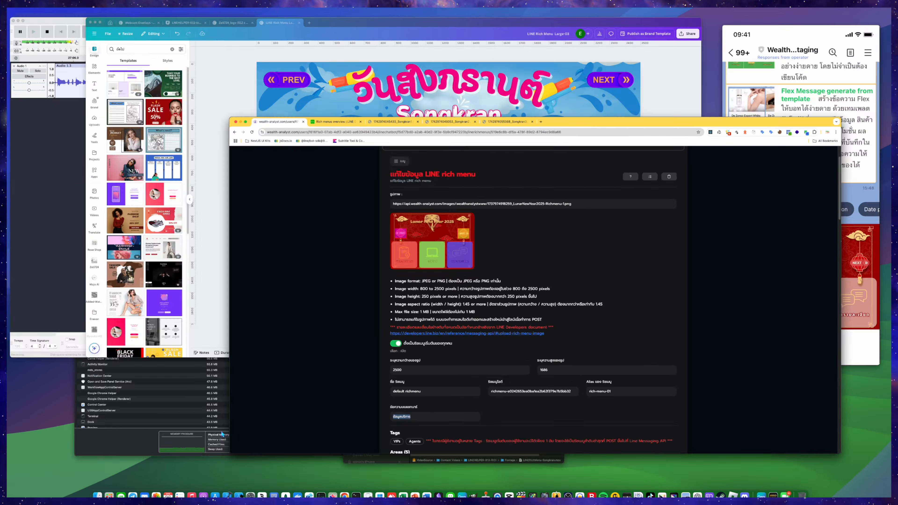
pyautogui.click(842, 214)
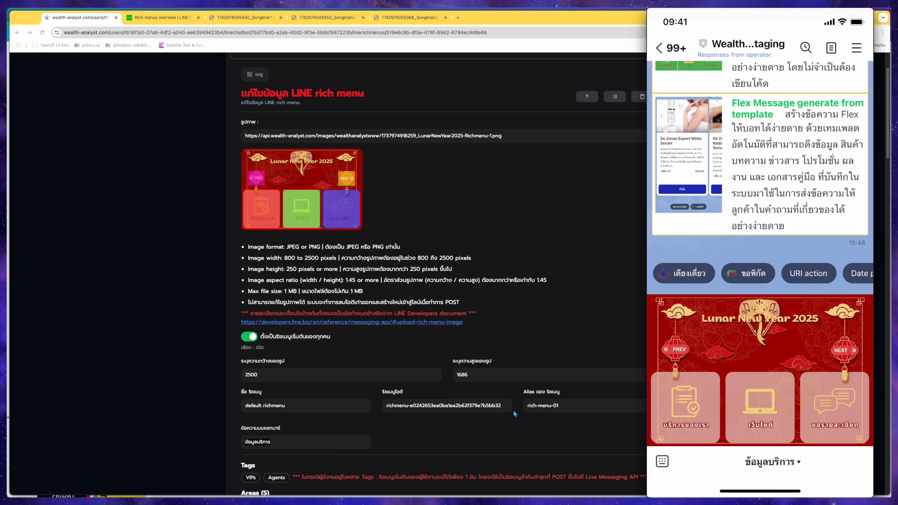
pyautogui.click(522, 425)
pyautogui.scroll(-3, 523, 425)
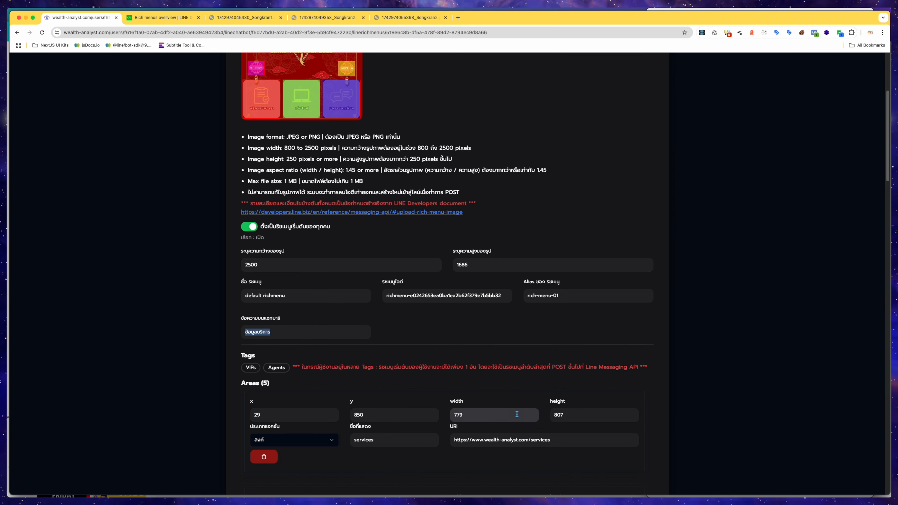
pyautogui.click(515, 401)
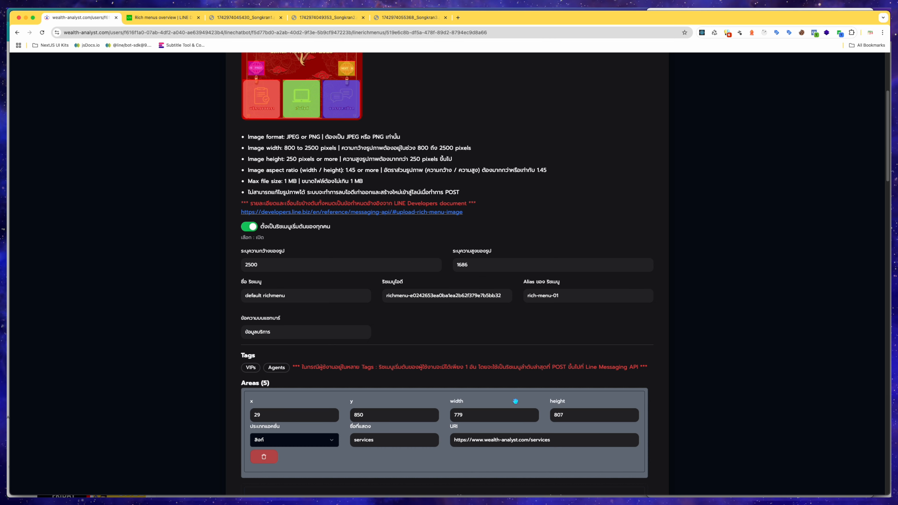
pyautogui.click(443, 397)
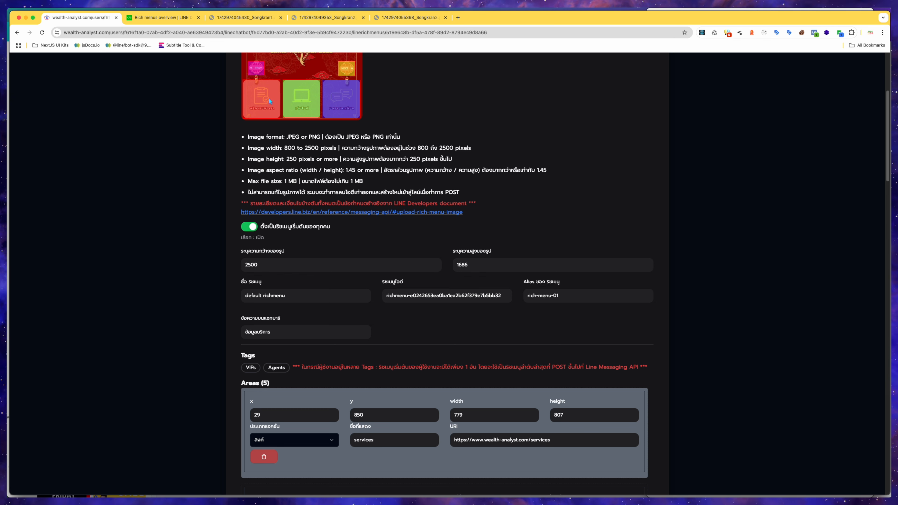
pyautogui.scroll(-2, 304, 371)
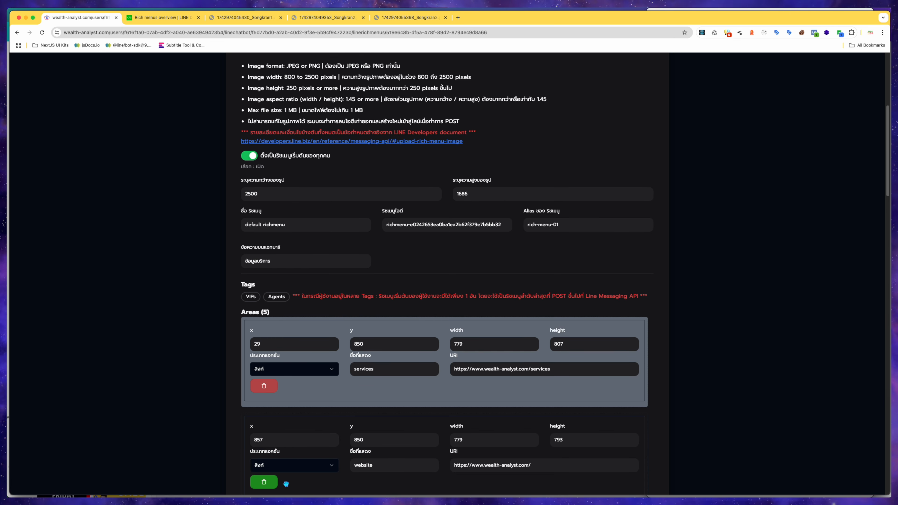
pyautogui.scroll(2, 328, 383)
pyautogui.scroll(3, 328, 382)
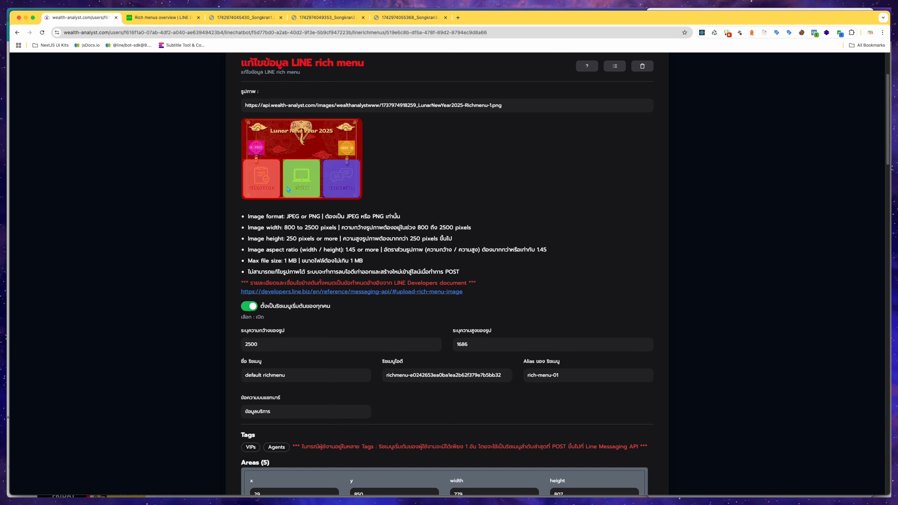
# Scroll through the form's five tappable areas to review their positions and actions.
pyautogui.scroll(-10, 321, 353)
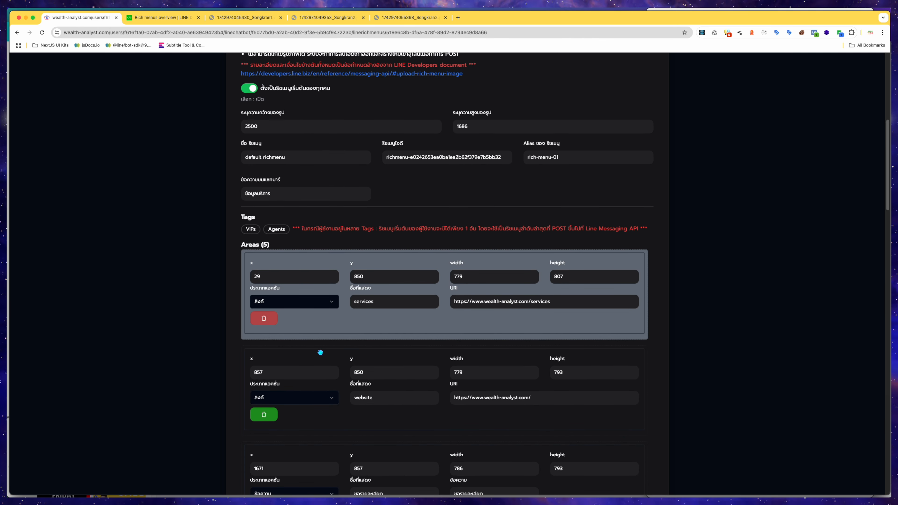
pyautogui.scroll(6, 277, 430)
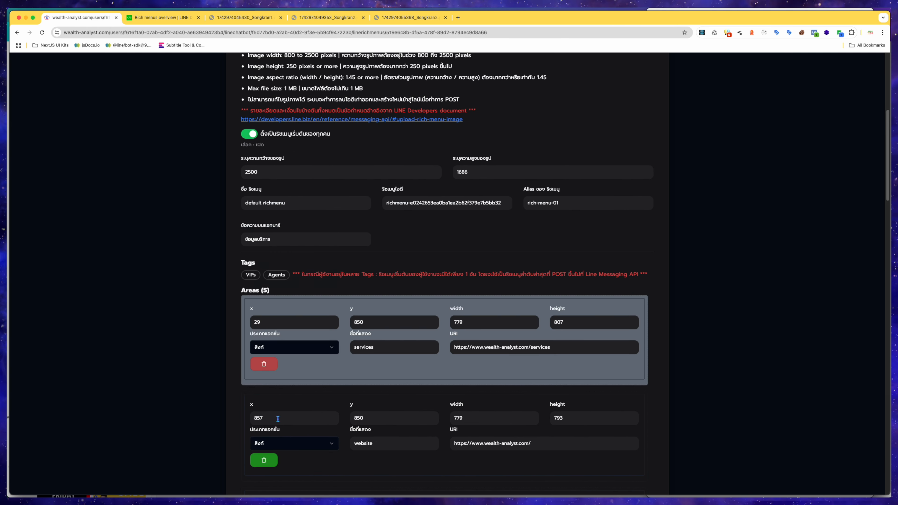
pyautogui.scroll(3, 283, 405)
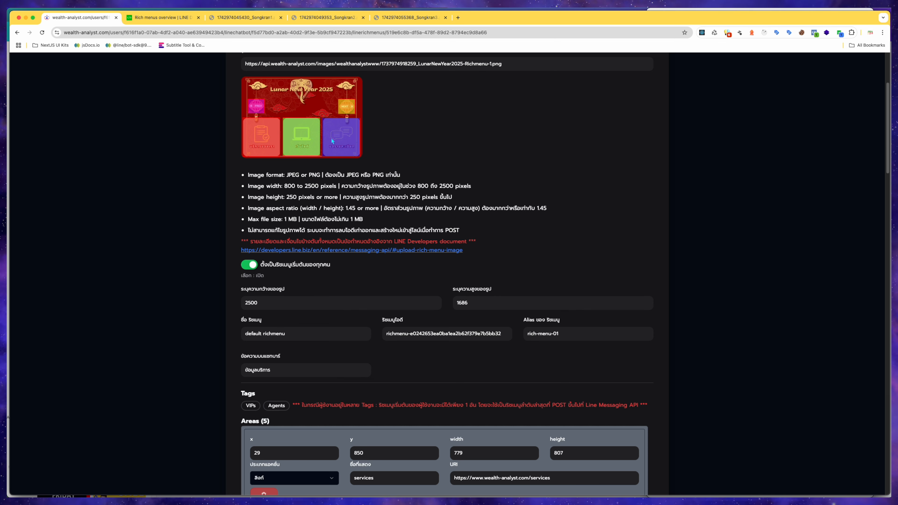
pyautogui.scroll(-14, 338, 177)
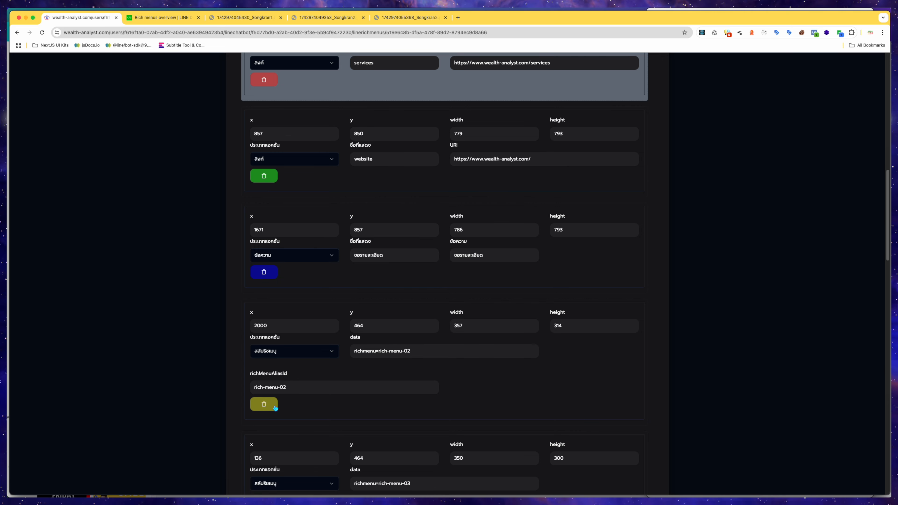
pyautogui.scroll(15, 276, 411)
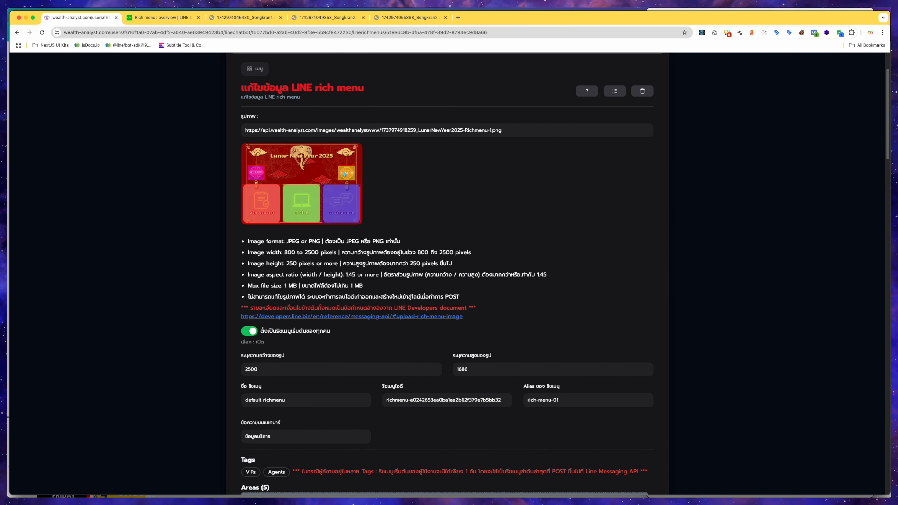
pyautogui.scroll(-15, 342, 174)
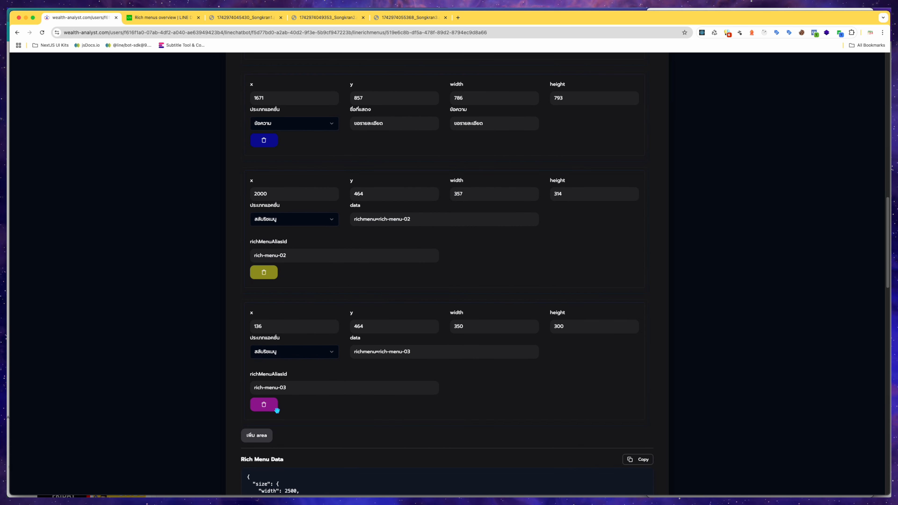
pyautogui.scroll(15, 277, 410)
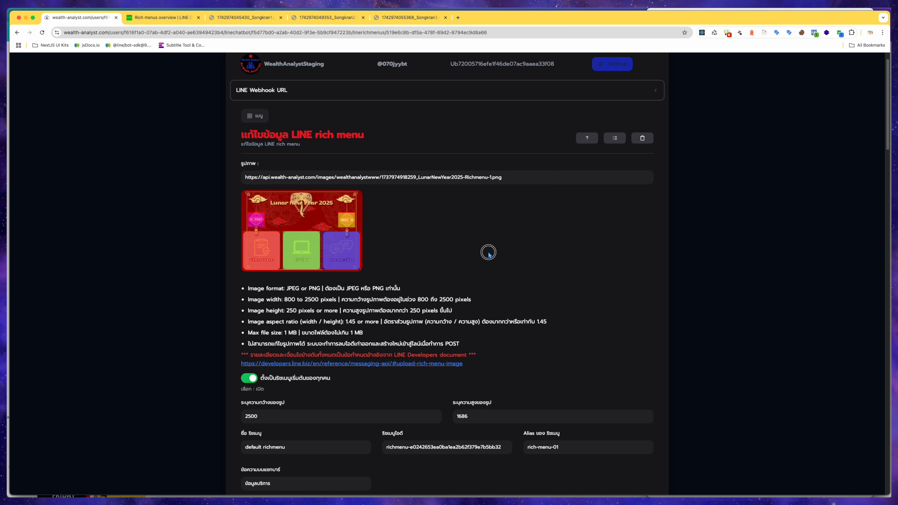
# Replace the rich menu image URL with the Songkran1 image URL copied from its browser tab.
pyautogui.moveTo(525, 176); pyautogui.dragTo(233, 174)
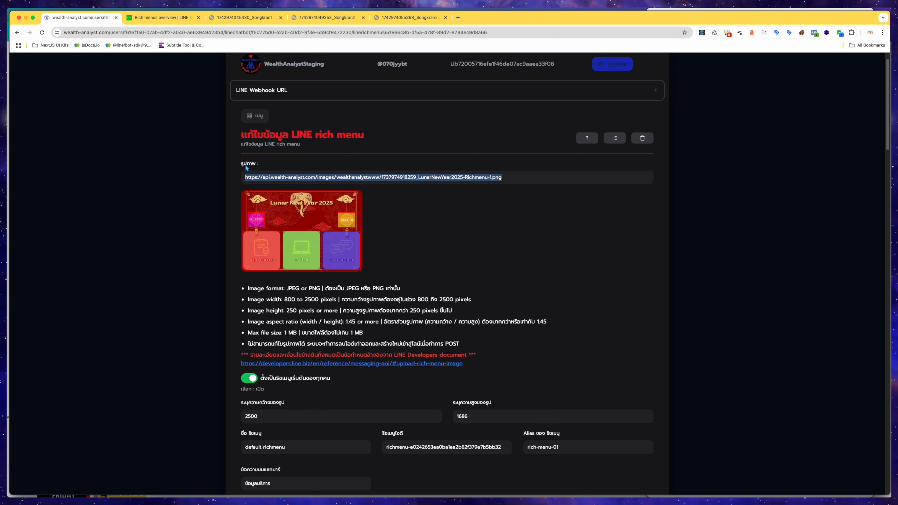
pyautogui.click(478, 227)
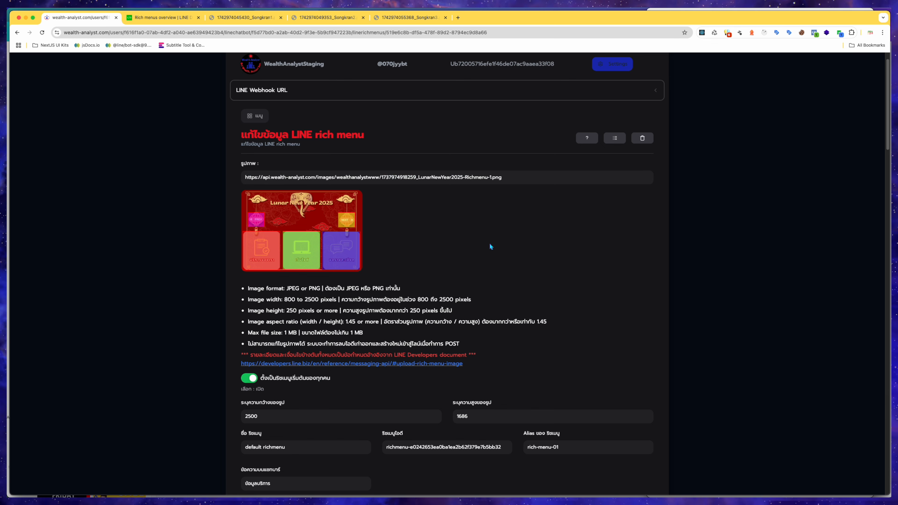
pyautogui.click(251, 18)
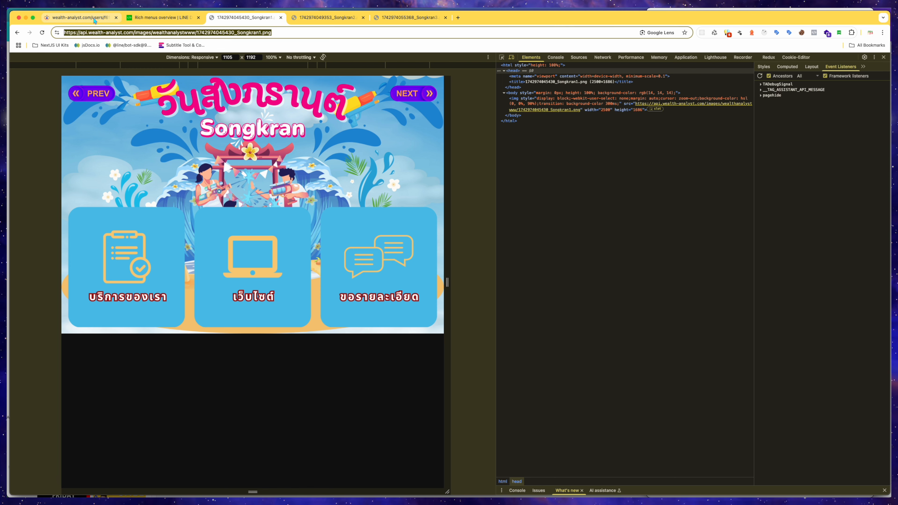
pyautogui.click(93, 19)
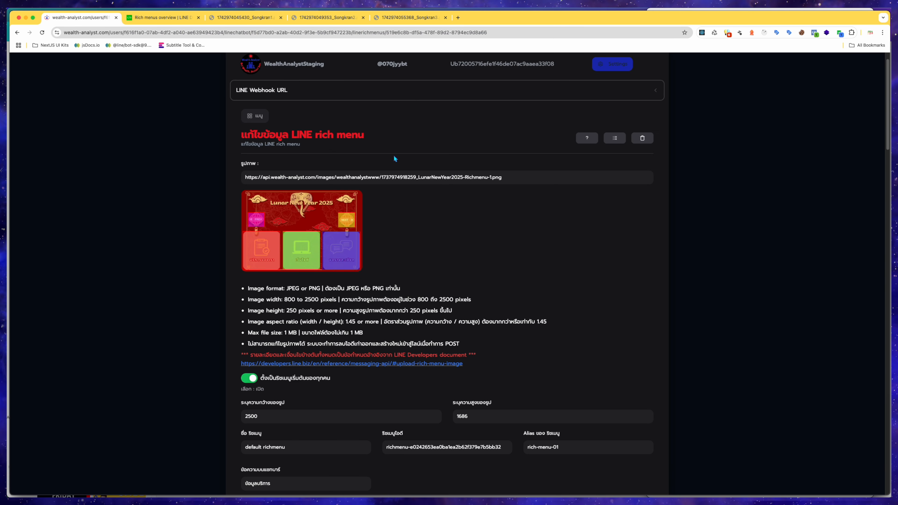
pyautogui.moveTo(510, 182); pyautogui.dragTo(231, 166)
pyautogui.press('super+v')
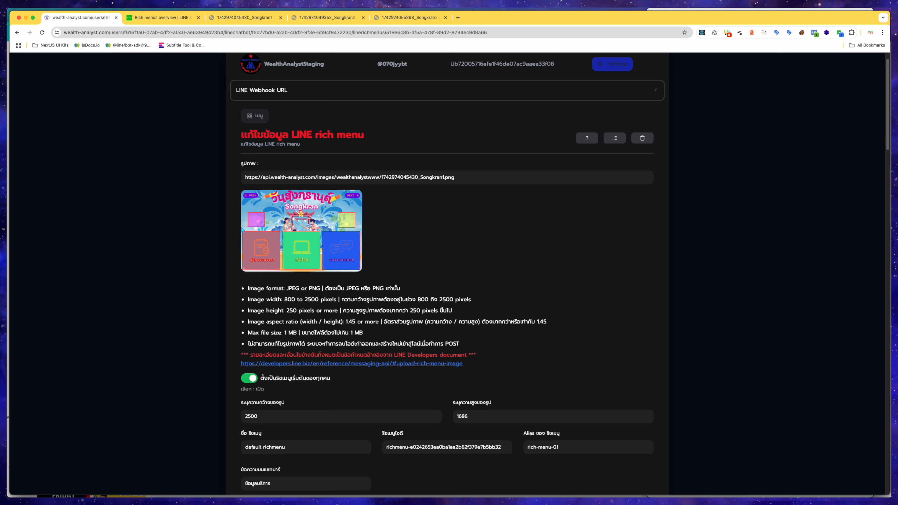
# Redraw the first tappable area over the Songkran image's bottom-left panel, about x 43, y 857, 757 by 793.
pyautogui.scroll(-3, 483, 242)
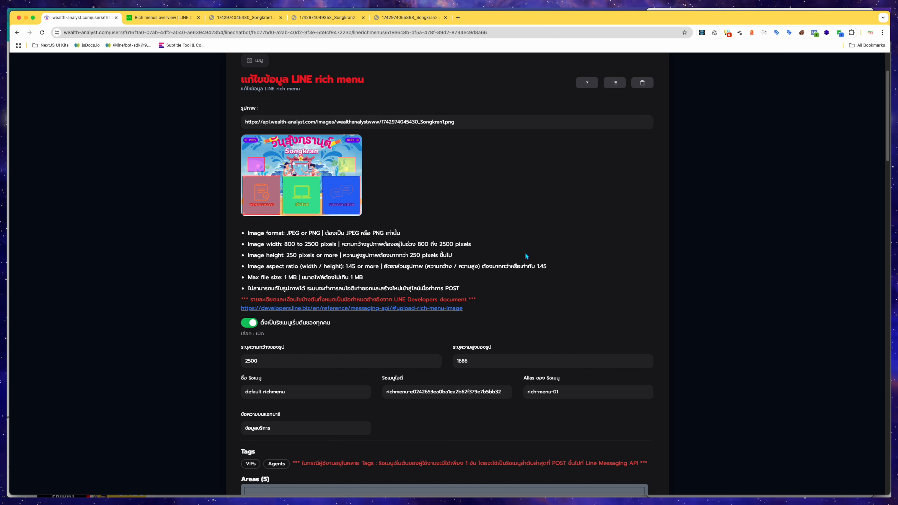
pyautogui.scroll(-5, 525, 256)
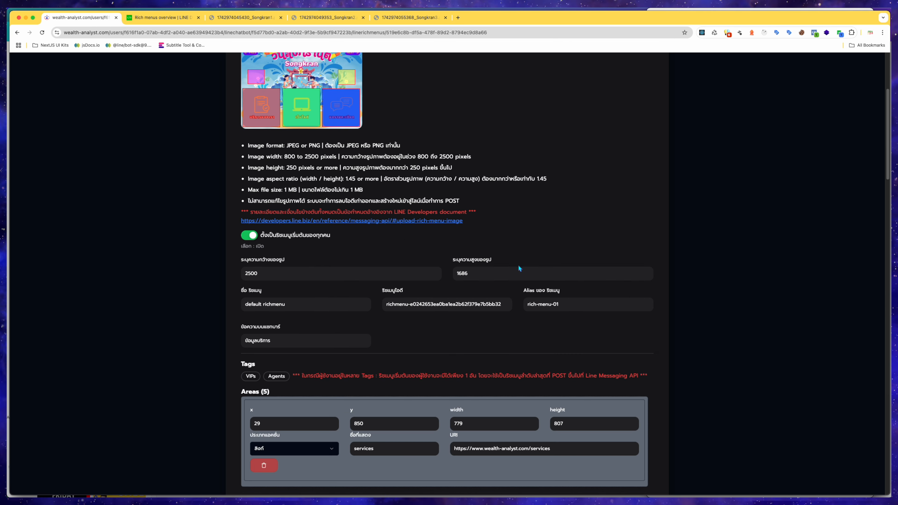
pyautogui.scroll(-1, 514, 282)
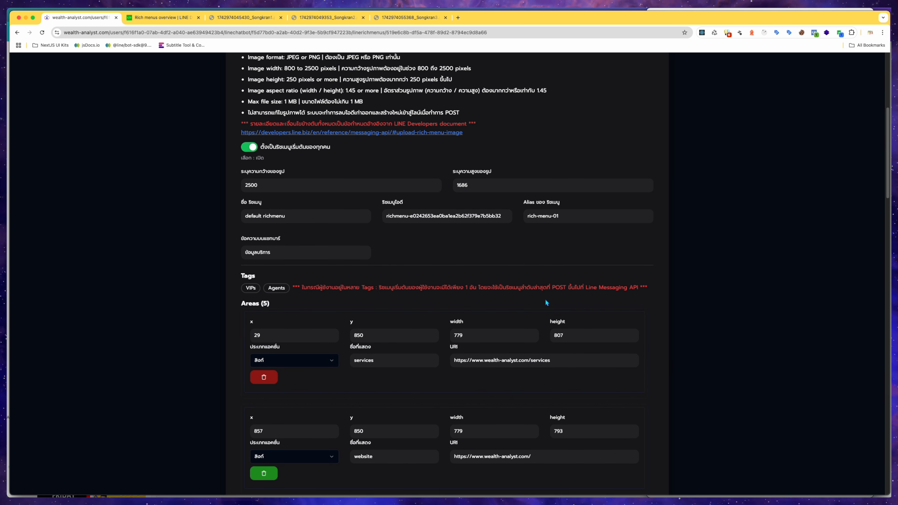
pyautogui.click(511, 322)
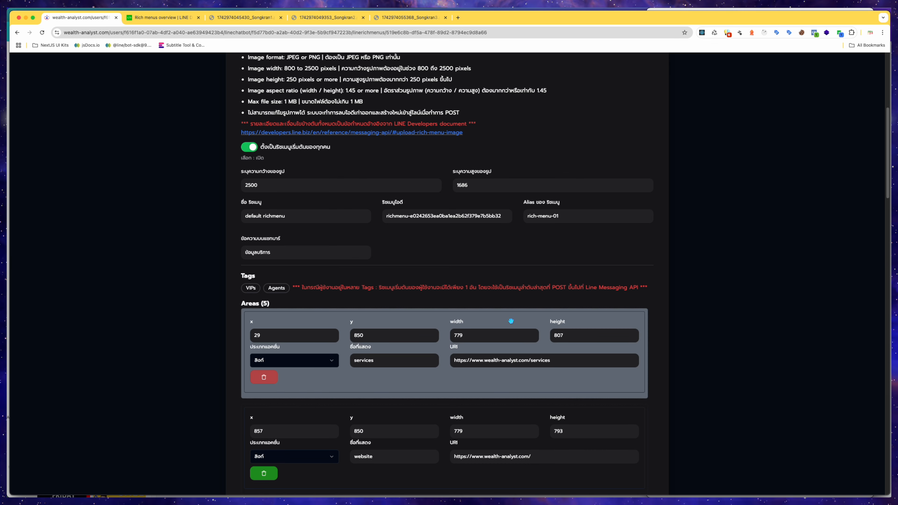
pyautogui.scroll(4, 480, 322)
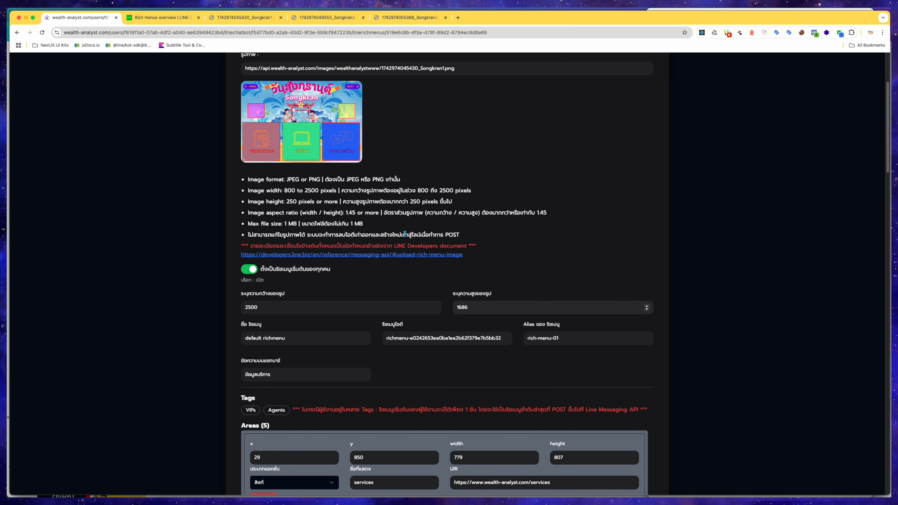
pyautogui.moveTo(281, 119); pyautogui.dragTo(242, 161)
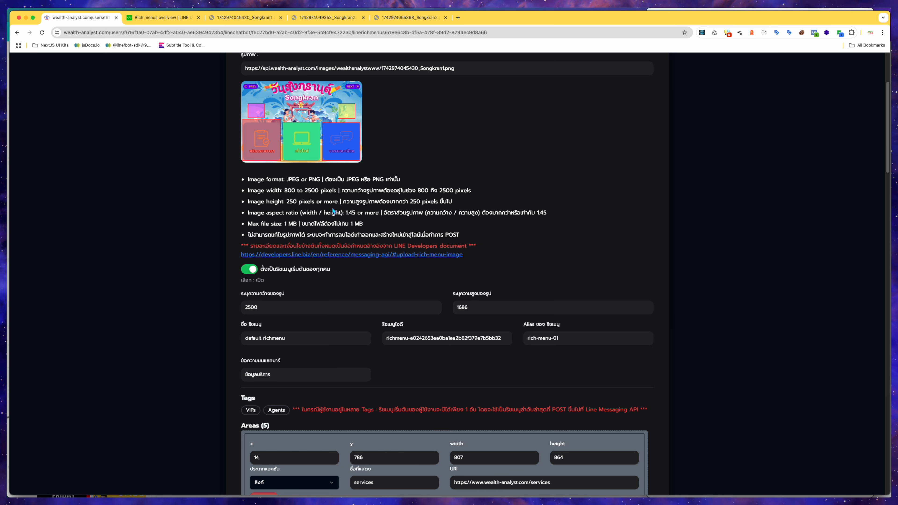
pyautogui.moveTo(281, 91); pyautogui.dragTo(322, 107)
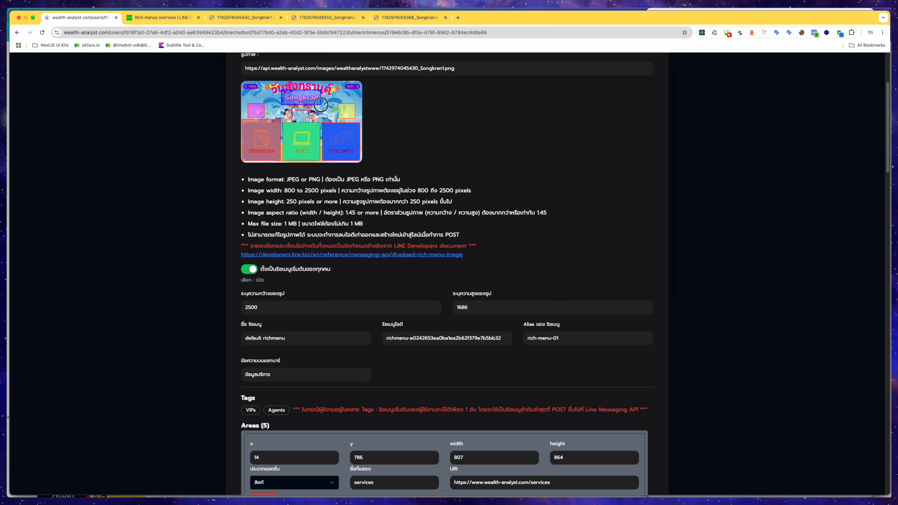
pyautogui.moveTo(321, 105); pyautogui.dragTo(321, 104)
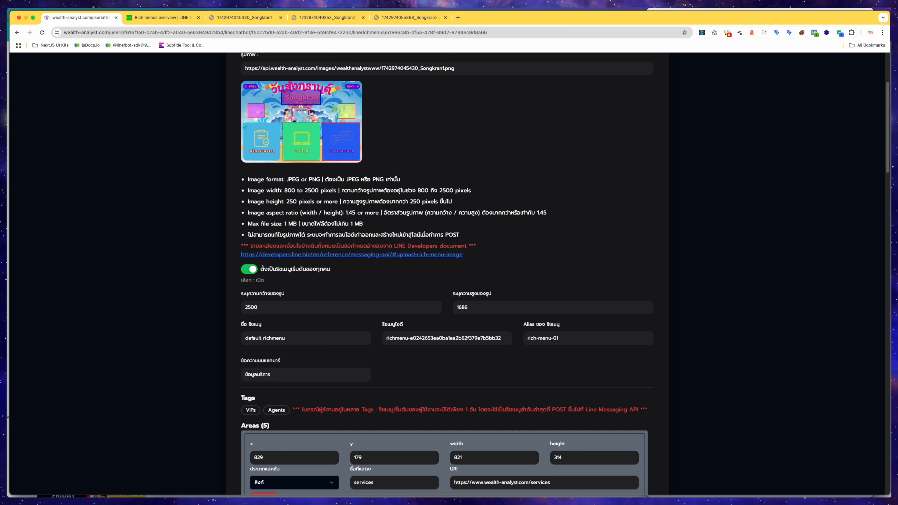
pyautogui.moveTo(243, 123); pyautogui.dragTo(279, 161)
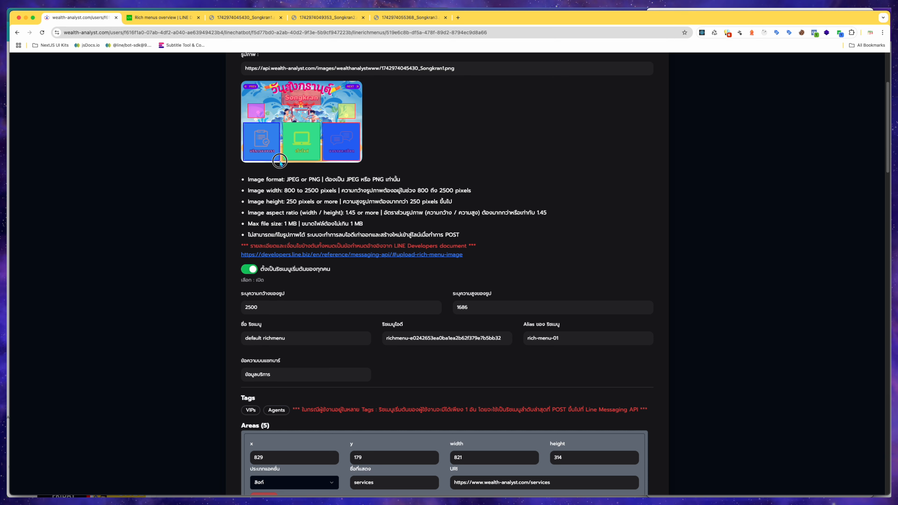
pyautogui.moveTo(280, 161); pyautogui.dragTo(281, 163)
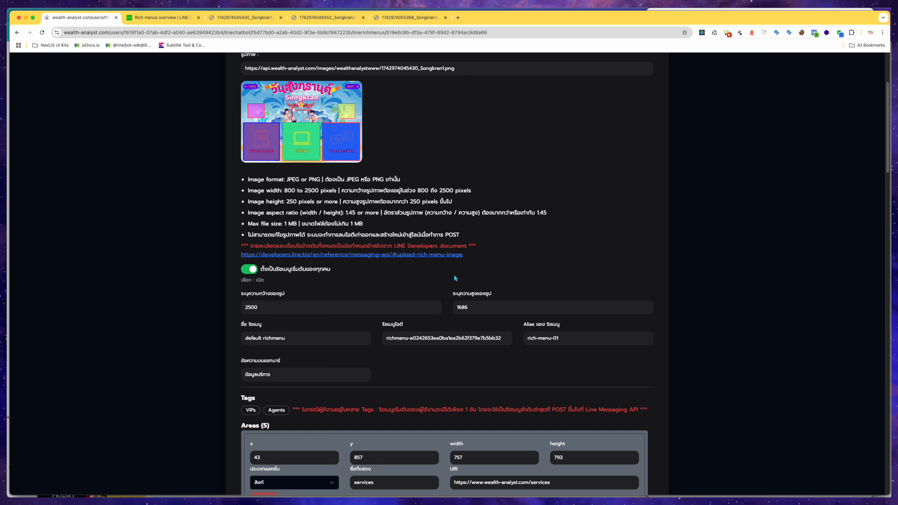
# Switch the page theme to light and back to dark.
pyautogui.scroll(-1, 460, 311)
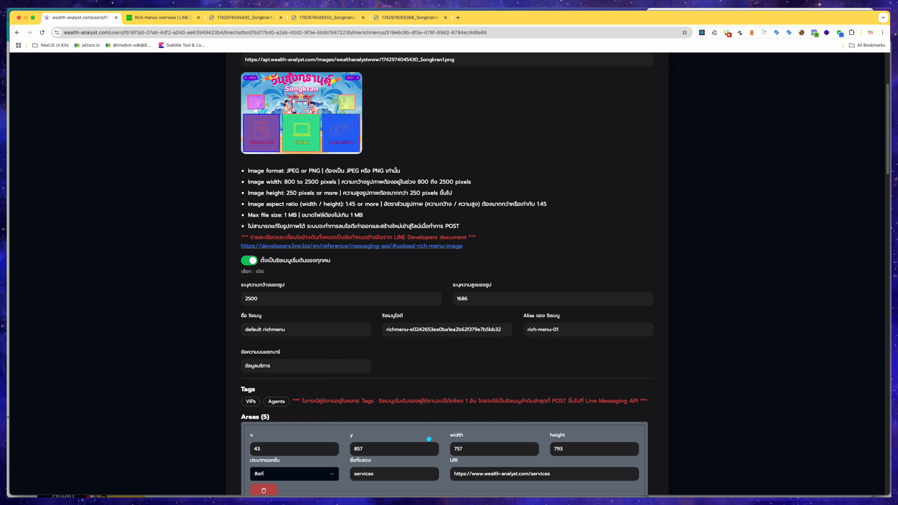
pyautogui.scroll(4, 429, 439)
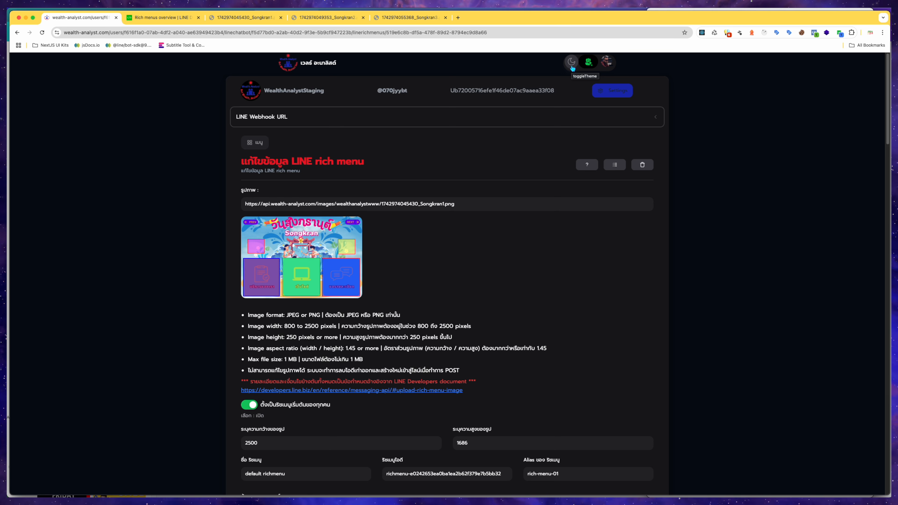
pyautogui.click(572, 65)
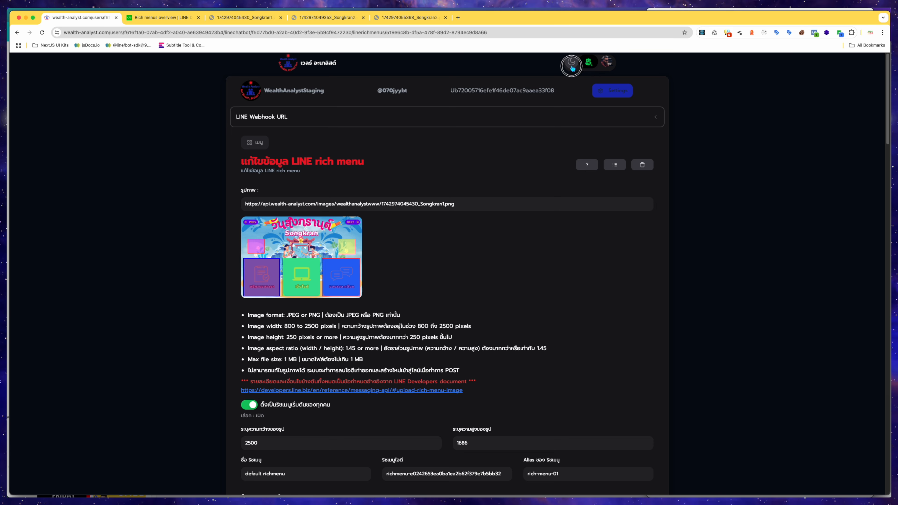
pyautogui.scroll(-10, 557, 110)
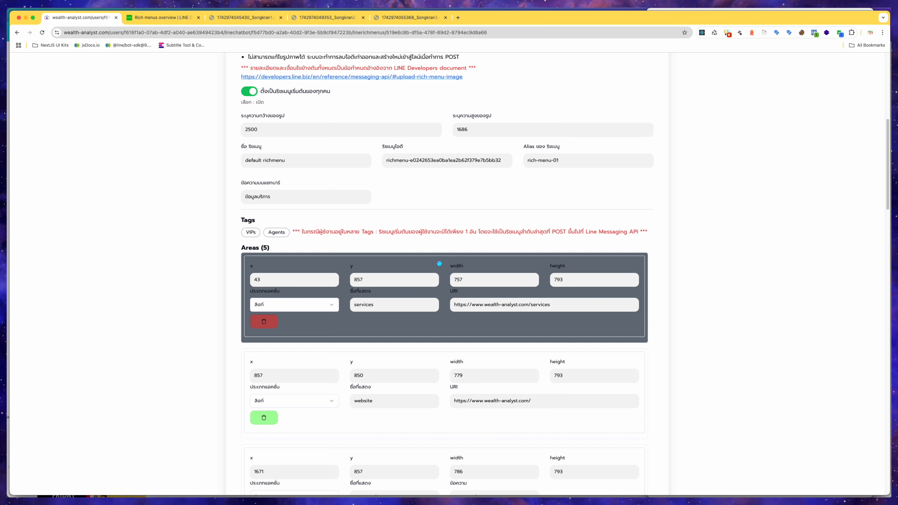
pyautogui.scroll(10, 440, 470)
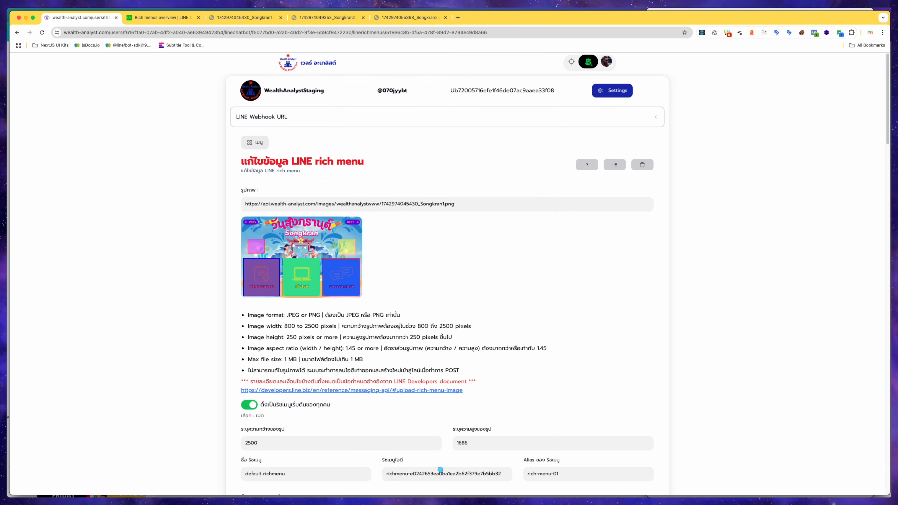
pyautogui.click(571, 62)
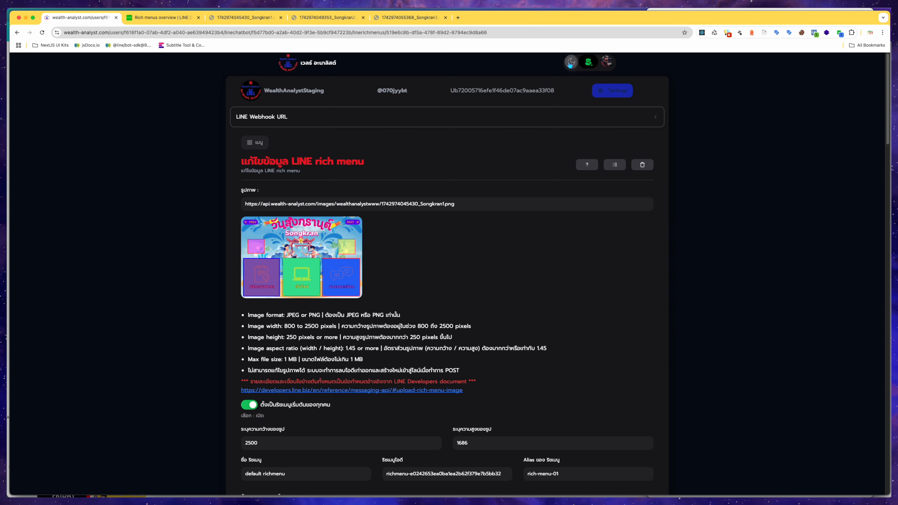
pyautogui.scroll(-9, 518, 196)
pyautogui.scroll(6, 519, 201)
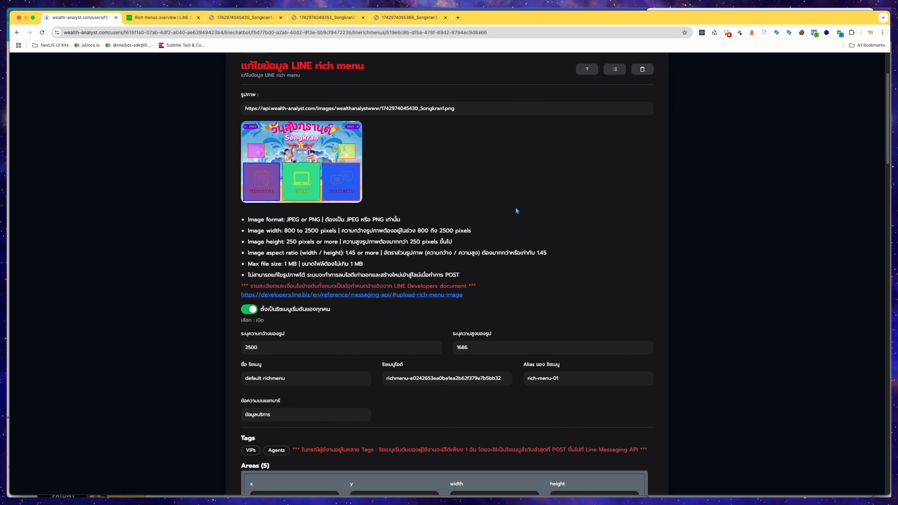
pyautogui.scroll(-7, 532, 292)
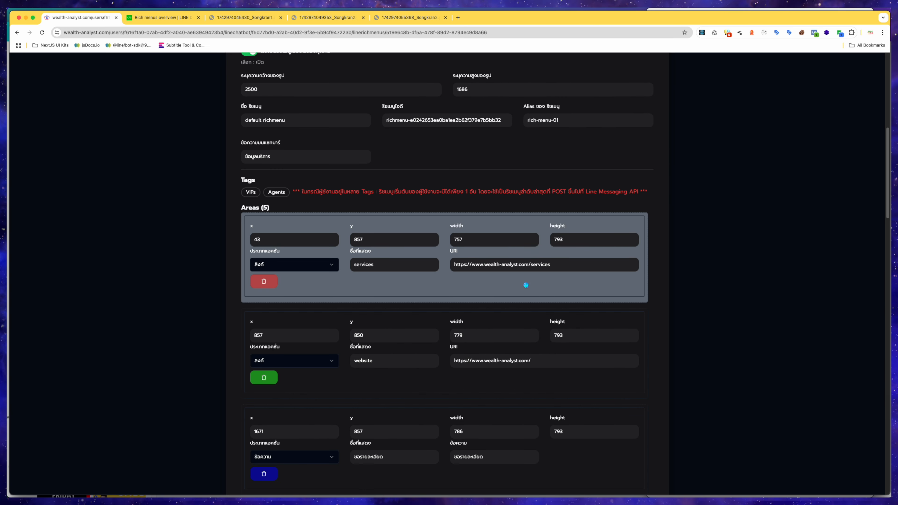
# Open the first area's action type options and compare them with the rich menu on the phone.
pyautogui.click(398, 237)
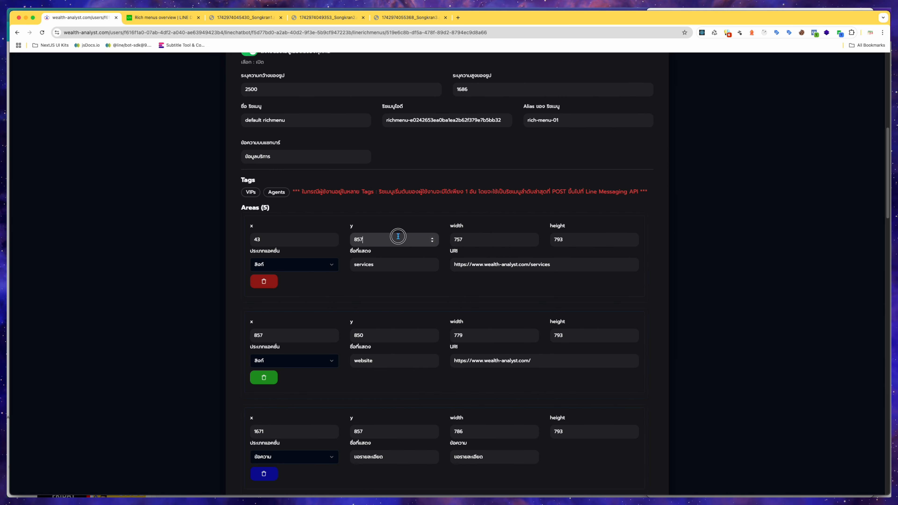
pyautogui.scroll(2, 760, 206)
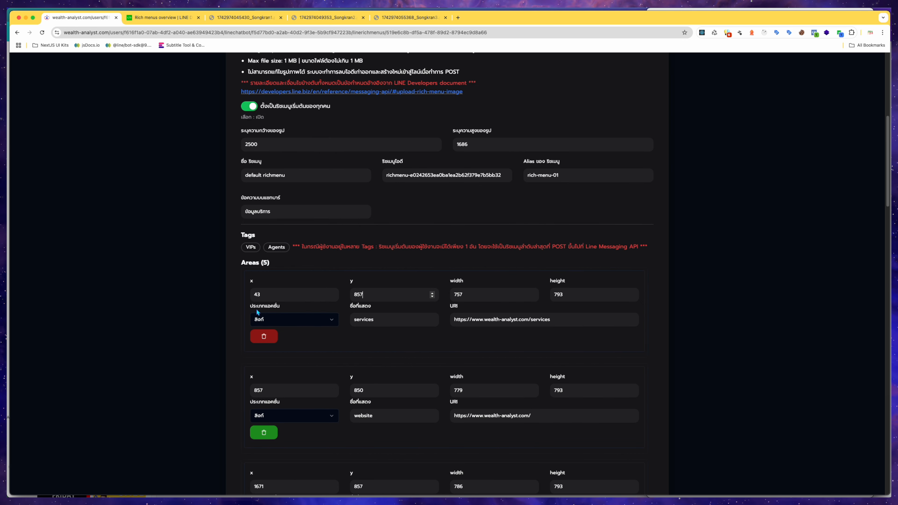
pyautogui.click(331, 318)
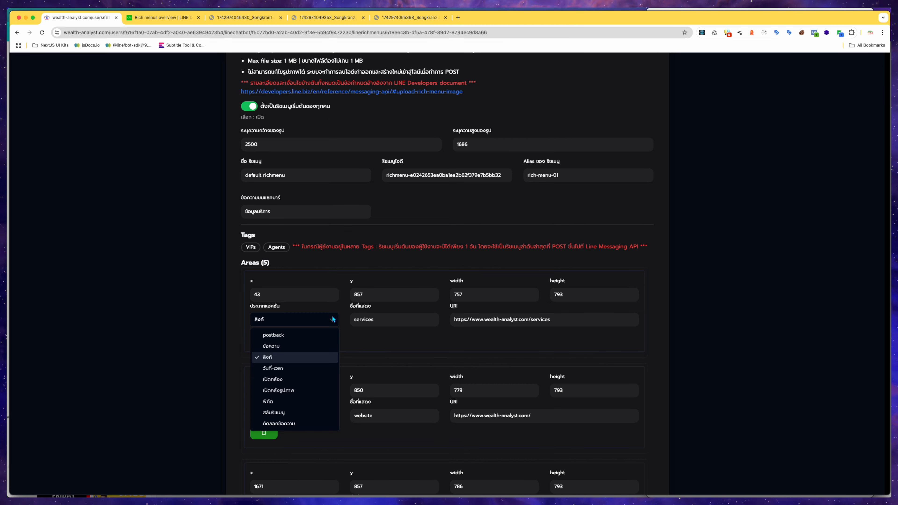
pyautogui.hotkey('ctrl', 'Up')
pyautogui.click(843, 231)
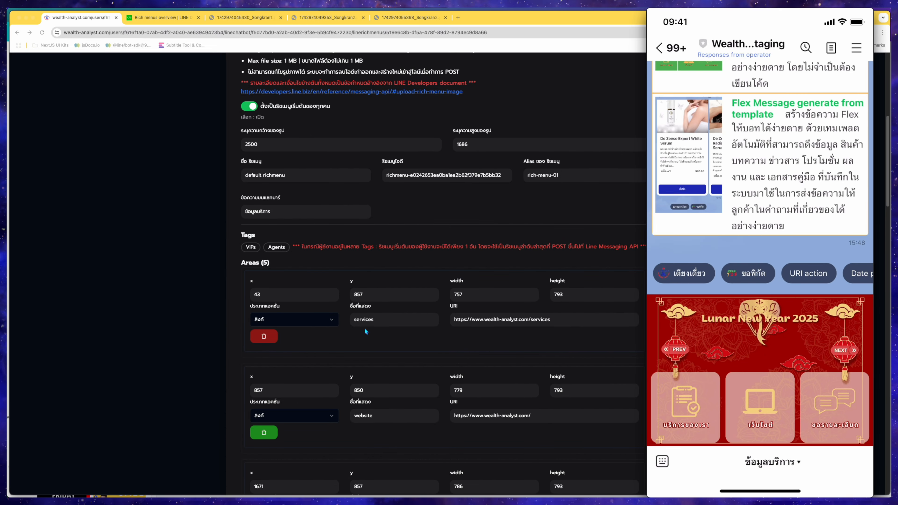
pyautogui.click(335, 318)
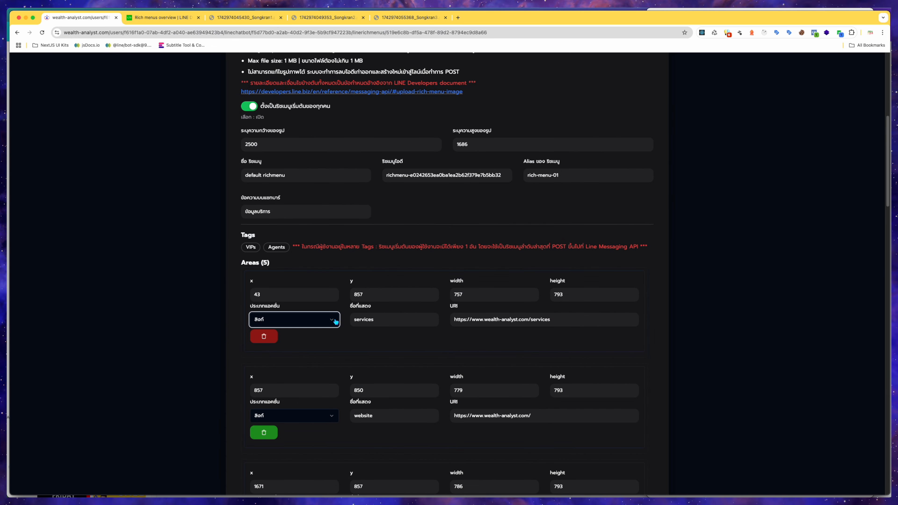
# Inspect the first area's action type, display name and URI fields in the staging rich menu.
pyautogui.click(334, 319)
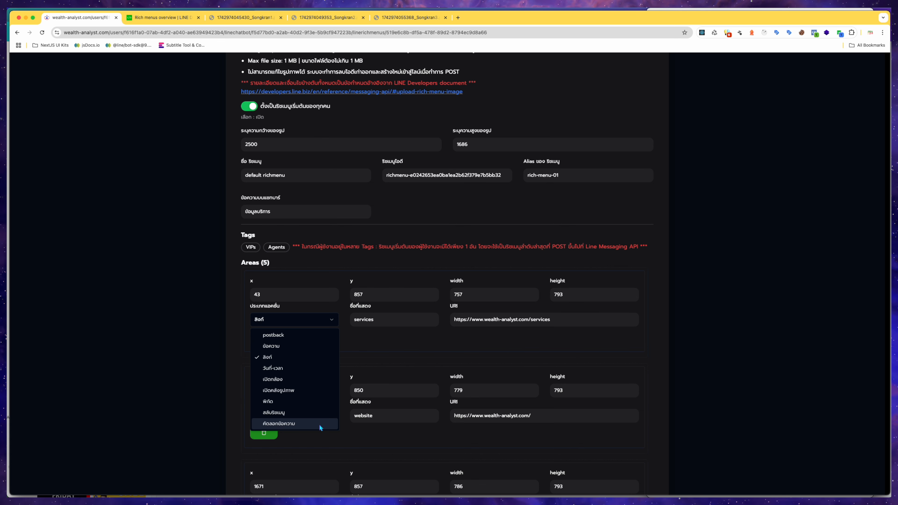
pyautogui.click(219, 366)
pyautogui.scroll(3, 229, 370)
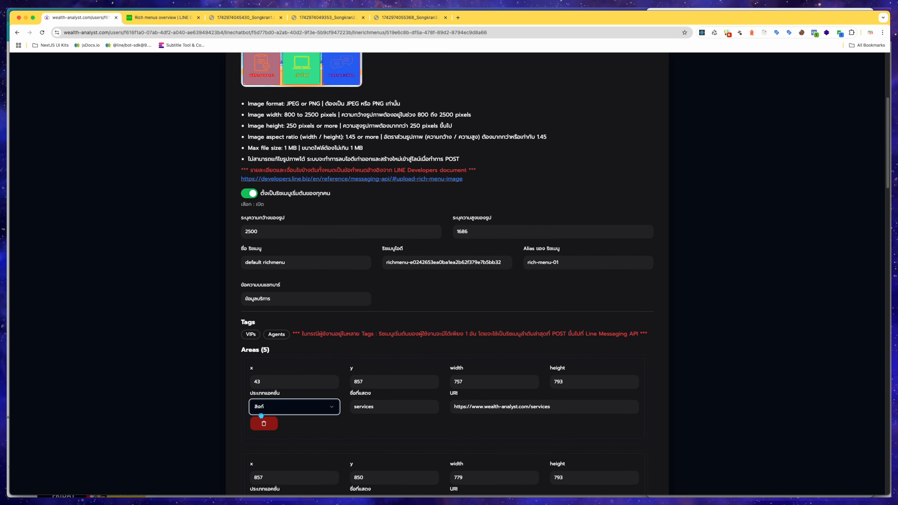
pyautogui.click(390, 408)
pyautogui.moveTo(391, 407); pyautogui.dragTo(354, 408)
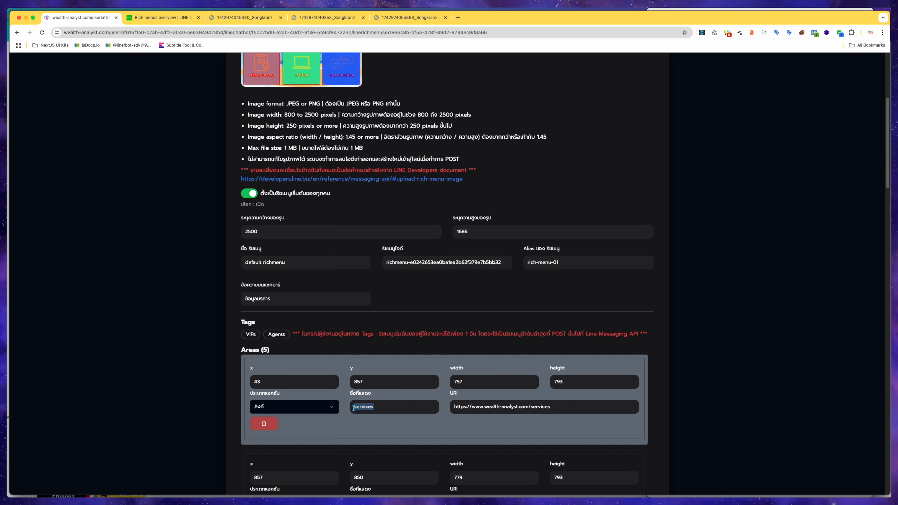
pyautogui.click(389, 405)
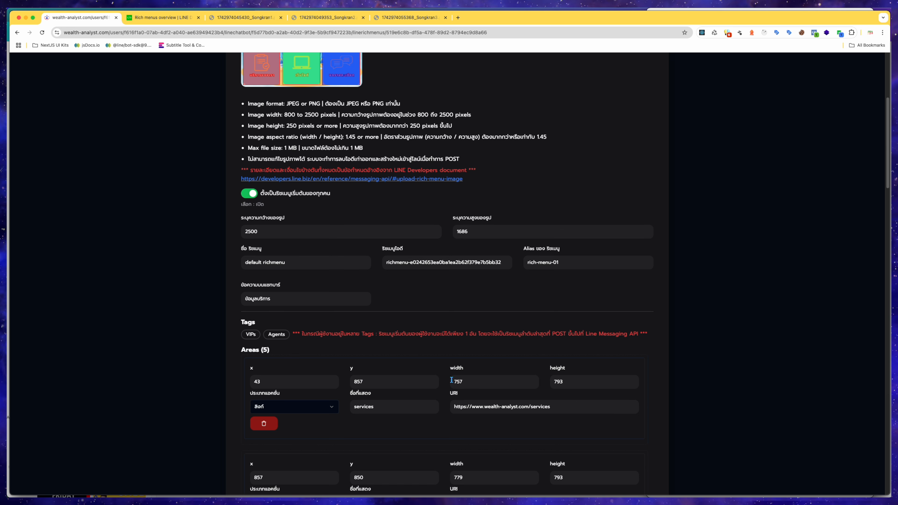
pyautogui.scroll(-2, 574, 410)
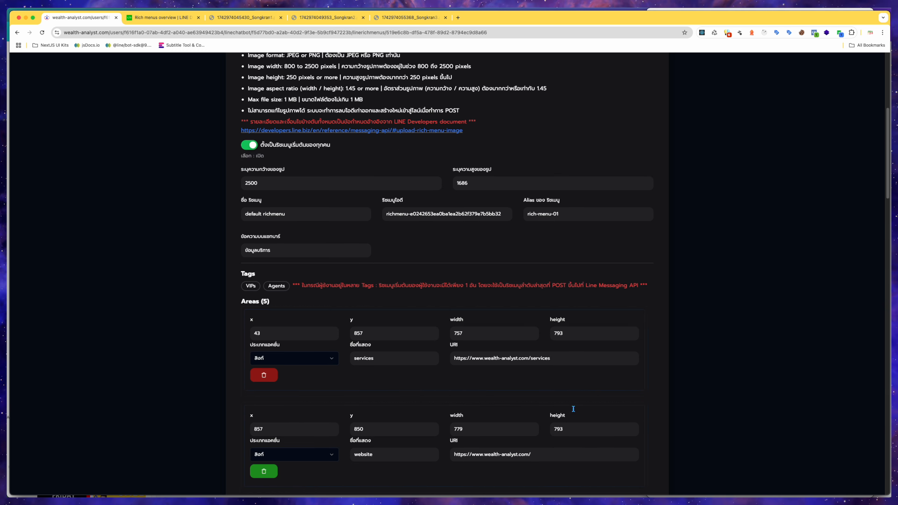
pyautogui.scroll(2, 572, 407)
pyautogui.moveTo(567, 400); pyautogui.dragTo(452, 397)
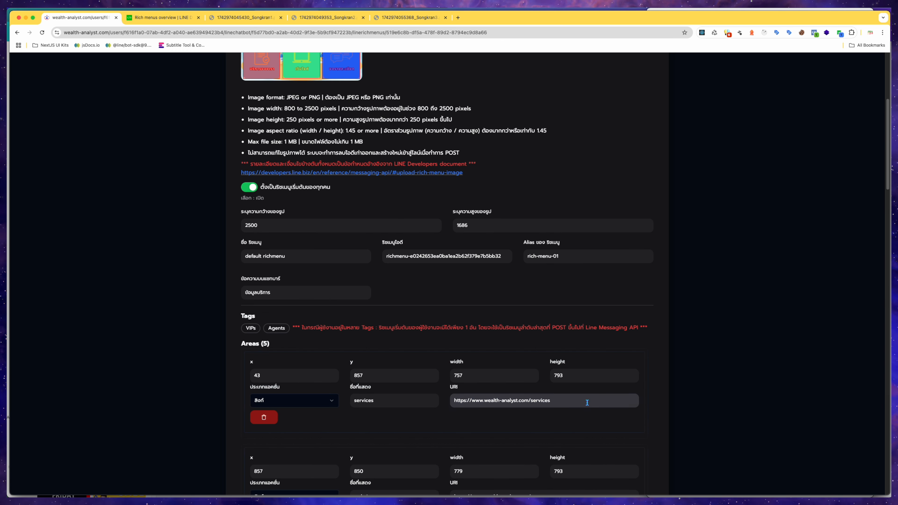
pyautogui.click(576, 403)
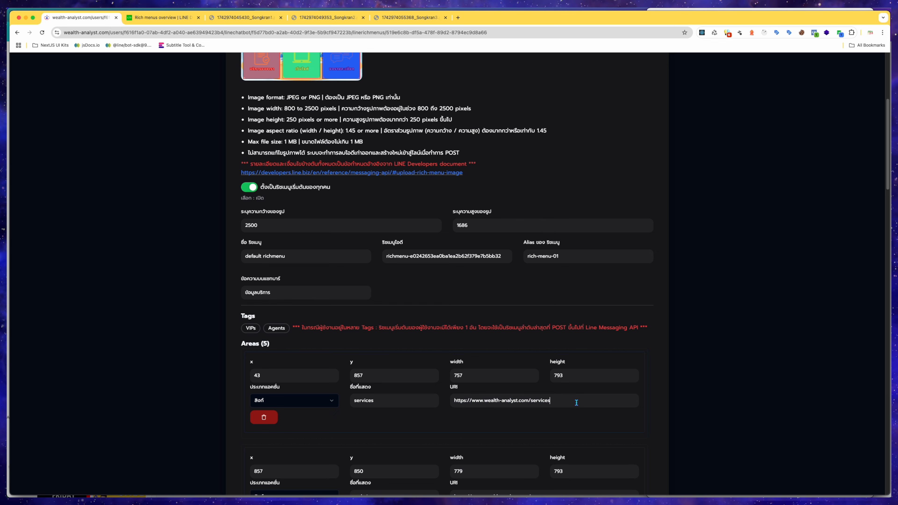
# Open the default rich menu of the production Wealth Analyst bot for editing.
pyautogui.scroll(10, 577, 403)
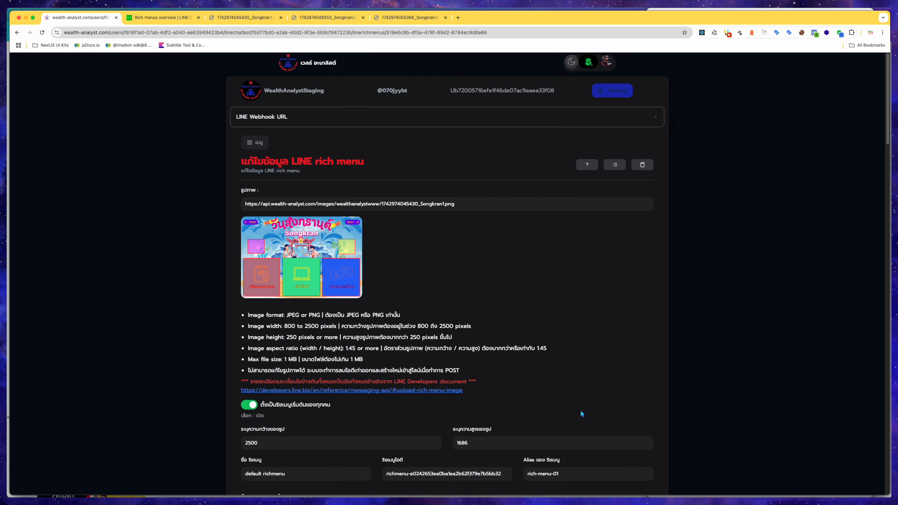
pyautogui.click(605, 66)
pyautogui.click(581, 115)
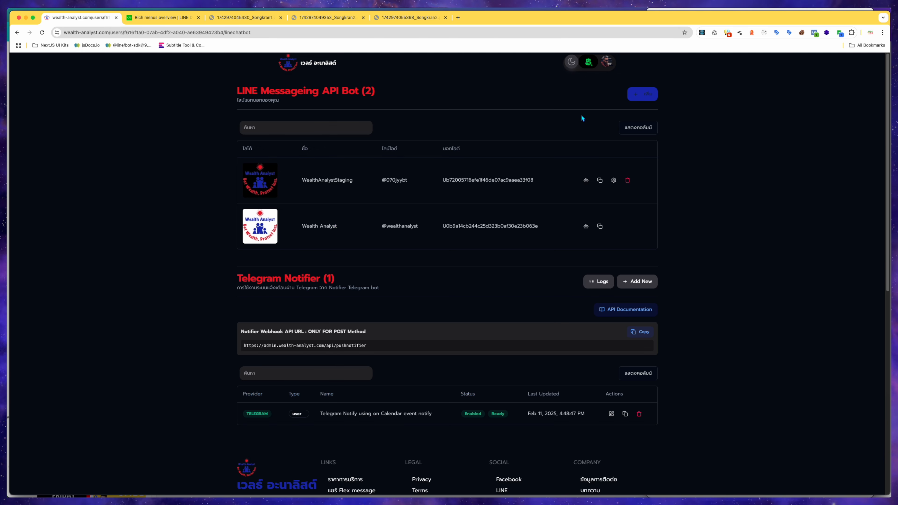
pyautogui.click(587, 227)
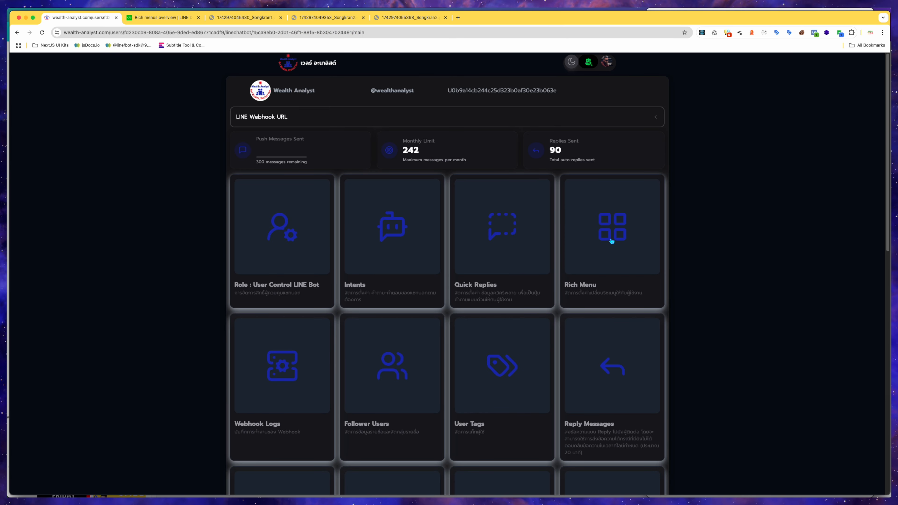
pyautogui.click(612, 241)
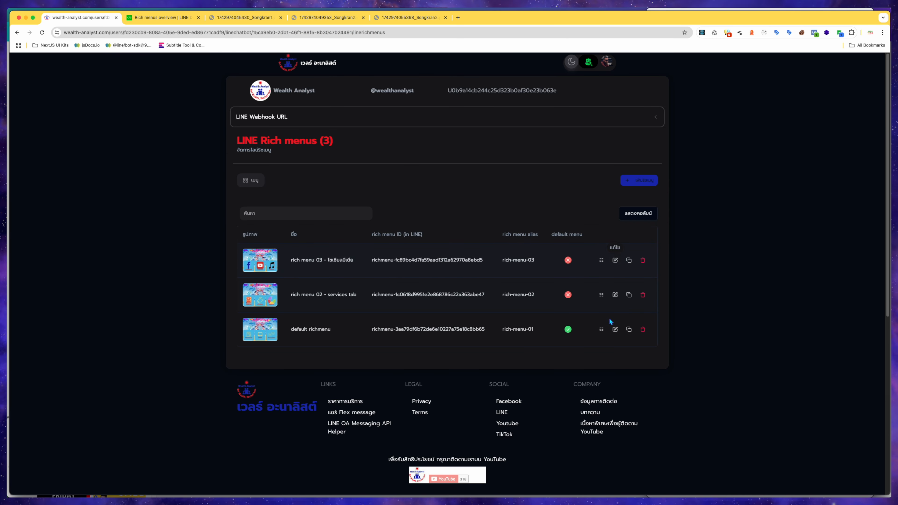
pyautogui.click(615, 330)
# Examine the first tappable area's coordinates and LIFF URI in the production default rich menu.
pyautogui.scroll(-5, 609, 333)
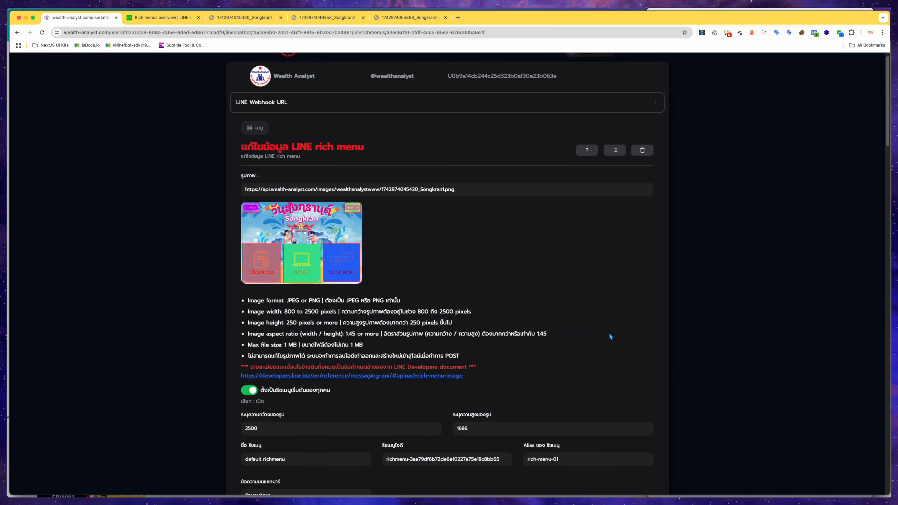
pyautogui.scroll(-3, 609, 334)
pyautogui.moveTo(575, 359); pyautogui.dragTo(453, 356)
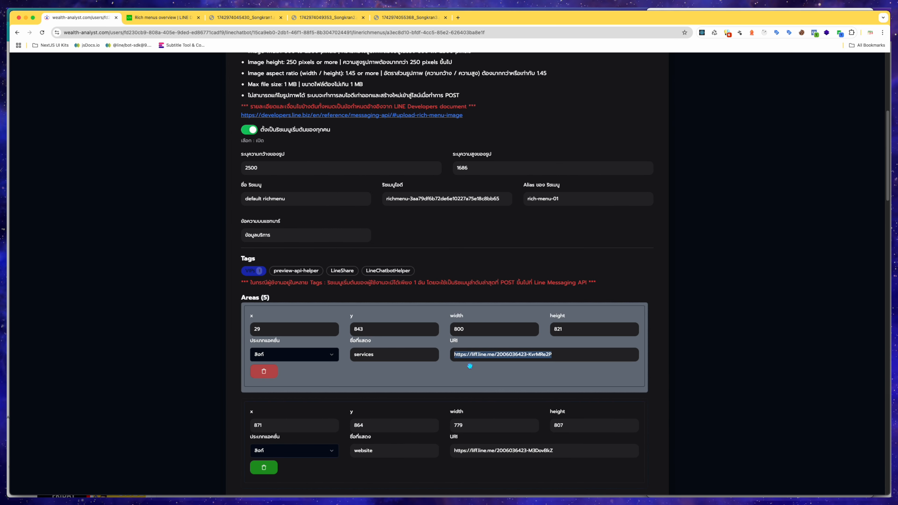
pyautogui.tripleClick(559, 355)
pyautogui.moveTo(550, 354)
pyautogui.mouseDown()
pyautogui.moveTo(505, 350)
pyautogui.moveTo(541, 362)
pyautogui.mouseUp()
pyautogui.click(566, 354)
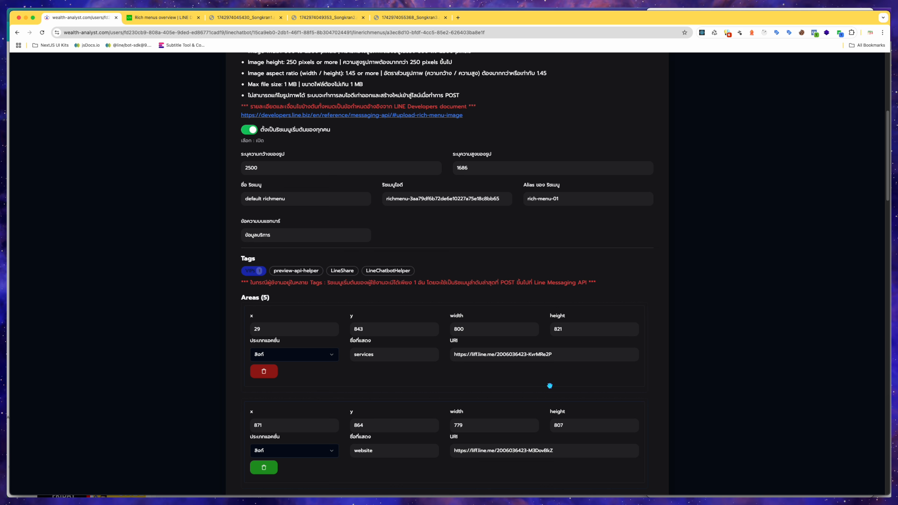
# Return to the WealthAnalystStaging bot's default rich menu editor.
pyautogui.scroll(8, 549, 385)
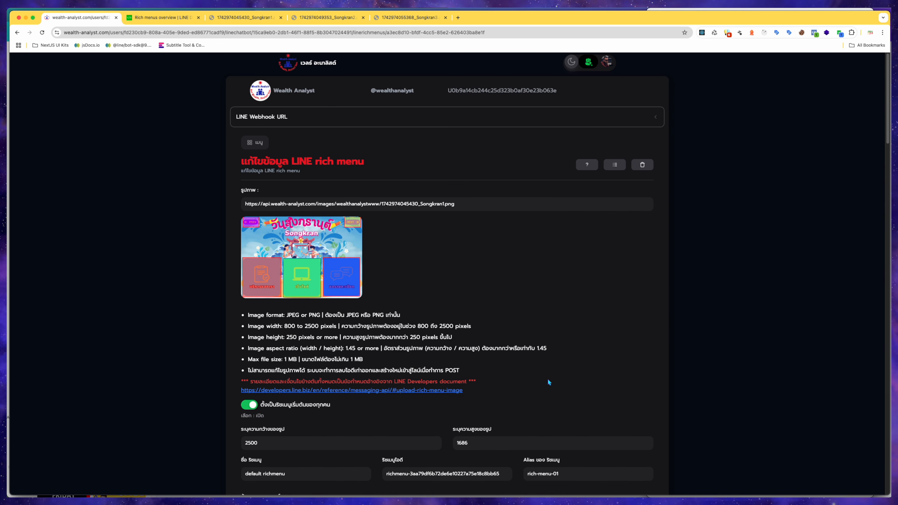
pyautogui.click(606, 61)
pyautogui.click(587, 114)
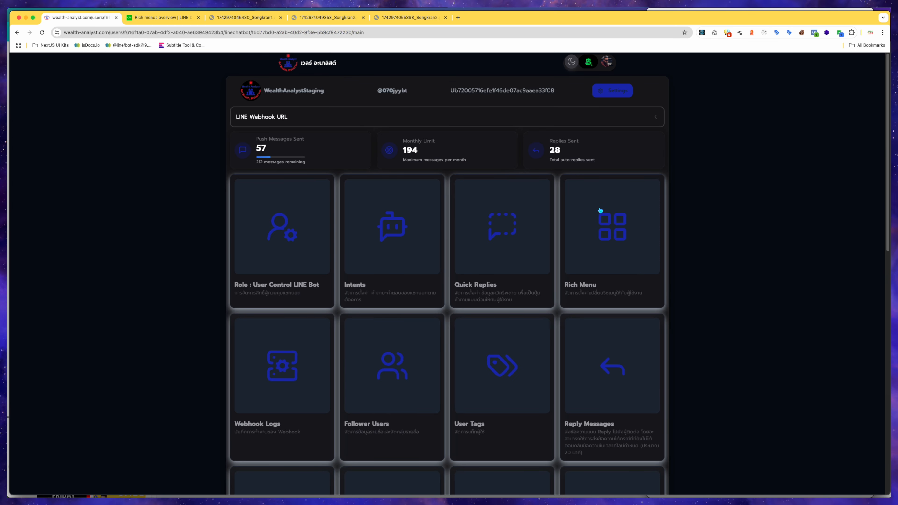
pyautogui.click(600, 210)
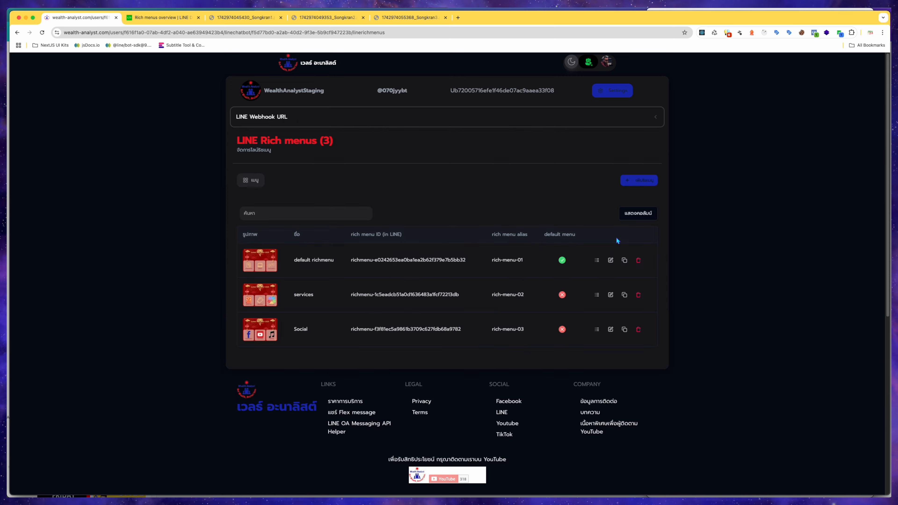
pyautogui.click(609, 262)
pyautogui.scroll(-6, 568, 318)
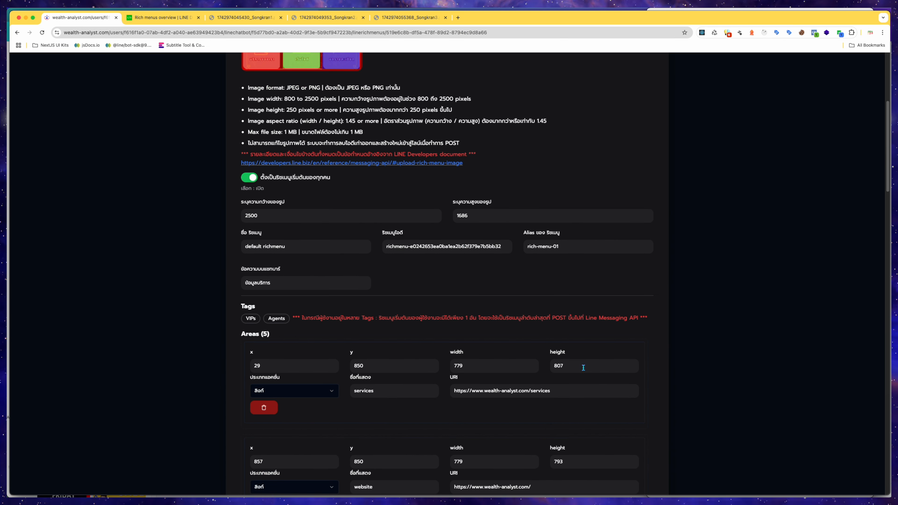
# Examine the first area's URI in the staging default rich menu.
pyautogui.click(585, 393)
pyautogui.moveTo(584, 393); pyautogui.dragTo(455, 391)
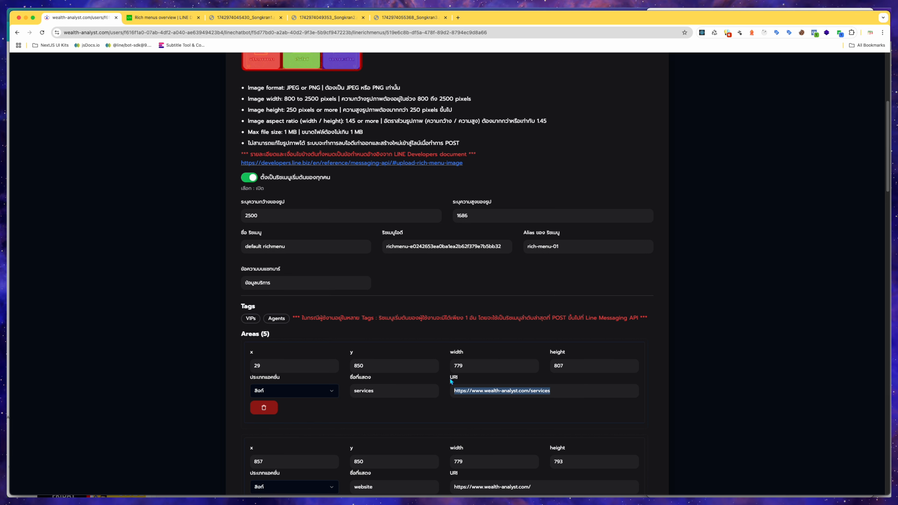
pyautogui.click(560, 390)
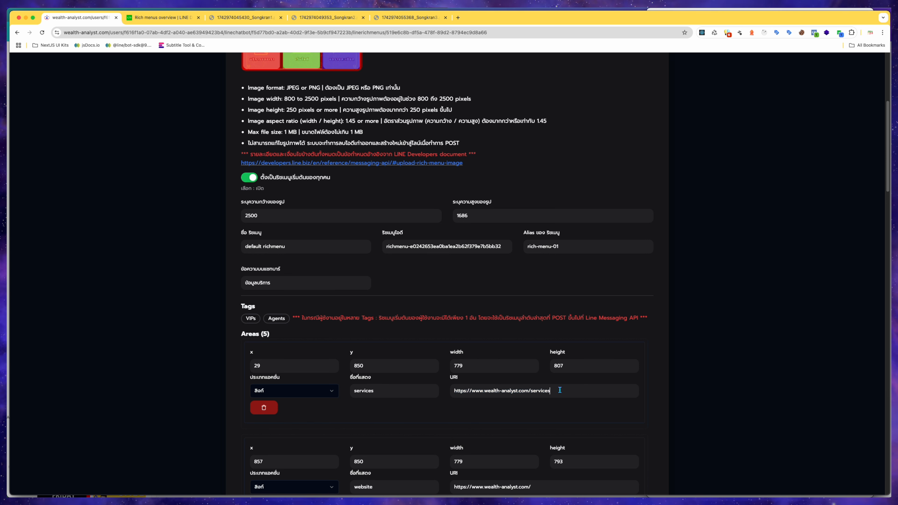
pyautogui.moveTo(560, 391); pyautogui.dragTo(456, 393)
pyautogui.click(561, 396)
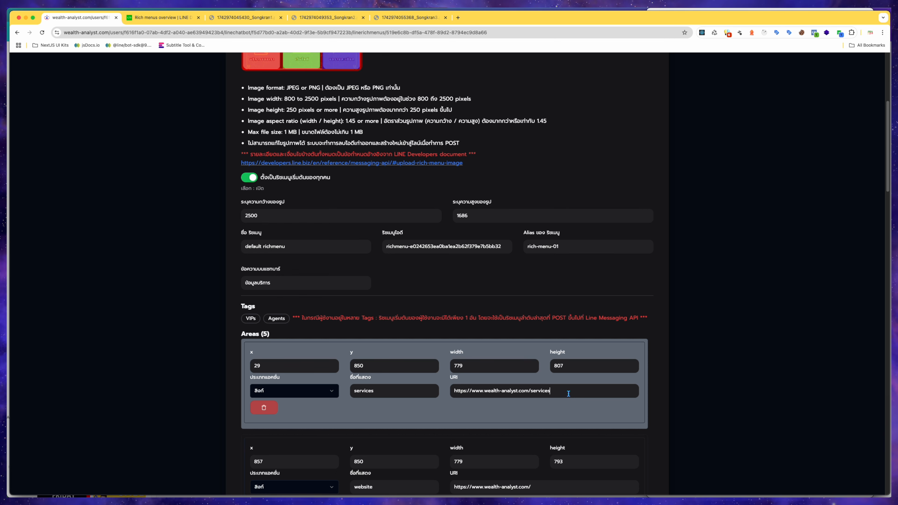
pyautogui.moveTo(568, 393); pyautogui.dragTo(454, 393)
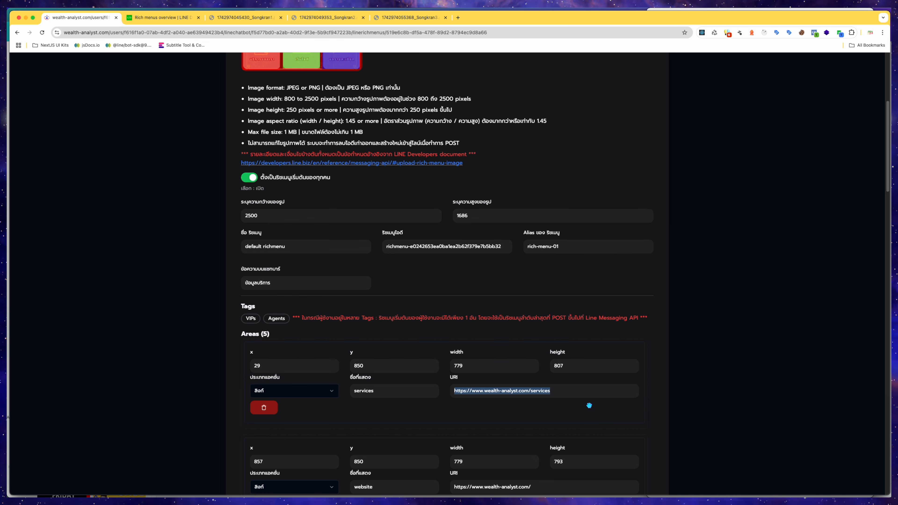
pyautogui.click(660, 397)
# Examine the second area's website URI in the staging default rich menu.
pyautogui.scroll(-1, 657, 395)
pyautogui.scroll(1, 654, 394)
pyautogui.scroll(2, 653, 394)
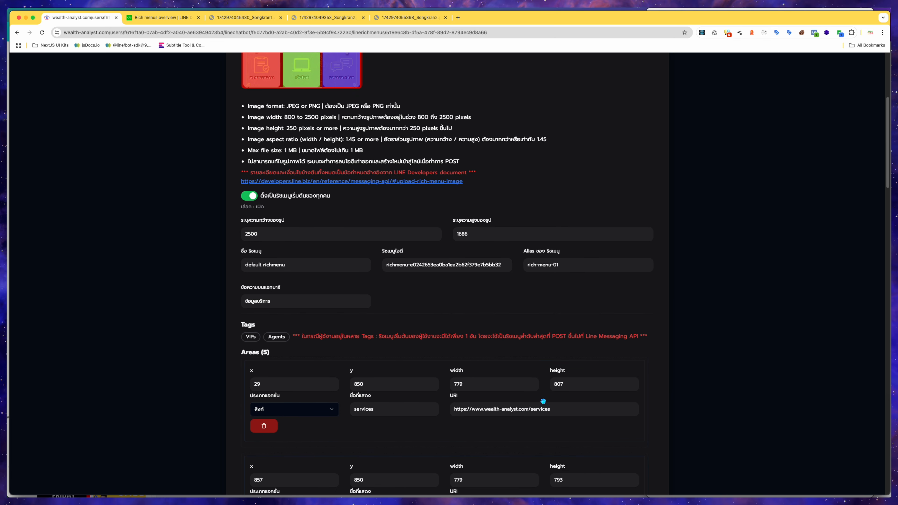
pyautogui.scroll(-3, 554, 414)
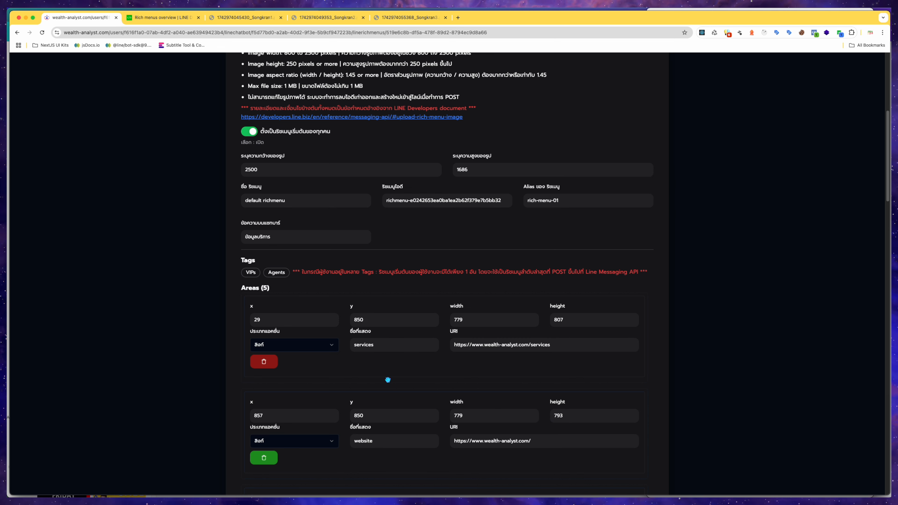
pyautogui.moveTo(541, 440); pyautogui.dragTo(445, 438)
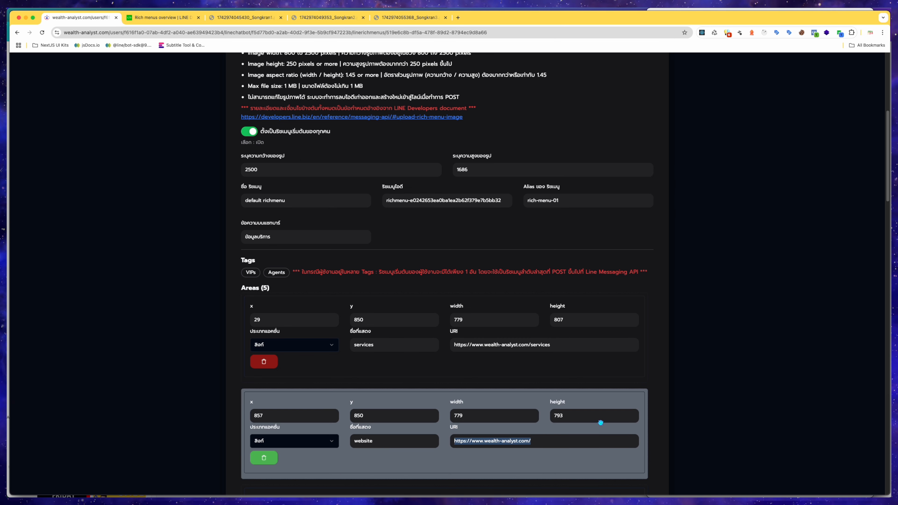
pyautogui.click(636, 457)
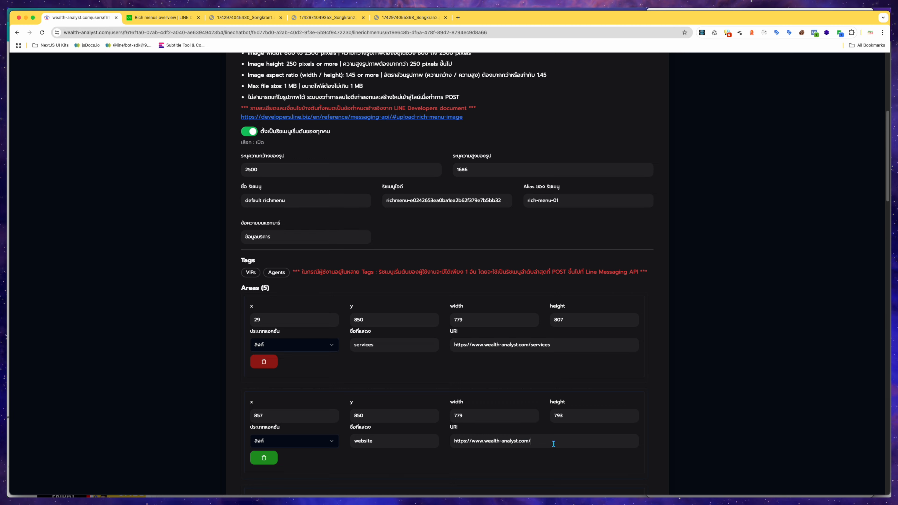
# Inspect the third area's message action type, display name and message text.
pyautogui.scroll(-5, 548, 456)
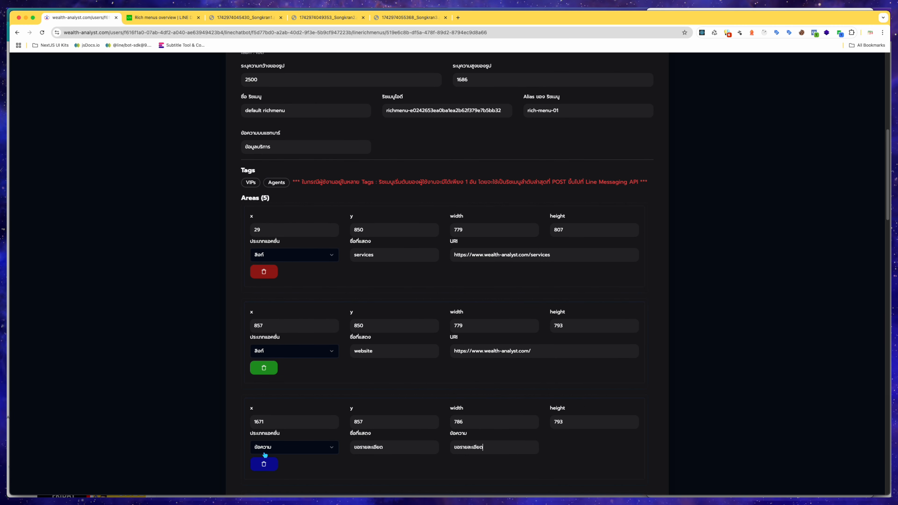
pyautogui.click(281, 448)
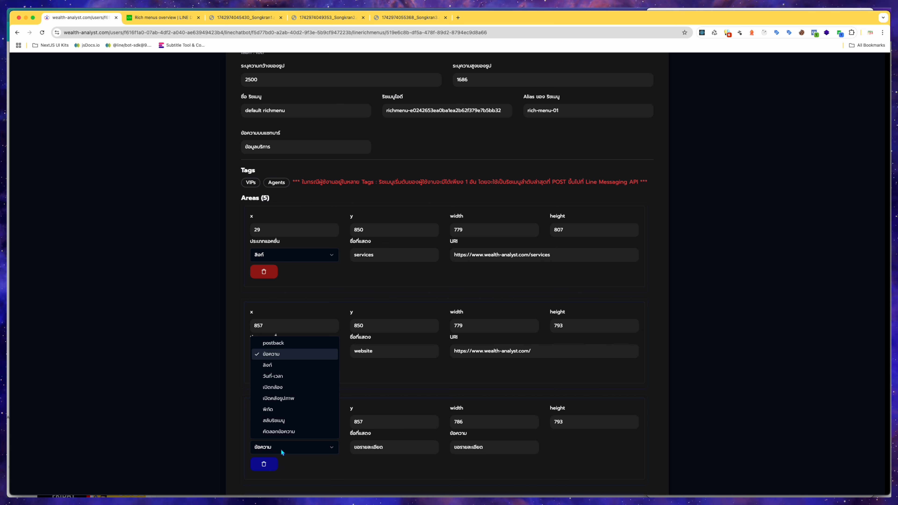
pyautogui.click(283, 355)
pyautogui.click(403, 447)
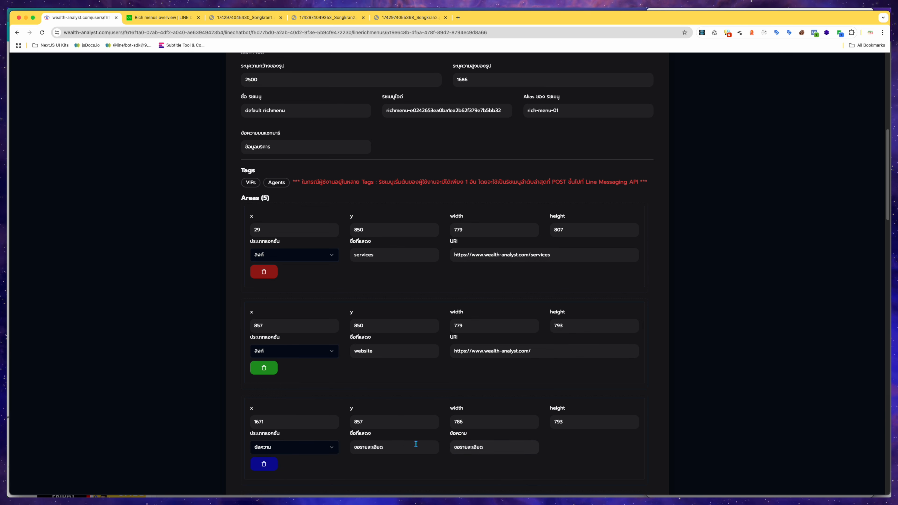
pyautogui.moveTo(495, 446); pyautogui.dragTo(452, 448)
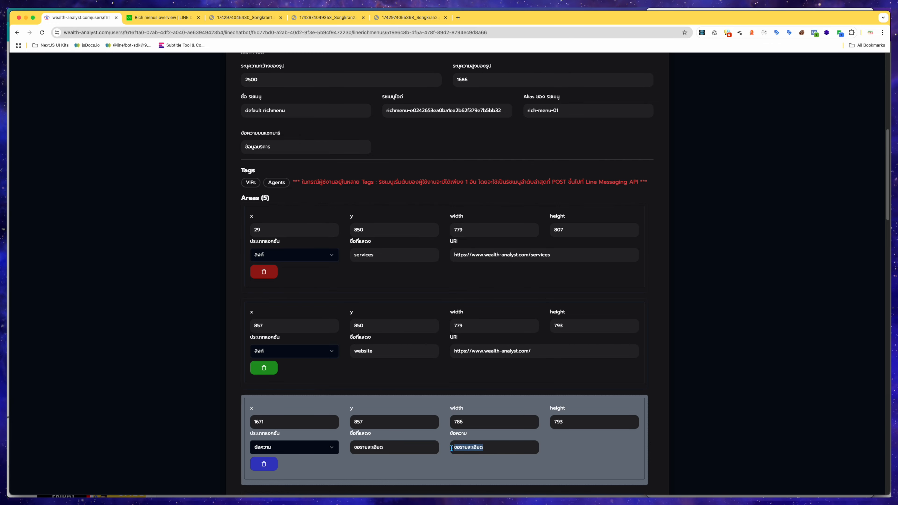
pyautogui.click(546, 451)
# Bring the mirrored phone screen up beside the rich menu editor to compare areas.
pyautogui.hotkey('ctrl', 'Up')
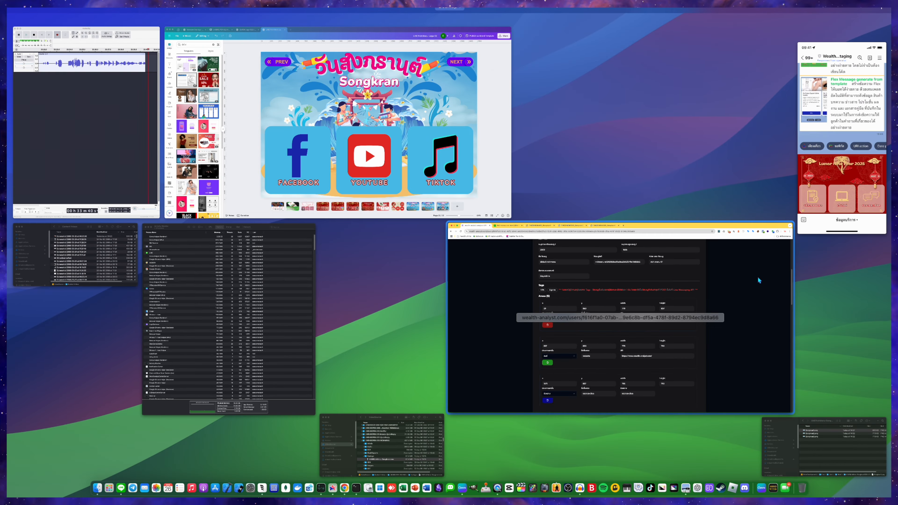
pyautogui.click(757, 281)
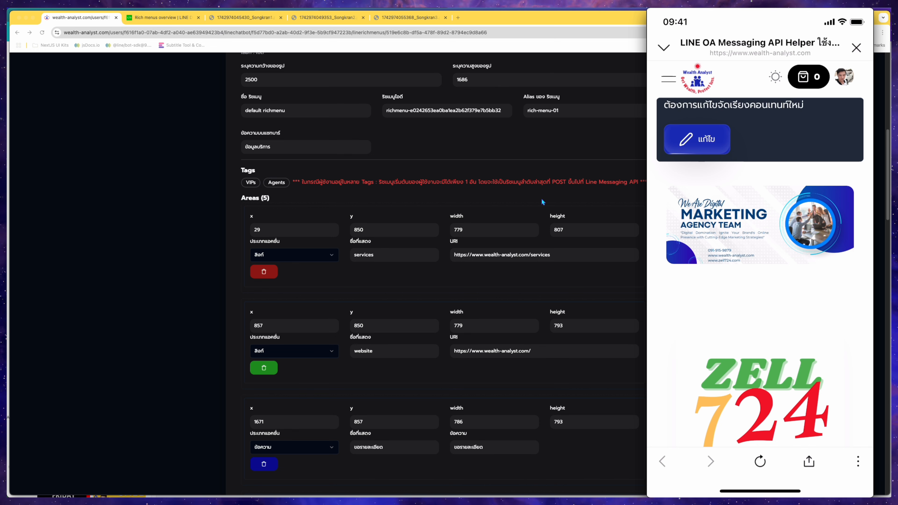
pyautogui.scroll(2, 538, 298)
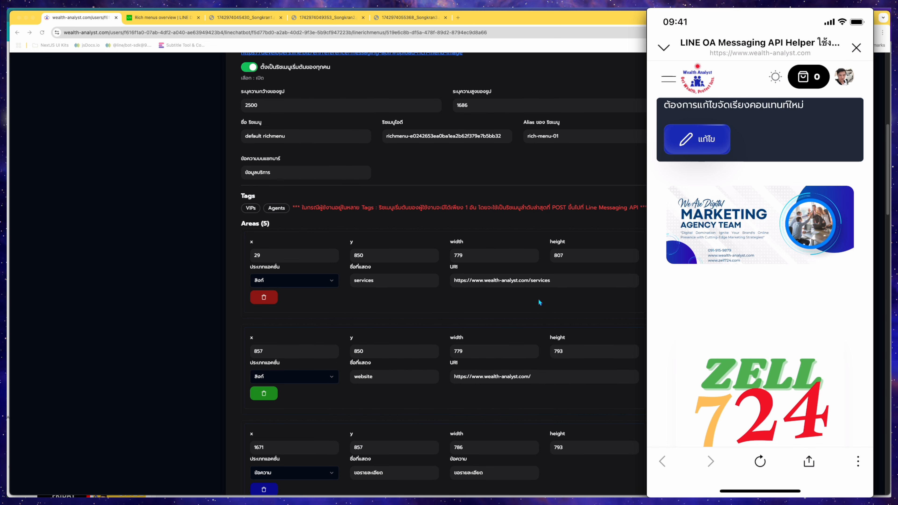
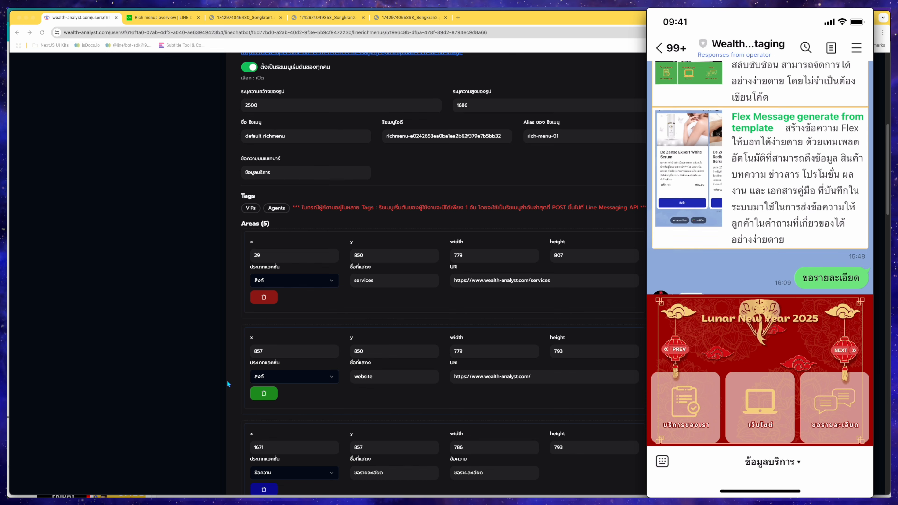
# Review the third area's message action fields and the fourth area's menu-switch settings.
pyautogui.scroll(-3, 336, 388)
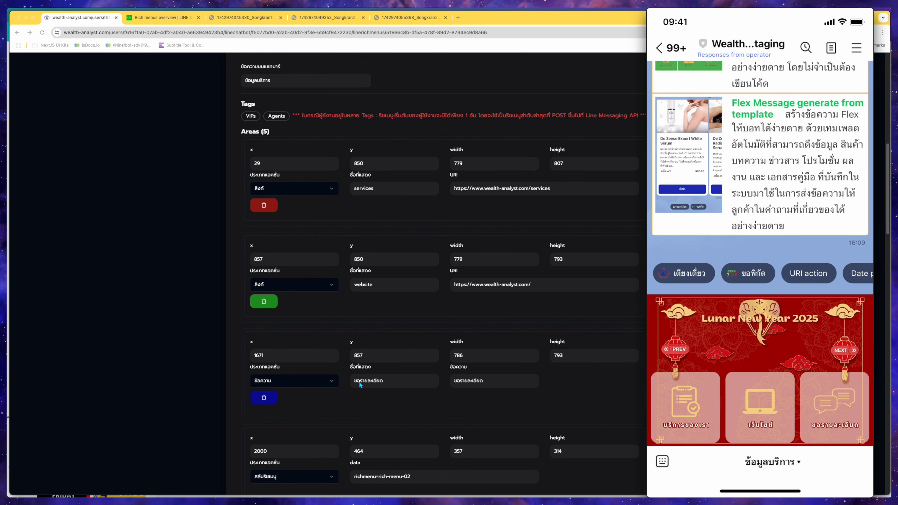
pyautogui.click(498, 385)
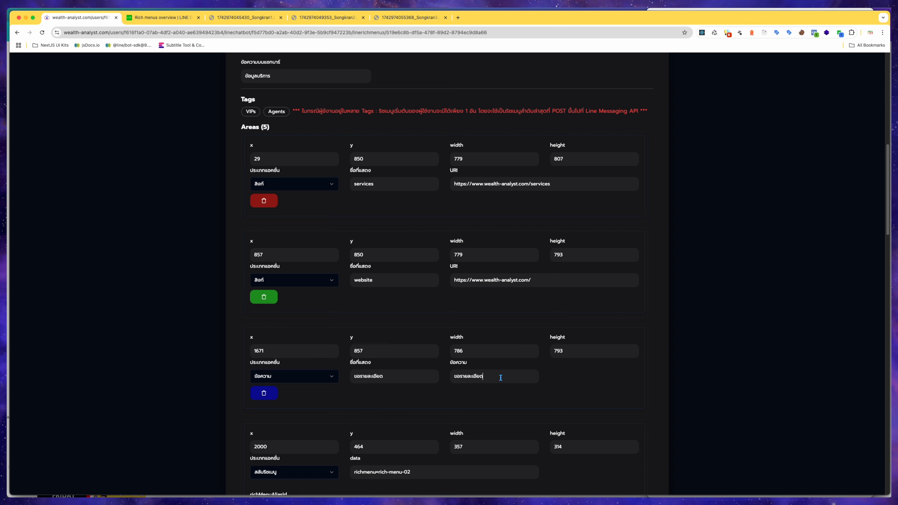
pyautogui.scroll(-2, 463, 422)
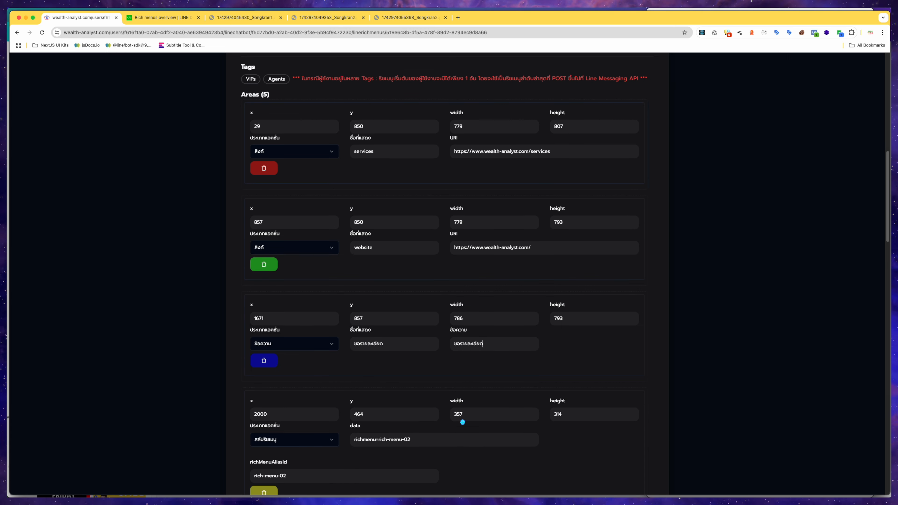
pyautogui.scroll(13, 457, 411)
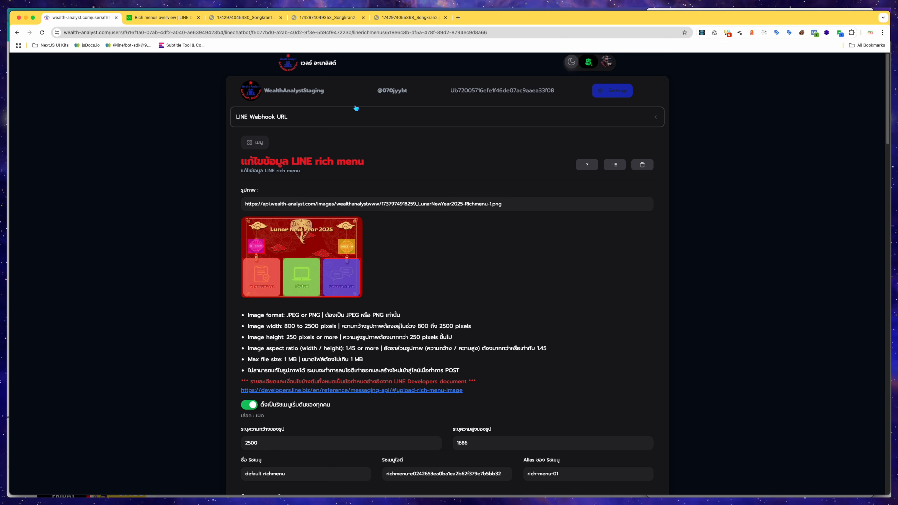
# Replace the rich menu image URL with the Songkran1 image's address copied from its tab.
pyautogui.click(248, 17)
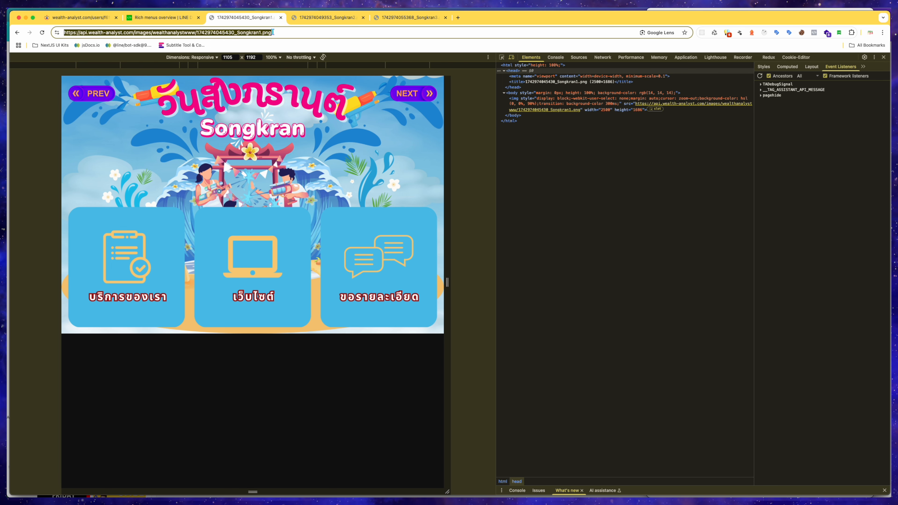
pyautogui.click(98, 17)
pyautogui.click(516, 204)
pyautogui.hotkey('ctrl', 'a')
pyautogui.hotkey('ctrl', 'v')
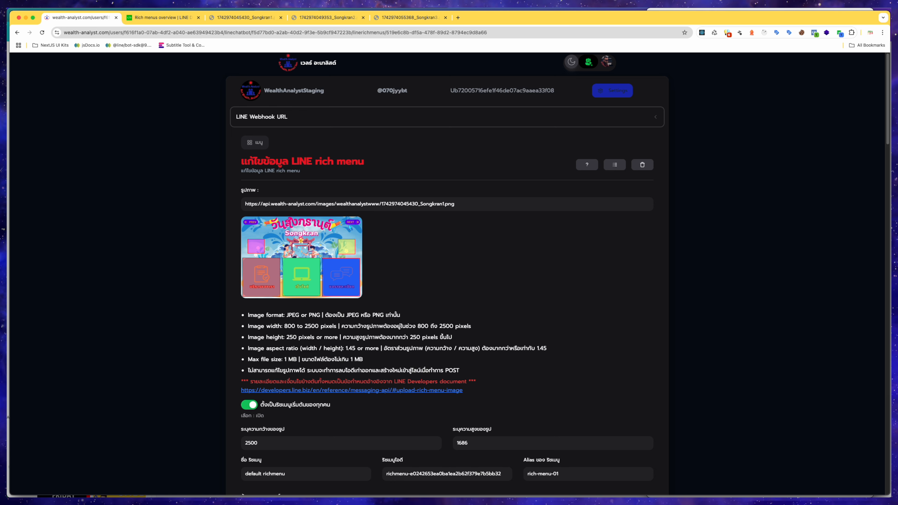
# Redraw the fourth area (rich-menu-02 switch) over the NEXT button on the image preview, about 350 × 200 at x 2129, y 7.
pyautogui.scroll(-5, 418, 278)
pyautogui.scroll(-15, 419, 281)
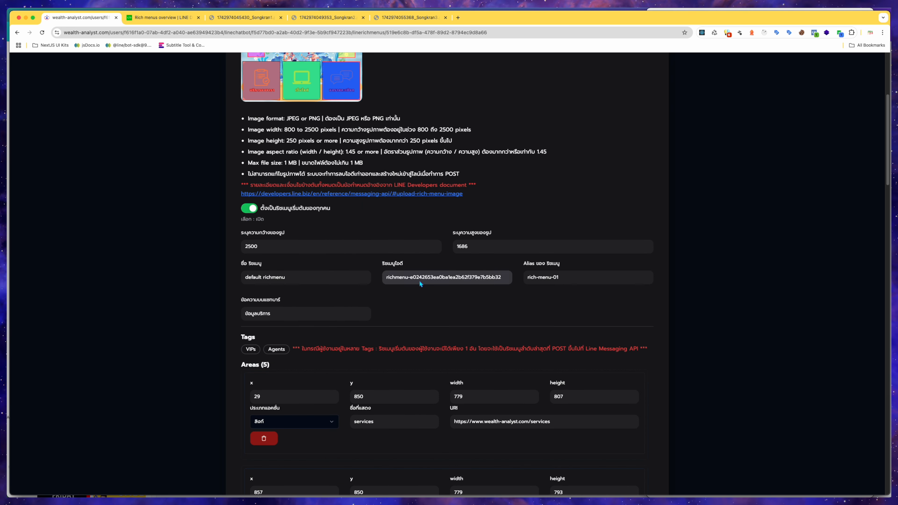
pyautogui.scroll(20, 453, 243)
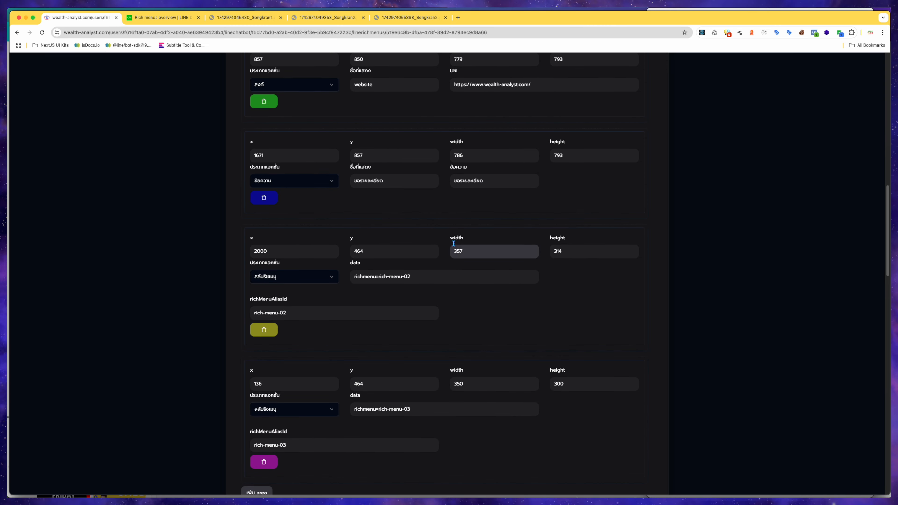
pyautogui.scroll(2, 434, 252)
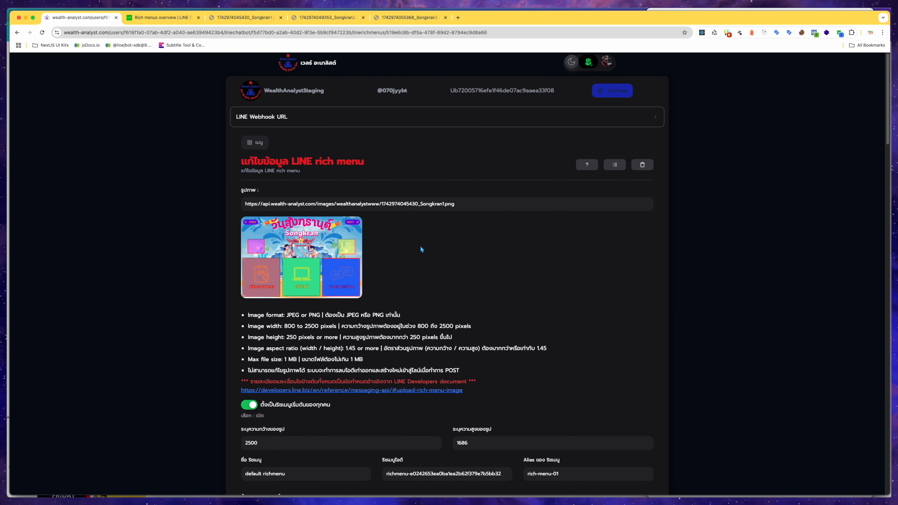
pyautogui.scroll(-20, 352, 254)
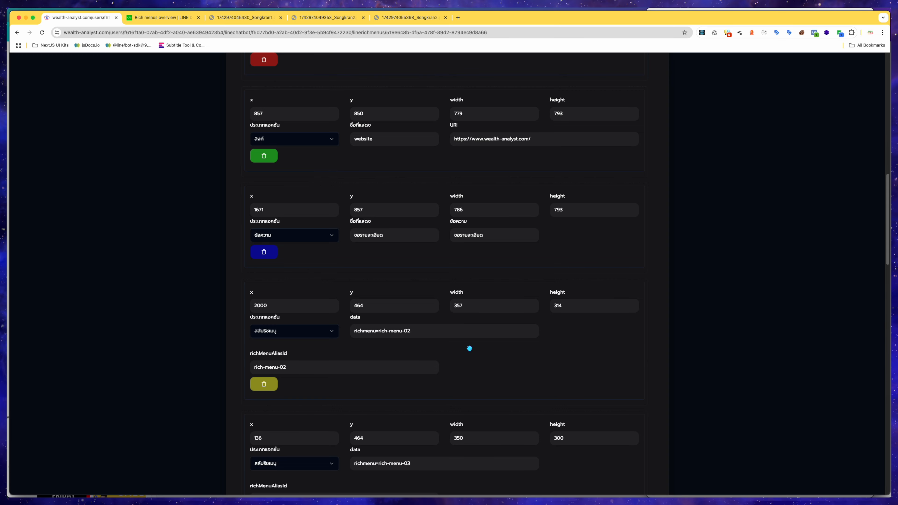
pyautogui.click(469, 348)
pyautogui.scroll(20, 469, 349)
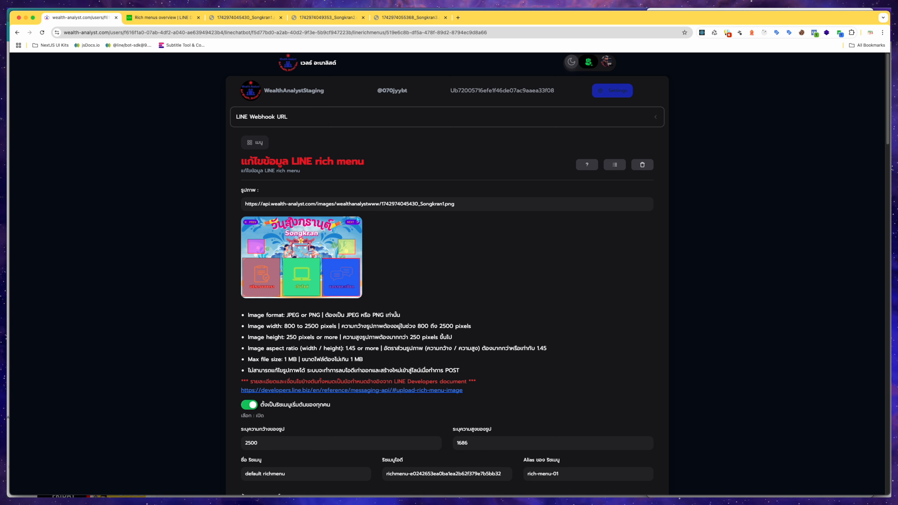
pyautogui.moveTo(345, 218); pyautogui.dragTo(362, 229)
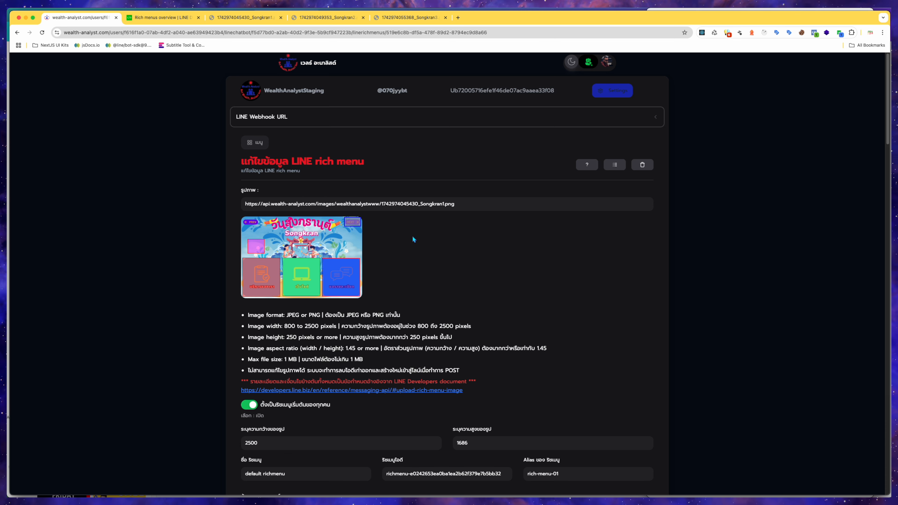
# Check the fourth area's new bounds in the areas list and in the Rich Menu Data JSON.
pyautogui.scroll(-10, 412, 241)
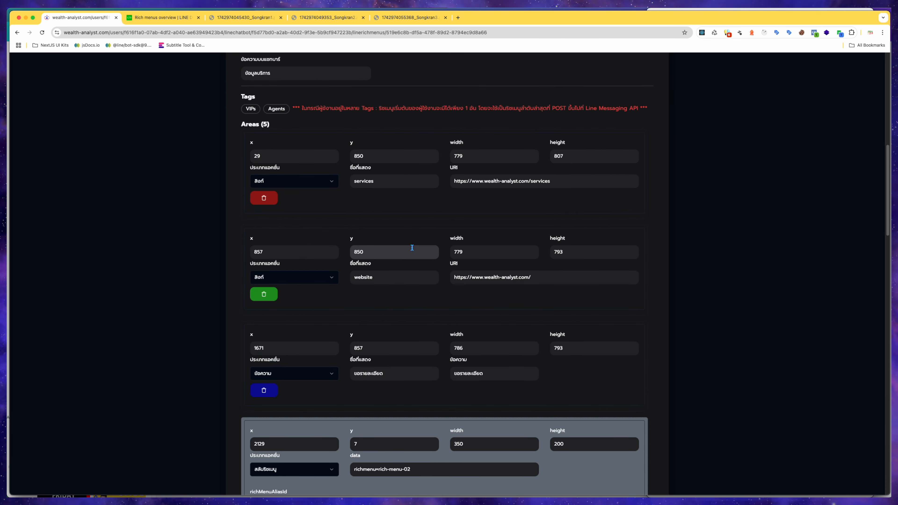
pyautogui.scroll(-3, 412, 247)
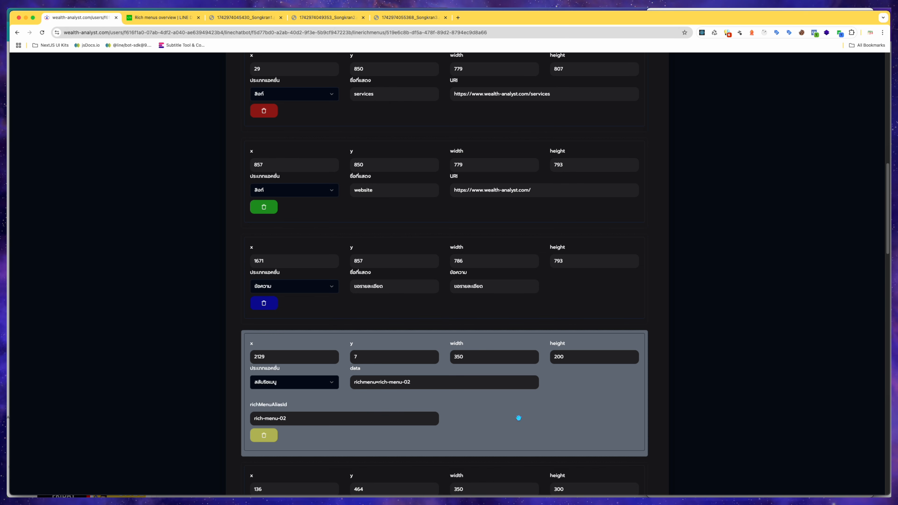
pyautogui.click(576, 415)
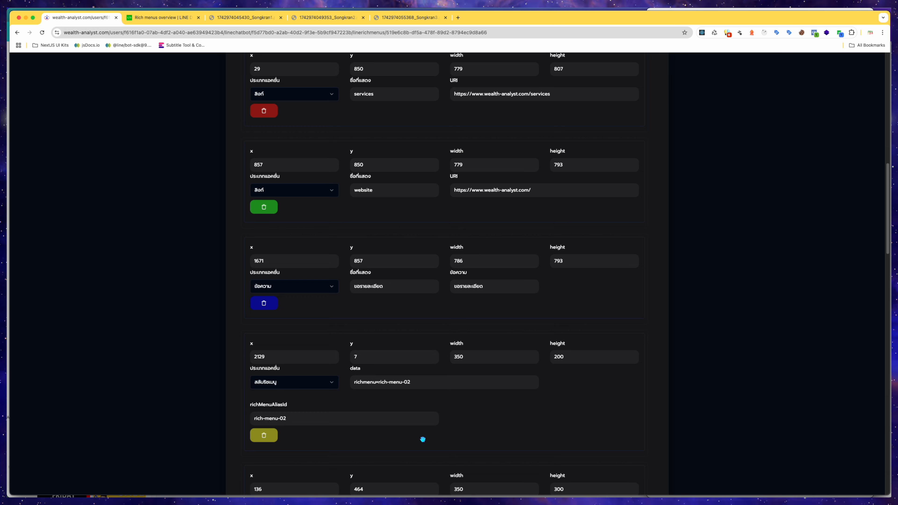
pyautogui.scroll(20, 249, 307)
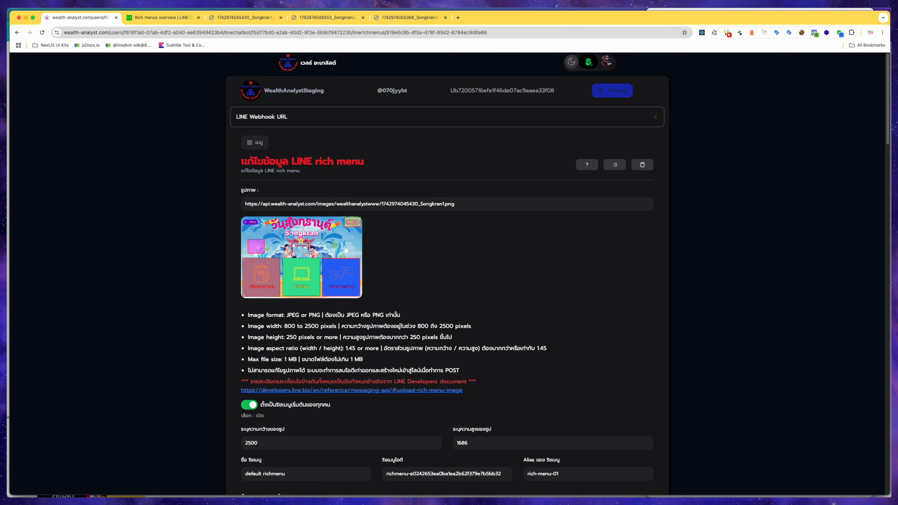
pyautogui.scroll(-20, 474, 261)
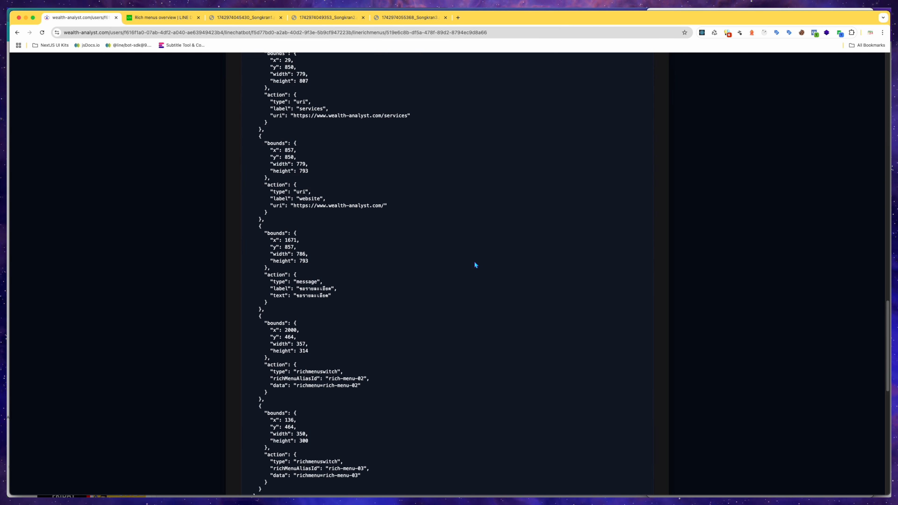
pyautogui.scroll(15, 474, 261)
pyautogui.scroll(-2, 474, 263)
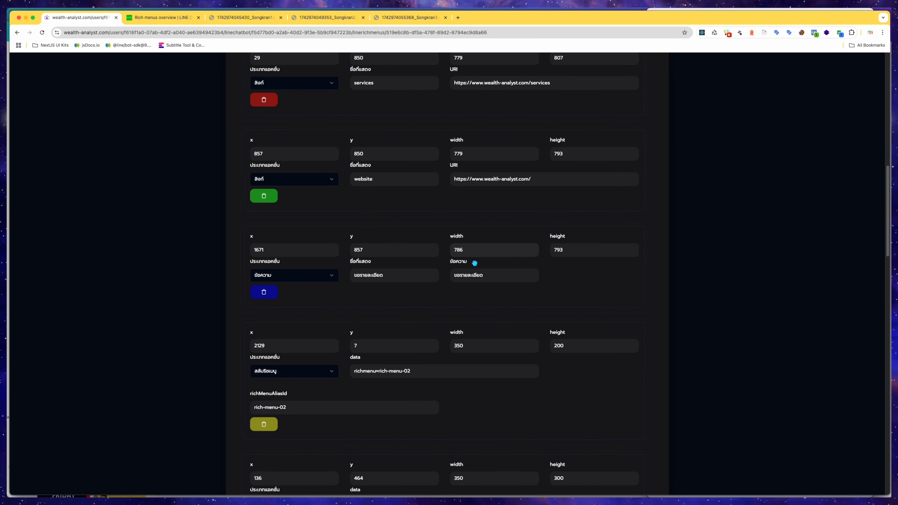
pyautogui.scroll(-1, 474, 263)
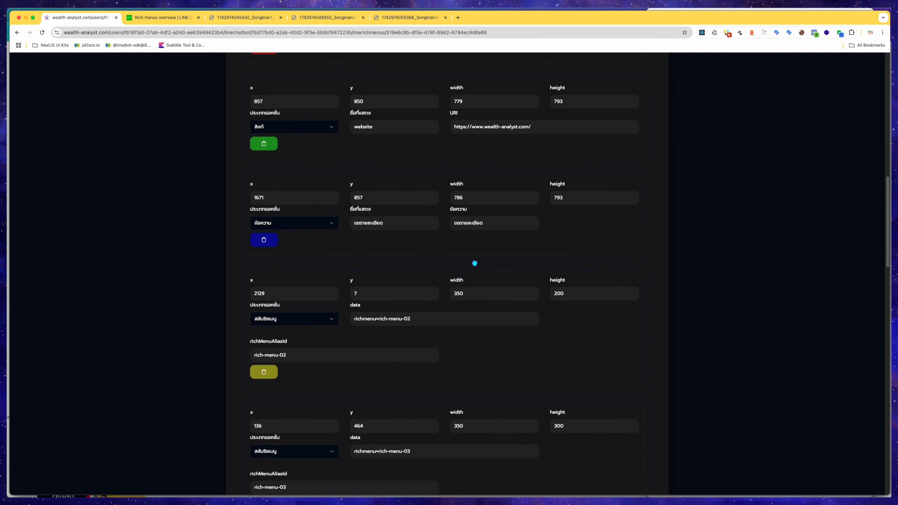
# Inspect the fourth area's richmenu switch action type, data value and richMenuAliasId.
pyautogui.click(535, 334)
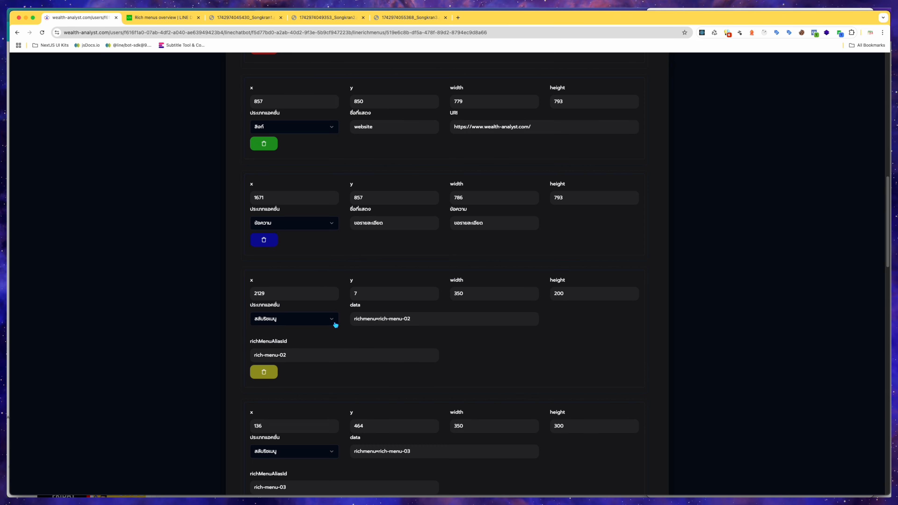
pyautogui.click(331, 319)
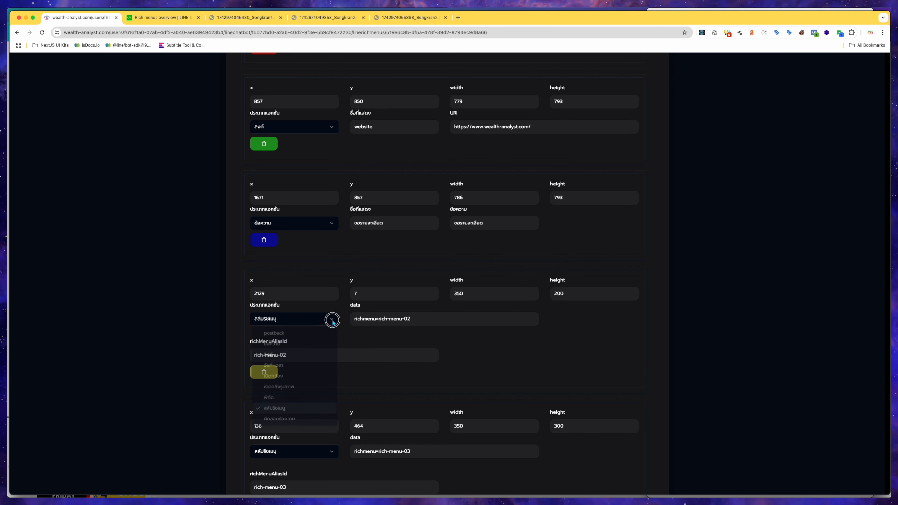
pyautogui.click(287, 411)
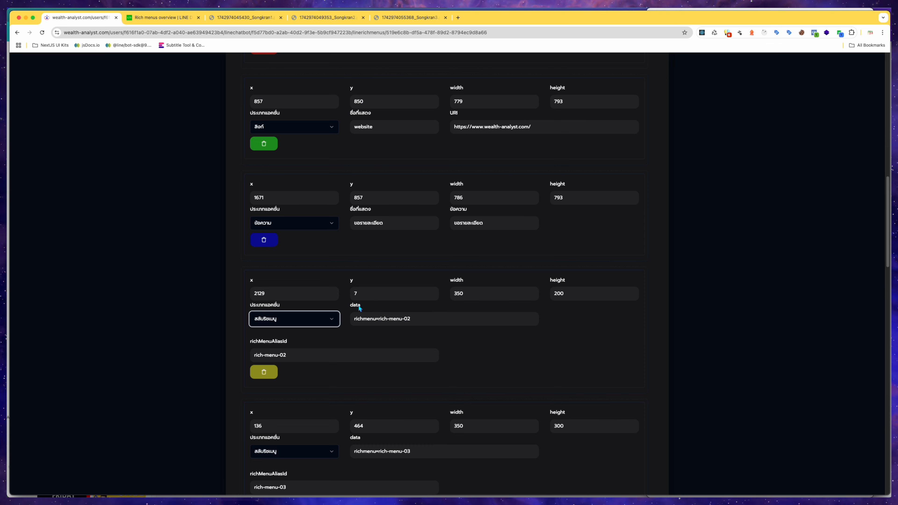
pyautogui.moveTo(411, 318); pyautogui.dragTo(354, 317)
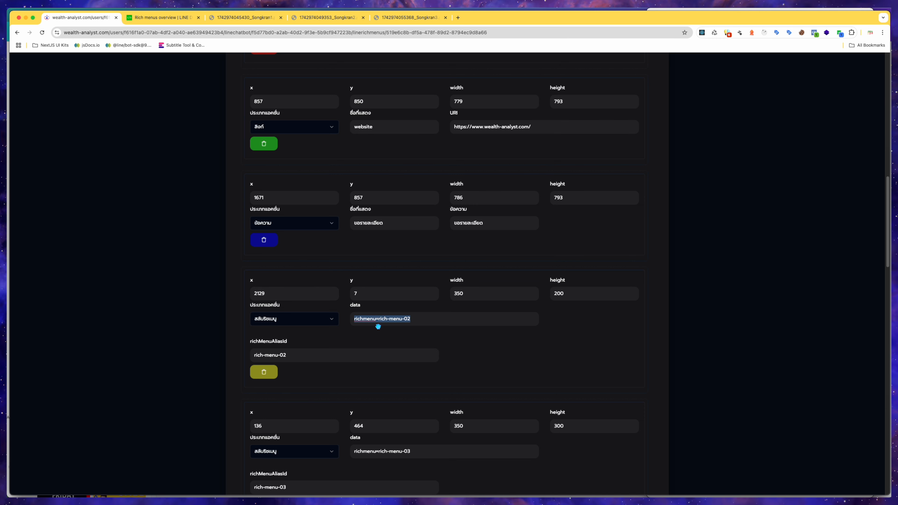
pyautogui.click(422, 319)
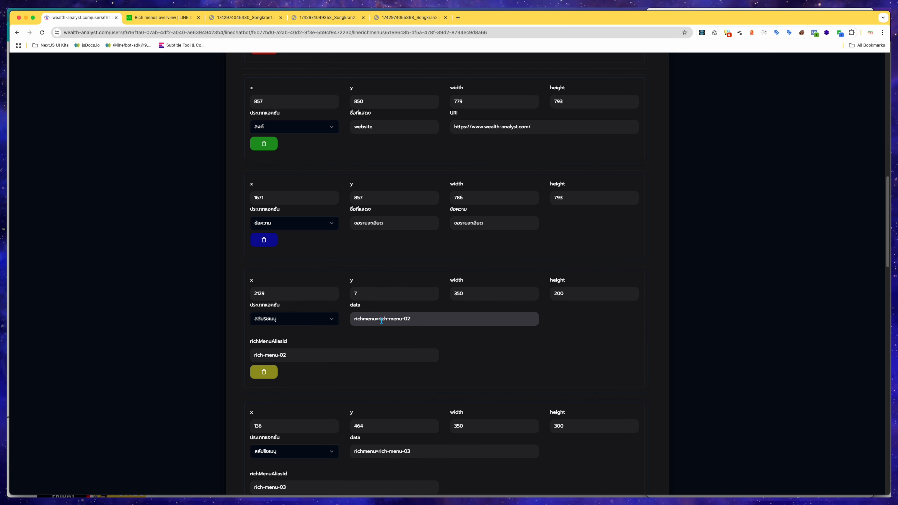
pyautogui.moveTo(379, 319); pyautogui.dragTo(413, 317)
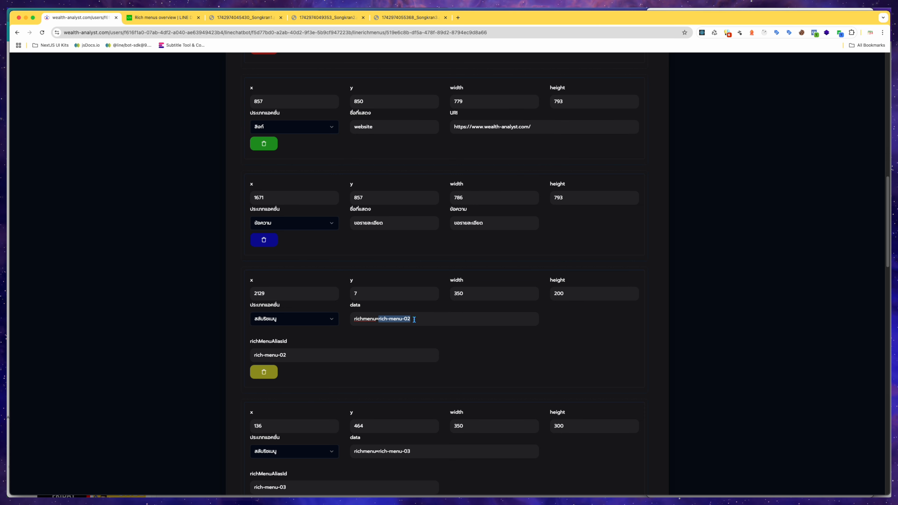
pyautogui.click(660, 346)
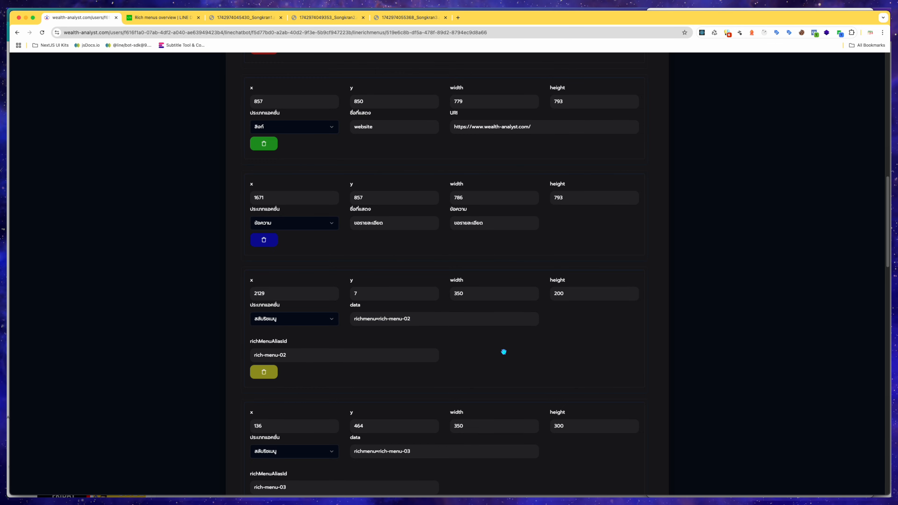
pyautogui.hotkey('ctrl', 'Up')
pyautogui.click(825, 213)
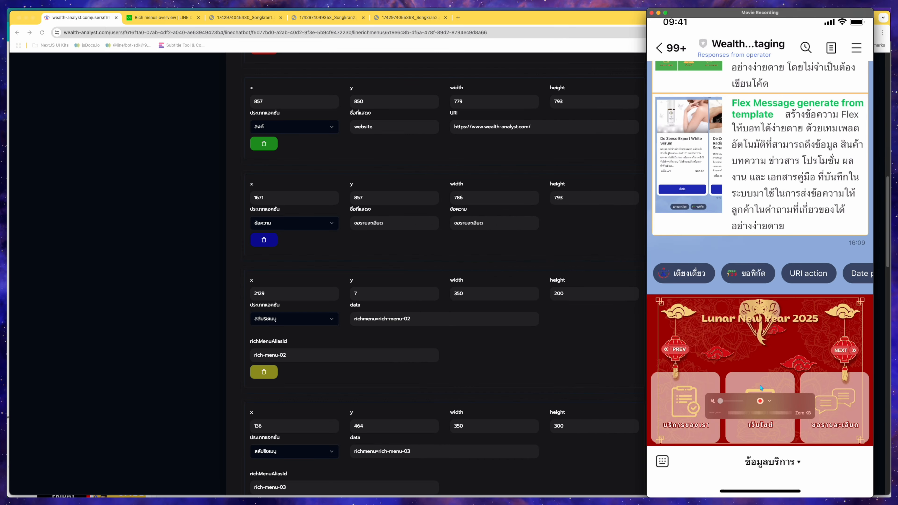
pyautogui.moveTo(300, 355); pyautogui.dragTo(252, 347)
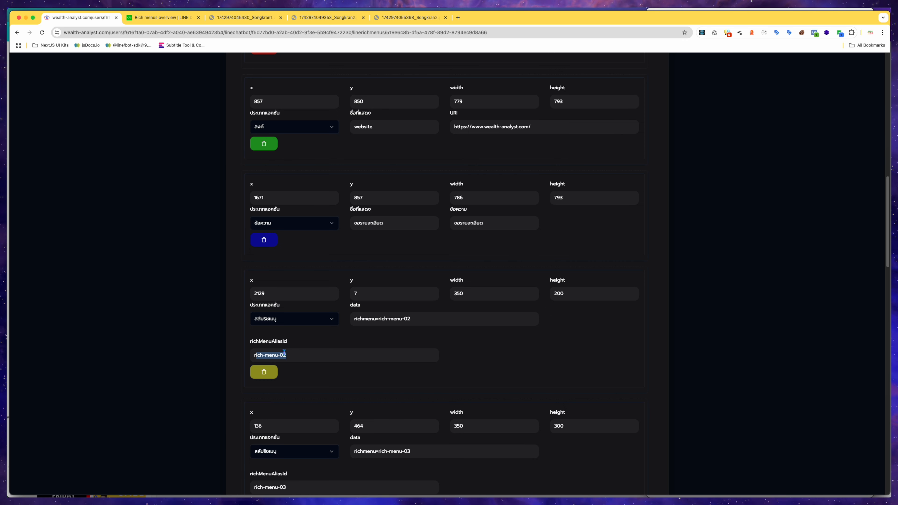
pyautogui.moveTo(291, 357); pyautogui.dragTo(251, 352)
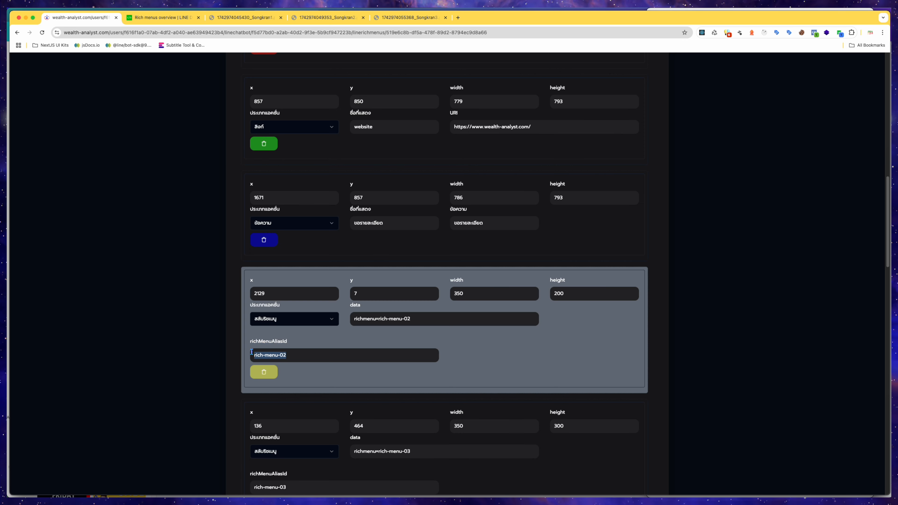
pyautogui.click(501, 367)
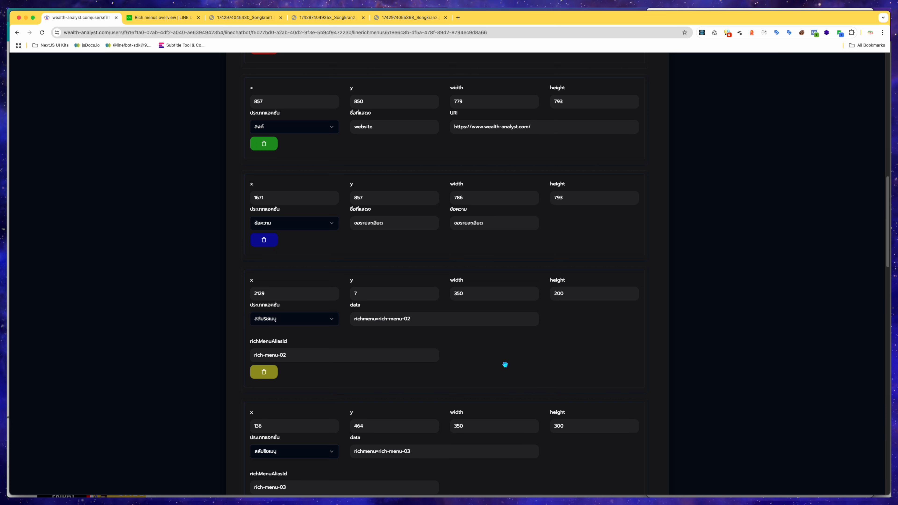
# Compare the Songkran2 and Songkran1 images, then scroll through the rich menu's areas again.
pyautogui.click(329, 19)
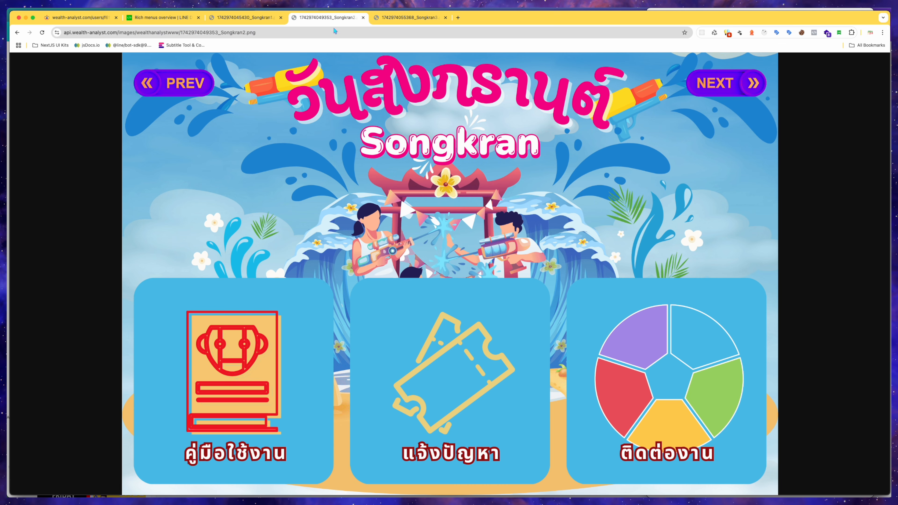
pyautogui.click(256, 19)
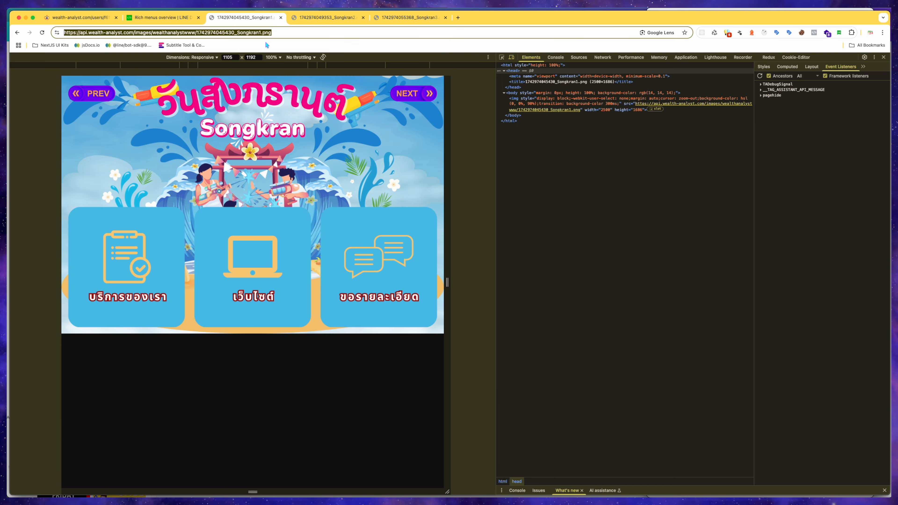
pyautogui.click(106, 19)
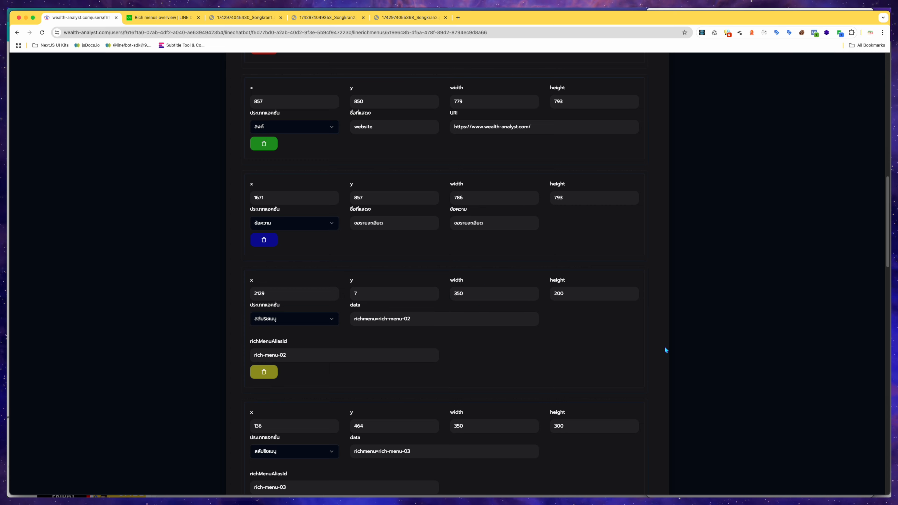
pyautogui.scroll(-3, 638, 361)
pyautogui.scroll(15, 600, 387)
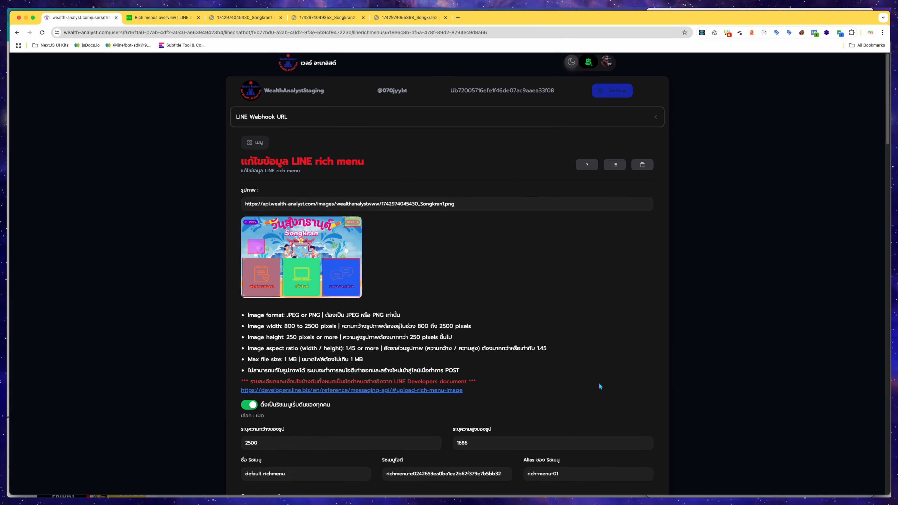
pyautogui.scroll(-15, 525, 363)
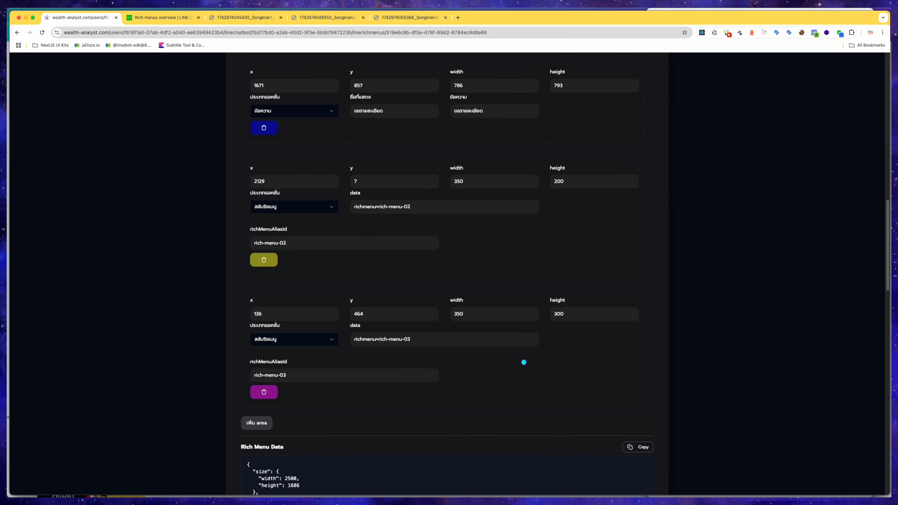
# Redraw the fifth area (rich-menu-03 switch) over the image preview's top-left corner, about 386 × 193 at x 14, y 7.
pyautogui.click(597, 304)
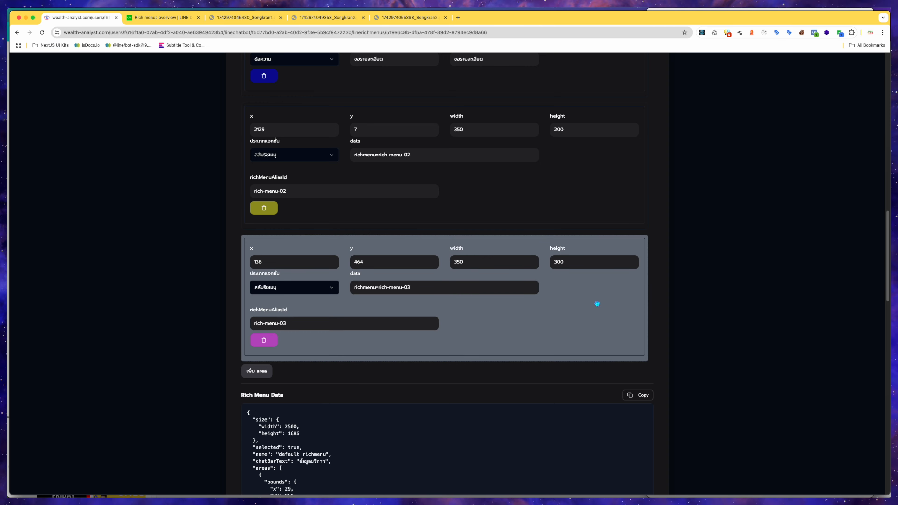
pyautogui.scroll(15, 581, 346)
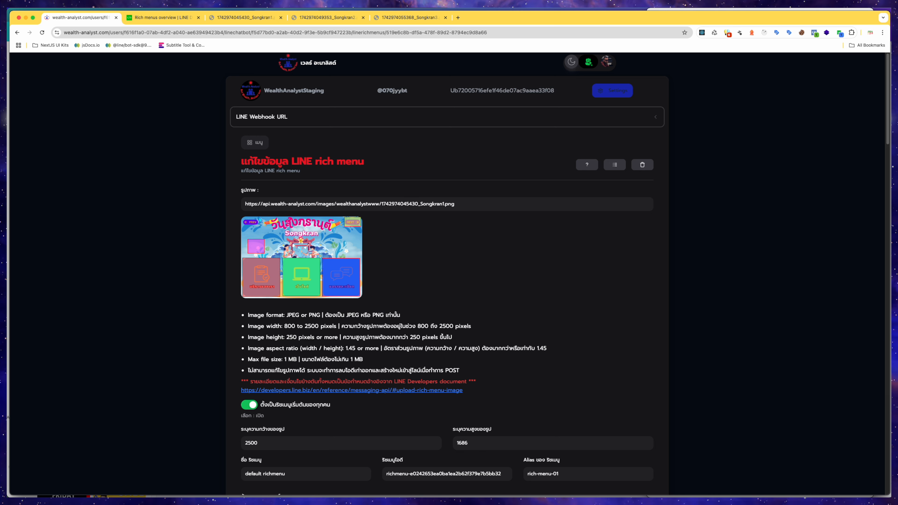
pyautogui.moveTo(258, 216); pyautogui.dragTo(242, 228)
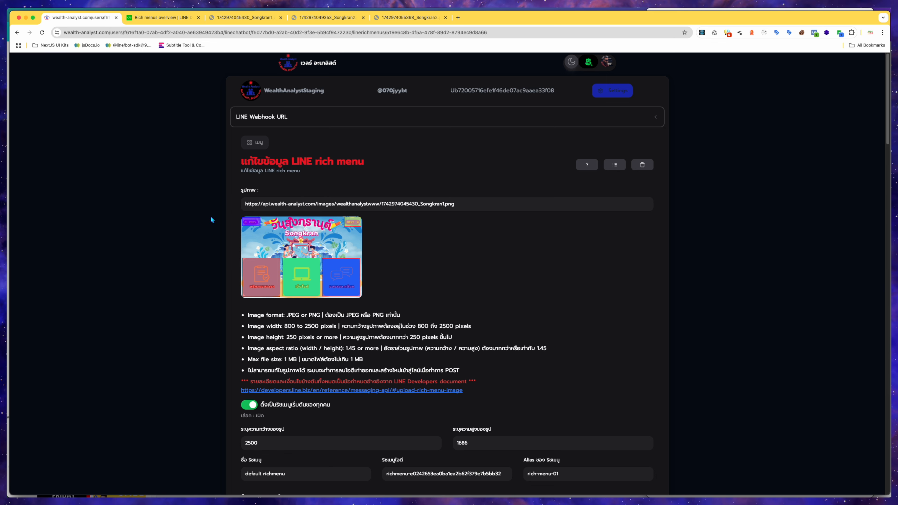
pyautogui.scroll(-15, 514, 278)
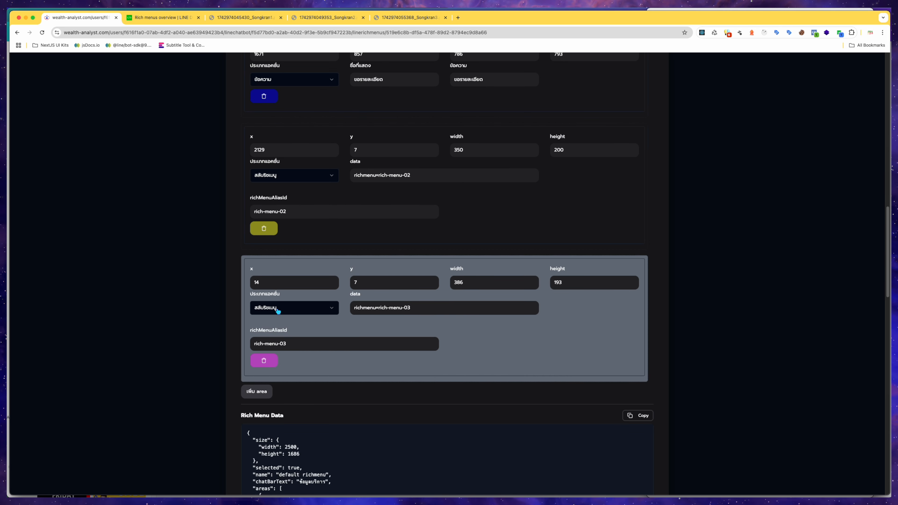
# Inspect the fifth area's action type, data value and richMenuAliasId, then scroll through the Rich Menu Data JSON.
pyautogui.click(334, 312)
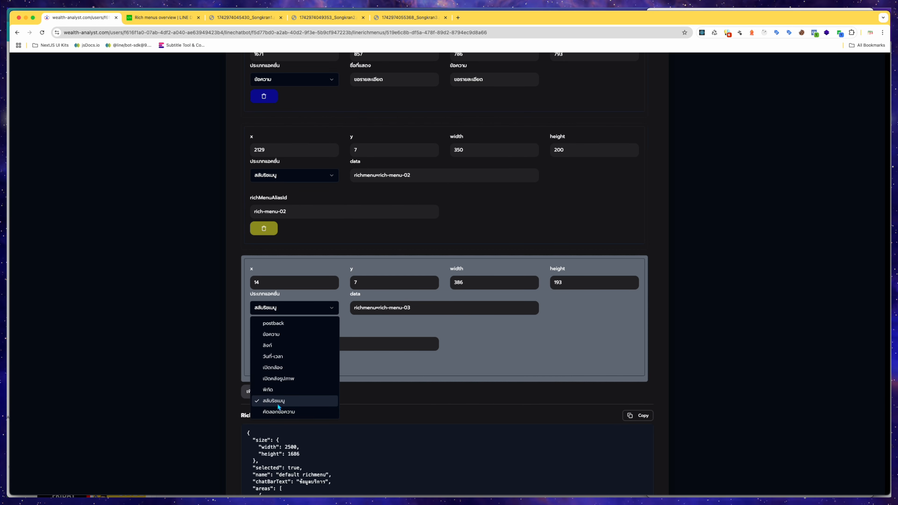
pyautogui.click(327, 309)
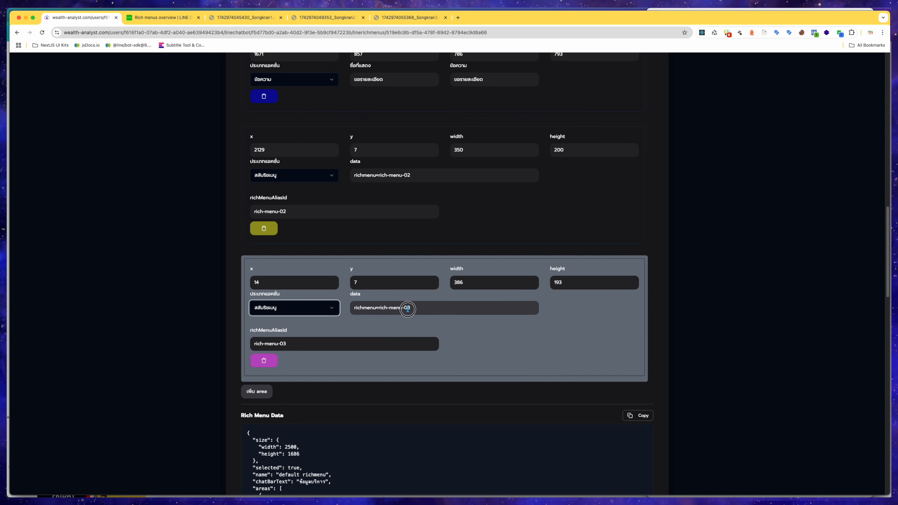
pyautogui.doubleClick(372, 309)
pyautogui.click(375, 310)
pyautogui.moveTo(417, 310); pyautogui.dragTo(376, 311)
pyautogui.click(413, 309)
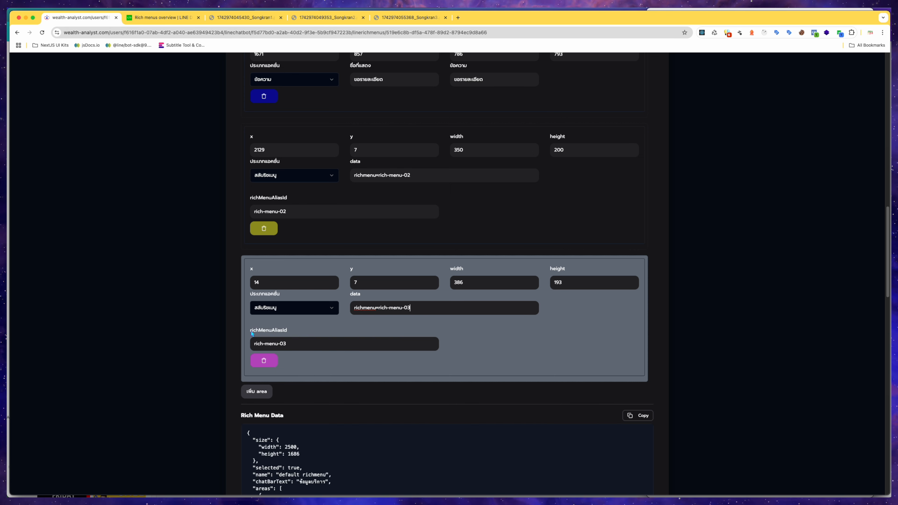
pyautogui.moveTo(294, 346); pyautogui.dragTo(255, 345)
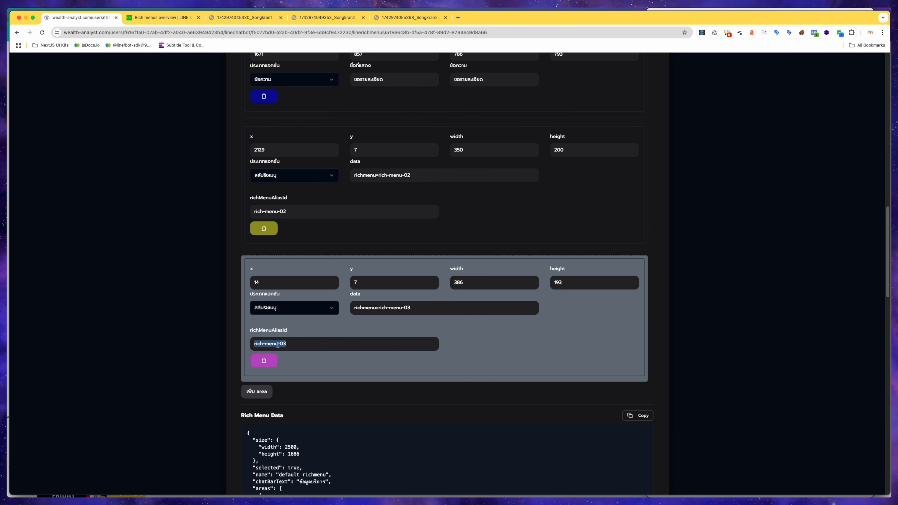
pyautogui.click(483, 343)
pyautogui.scroll(20, 493, 359)
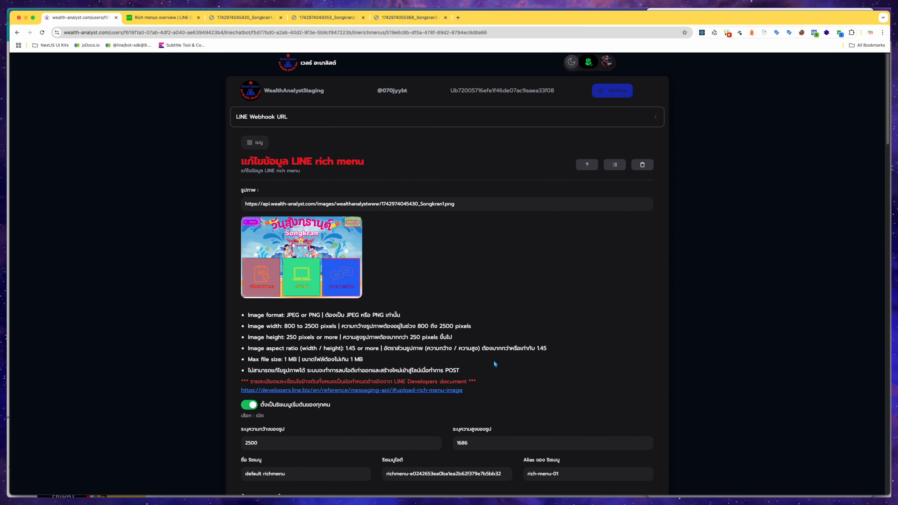
pyautogui.scroll(-20, 568, 331)
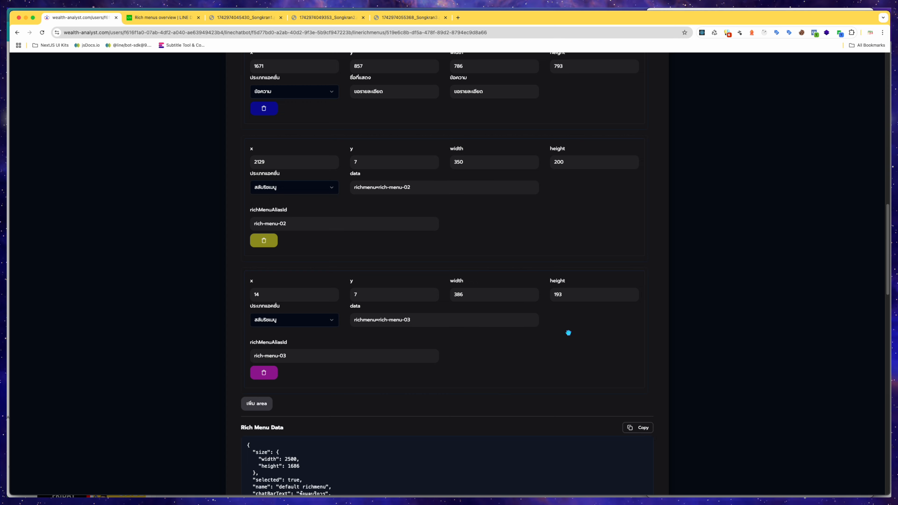
pyautogui.scroll(-20, 568, 334)
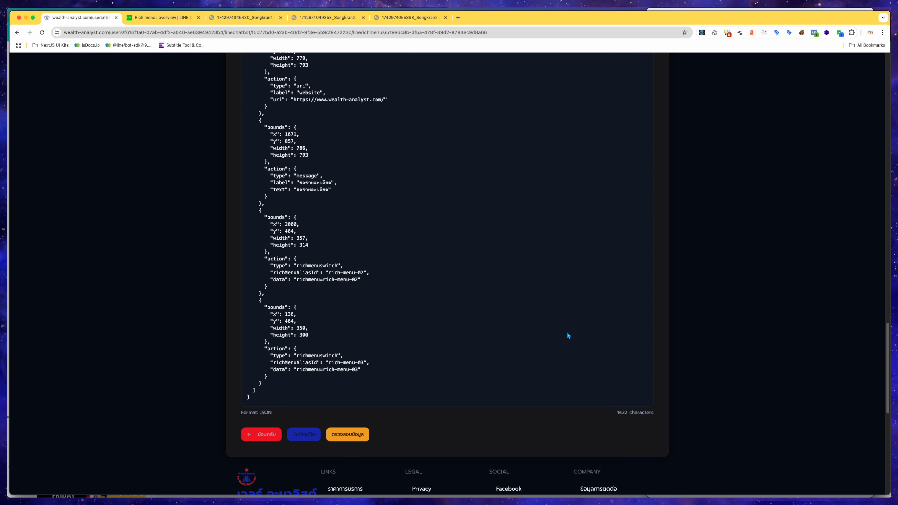
pyautogui.scroll(8, 566, 332)
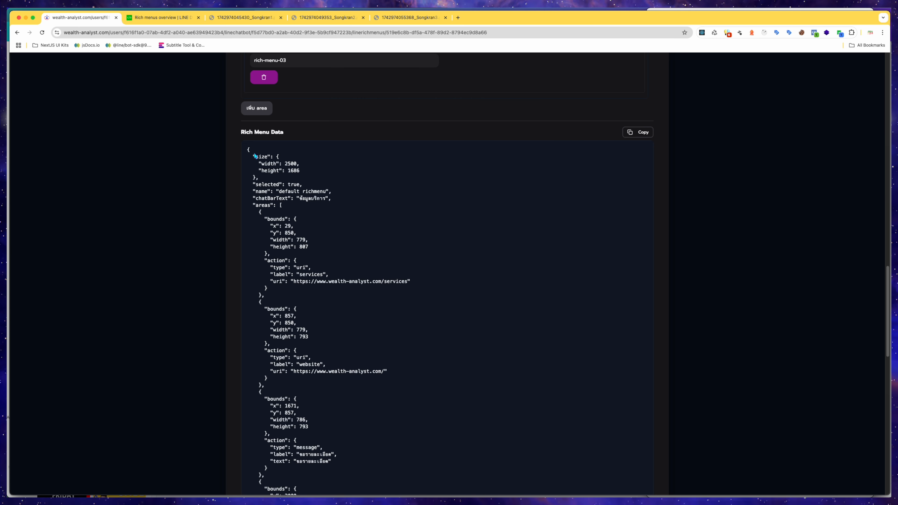
# Highlight the size, width and height fields at the start of the Rich Menu Data JSON.
pyautogui.moveTo(249, 149); pyautogui.dragTo(257, 170)
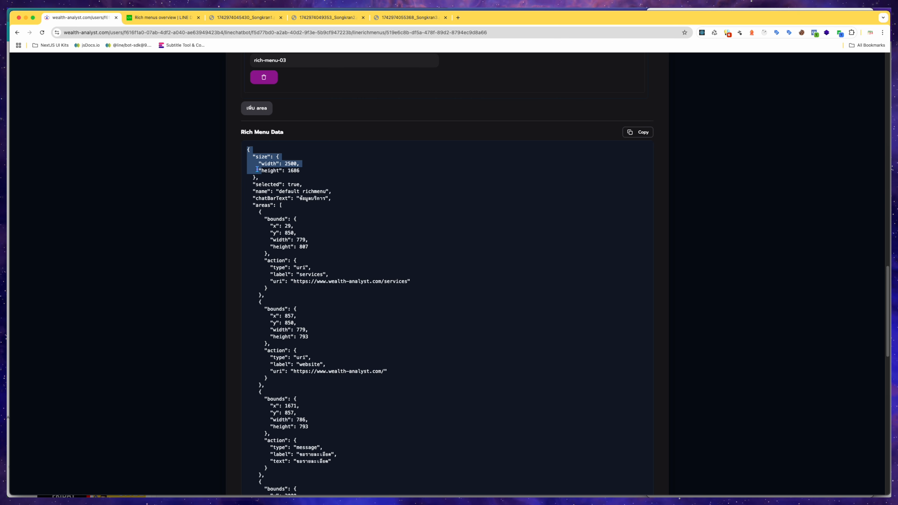
pyautogui.click(263, 170)
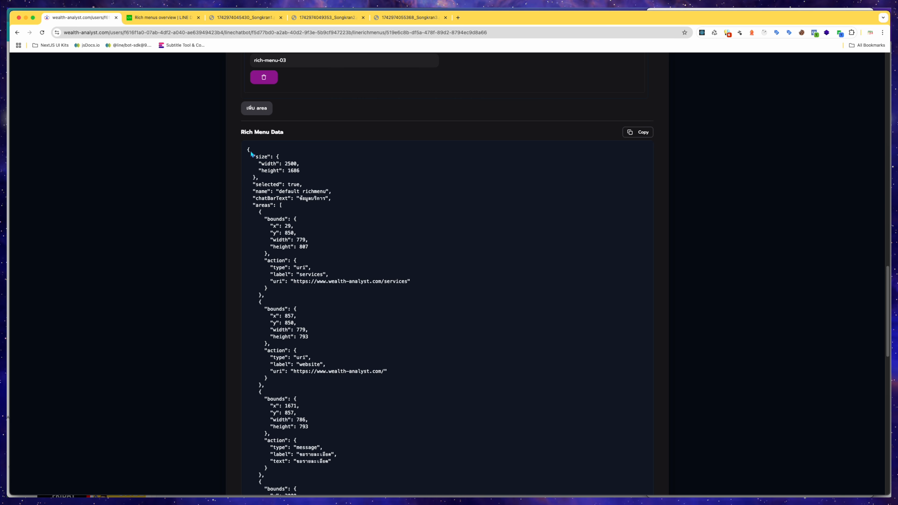
pyautogui.moveTo(248, 148); pyautogui.dragTo(281, 226)
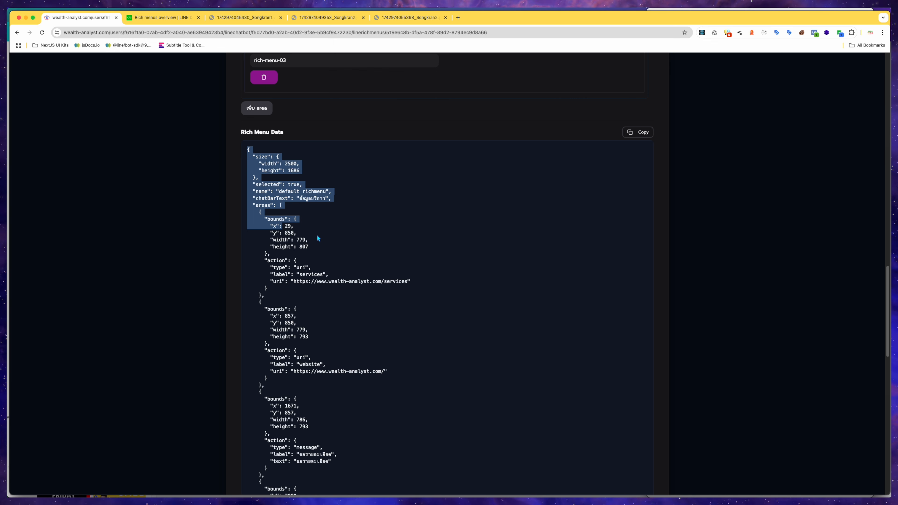
pyautogui.click(343, 226)
pyautogui.moveTo(253, 157); pyautogui.dragTo(261, 178)
pyautogui.click(260, 169)
pyautogui.doubleClick(259, 160)
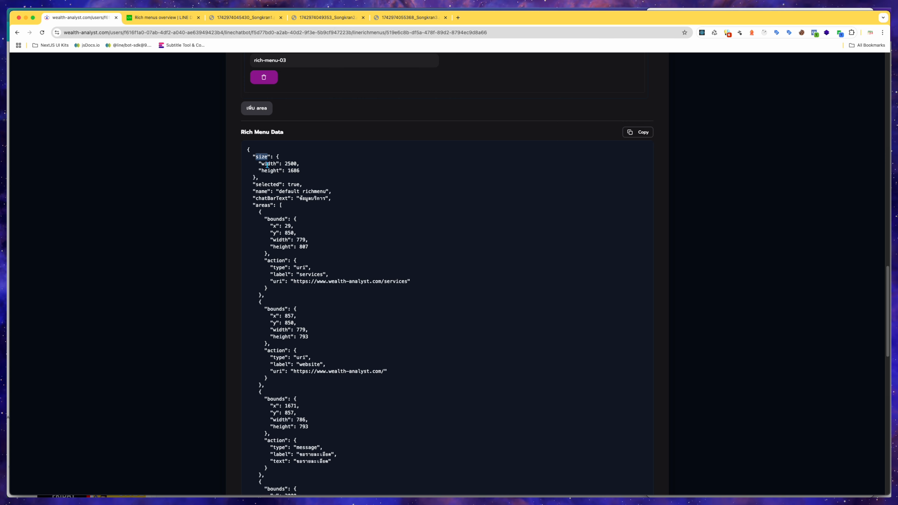
pyautogui.doubleClick(267, 165)
pyautogui.doubleClick(269, 172)
pyautogui.click(268, 179)
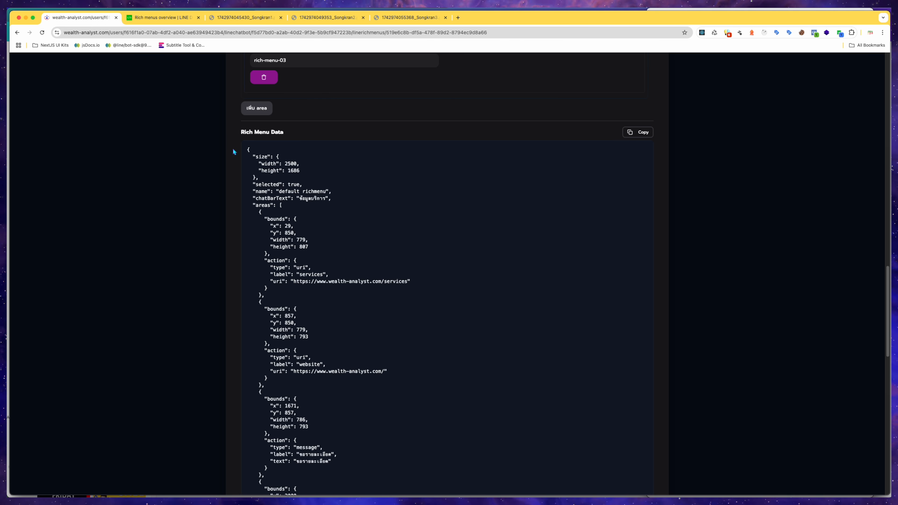
# Compare against the LINE Developers rich menu overview, then review the JSON's name line and the areas list.
pyautogui.click(170, 18)
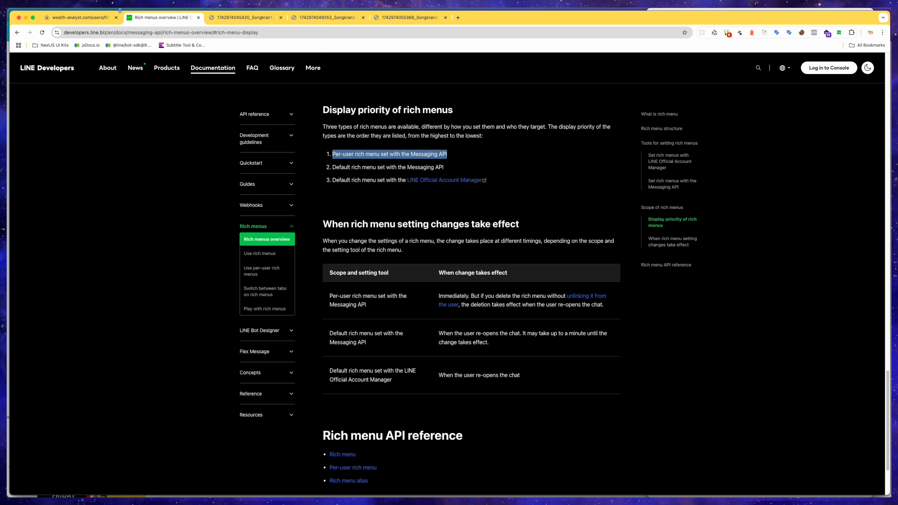
pyautogui.click(97, 19)
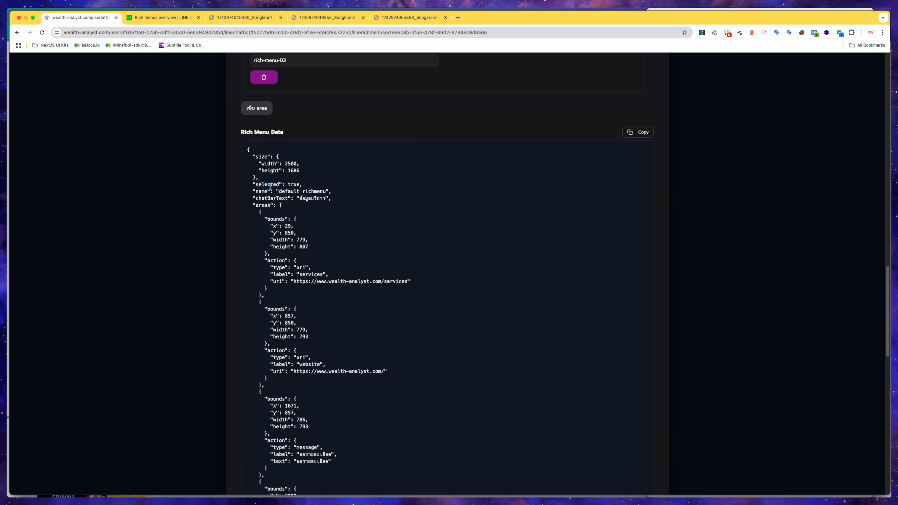
pyautogui.moveTo(257, 184)
pyautogui.mouseDown()
pyautogui.moveTo(310, 190)
pyautogui.moveTo(249, 191)
pyautogui.mouseUp()
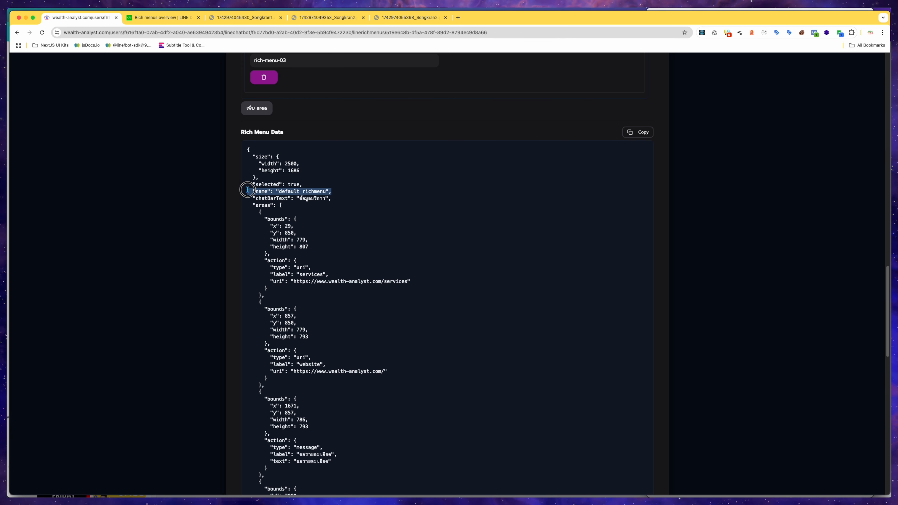
pyautogui.moveTo(333, 199); pyautogui.dragTo(253, 196)
pyautogui.click(264, 205)
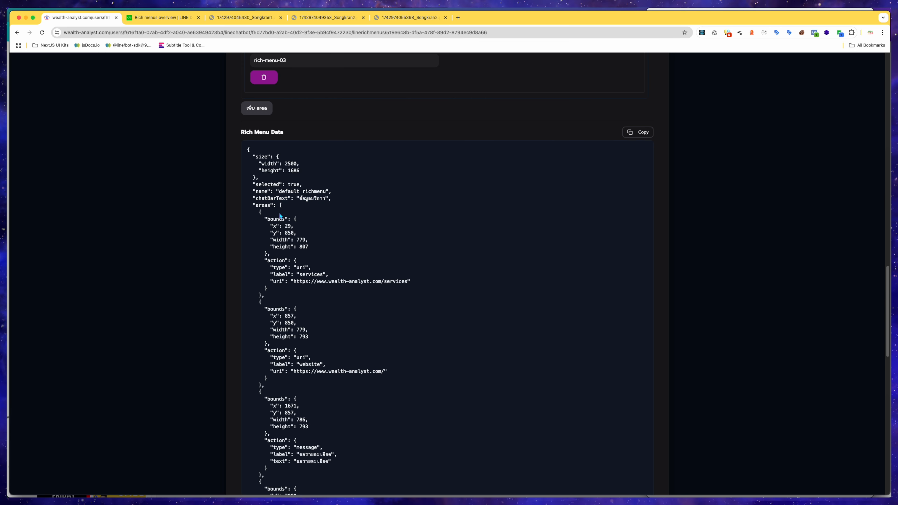
pyautogui.scroll(15, 364, 333)
pyautogui.scroll(-3, 418, 447)
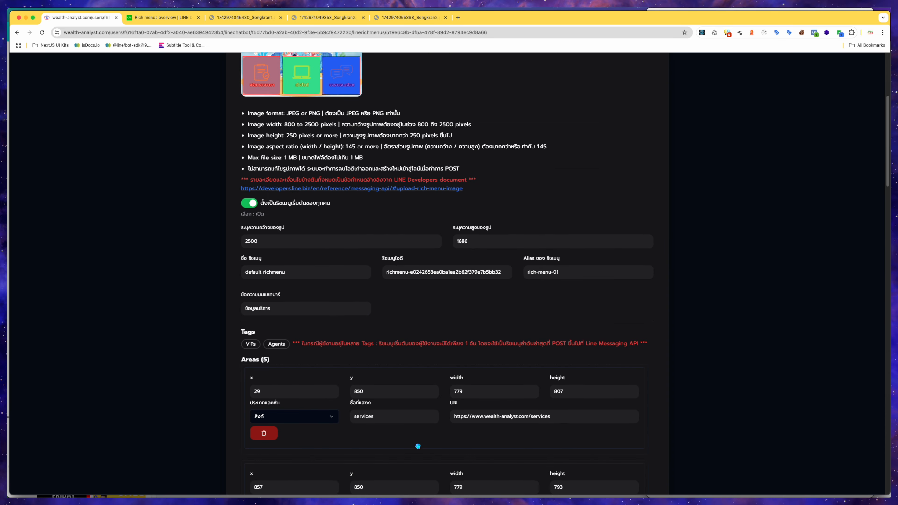
pyautogui.scroll(-1, 418, 446)
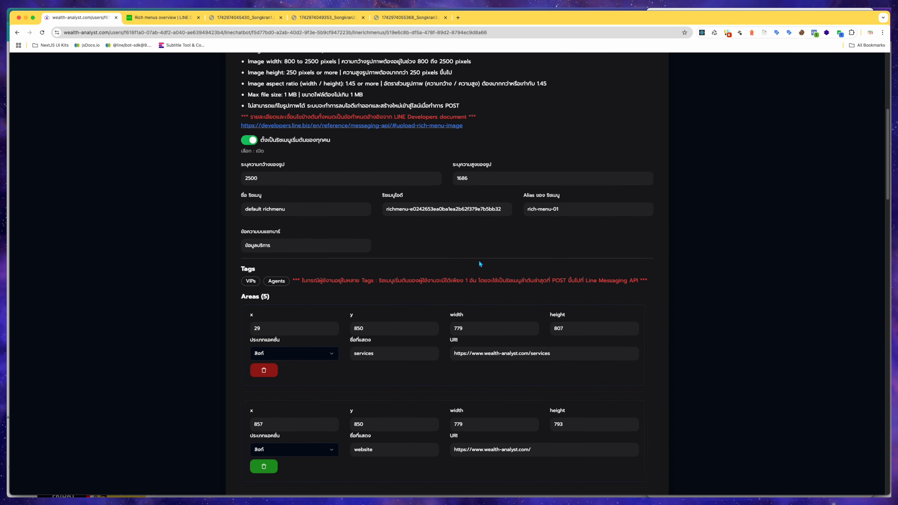
pyautogui.scroll(-5, 501, 326)
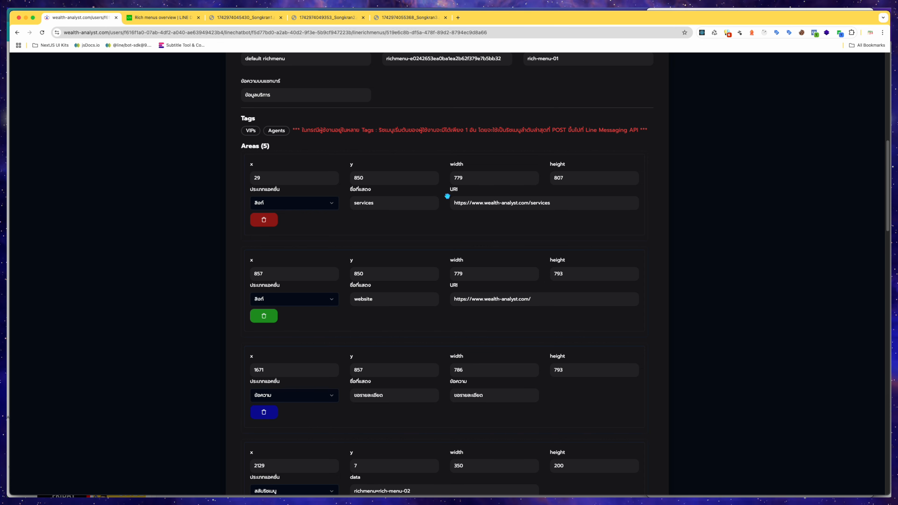
pyautogui.scroll(-6, 459, 271)
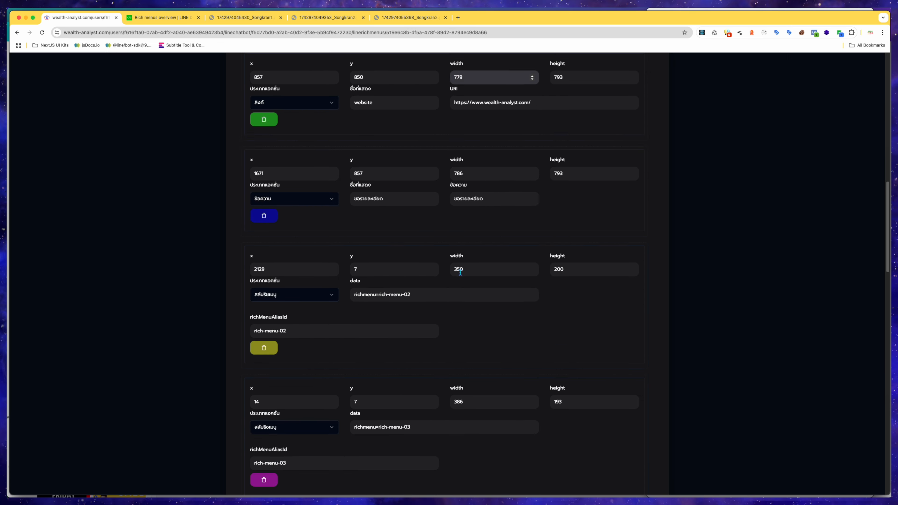
pyautogui.scroll(-11, 459, 272)
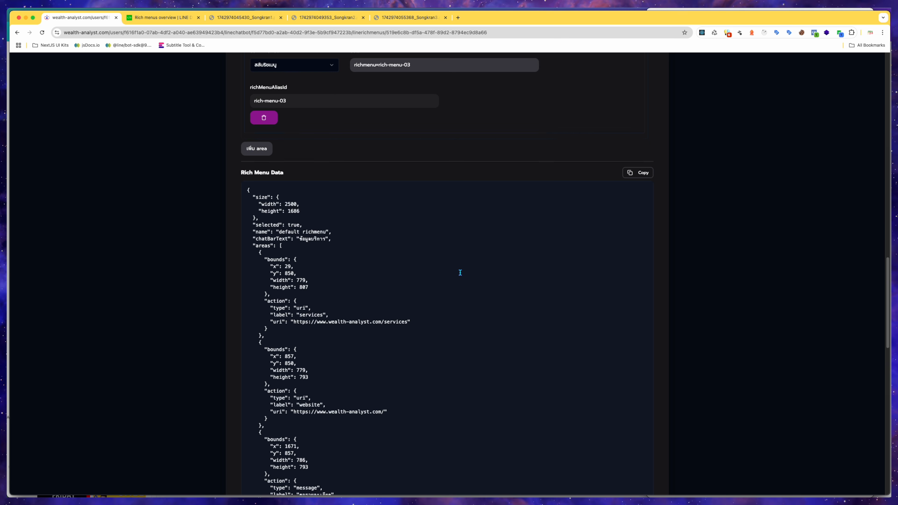
# Highlight the first area's bounds and action fields in the Rich Menu Data JSON.
pyautogui.moveTo(250, 245); pyautogui.dragTo(279, 335)
pyautogui.click(284, 273)
pyautogui.doubleClick(268, 260)
pyautogui.click(272, 268)
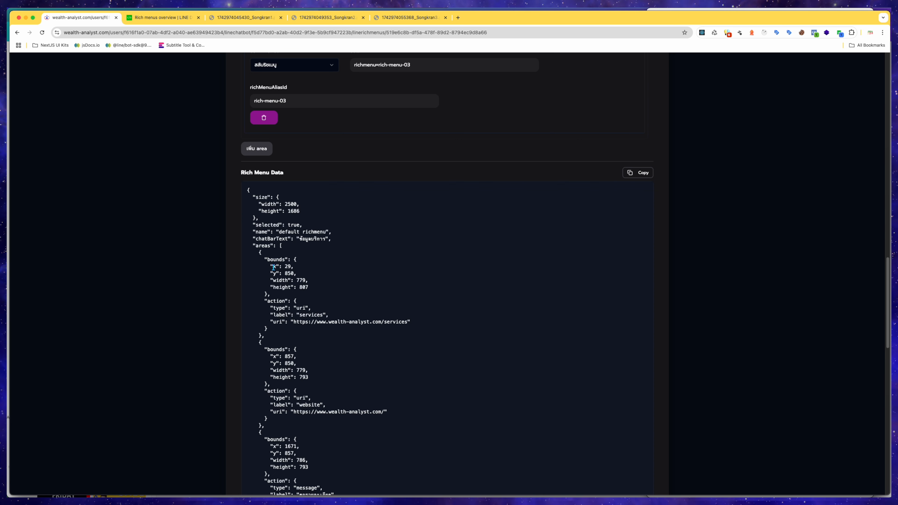
pyautogui.doubleClick(277, 279)
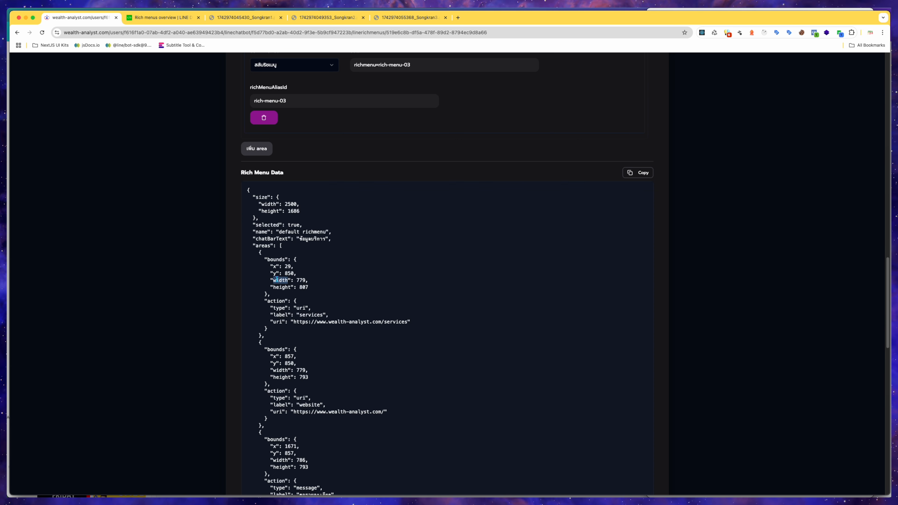
pyautogui.doubleClick(282, 287)
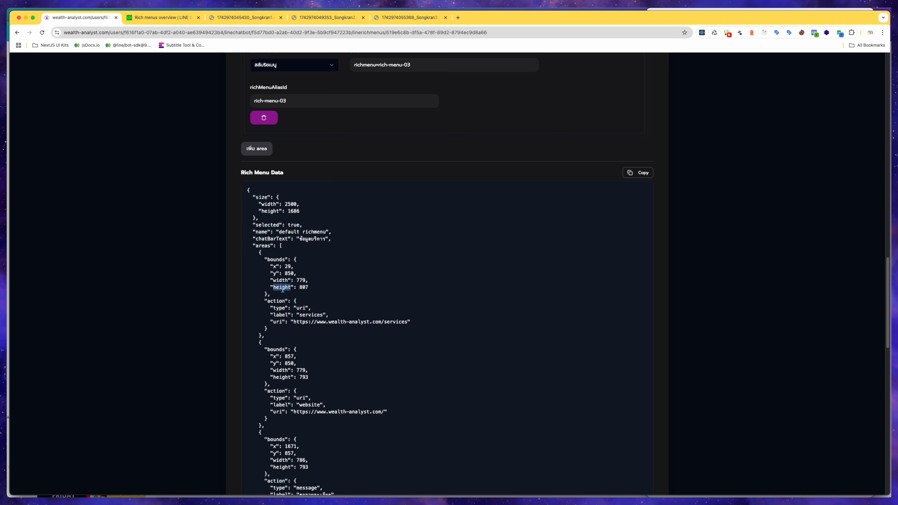
pyautogui.doubleClick(275, 301)
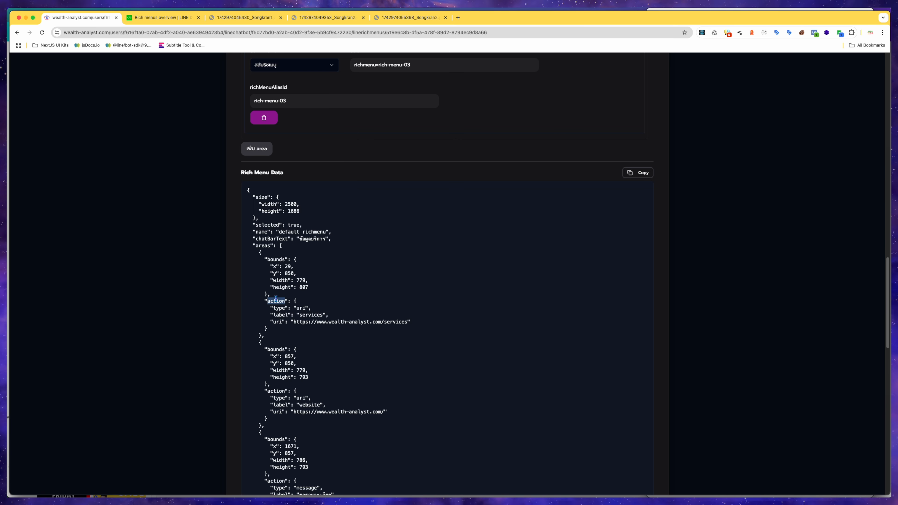
pyautogui.doubleClick(297, 308)
pyautogui.doubleClick(310, 315)
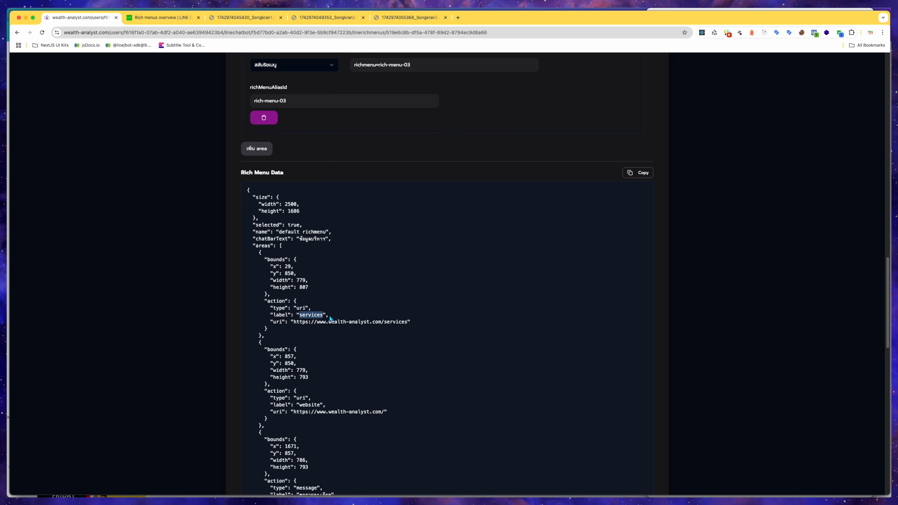
# Read the Create rich menu example request in the LINE Messaging API reference.
pyautogui.click(170, 19)
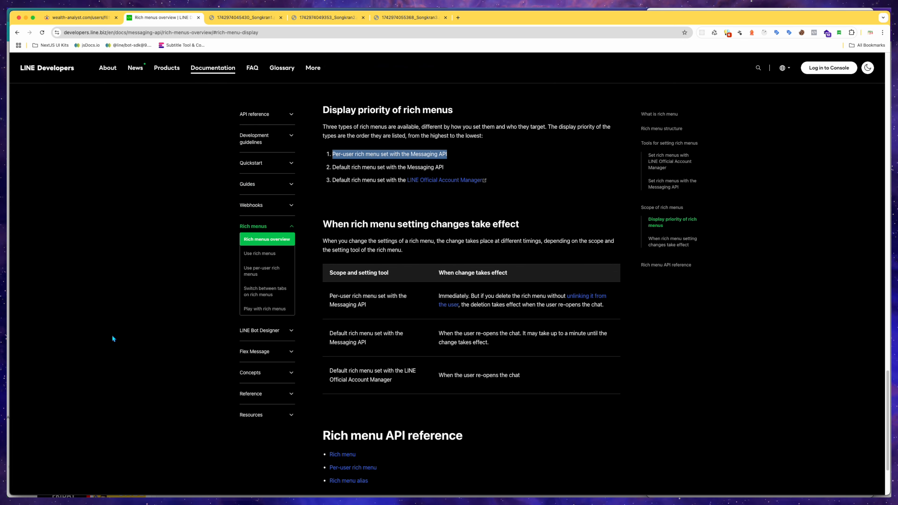
pyautogui.scroll(10, 552, 312)
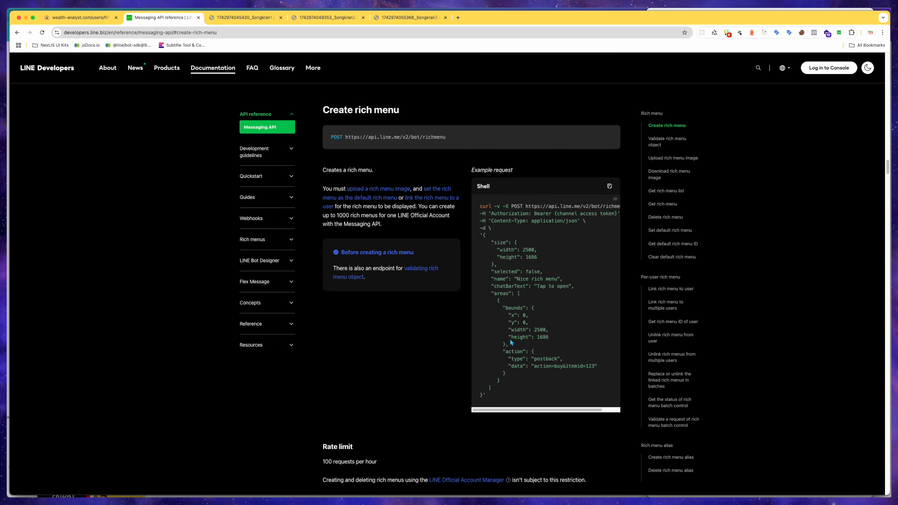
pyautogui.scroll(-2, 511, 343)
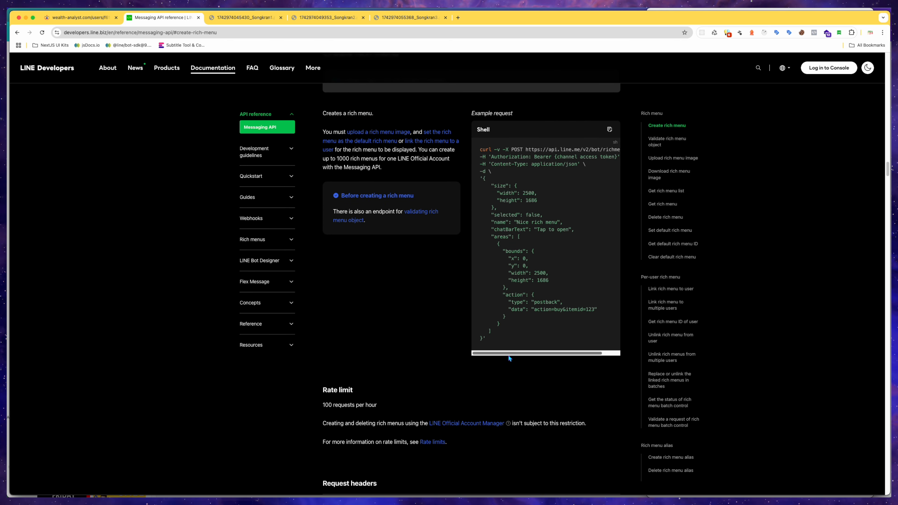
pyautogui.scroll(-5, 509, 358)
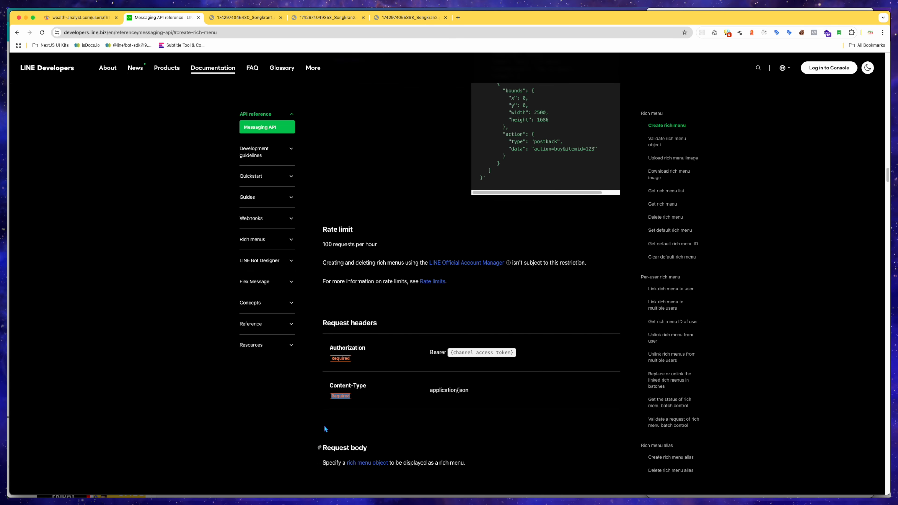
# Scroll through the rest of the Create rich menu reference, then return to the rich menu editor tab.
pyautogui.scroll(-4, 324, 426)
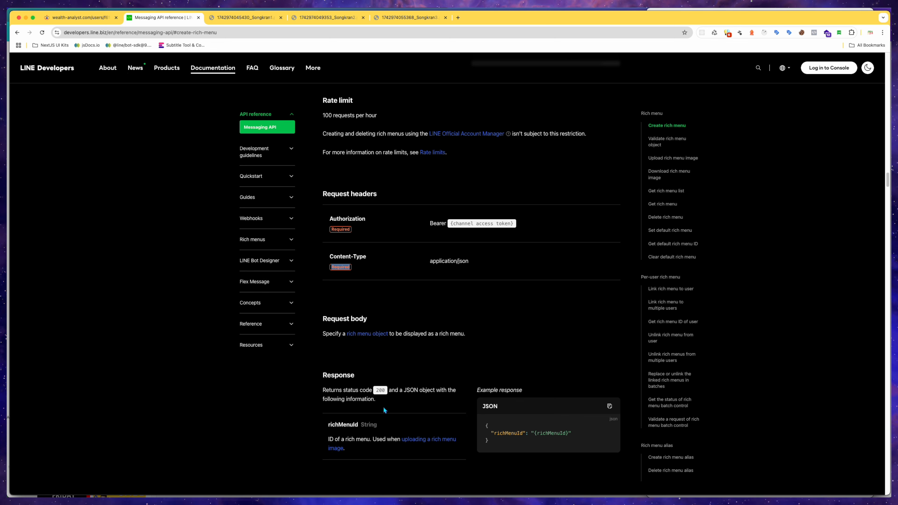
pyautogui.scroll(-3, 384, 408)
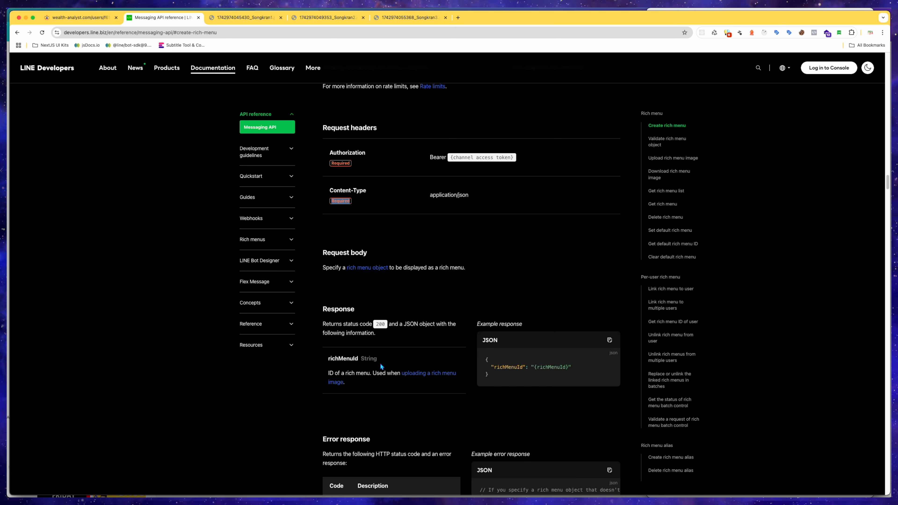
pyautogui.scroll(-15, 414, 447)
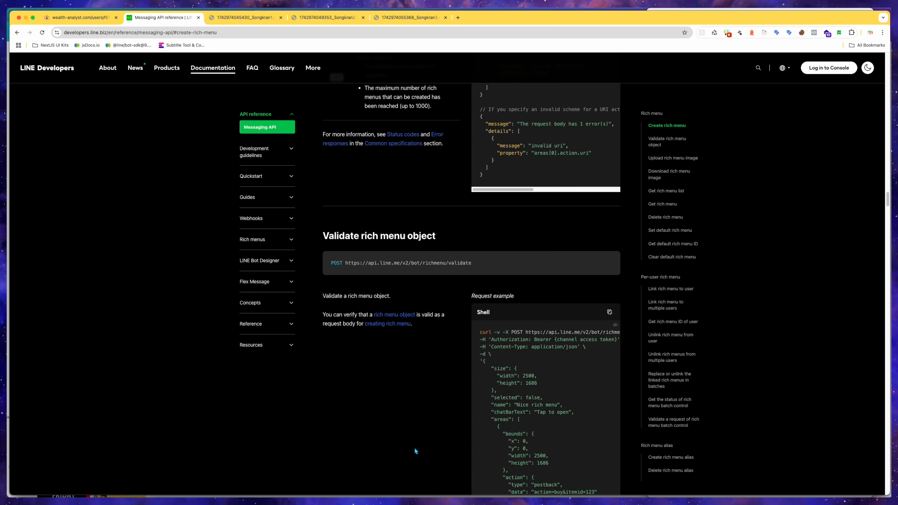
pyautogui.click(97, 22)
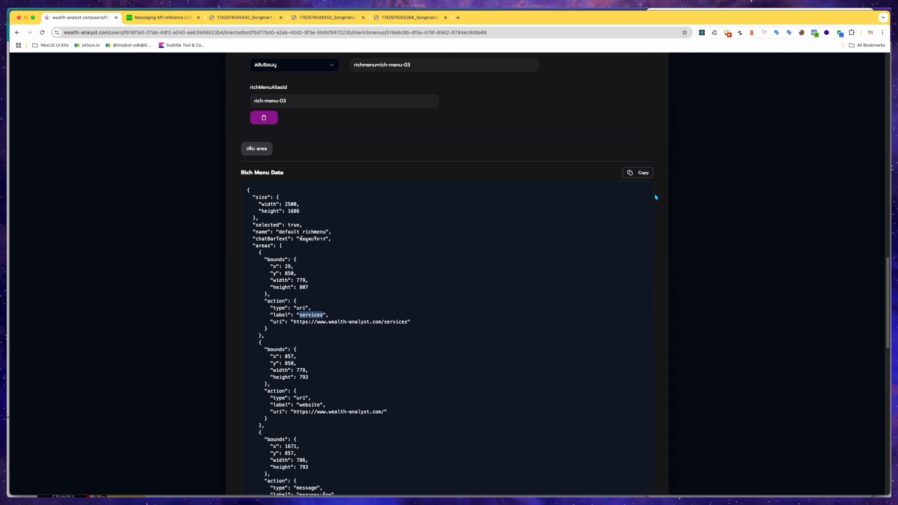
# Highlight the first four areas' bounds and actions in the Rich Menu Data JSON.
pyautogui.click(664, 236)
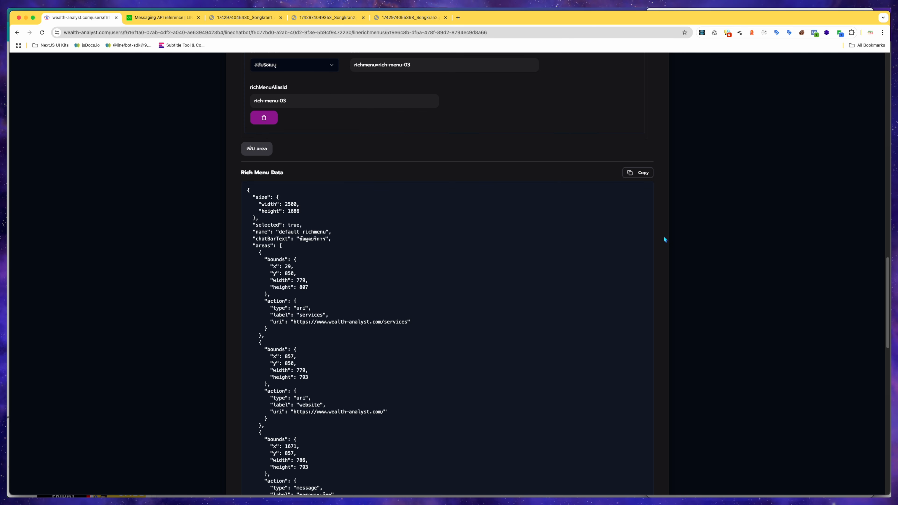
pyautogui.scroll(-1, 584, 252)
pyautogui.scroll(-3, 355, 229)
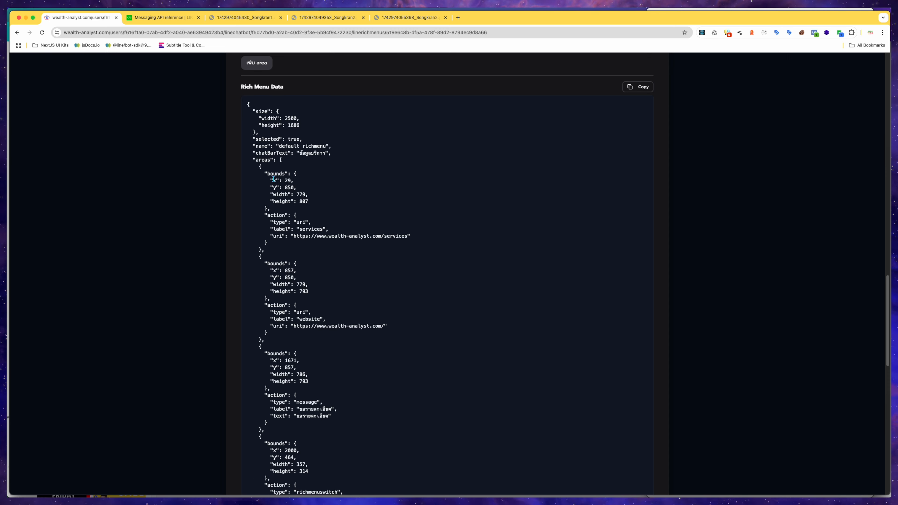
pyautogui.moveTo(260, 167); pyautogui.dragTo(284, 303)
pyautogui.scroll(-5, 279, 272)
pyautogui.scroll(-1, 281, 296)
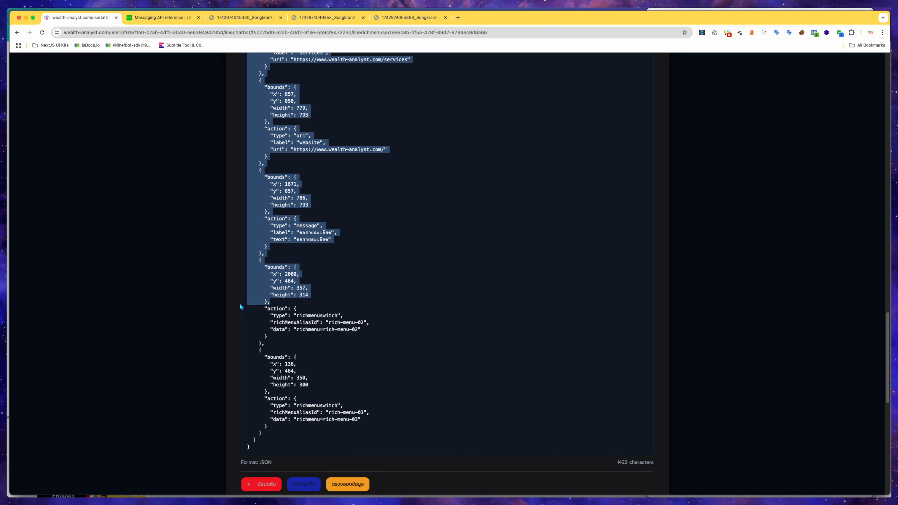
pyautogui.click(233, 318)
# Review the default rich menu's form fields and areas, then save the default rich menu.
pyautogui.scroll(5, 233, 319)
pyautogui.scroll(15, 233, 321)
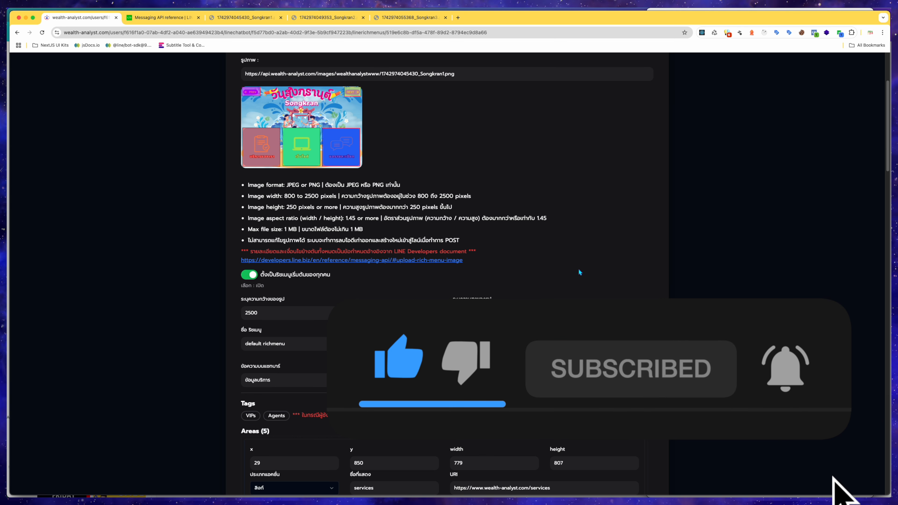
pyautogui.scroll(-3, 579, 268)
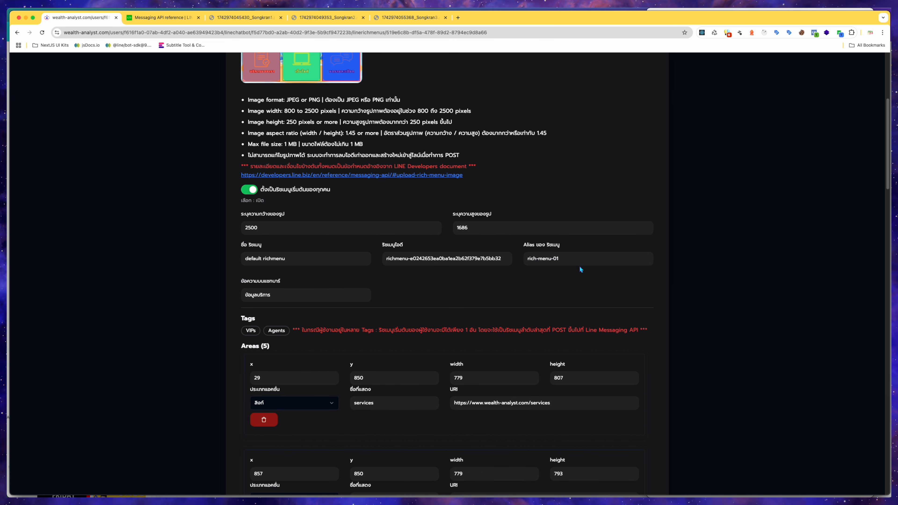
pyautogui.scroll(-10, 575, 286)
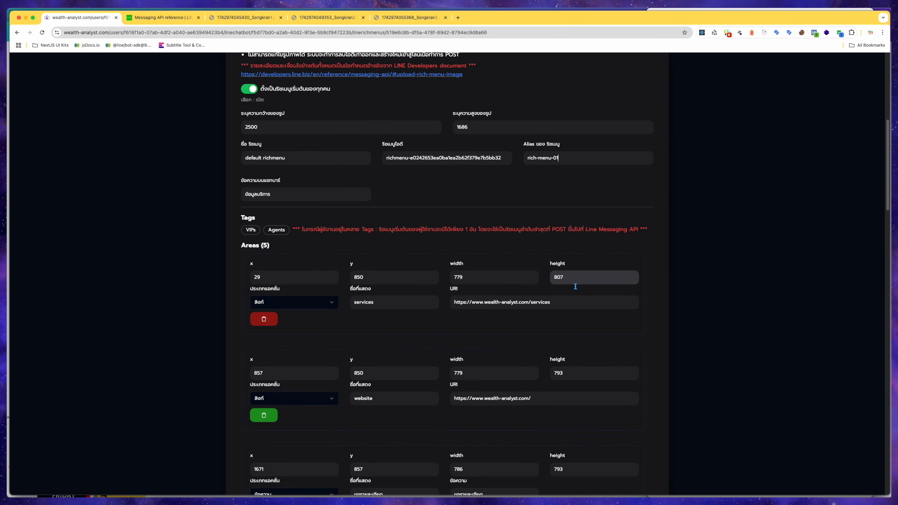
pyautogui.scroll(-15, 575, 286)
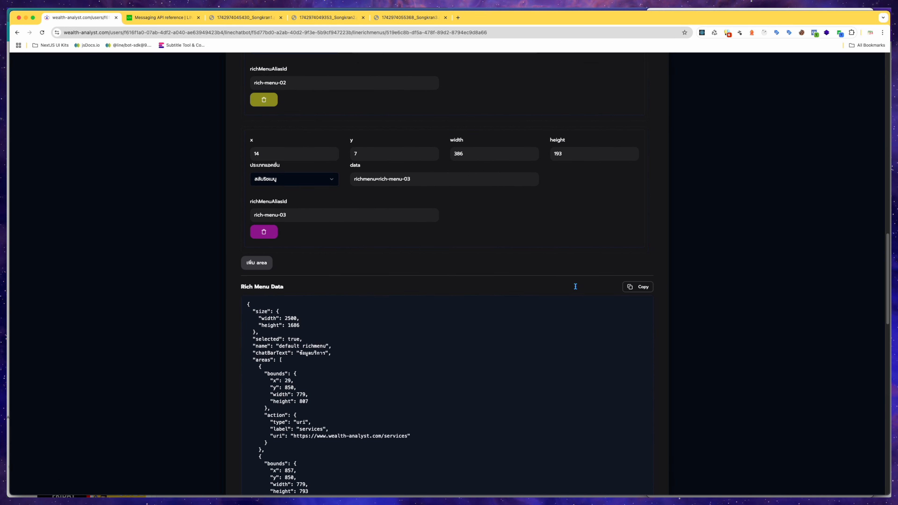
pyautogui.scroll(-5, 566, 288)
pyautogui.click(300, 438)
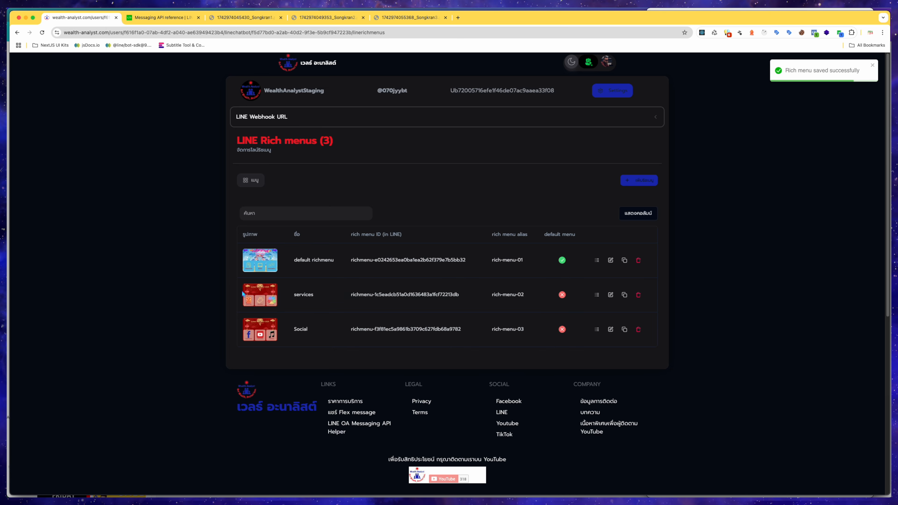
# Reopen the default rich menu and review the last area's richmenuswitch action in the JSON.
pyautogui.click(610, 260)
pyautogui.scroll(-15, 574, 305)
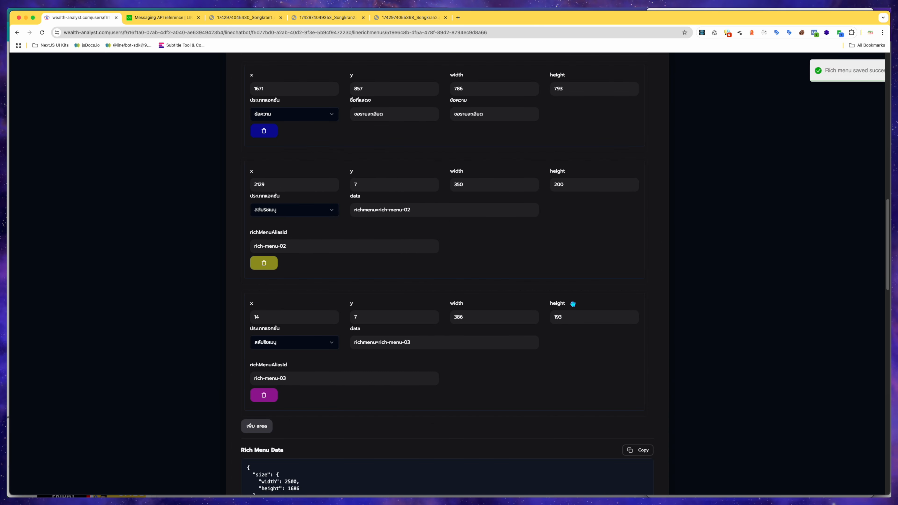
pyautogui.scroll(-15, 573, 305)
pyautogui.scroll(5, 491, 287)
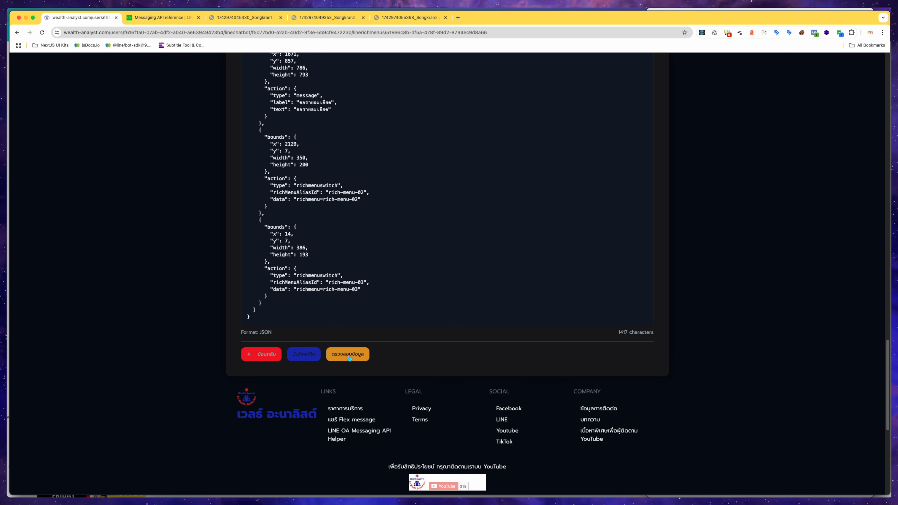
pyautogui.moveTo(307, 314); pyautogui.dragTo(310, 275)
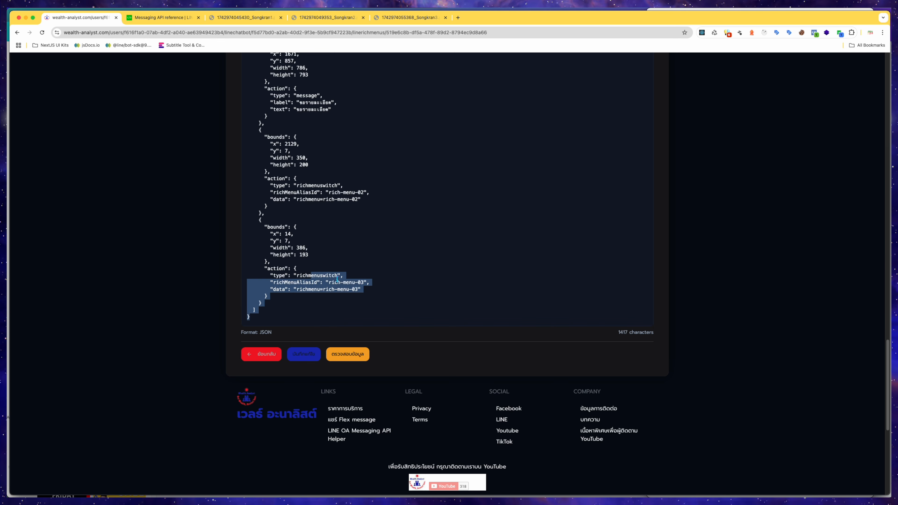
pyautogui.click(396, 312)
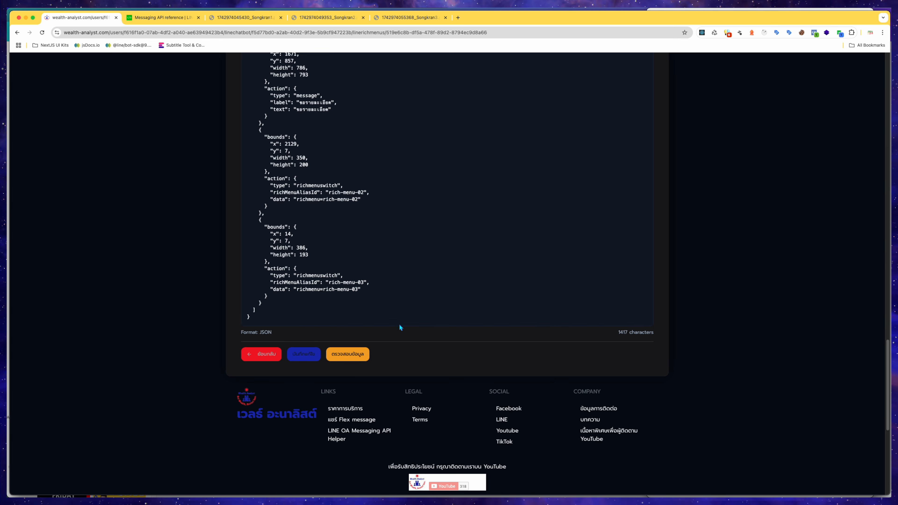
# Validate the default rich menu data and post it to the LINE API, then dismiss the notification.
pyautogui.click(358, 355)
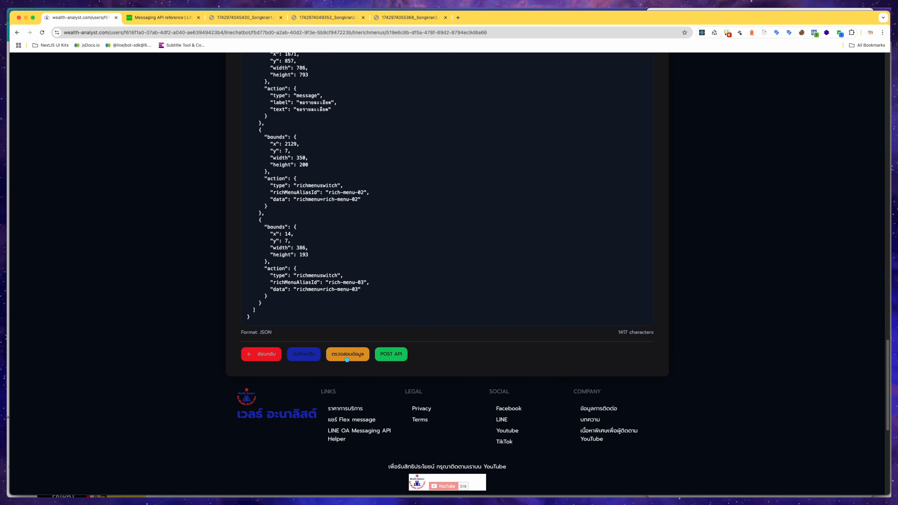
pyautogui.click(391, 359)
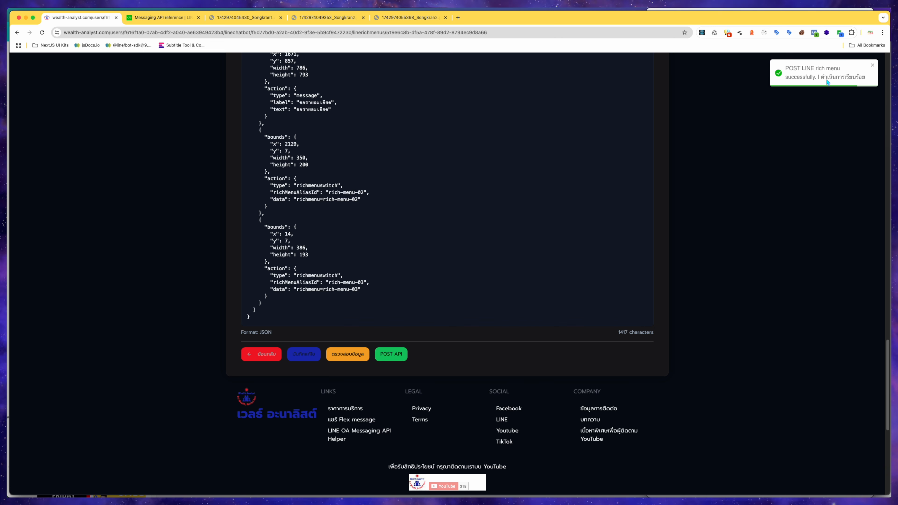
pyautogui.click(872, 65)
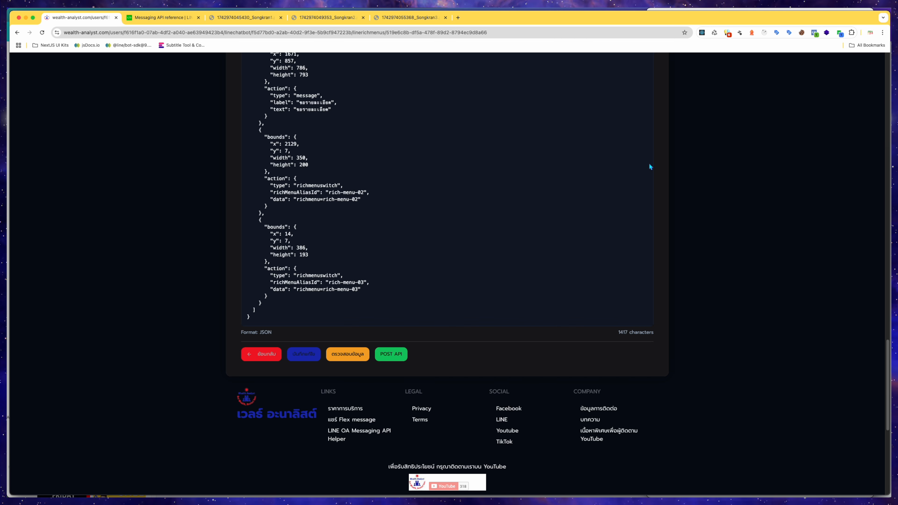
# Switch to the mirrored phone and tap NEXT on the bot's rich menu to test switching.
pyautogui.hotkey('ctrl', 'Up')
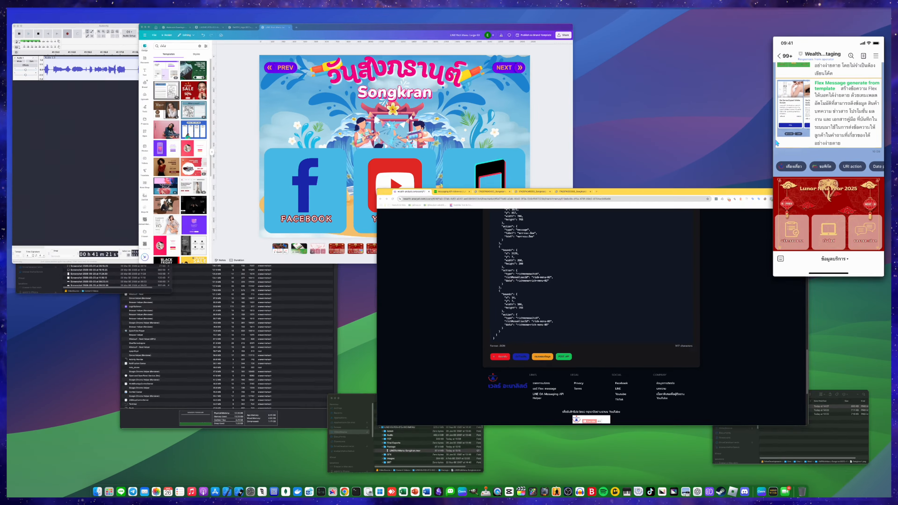
pyautogui.click(777, 143)
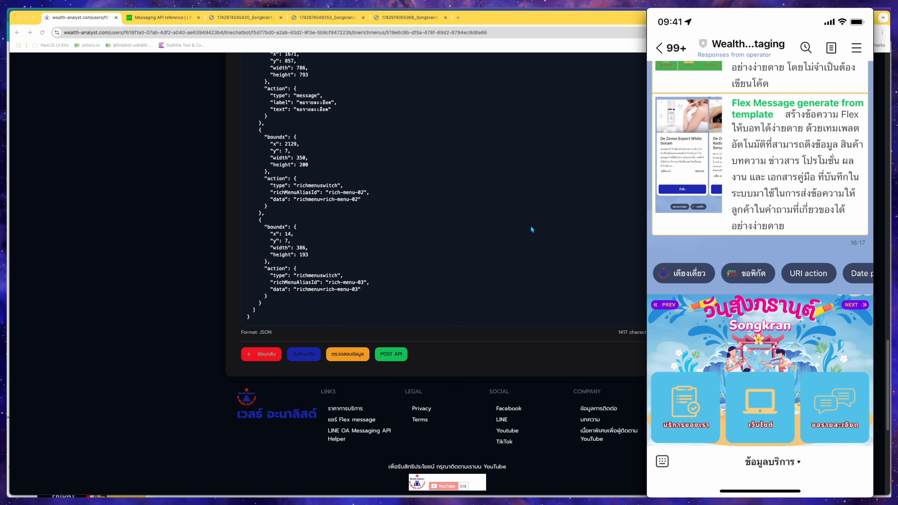
pyautogui.click(855, 304)
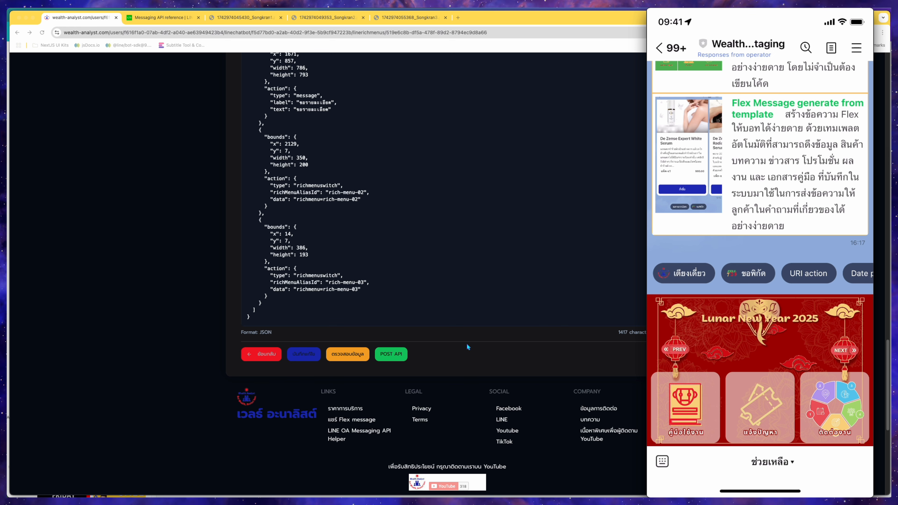
# Open the services rich menu for editing and replace its image URL with the Songkran2 image link.
pyautogui.click(253, 389)
pyautogui.click(257, 354)
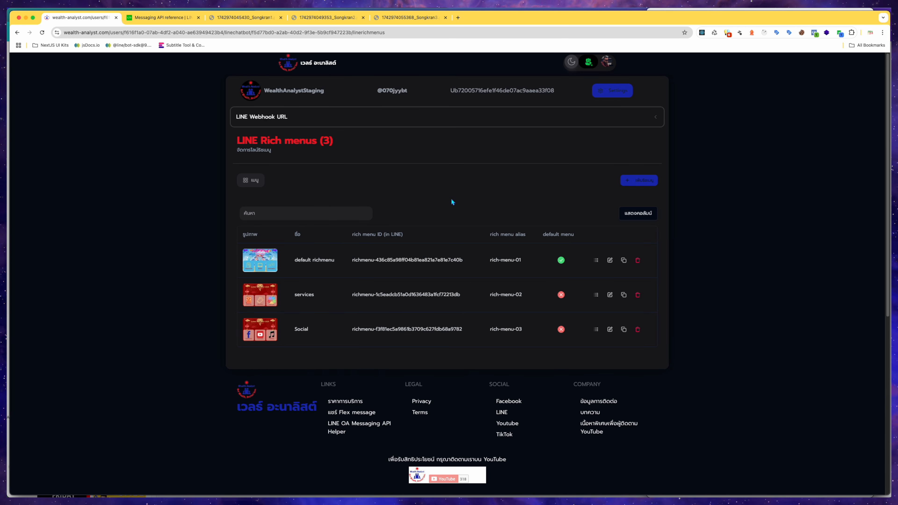
pyautogui.moveTo(527, 296); pyautogui.dragTo(490, 298)
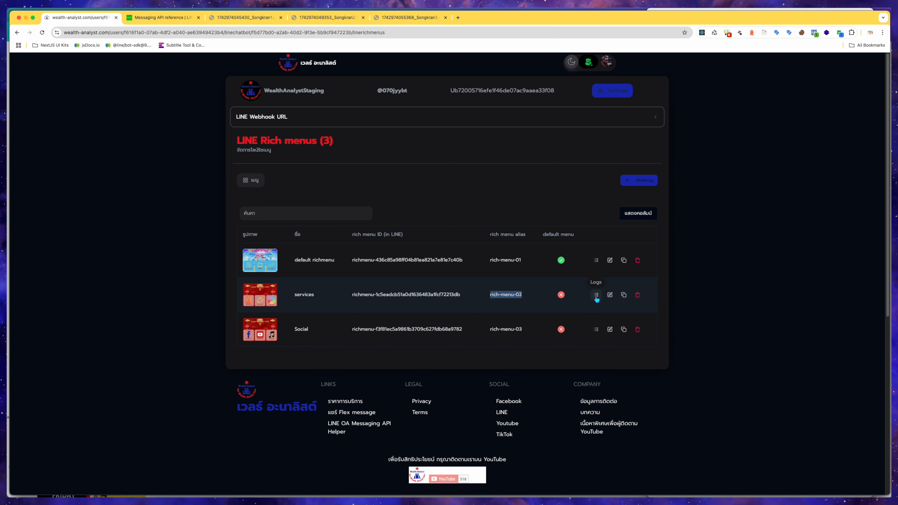
pyautogui.click(611, 296)
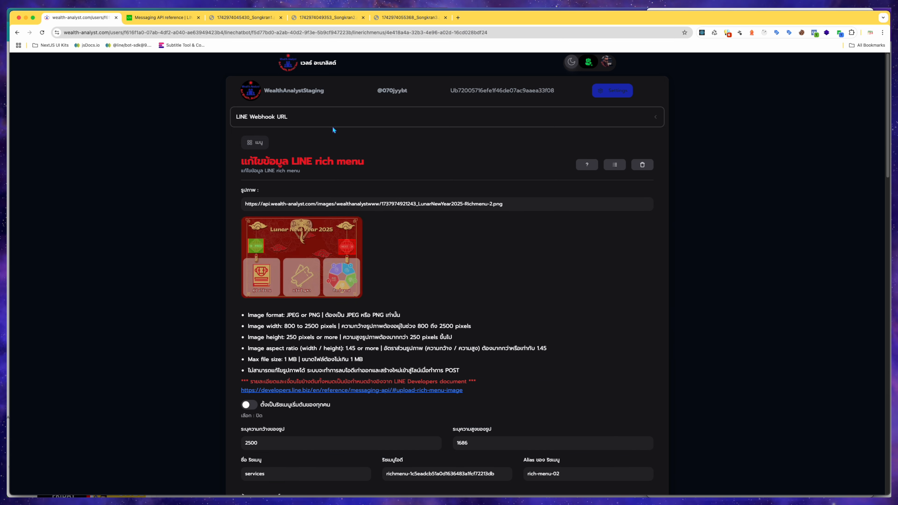
pyautogui.click(335, 22)
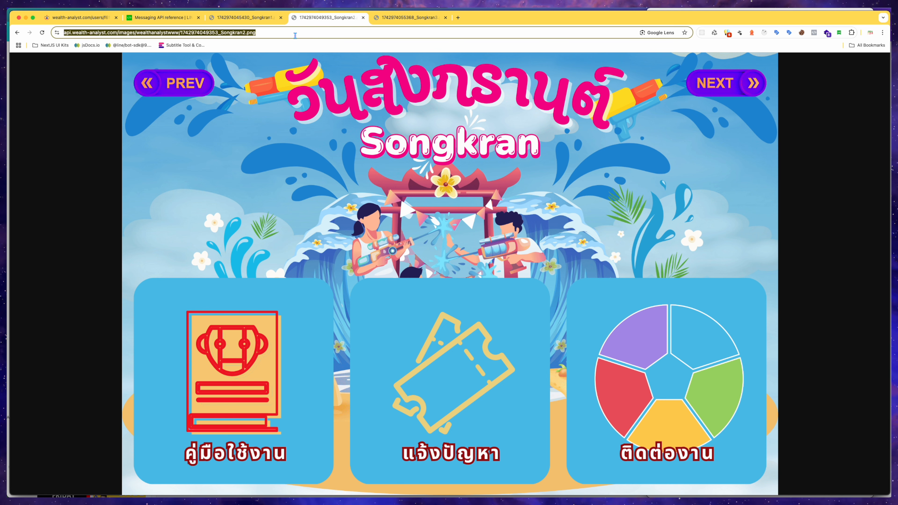
pyautogui.click(96, 21)
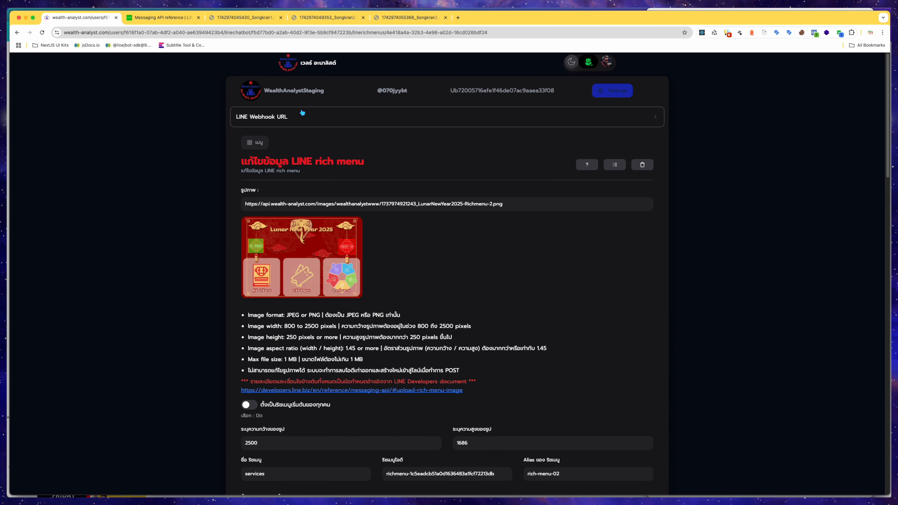
pyautogui.tripleClick(528, 203)
pyautogui.press('super+v')
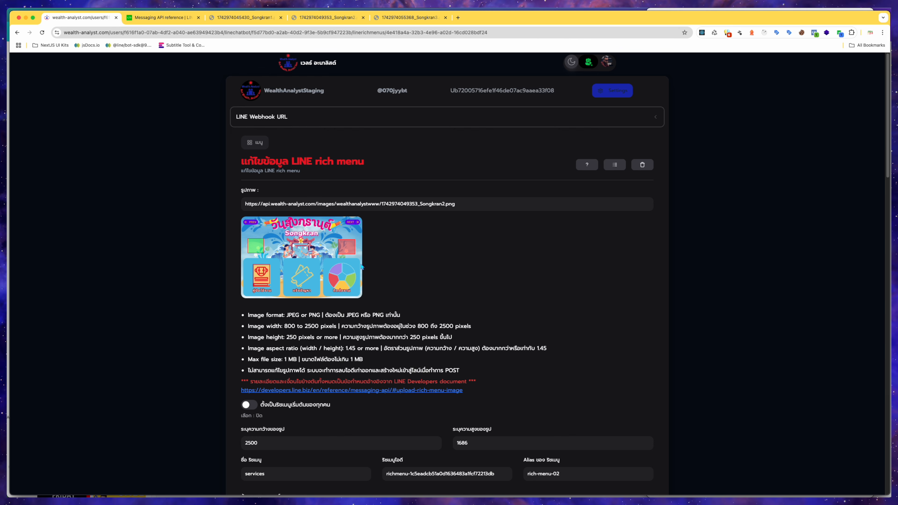
# Redraw the first area over the NEXT button on the preview, about x 2143, y 36, 357 × 129.
pyautogui.scroll(-15, 430, 282)
pyautogui.scroll(6, 430, 282)
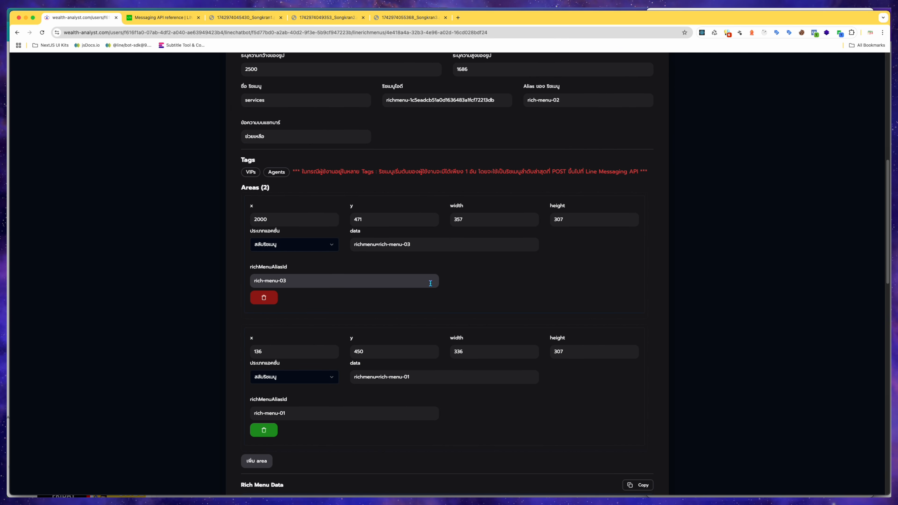
pyautogui.scroll(8, 430, 282)
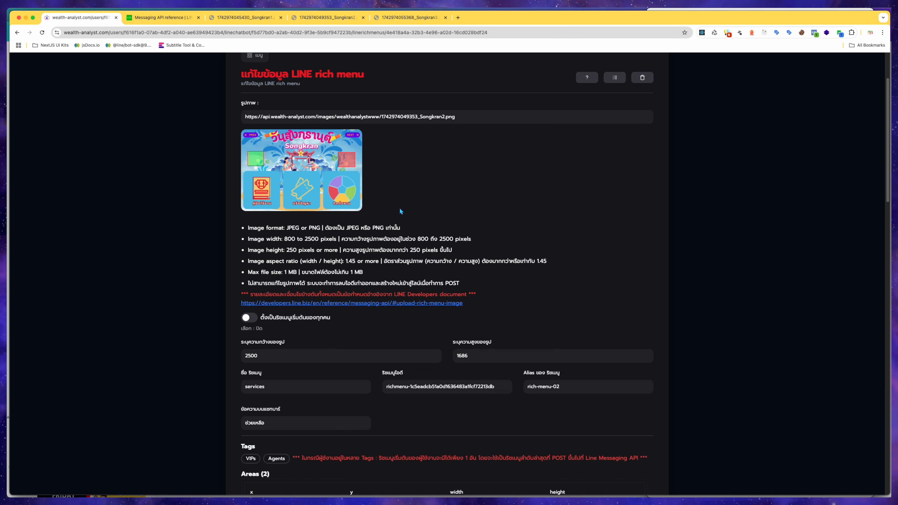
pyautogui.scroll(-5, 480, 232)
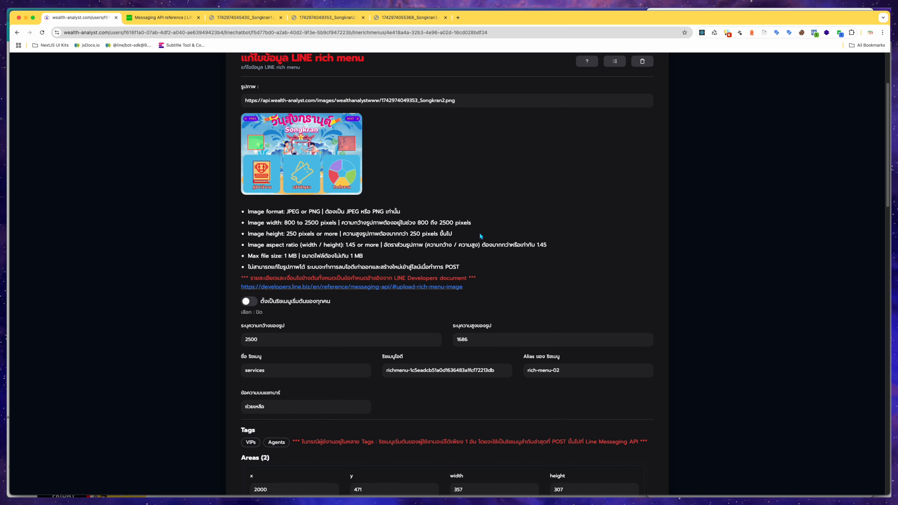
pyautogui.scroll(-5, 480, 236)
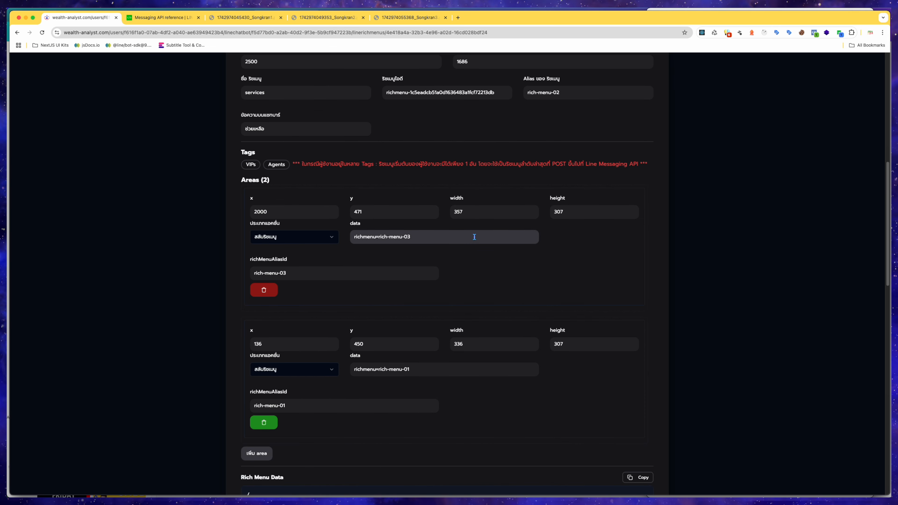
pyautogui.scroll(3, 474, 236)
pyautogui.scroll(-2, 472, 238)
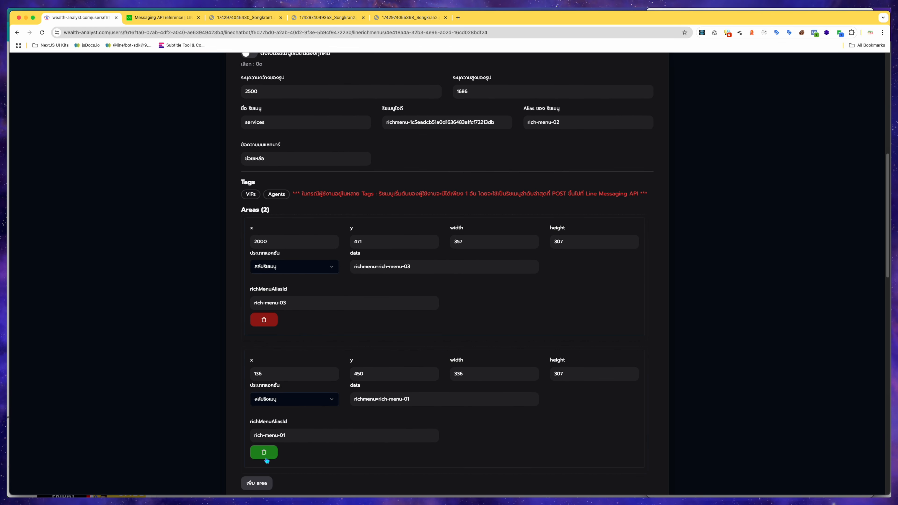
pyautogui.scroll(8, 266, 460)
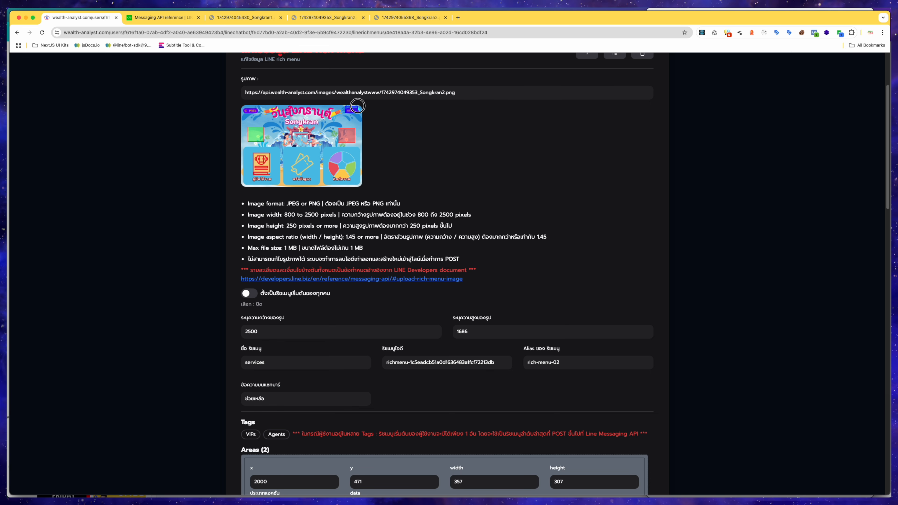
pyautogui.moveTo(362, 107)
pyautogui.mouseDown()
pyautogui.moveTo(361, 122)
pyautogui.moveTo(353, 117)
pyautogui.mouseUp()
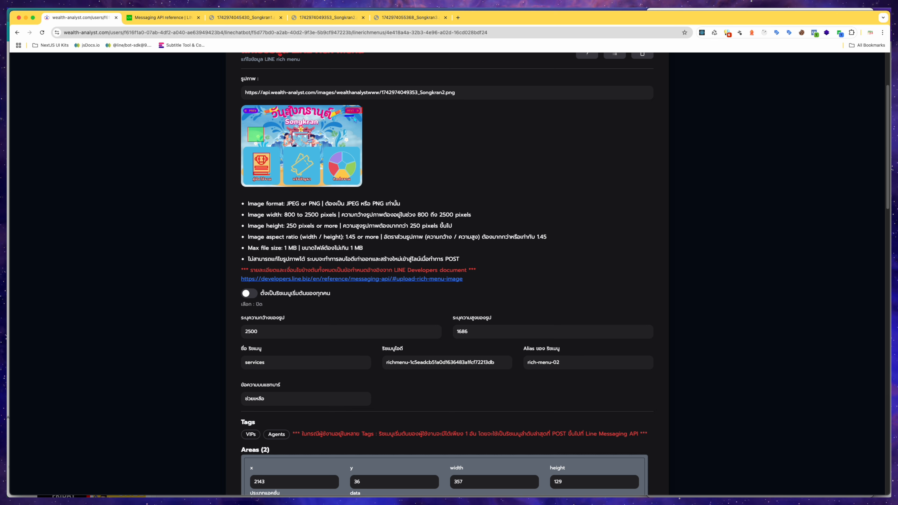
# Resize the first area over the NEXT button to about x 2136, y 0, 364 × 207.
pyautogui.moveTo(345, 108); pyautogui.dragTo(363, 118)
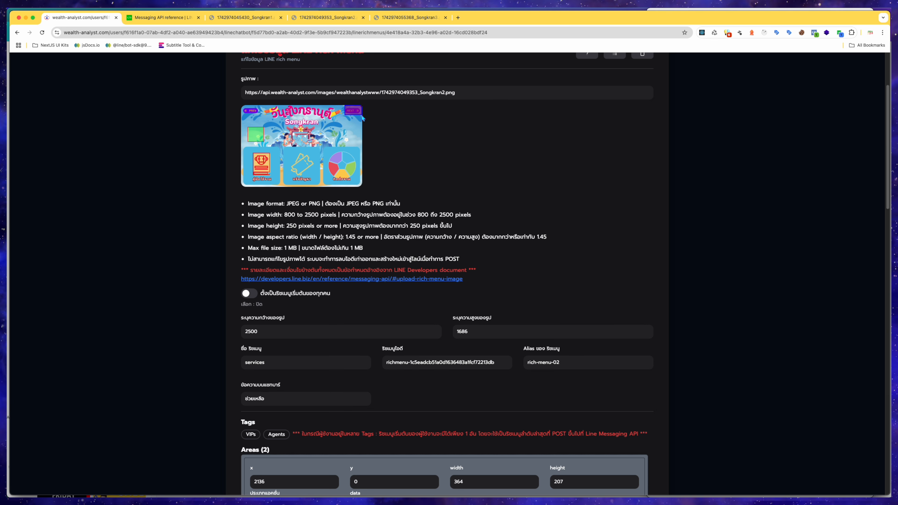
pyautogui.scroll(-4, 467, 416)
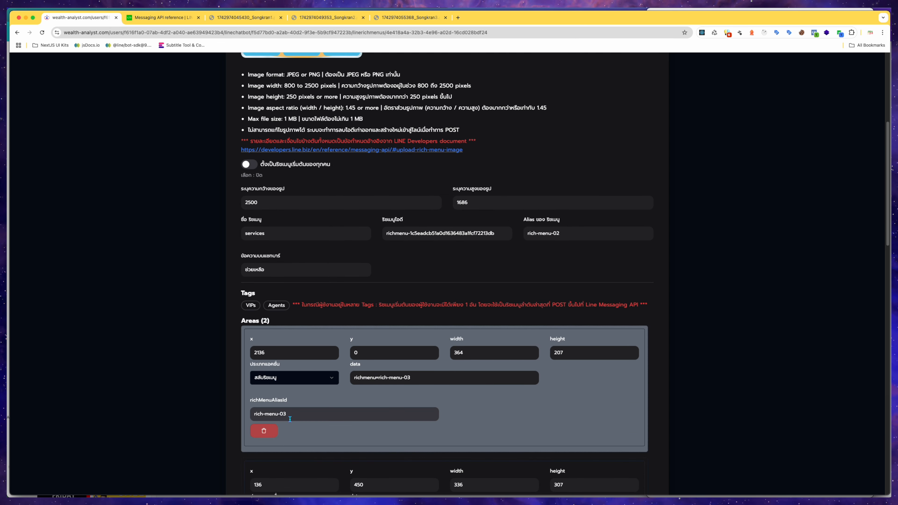
pyautogui.click(283, 415)
pyautogui.moveTo(283, 415); pyautogui.dragTo(257, 414)
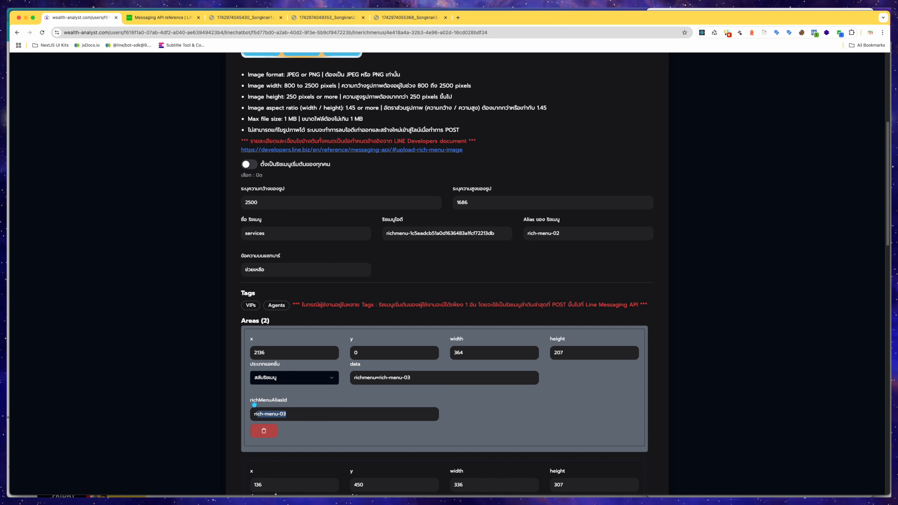
pyautogui.click(294, 415)
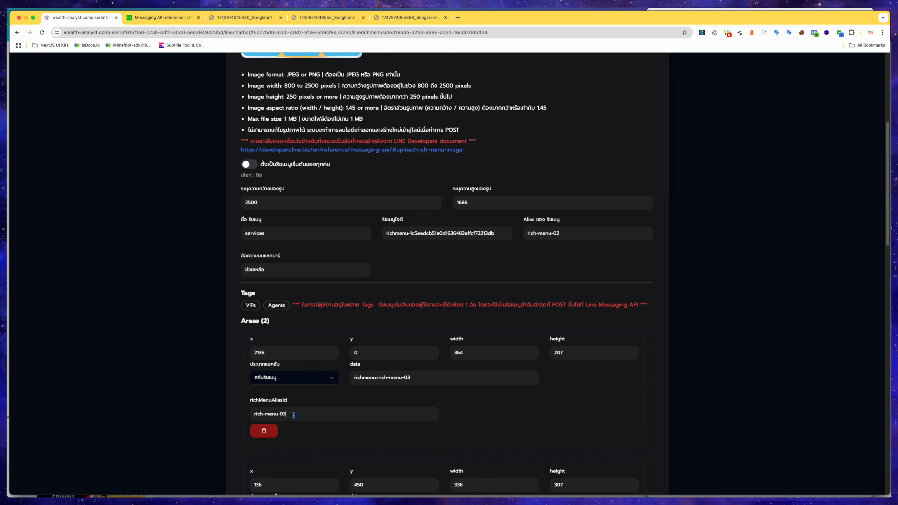
pyautogui.scroll(3, 294, 417)
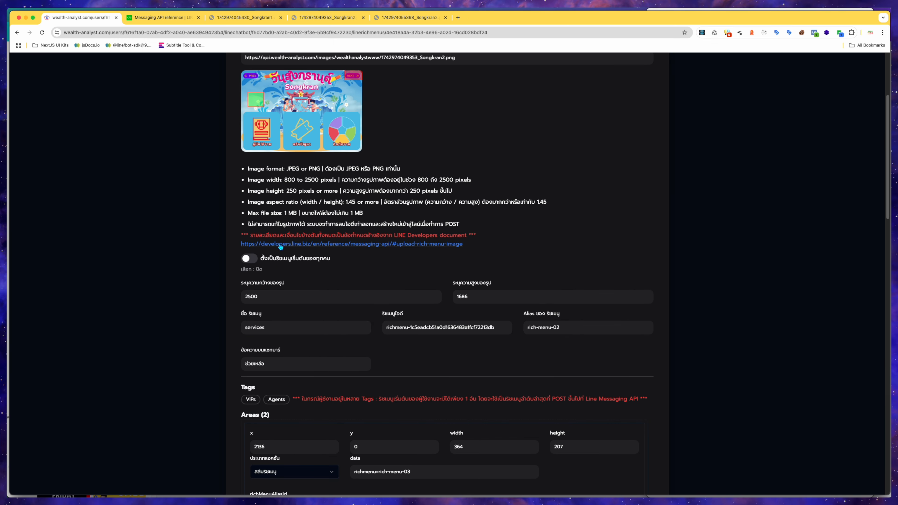
pyautogui.scroll(-6, 321, 351)
pyautogui.scroll(-1, 515, 432)
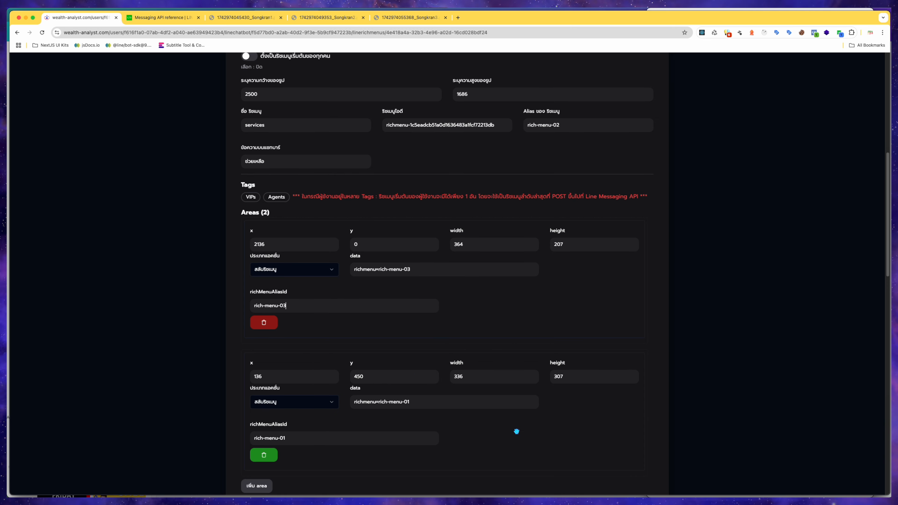
pyautogui.scroll(6, 553, 419)
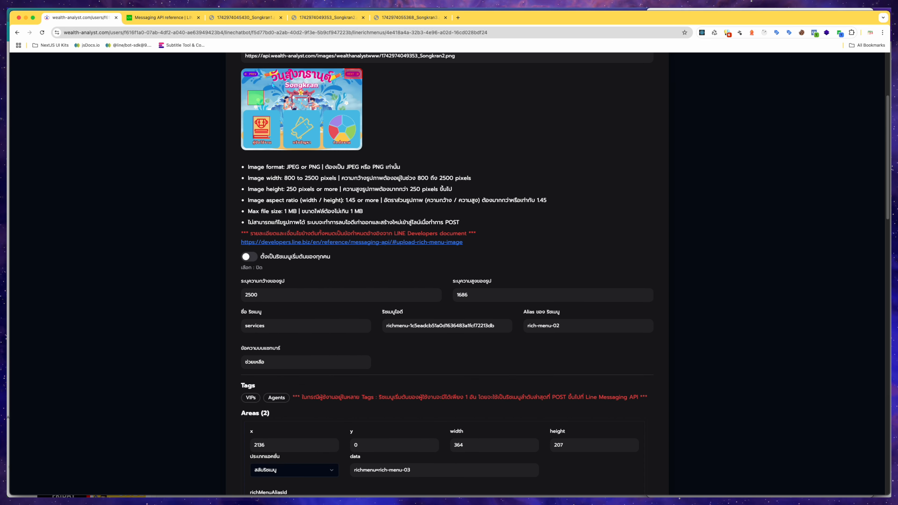
# Redraw the second area over the top-left button of the preview, about x 0, y 0, 386 × 221.
pyautogui.moveTo(253, 74); pyautogui.dragTo(245, 71)
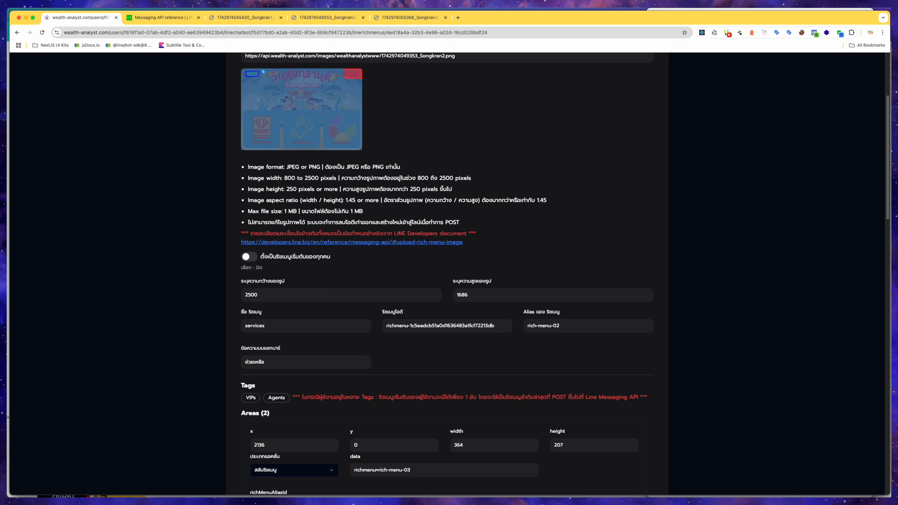
pyautogui.click(402, 96)
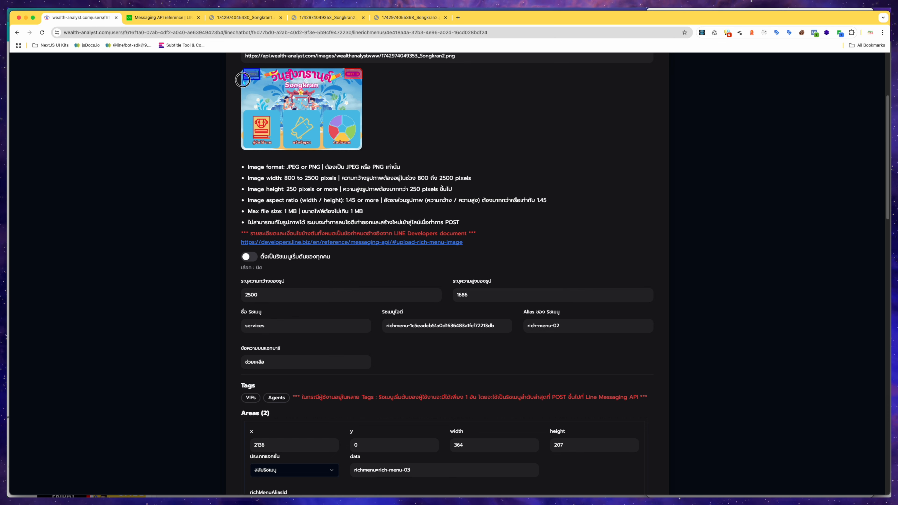
pyautogui.moveTo(241, 79); pyautogui.dragTo(244, 80)
pyautogui.scroll(-6, 424, 184)
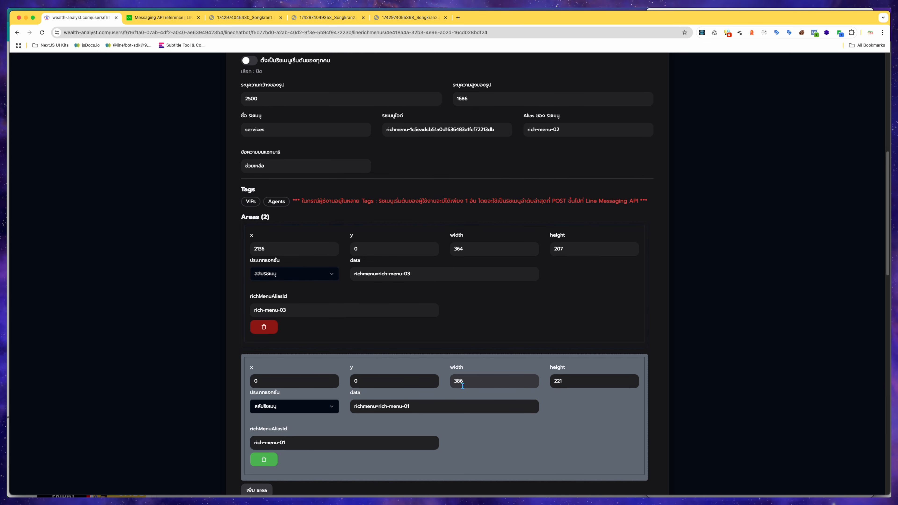
pyautogui.scroll(7, 579, 380)
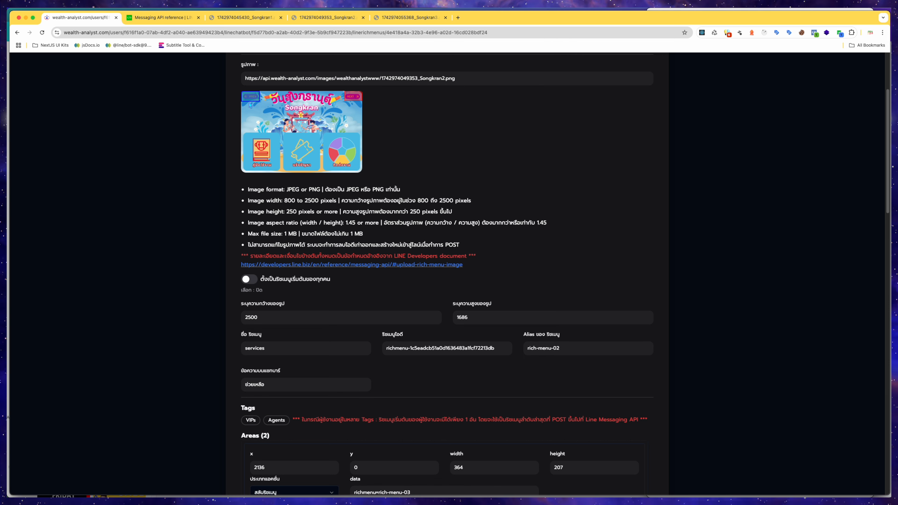
pyautogui.scroll(-7, 458, 273)
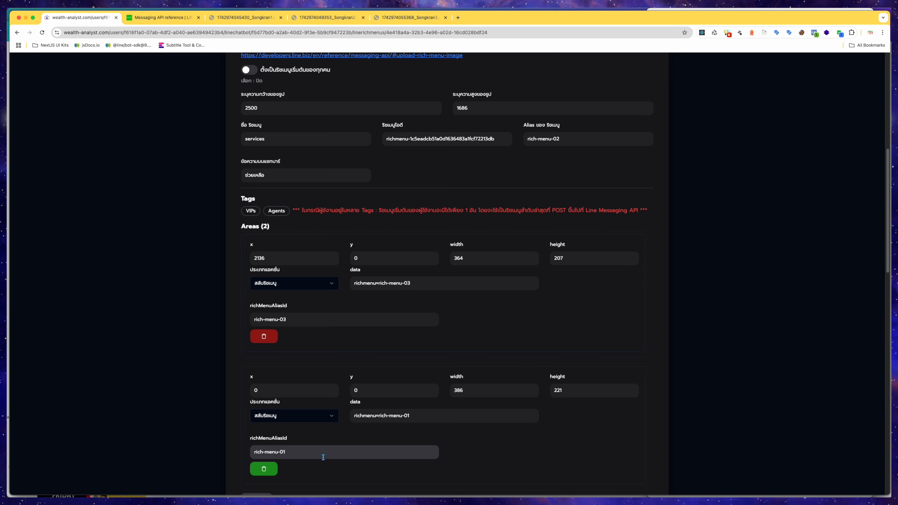
pyautogui.scroll(5, 381, 163)
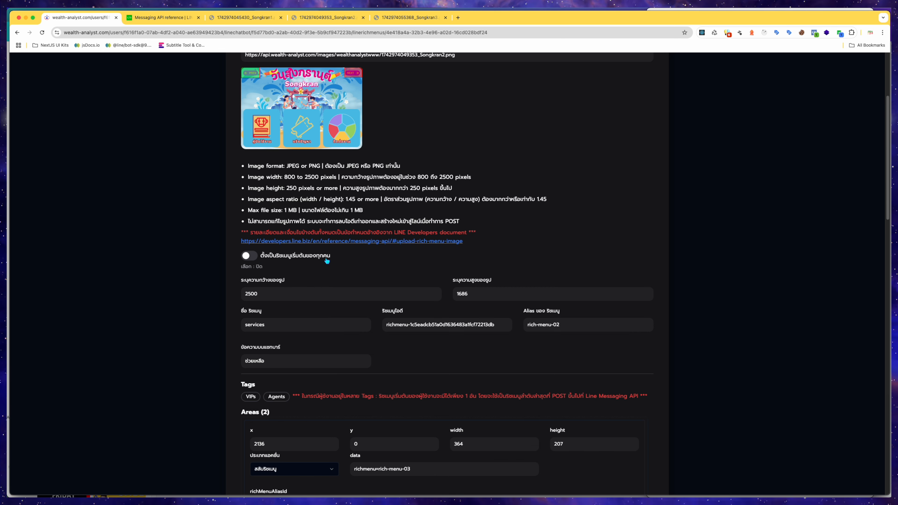
# Open the LINE rich menu image documentation link and return to the rich menu editor tab.
pyautogui.scroll(-1, 327, 261)
pyautogui.click(591, 224)
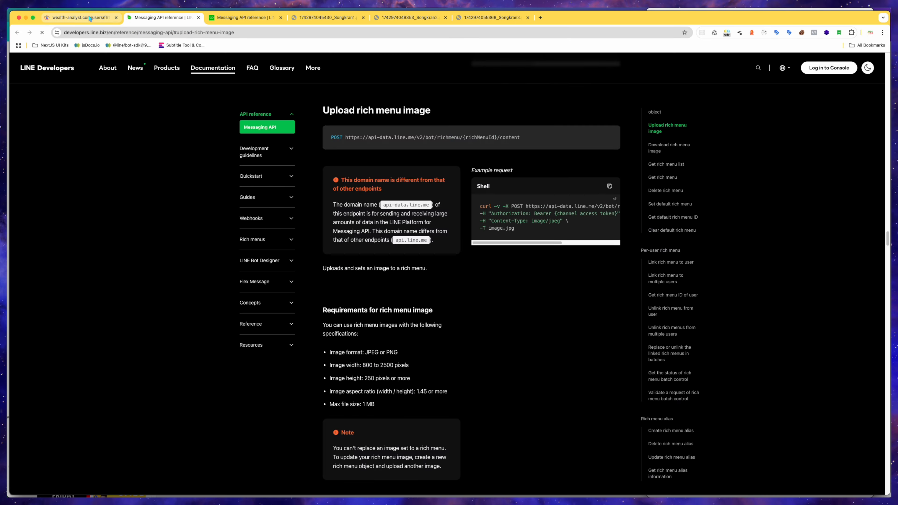
pyautogui.click(89, 18)
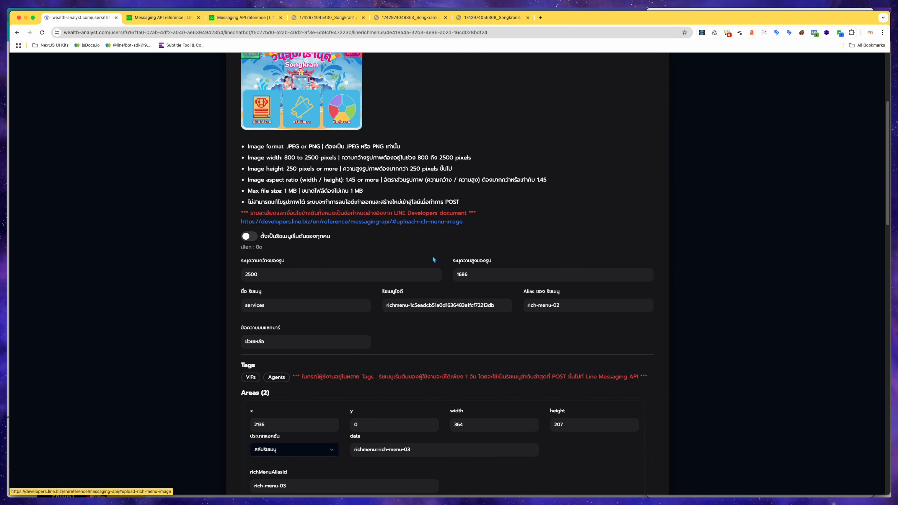
# Add a third area and draw it over the left bottom button, about x 43, y 843, 757 × 800.
pyautogui.scroll(-6, 496, 260)
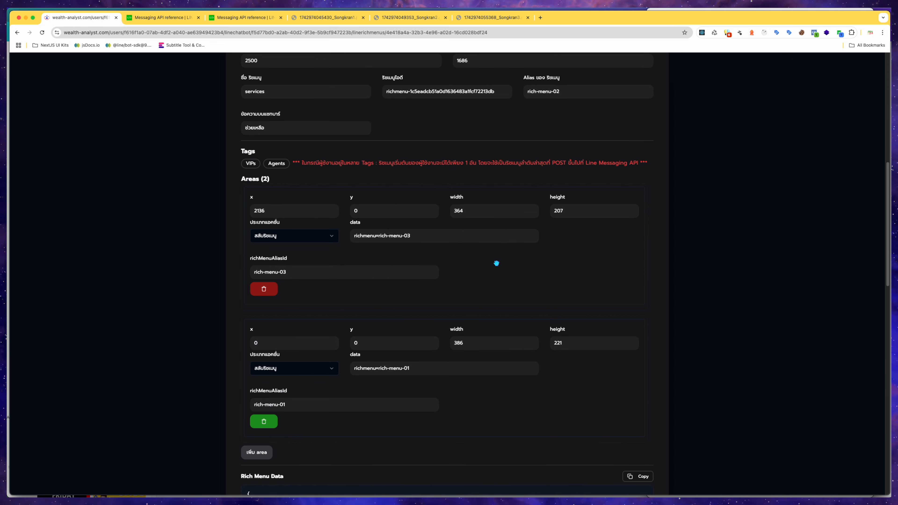
pyautogui.click(248, 457)
pyautogui.scroll(-2, 249, 456)
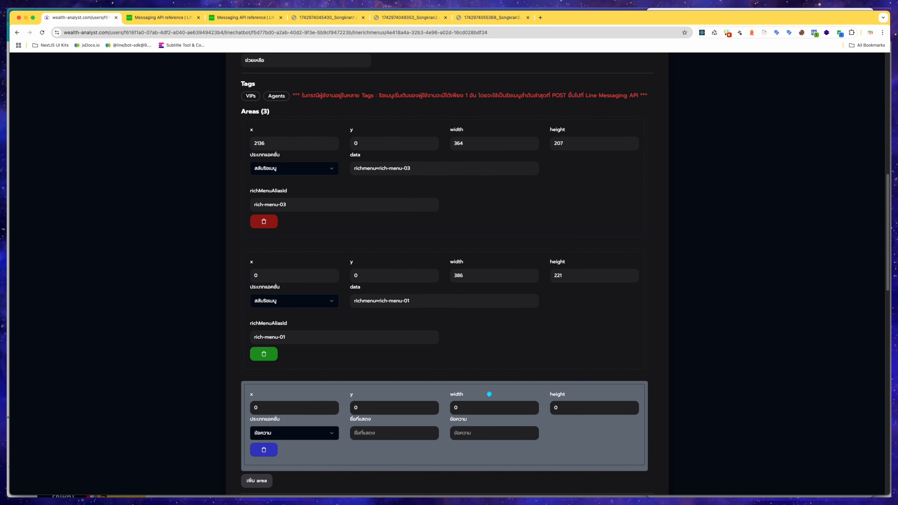
pyautogui.scroll(8, 486, 405)
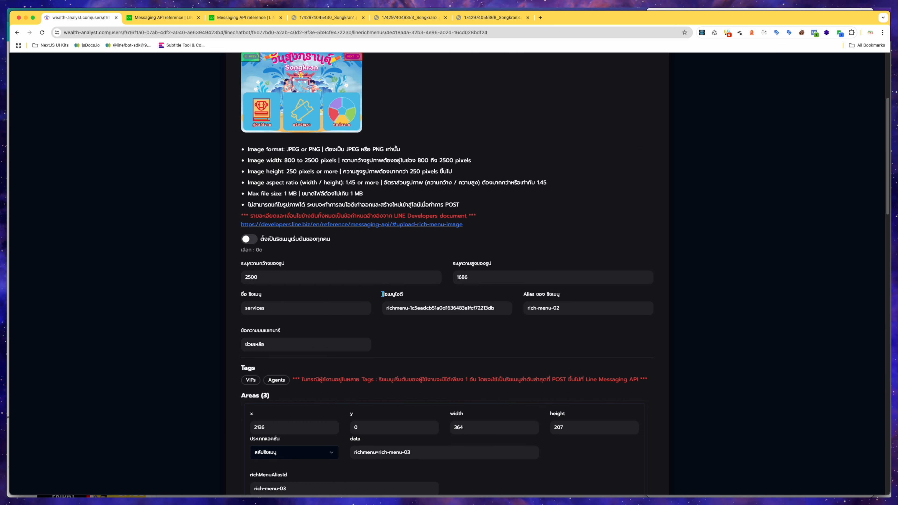
pyautogui.moveTo(244, 93); pyautogui.dragTo(280, 131)
pyautogui.scroll(-8, 436, 293)
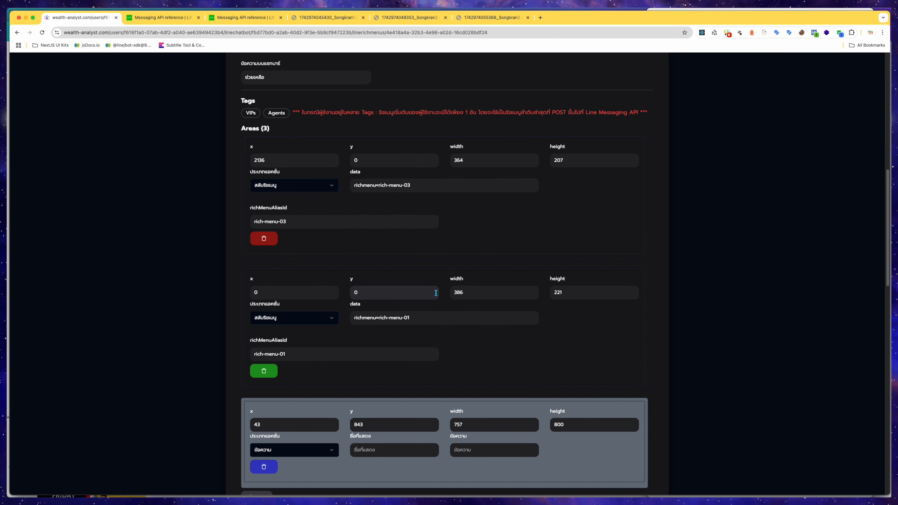
pyautogui.scroll(-1, 436, 293)
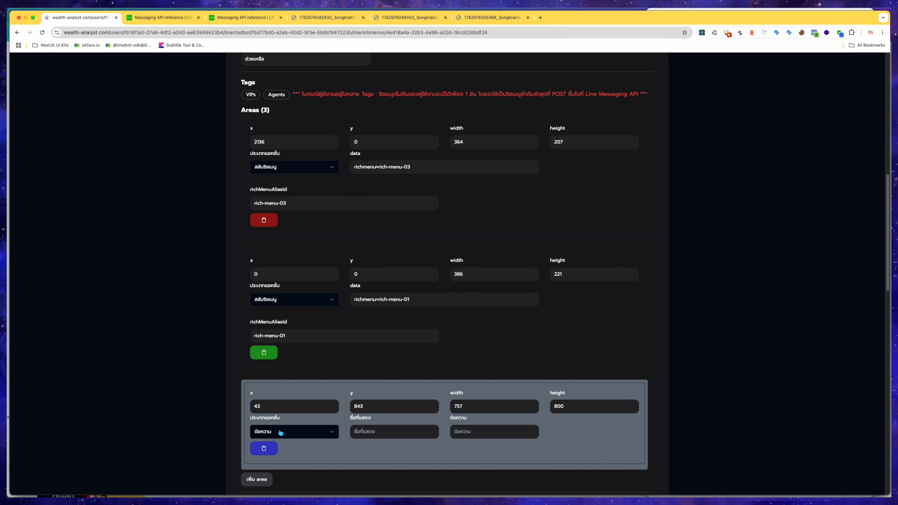
# Set the third area's display label and message text both to คู่มือใช้งาน.
pyautogui.click(382, 436)
pyautogui.write('คู่')
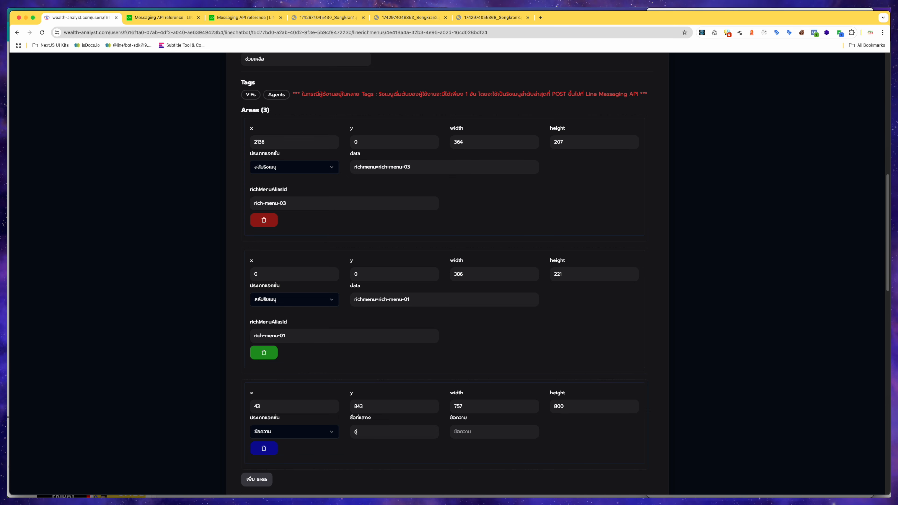
pyautogui.write('มือใช้งาน')
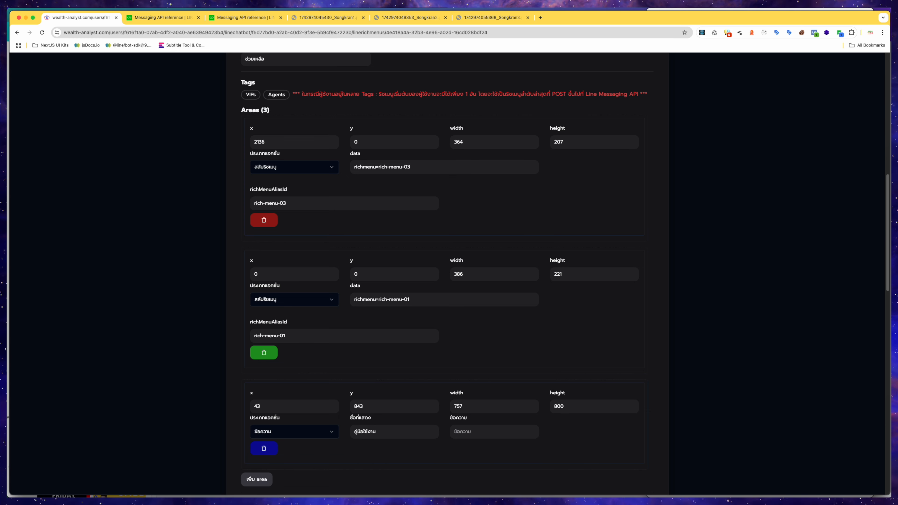
pyautogui.click(474, 431)
pyautogui.write('ค')
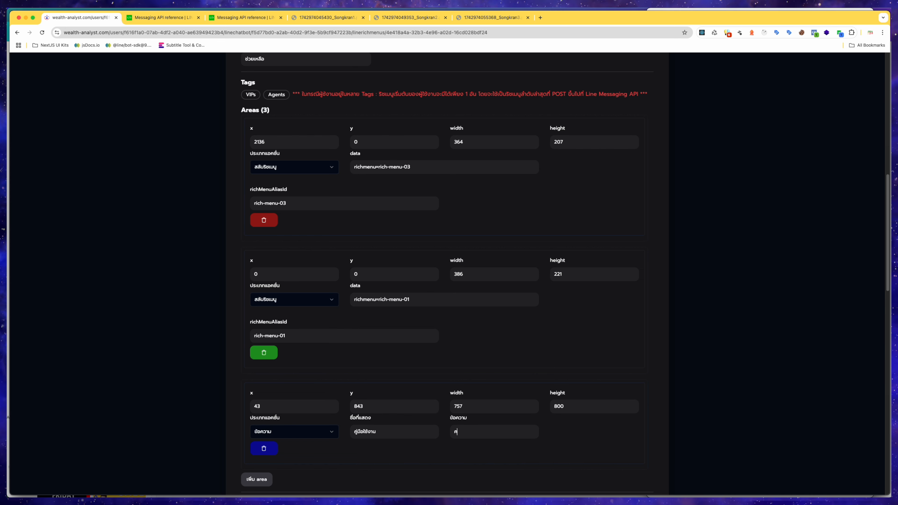
pyautogui.write('ู่มือ')
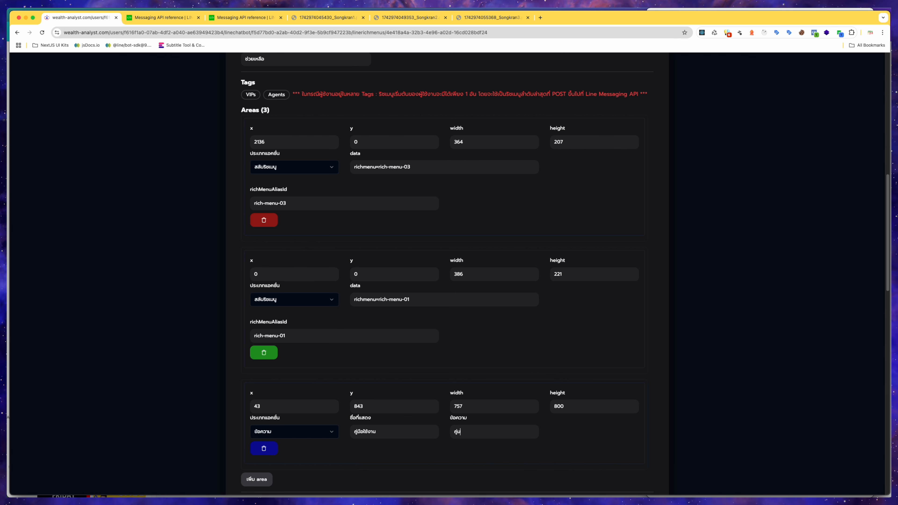
pyautogui.write('ใช้งาน')
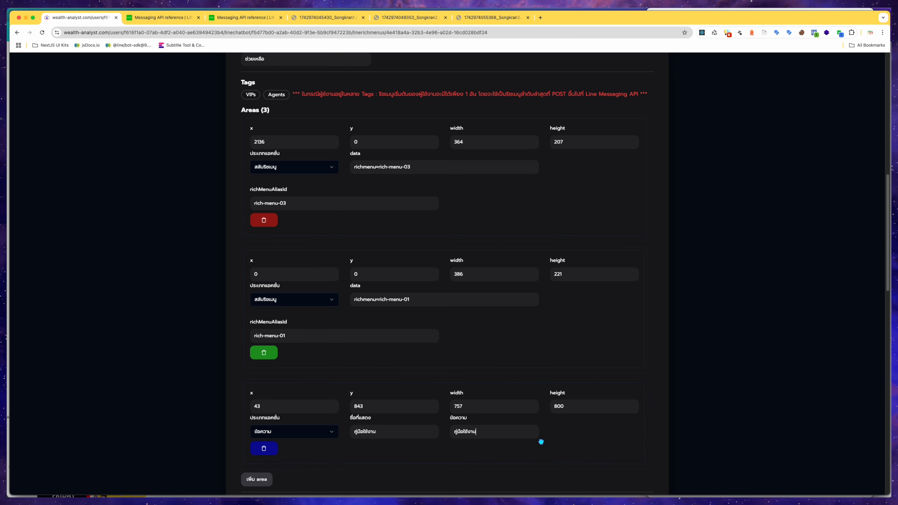
# Add a fourth area and draw it over the middle bottom button, about x 857, y 829, 779 × 821.
pyautogui.scroll(12, 663, 436)
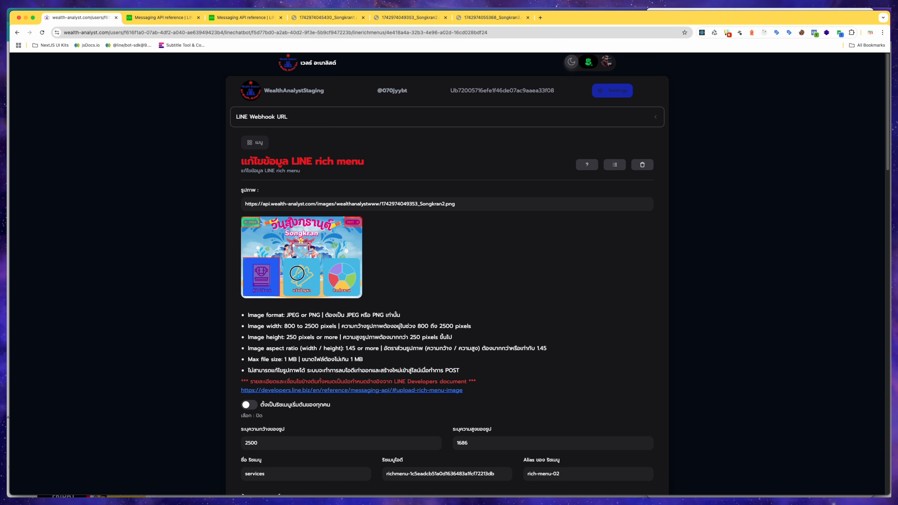
pyautogui.scroll(-5, 453, 285)
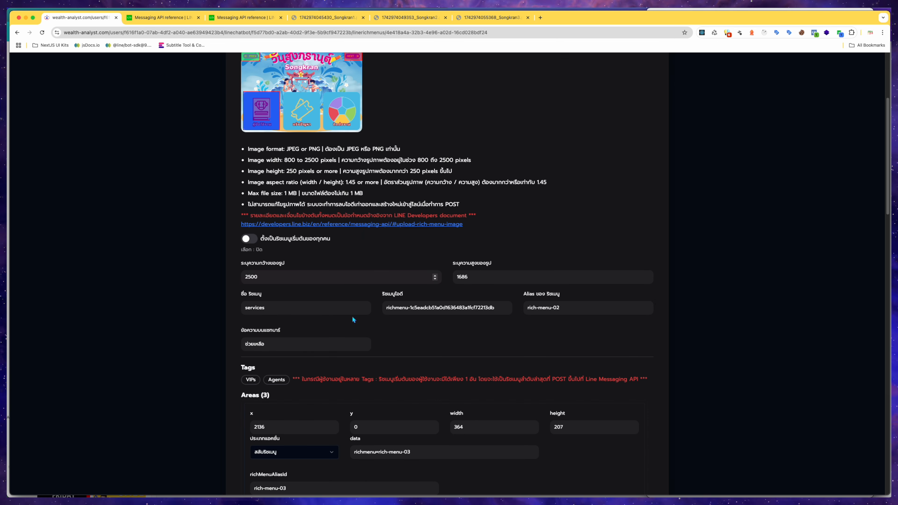
pyautogui.scroll(-5, 352, 316)
pyautogui.scroll(-6, 343, 339)
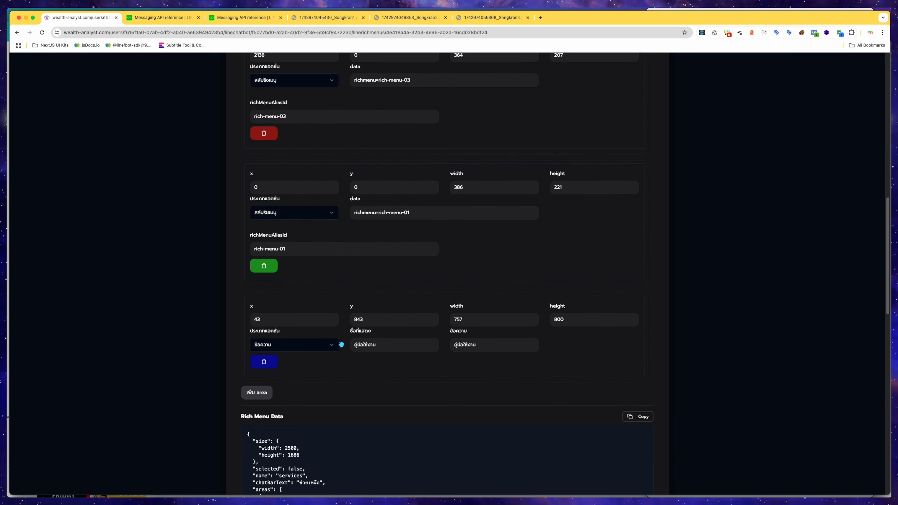
pyautogui.click(262, 398)
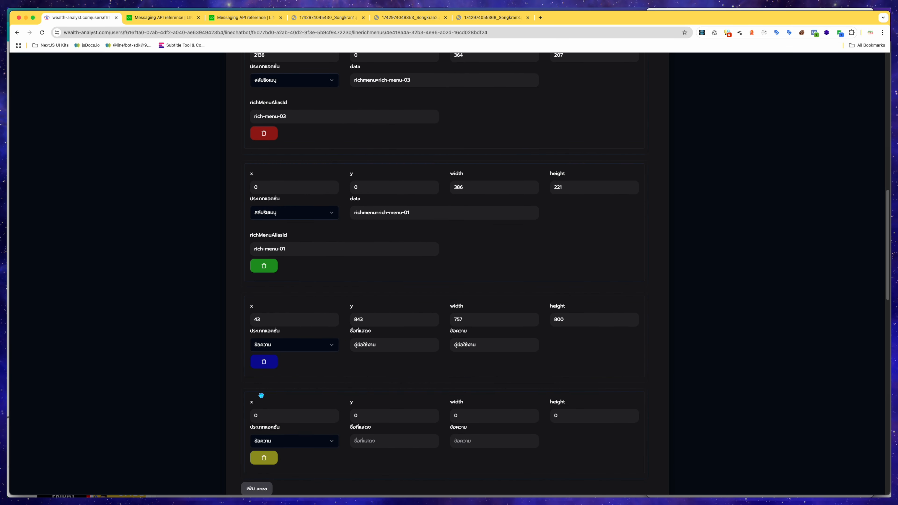
pyautogui.click(537, 401)
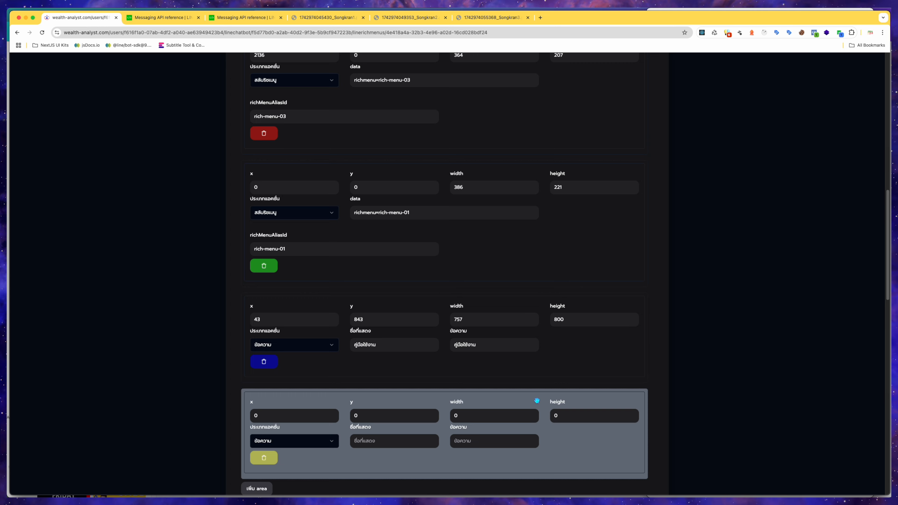
pyautogui.scroll(13, 537, 400)
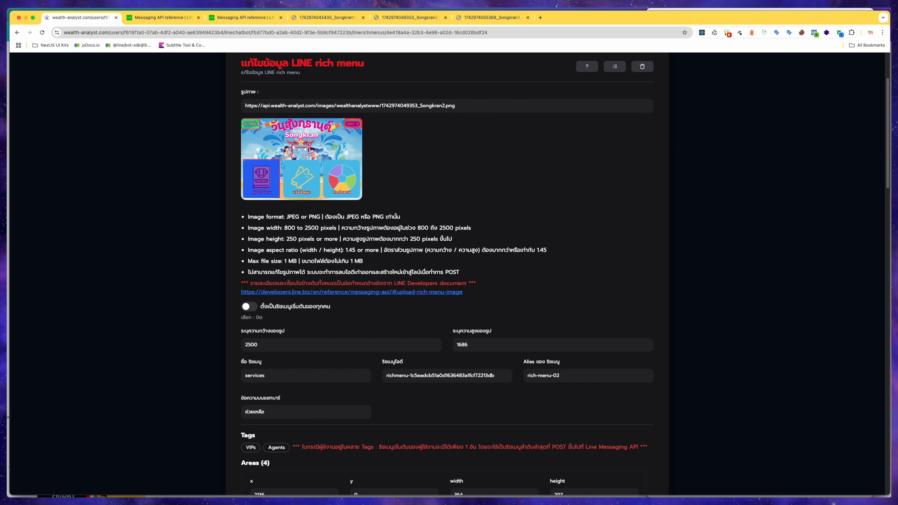
pyautogui.moveTo(282, 159); pyautogui.dragTo(320, 198)
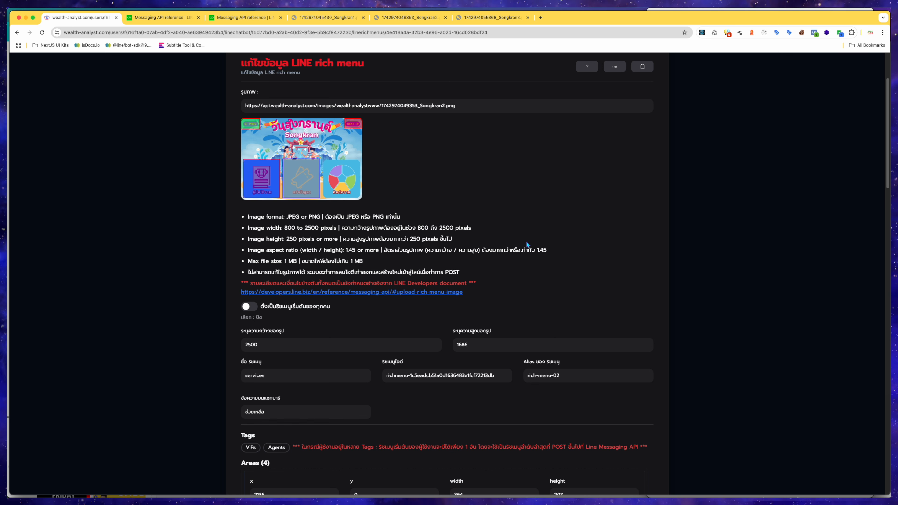
# Set the fourth area's action type to postback and its display label to แจ้งปัญหา.
pyautogui.scroll(-4, 545, 265)
pyautogui.scroll(-15, 588, 183)
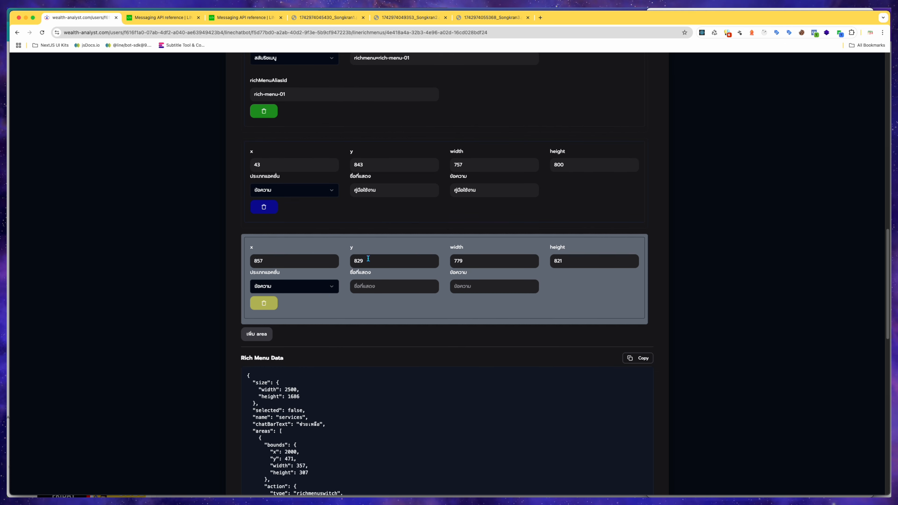
pyautogui.click(328, 286)
pyautogui.click(322, 305)
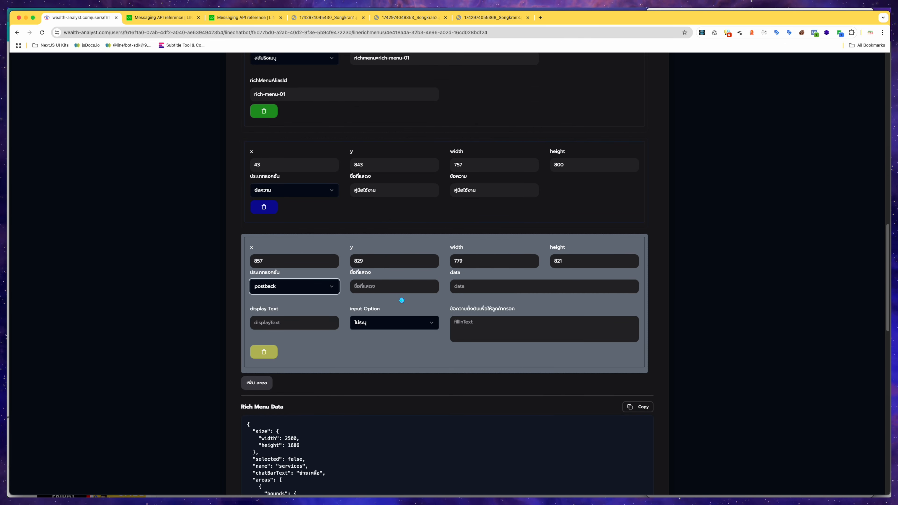
pyautogui.click(396, 287)
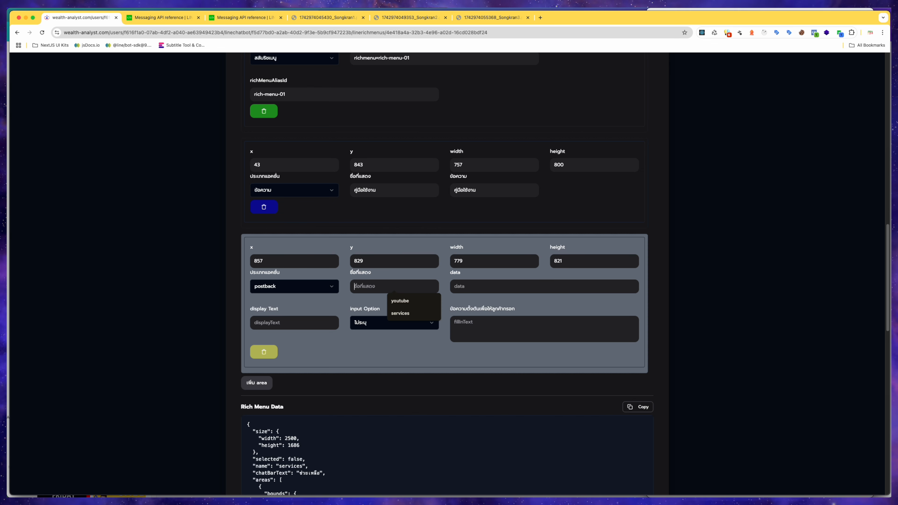
pyautogui.write('c0h')
pyautogui.press('BackSpace')
pyautogui.write('แจ้งปัญหา')
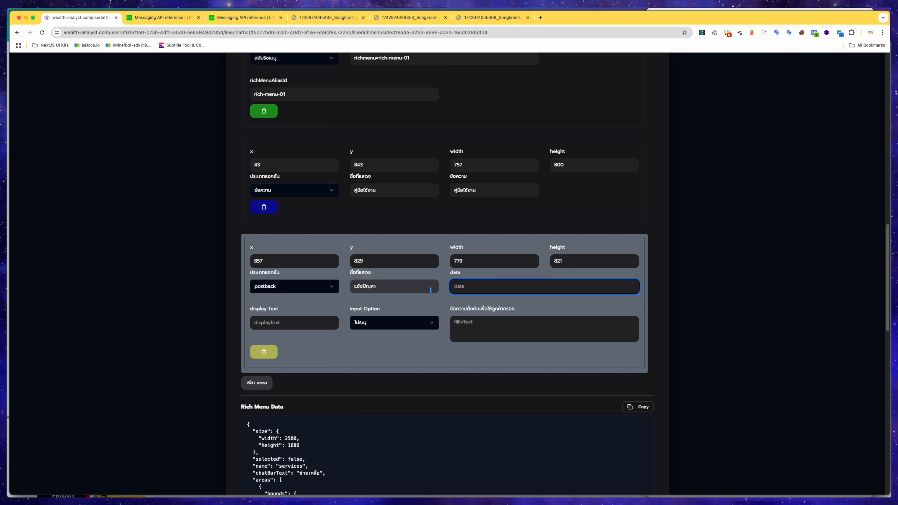
# Try to save the rich menu.
pyautogui.click(483, 287)
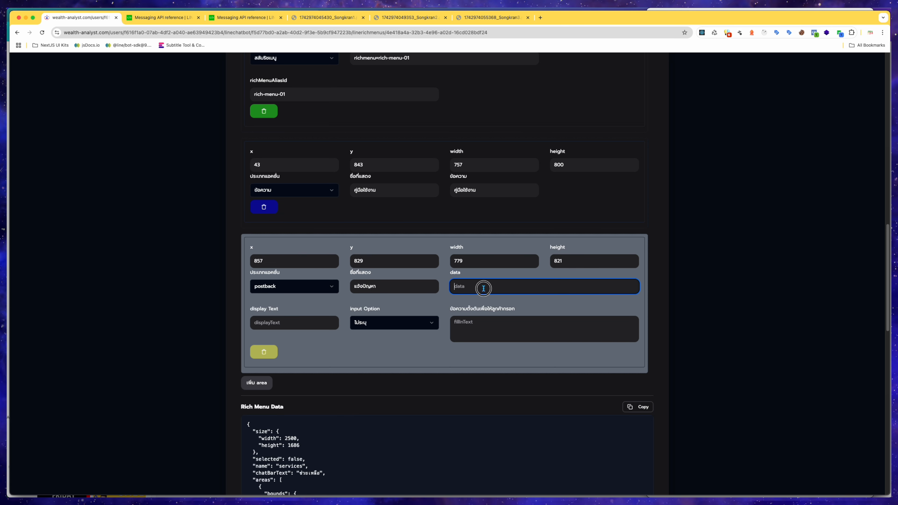
pyautogui.click(731, 278)
pyautogui.scroll(-15, 393, 317)
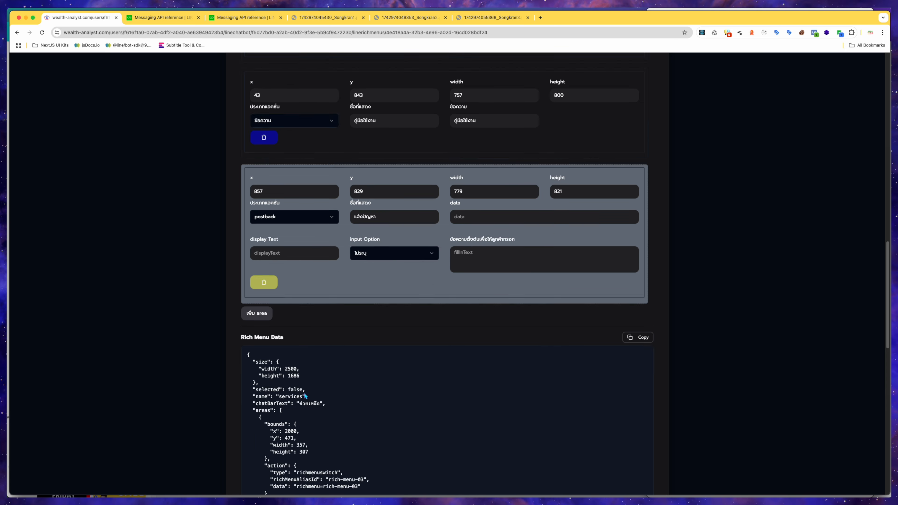
pyautogui.scroll(3, 304, 397)
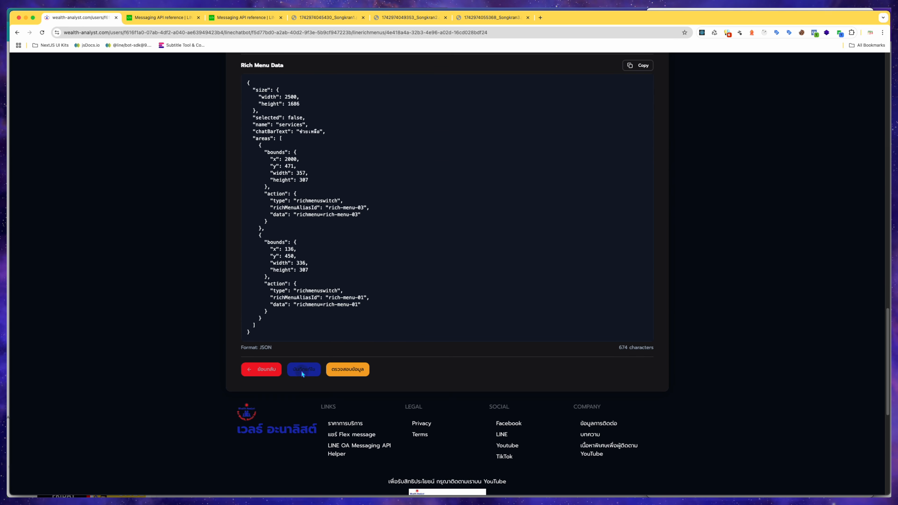
pyautogui.click(300, 371)
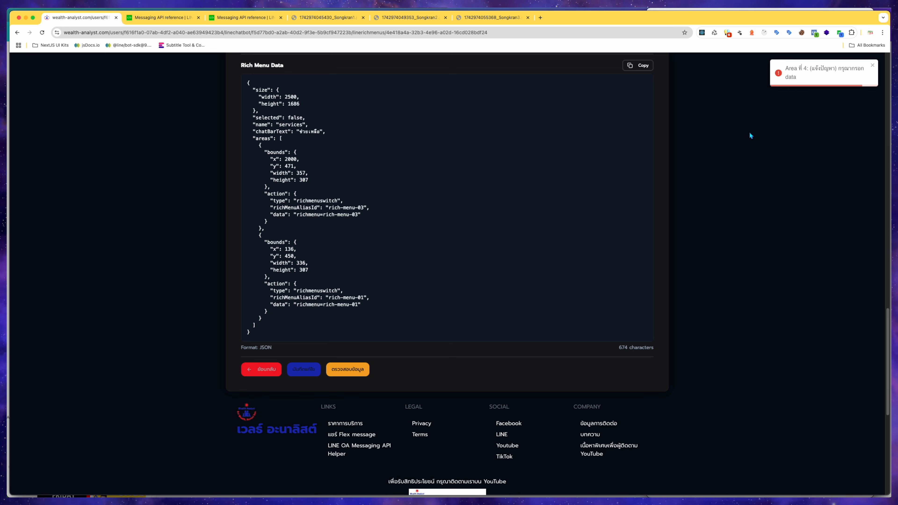
# Enter data as the fourth area's postback data.
pyautogui.scroll(6, 670, 210)
pyautogui.click(485, 177)
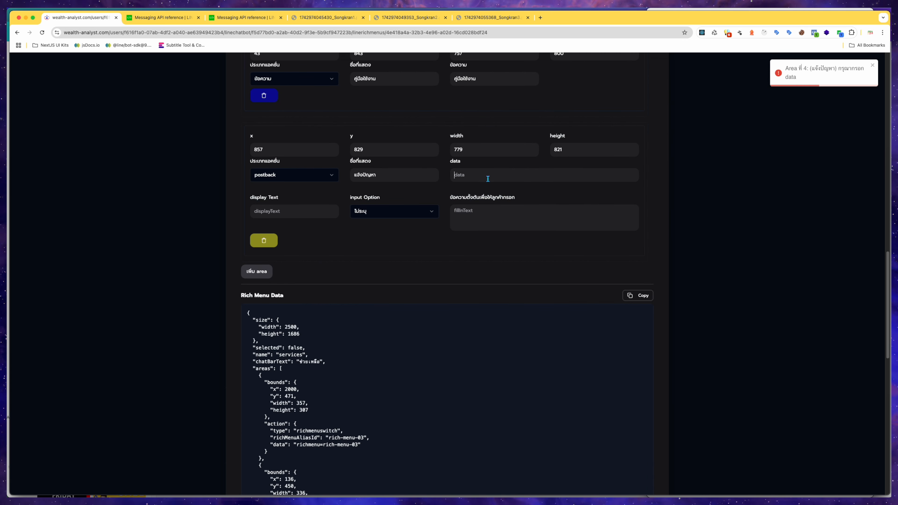
pyautogui.scroll(3, 658, 226)
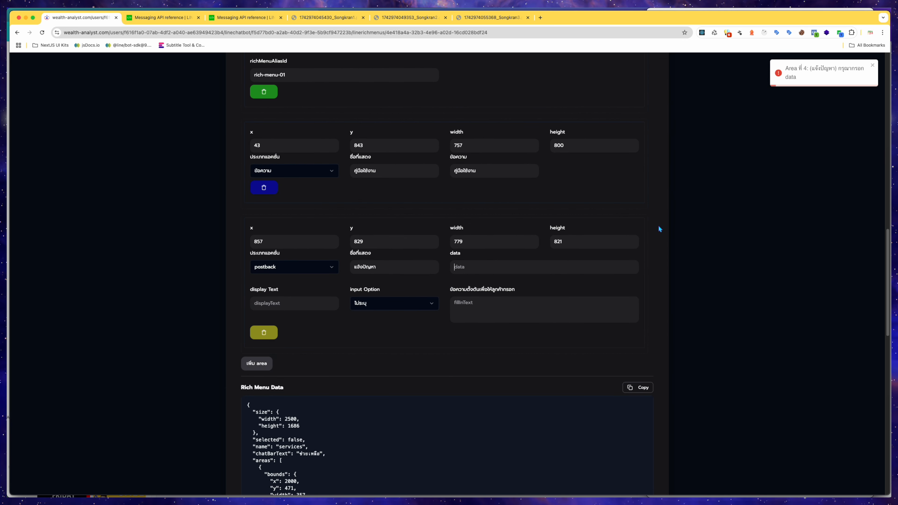
pyautogui.write('ก')
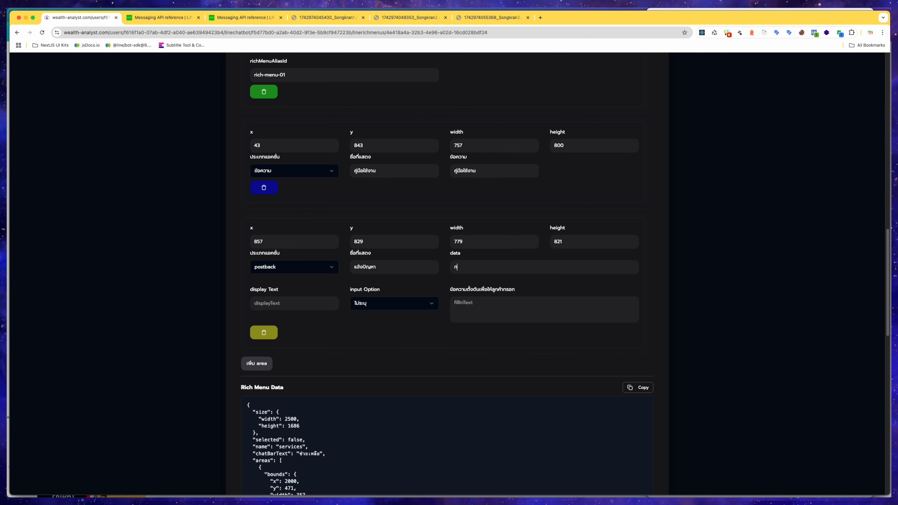
pyautogui.press('BackSpace')
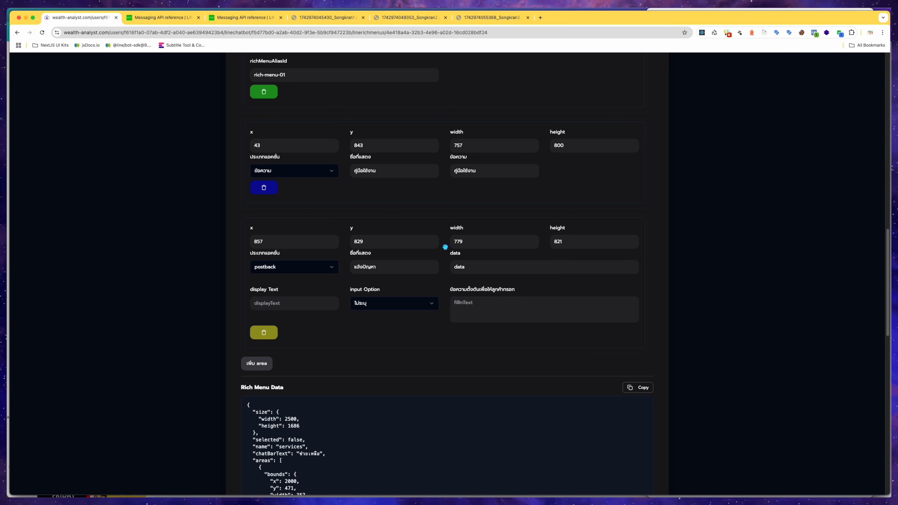
pyautogui.click(473, 268)
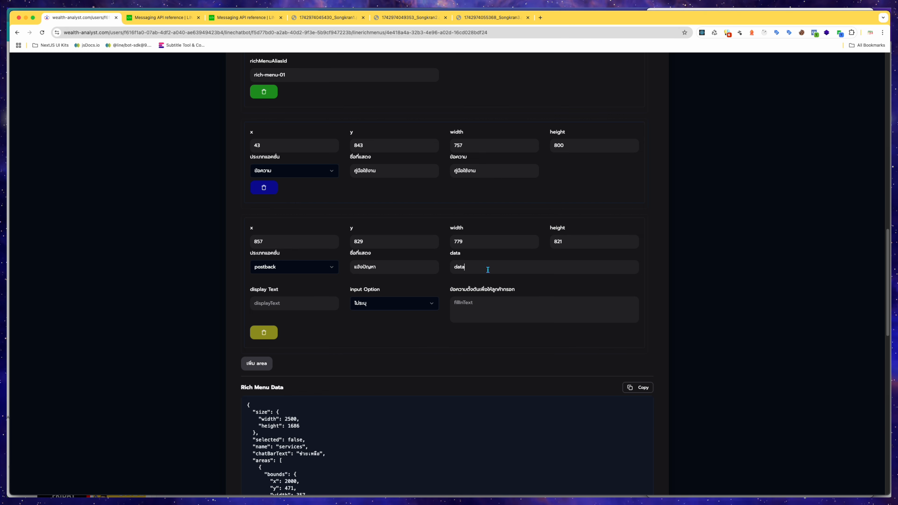
pyautogui.doubleClick(484, 268)
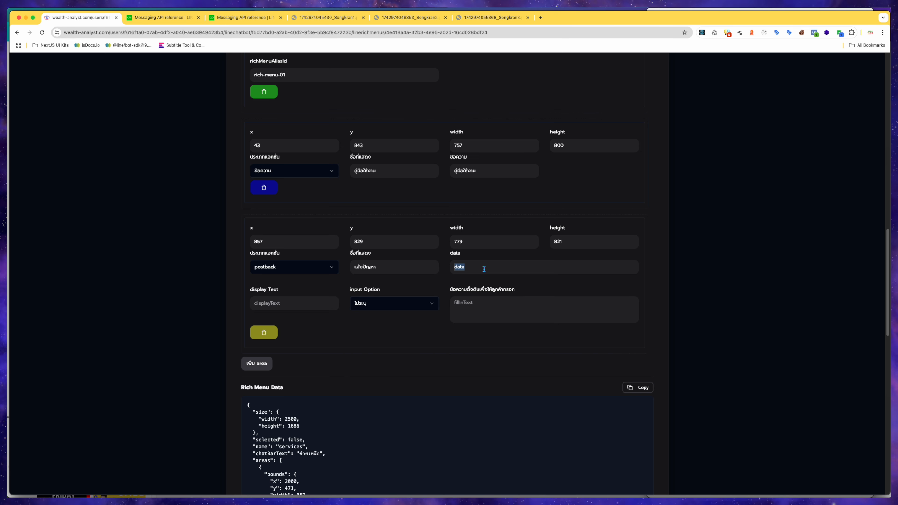
# Copy the display label into the fourth area's display text as แจ้งปัญหา.
pyautogui.click(315, 304)
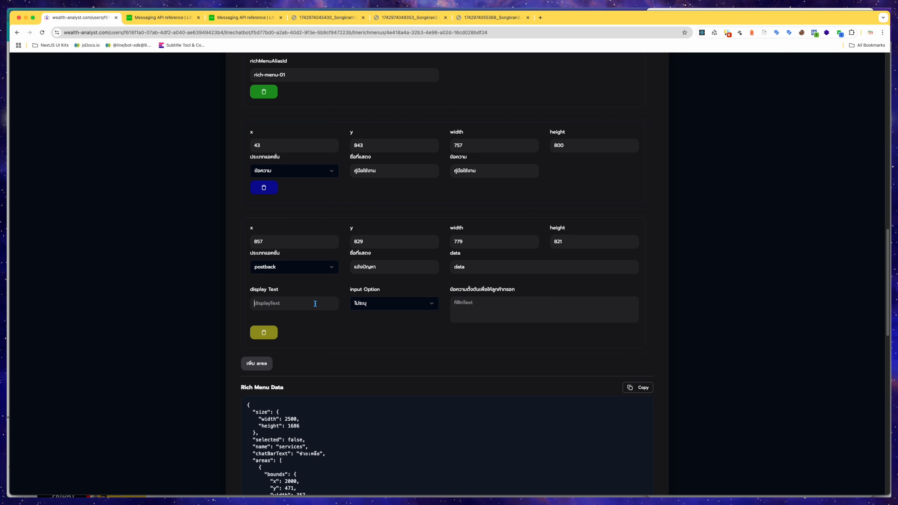
pyautogui.moveTo(384, 268); pyautogui.dragTo(347, 267)
pyautogui.press('super+c')
pyautogui.click(308, 302)
pyautogui.press('super+v')
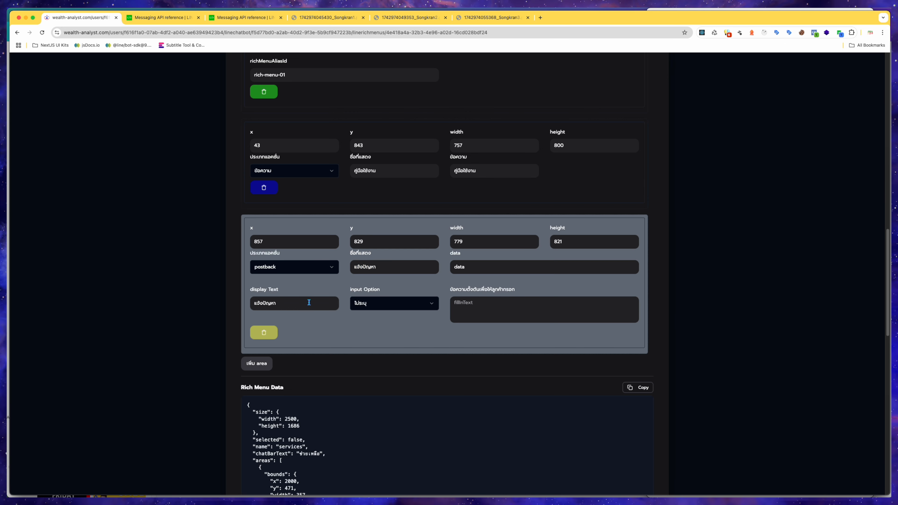
# Set the fourth area's input option to เปิดคีย์บอร์ด.
pyautogui.click(601, 339)
pyautogui.click(431, 303)
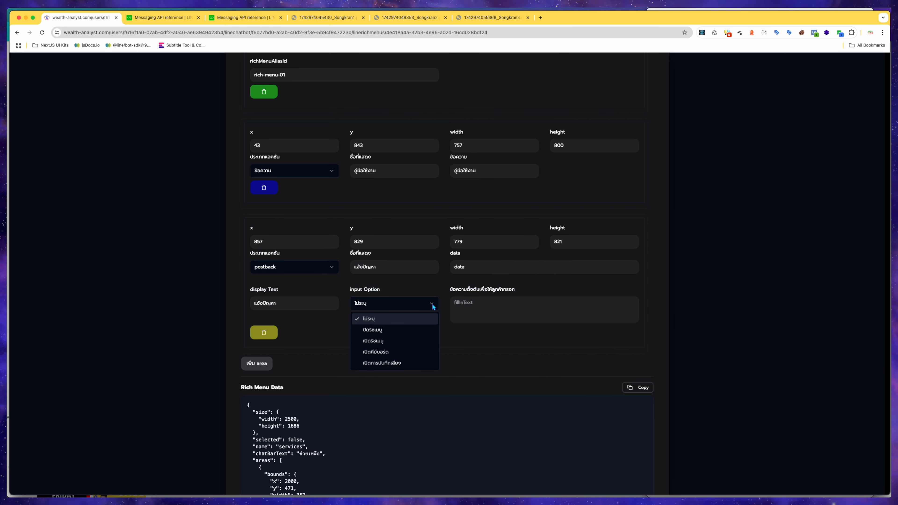
pyautogui.click(412, 351)
# Set the fourth area's fill-in text to แจ้งปัญหา :.
pyautogui.click(480, 310)
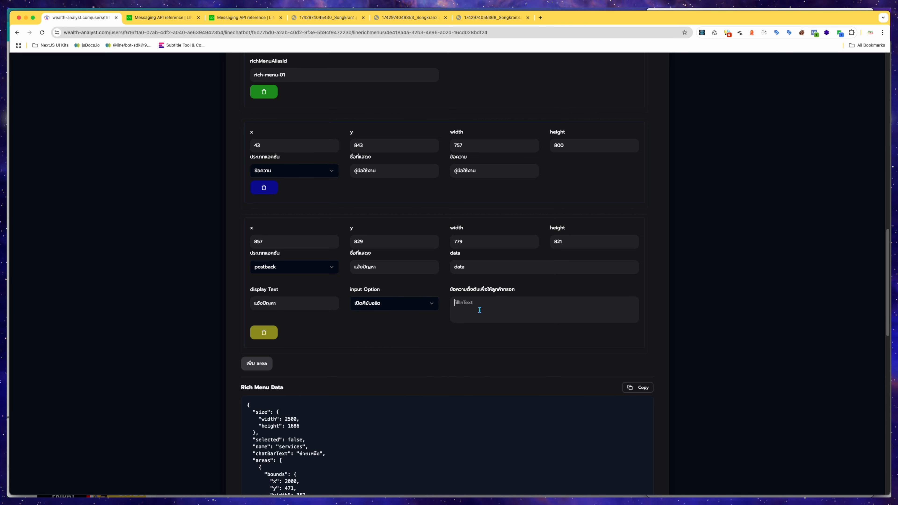
pyautogui.write('แจ้งป')
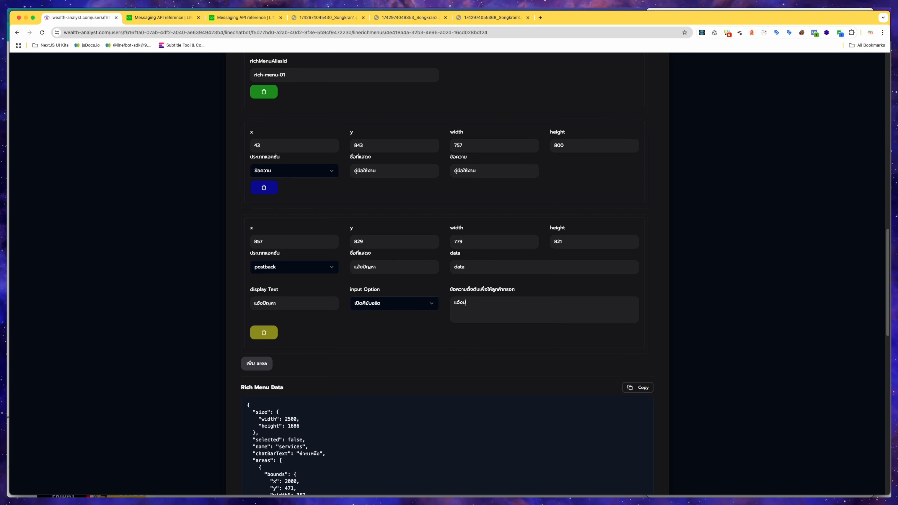
pyautogui.write('ัญหา :')
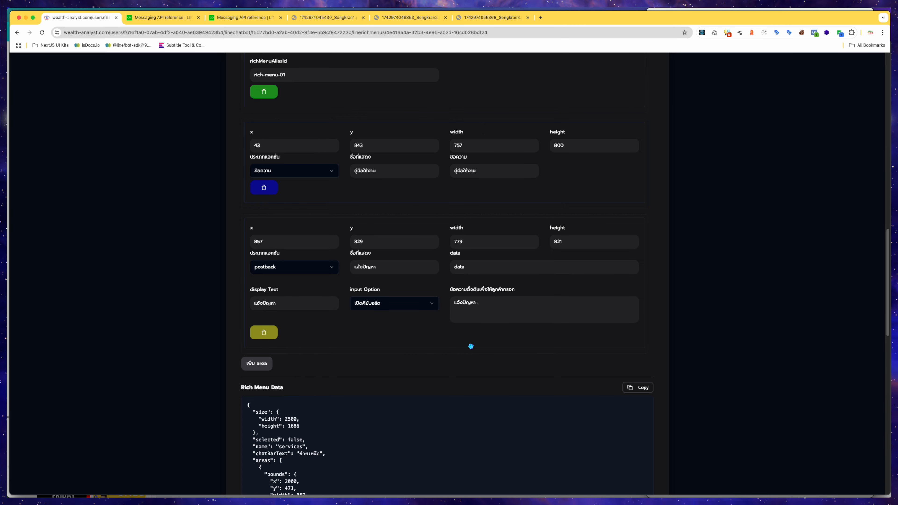
# Add a fifth area and draw it over the right bottom button, about x 1686, y 814, 771 × 843.
pyautogui.scroll(1, 479, 368)
pyautogui.scroll(20, 463, 363)
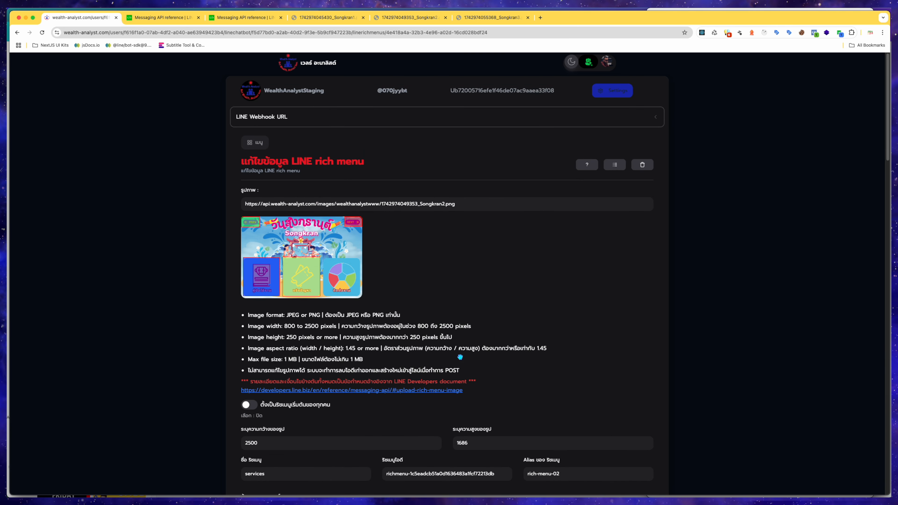
pyautogui.scroll(-18, 397, 389)
pyautogui.click(256, 443)
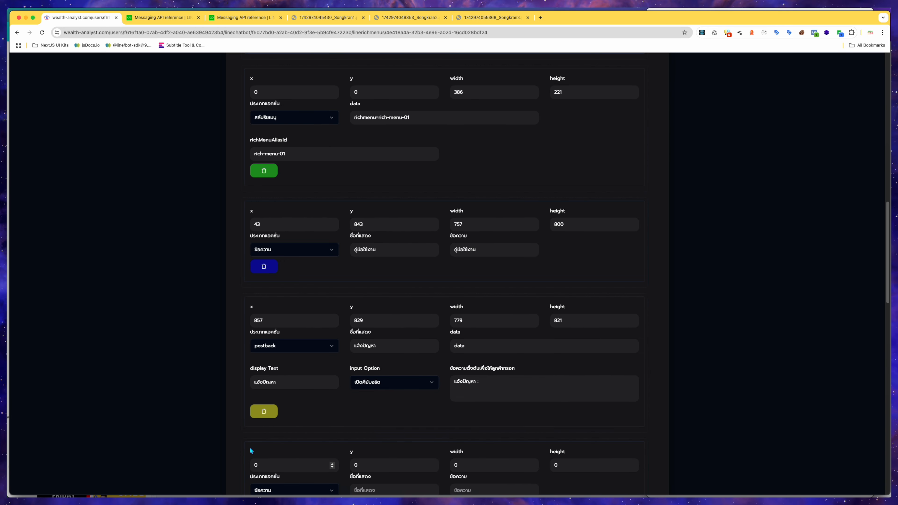
pyautogui.scroll(10, 232, 467)
pyautogui.scroll(-15, 231, 467)
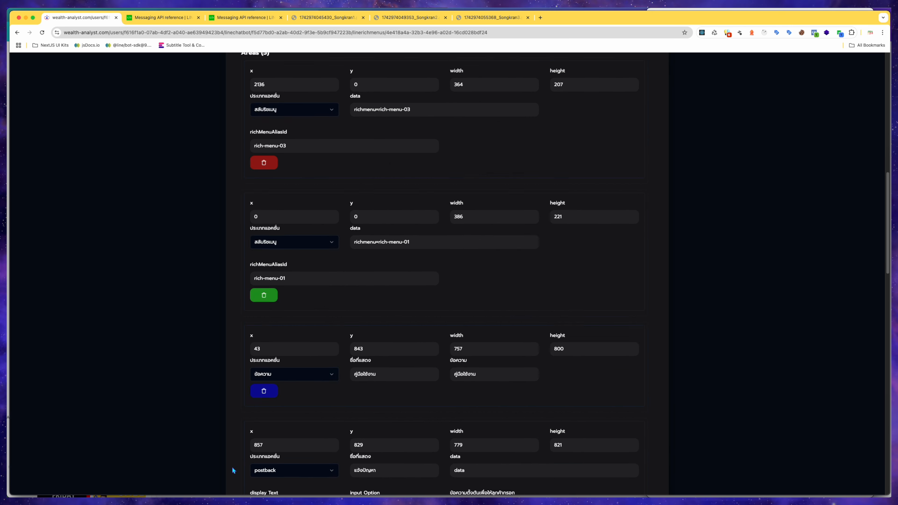
pyautogui.click(473, 315)
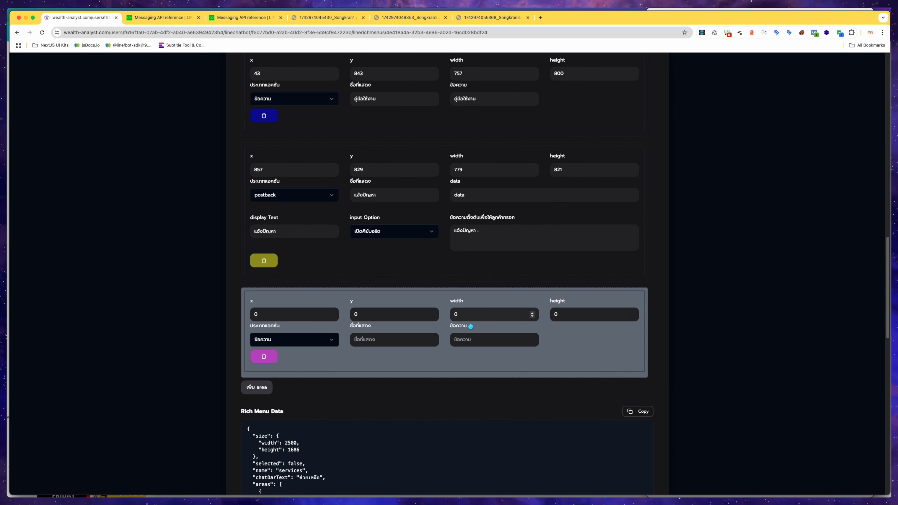
pyautogui.scroll(7, 466, 340)
pyautogui.scroll(15, 465, 347)
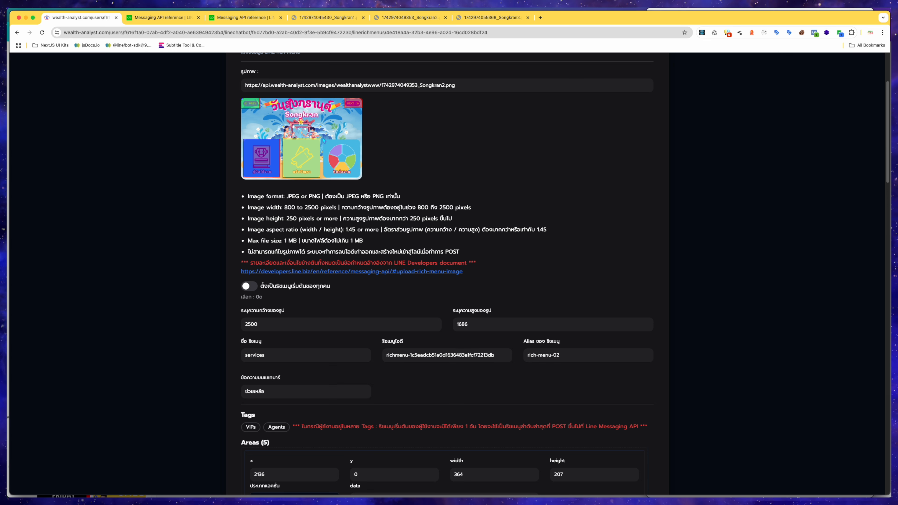
pyautogui.moveTo(323, 139); pyautogui.dragTo(359, 178)
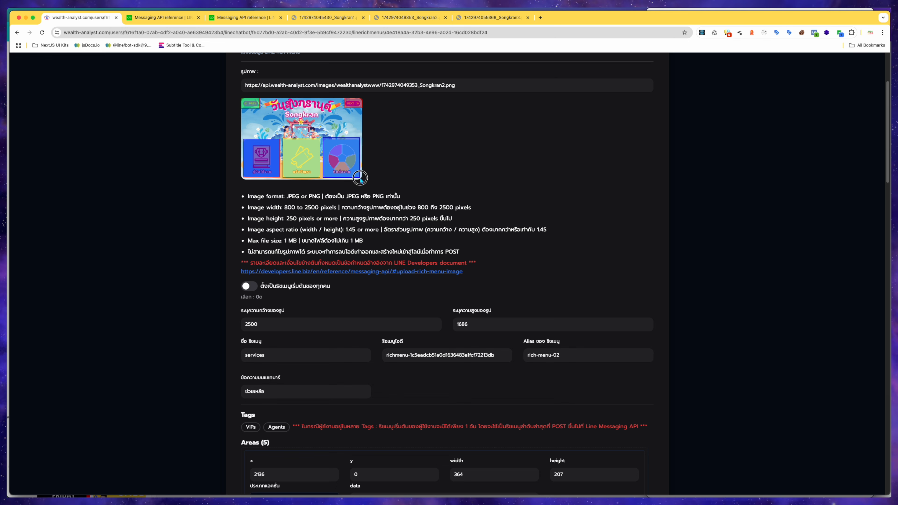
pyautogui.scroll(-6, 495, 177)
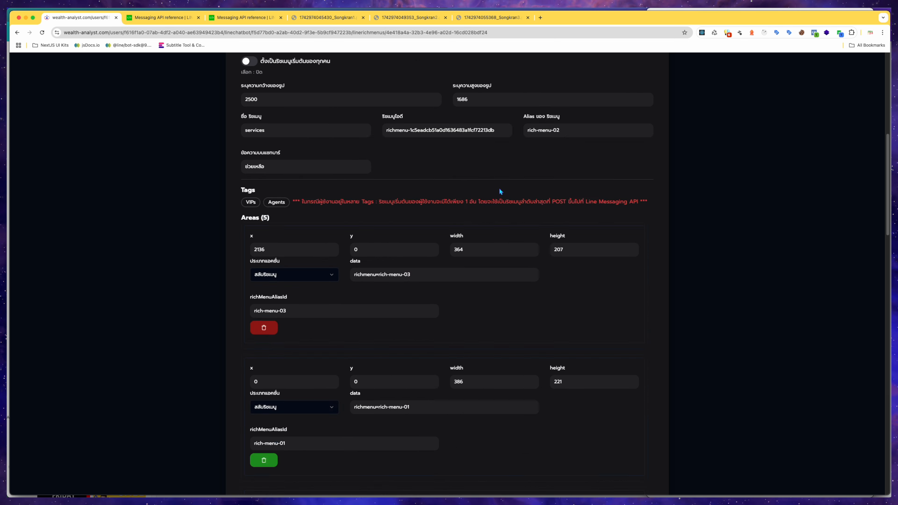
pyautogui.scroll(-8, 500, 187)
pyautogui.scroll(-4, 371, 332)
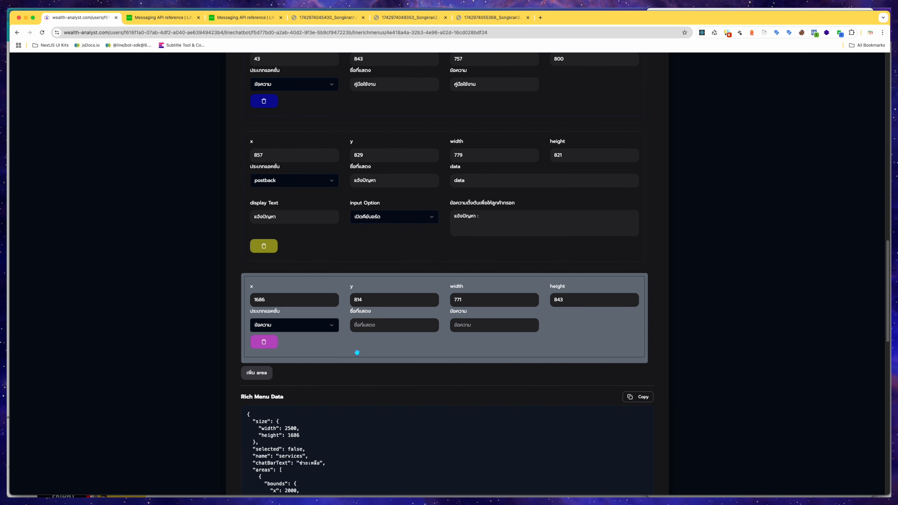
# Set the fifth area's display label and message text both to ติดต่องาน.
pyautogui.click(373, 324)
pyautogui.write('ด')
pyautogui.write('ิดต่องาน')
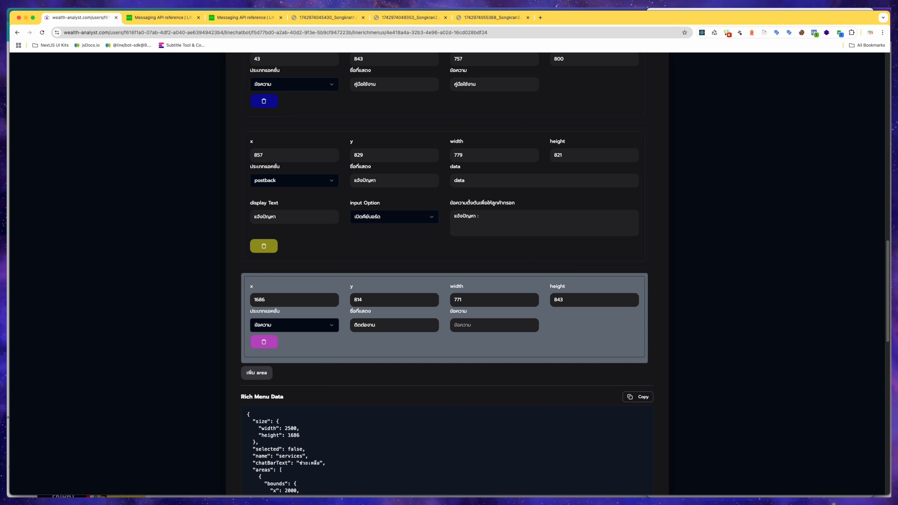
pyautogui.press('Tab')
pyautogui.write('ติดต่องาน')
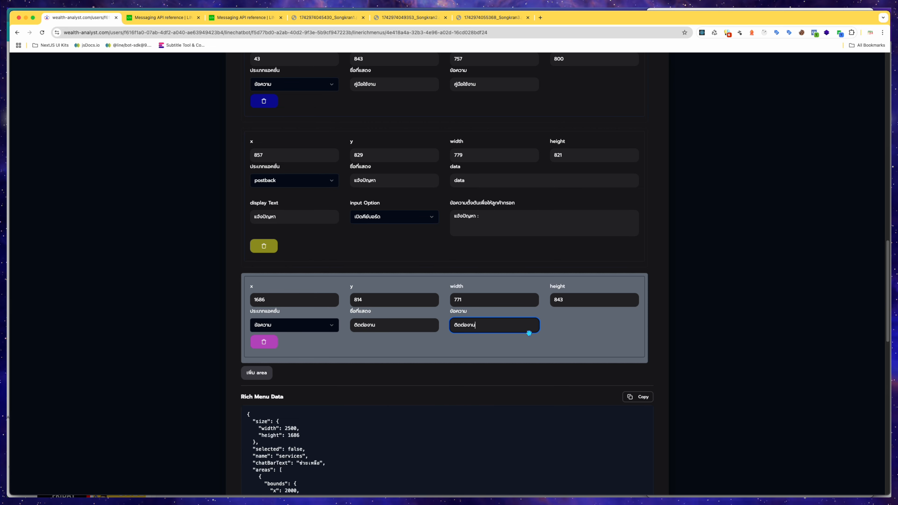
pyautogui.click(561, 331)
# Save the services rich menu and highlight its name and alias rich-menu-02 in the rich menu list.
pyautogui.scroll(20, 560, 331)
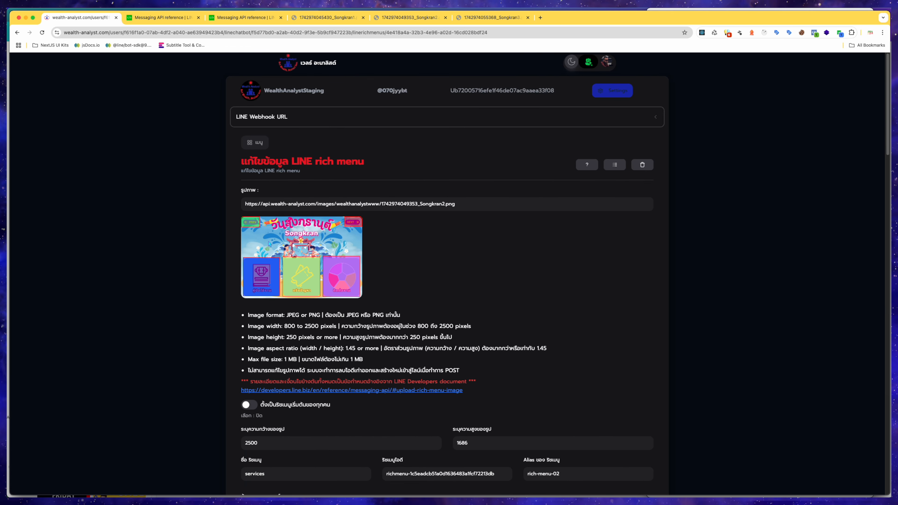
pyautogui.scroll(-20, 400, 257)
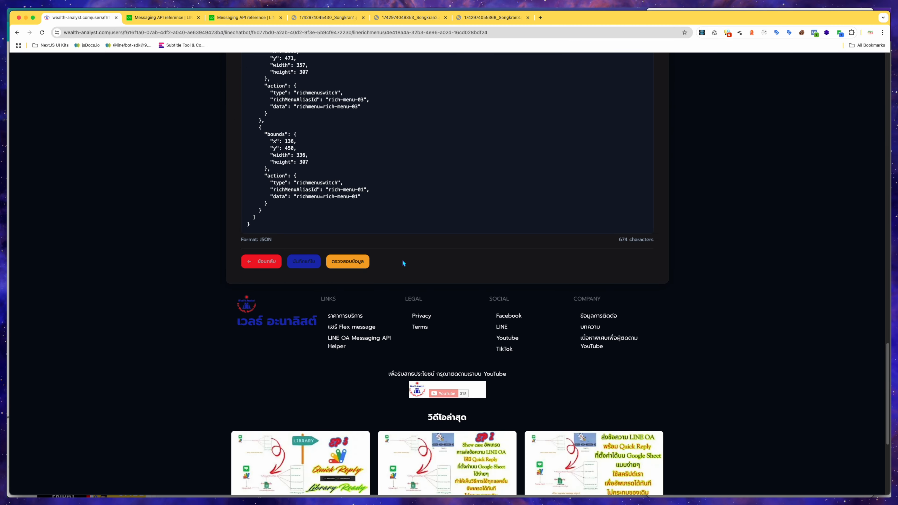
pyautogui.click(312, 260)
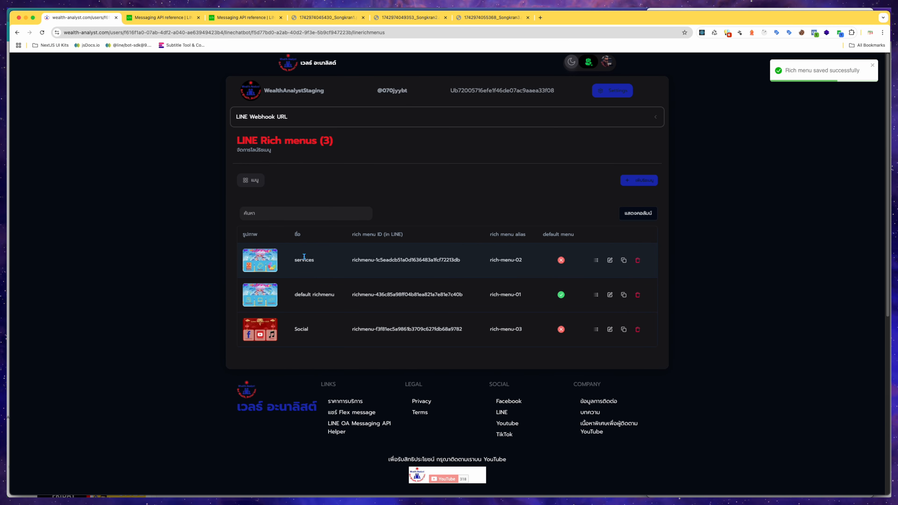
pyautogui.doubleClick(304, 260)
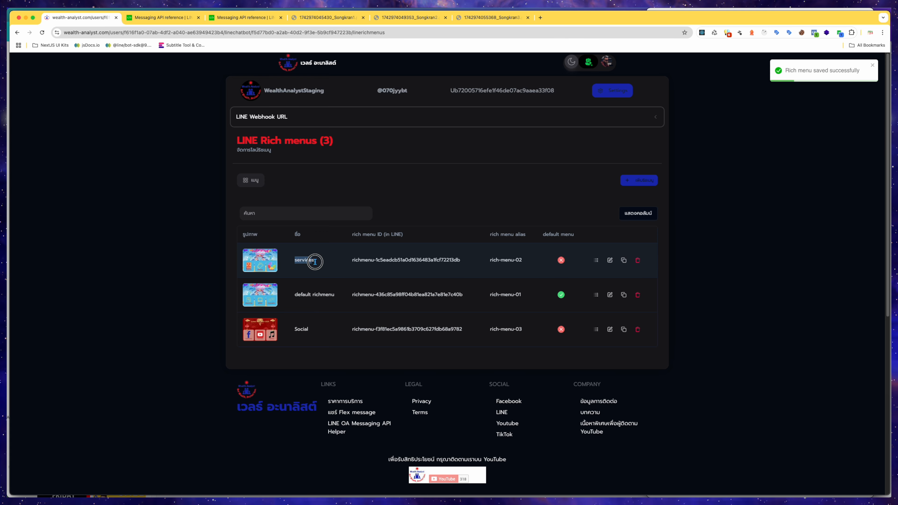
pyautogui.moveTo(491, 261); pyautogui.dragTo(522, 261)
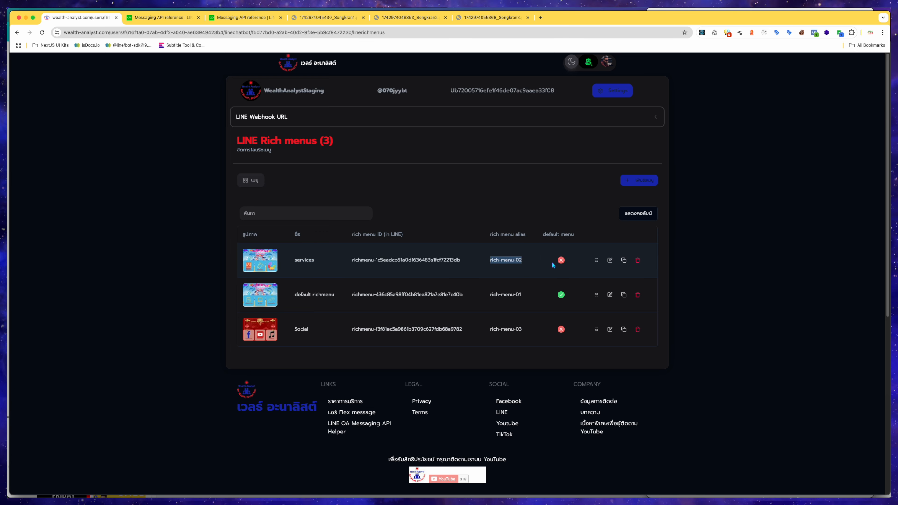
# Open the services rich menu, validate its JSON and post it to LINE.
pyautogui.click(610, 261)
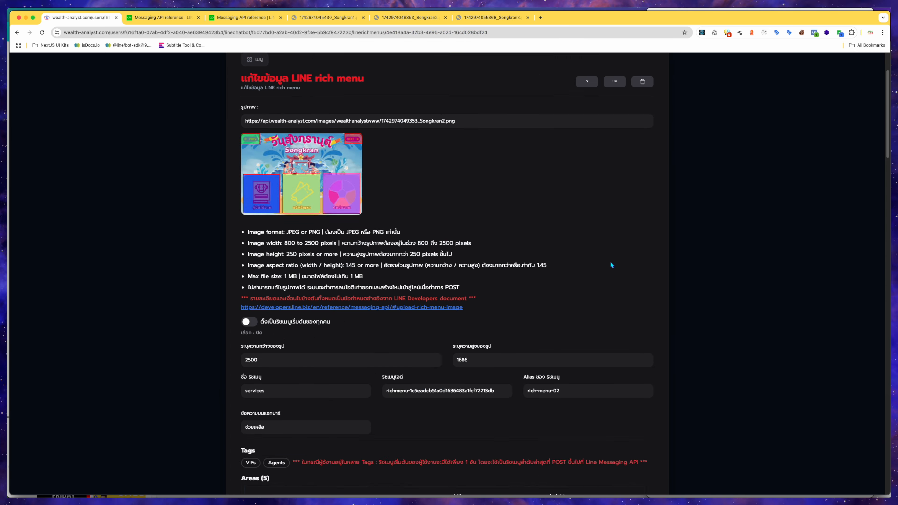
pyautogui.scroll(-20, 609, 269)
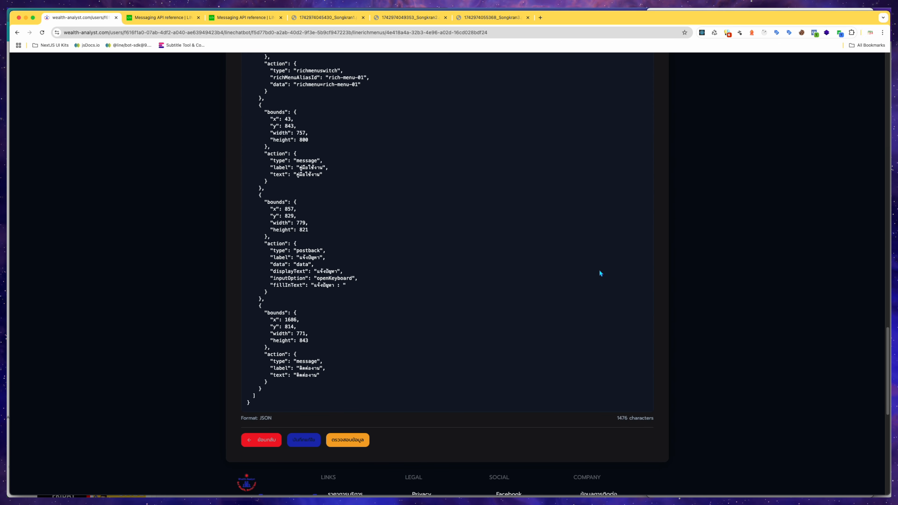
pyautogui.click(355, 445)
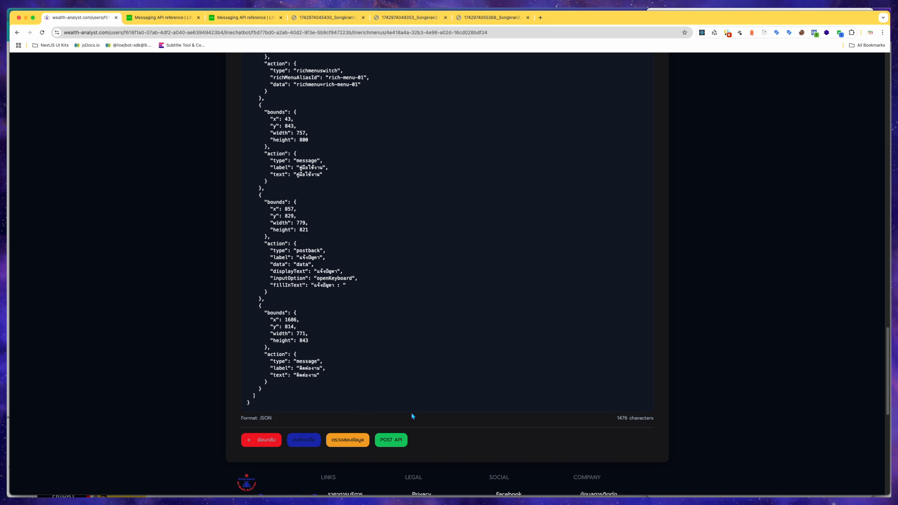
pyautogui.click(406, 441)
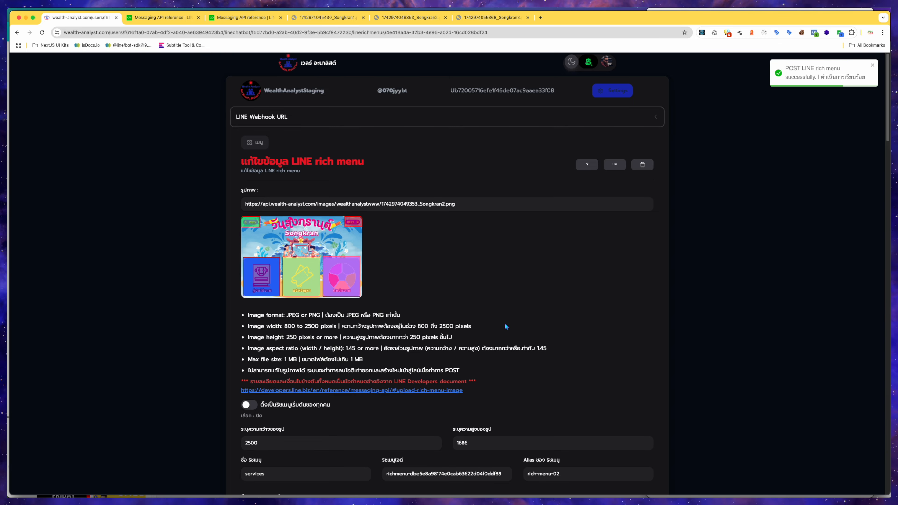
# Switch to the phone's LINE chat, move to the next rich menu and tap the คู่มือใช้งาน button.
pyautogui.hotkey('ctrl', 'Up')
pyautogui.click(824, 152)
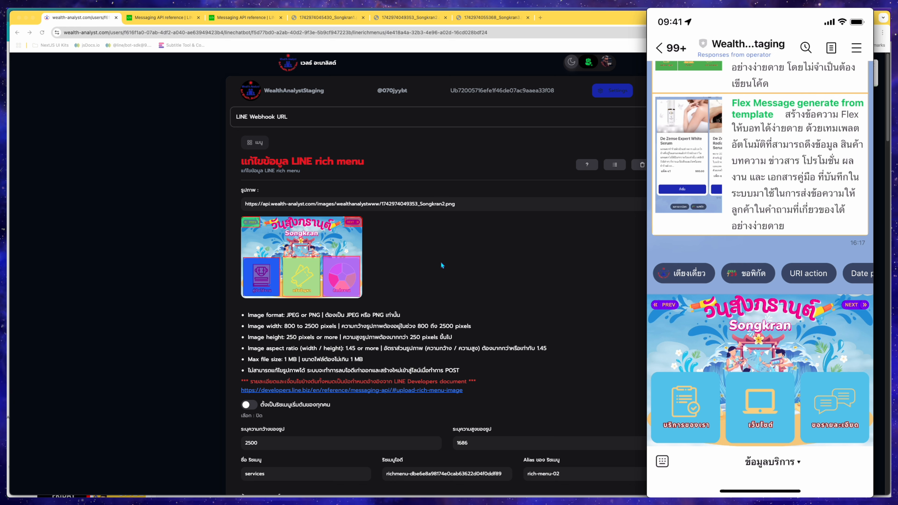
pyautogui.click(856, 305)
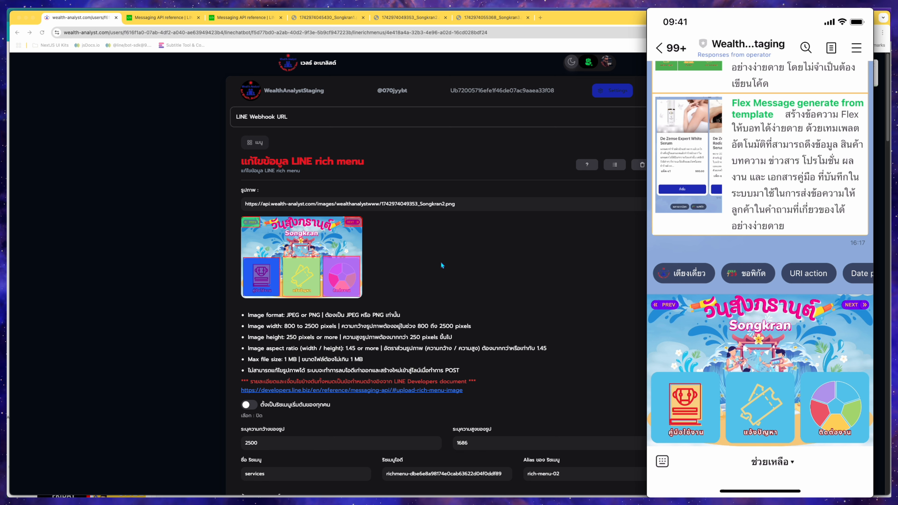
pyautogui.click(684, 403)
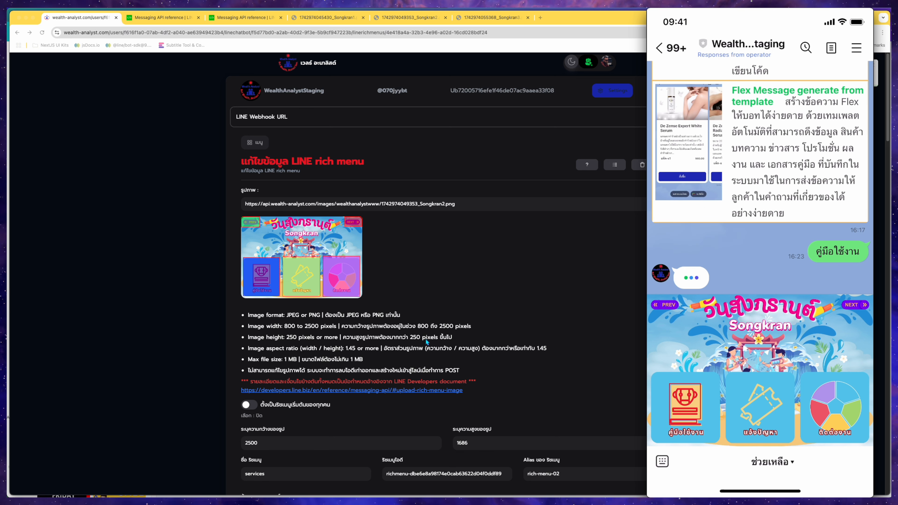
# Test the แจ้งปัญหา button by sending สวัสดี after its fill-in text in the chat.
pyautogui.scroll(-5, 433, 304)
pyautogui.scroll(-14, 426, 345)
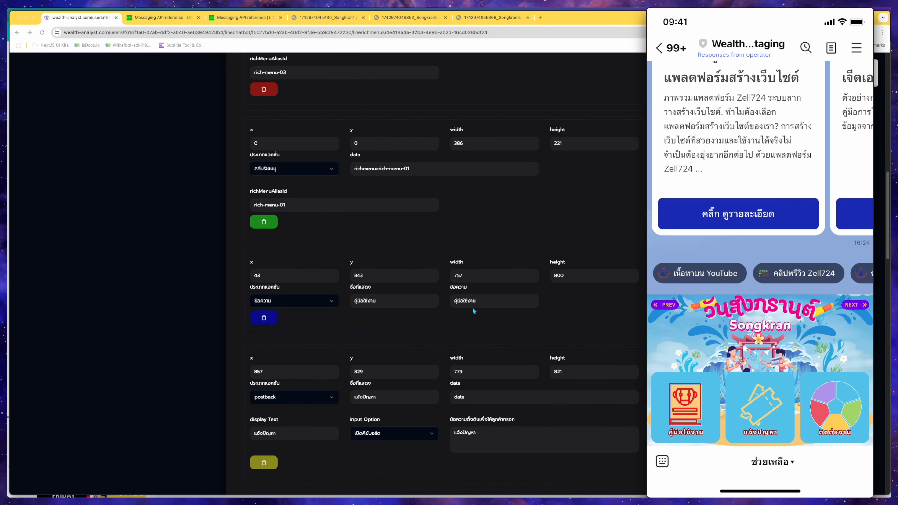
pyautogui.scroll(-2, 458, 331)
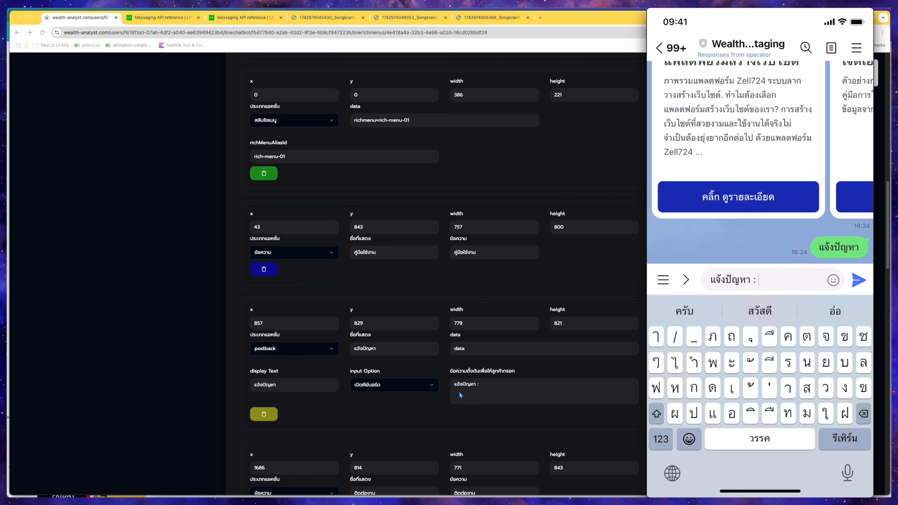
pyautogui.write('สวัสดี')
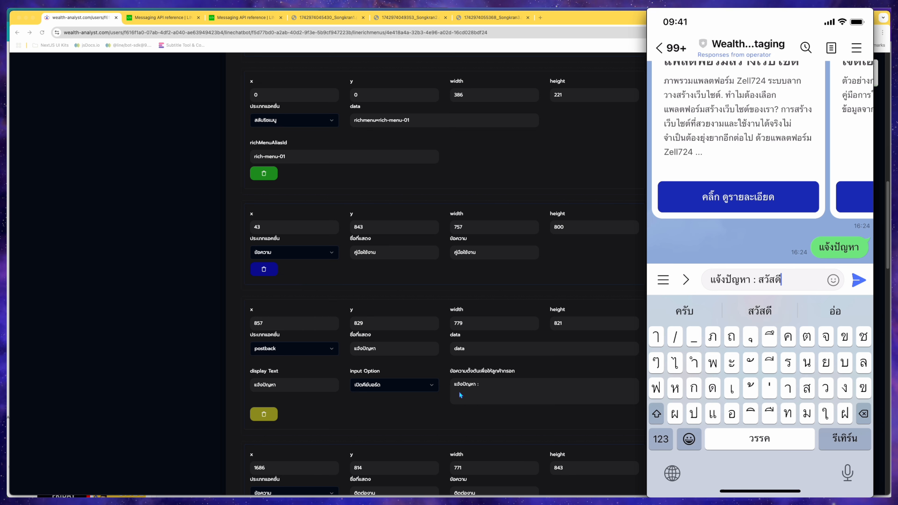
pyautogui.press('Return')
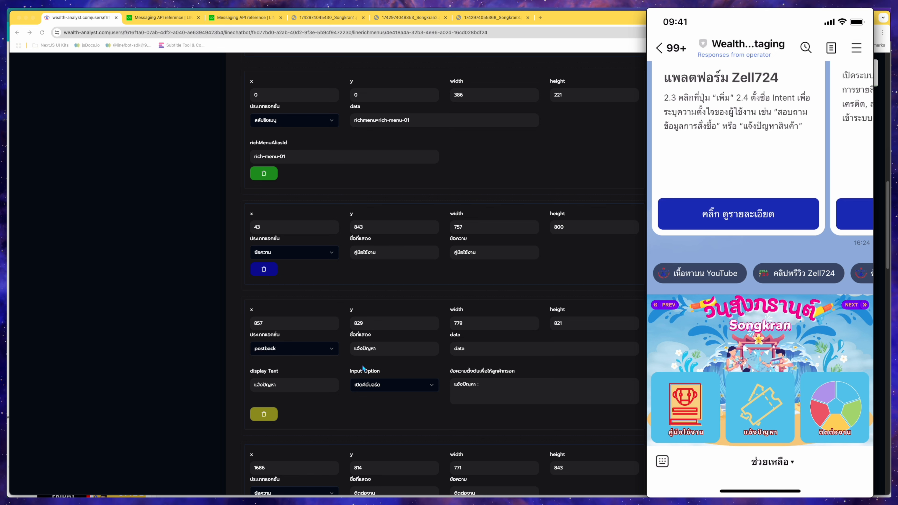
# Test the ติดต่องาน button and the PREV and NEXT switching between rich menus in the chat.
pyautogui.click(833, 412)
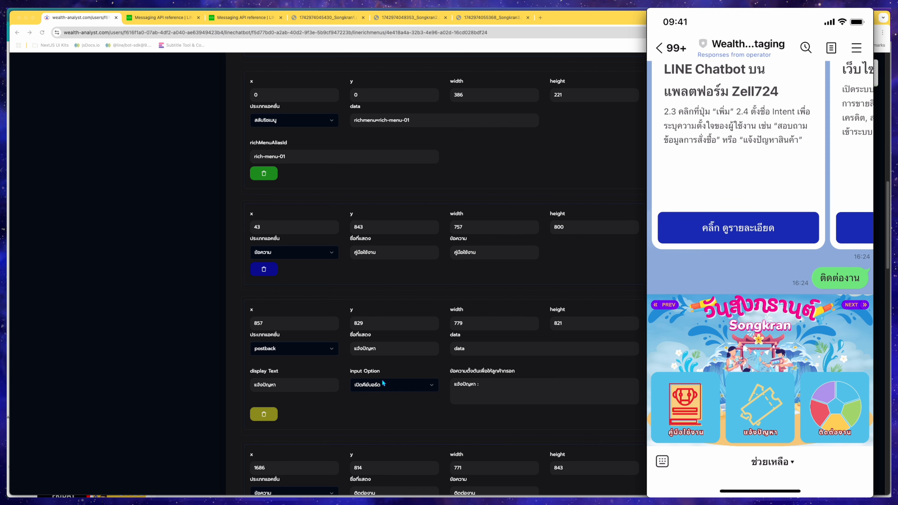
pyautogui.click(667, 306)
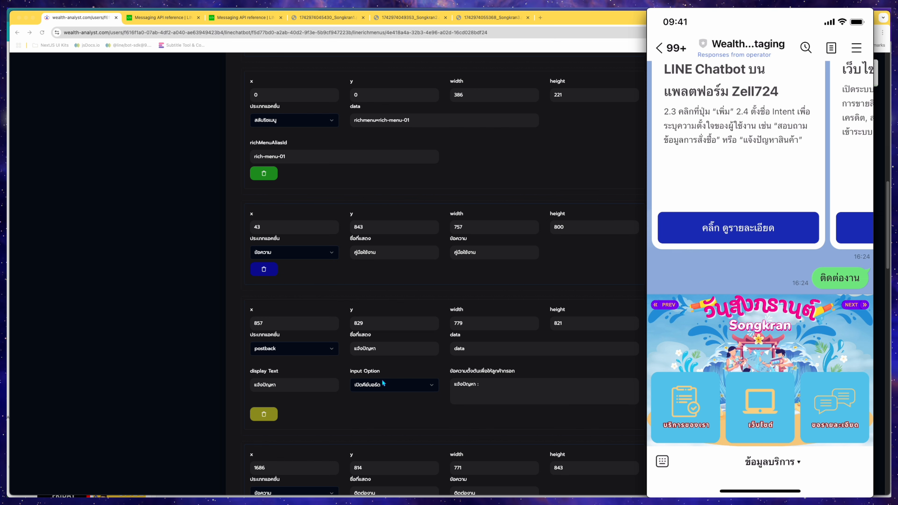
pyautogui.click(856, 305)
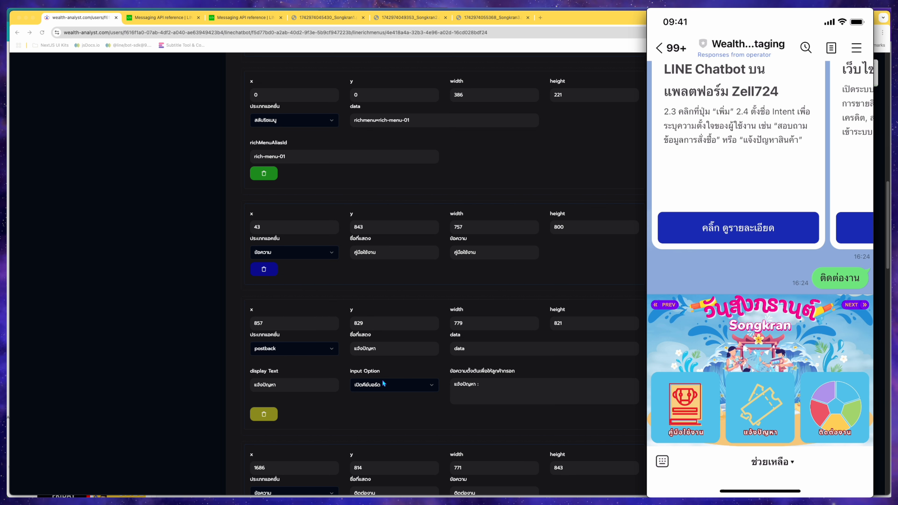
pyautogui.click(855, 305)
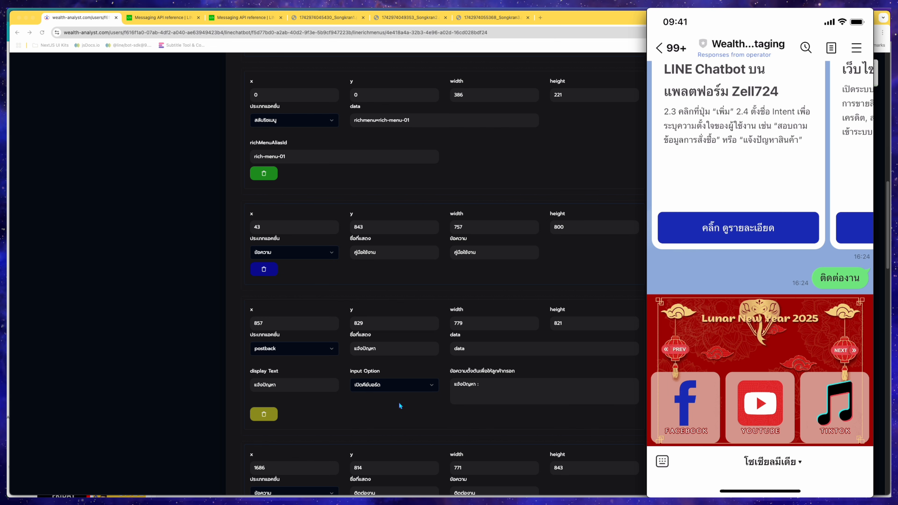
# Return to the rich menu list and highlight the Social menu's name, rich menu ID and alias.
pyautogui.scroll(-15, 422, 337)
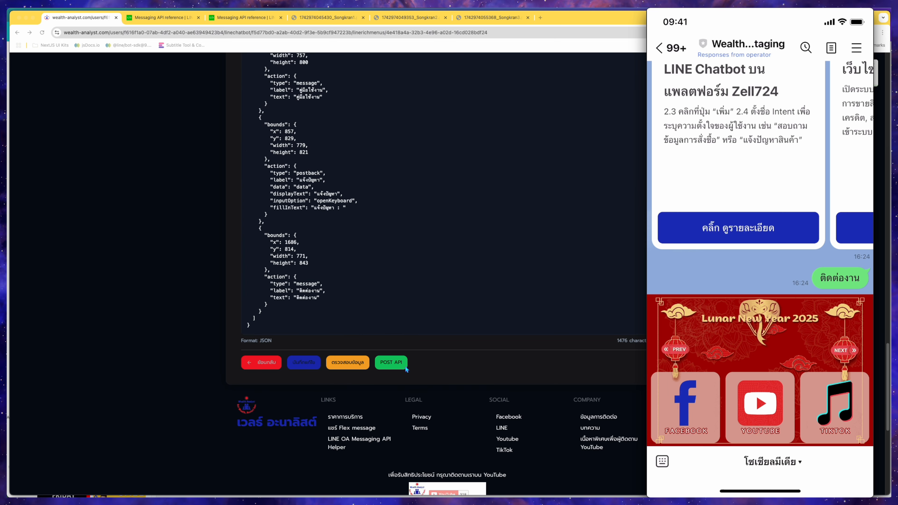
pyautogui.click(261, 362)
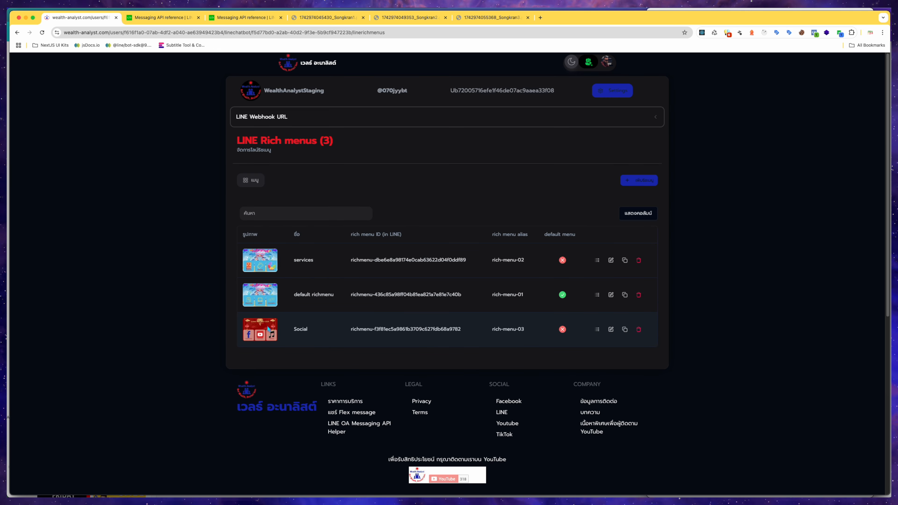
pyautogui.moveTo(313, 330); pyautogui.dragTo(294, 330)
pyautogui.moveTo(463, 329); pyautogui.dragTo(363, 325)
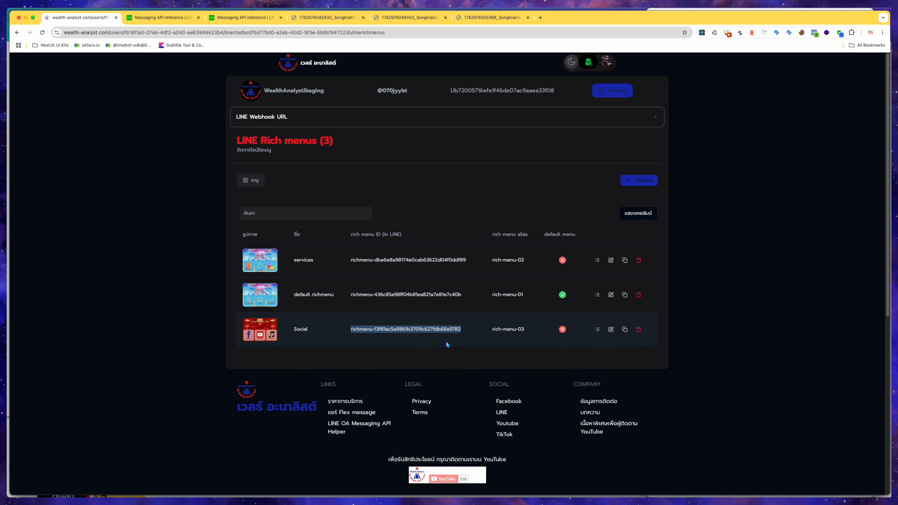
pyautogui.click(463, 338)
pyautogui.click(488, 341)
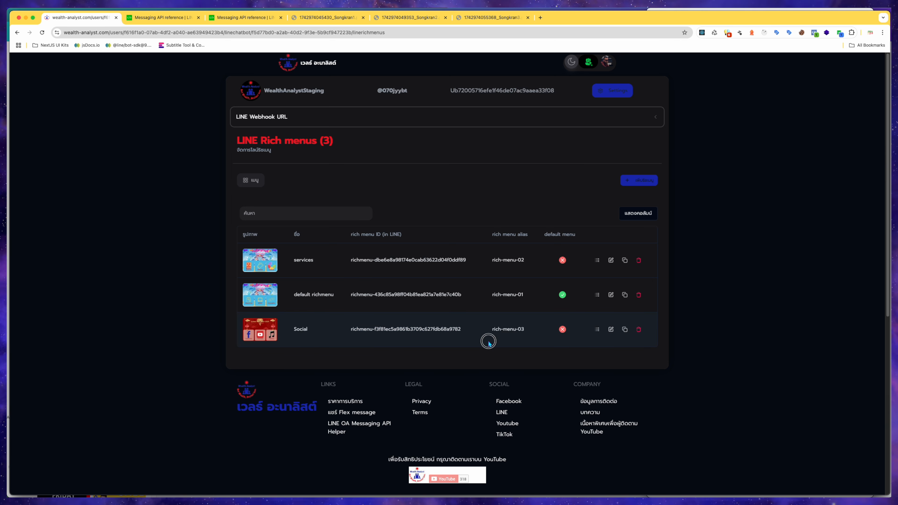
pyautogui.moveTo(493, 330); pyautogui.dragTo(531, 334)
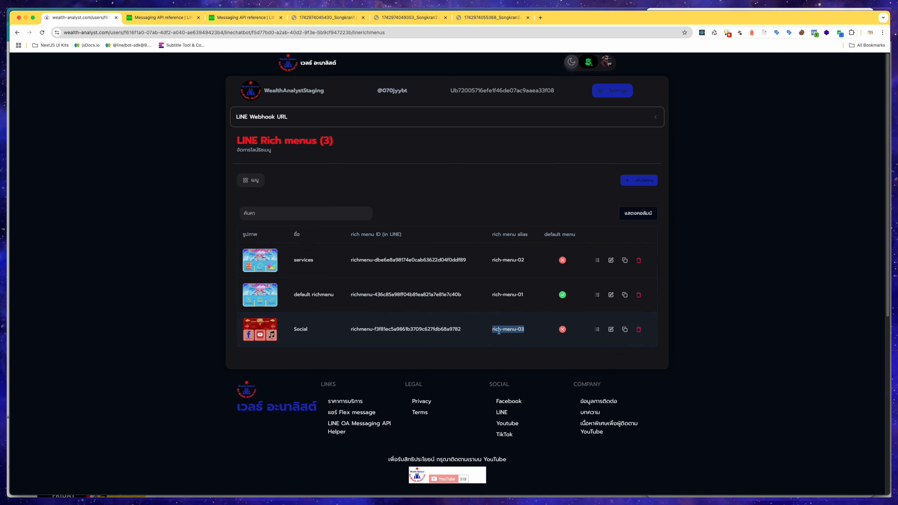
pyautogui.click(545, 339)
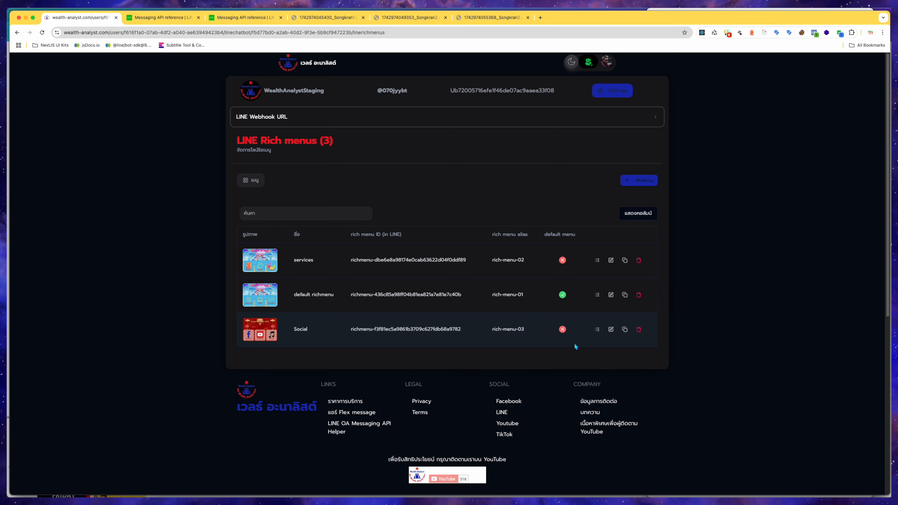
# Open the Social rich menu for editing and switch to the Songkran3.png image tab.
pyautogui.click(611, 330)
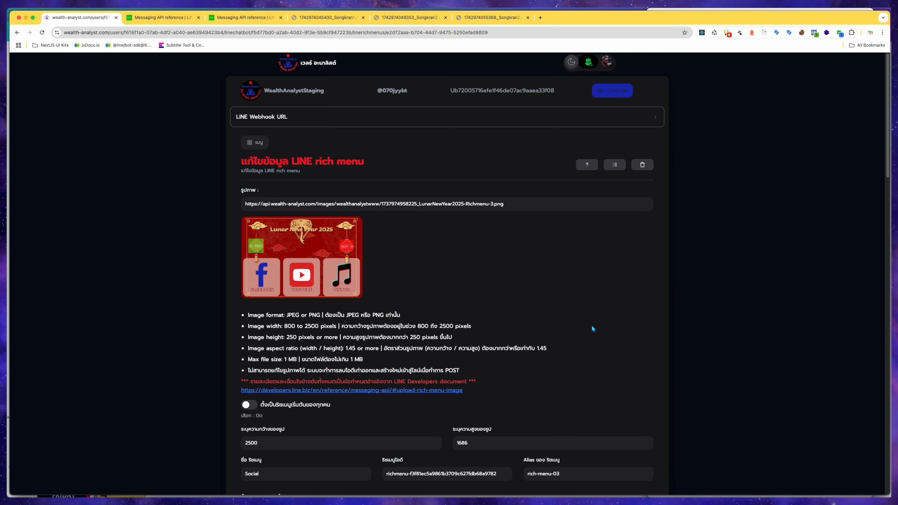
pyautogui.click(510, 22)
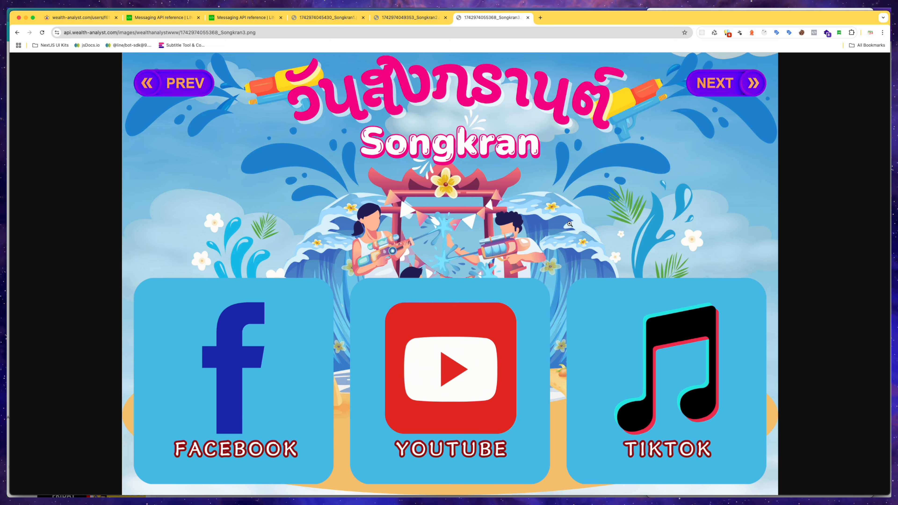
pyautogui.hotkey('ctrl', 'Up')
pyautogui.click(824, 436)
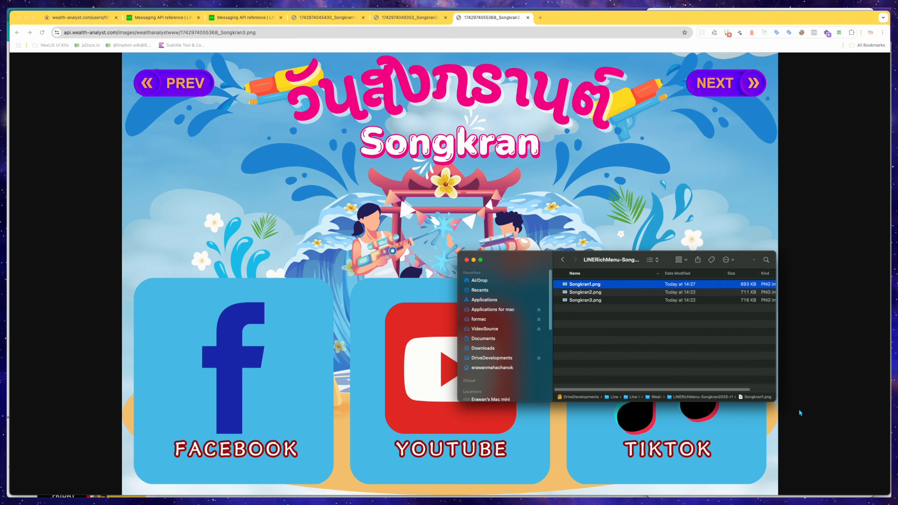
pyautogui.moveTo(682, 334); pyautogui.dragTo(595, 285)
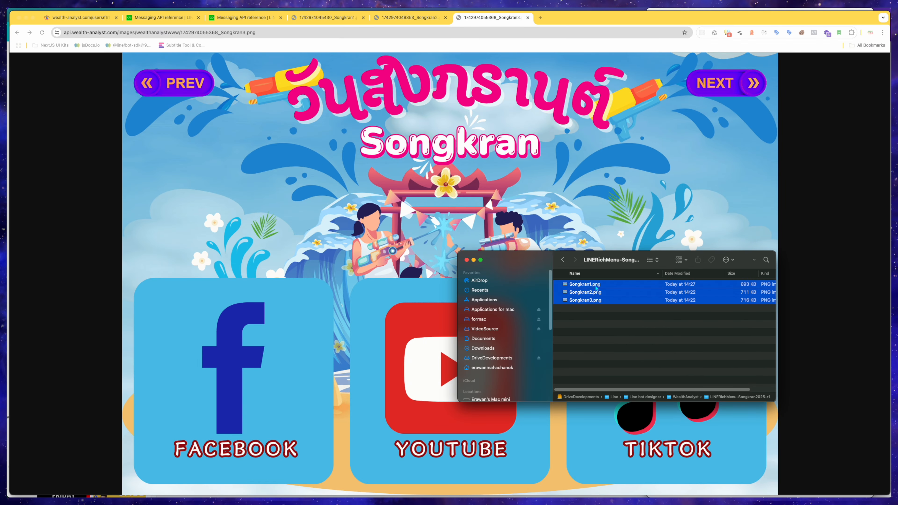
pyautogui.moveTo(741, 389); pyautogui.dragTo(767, 389)
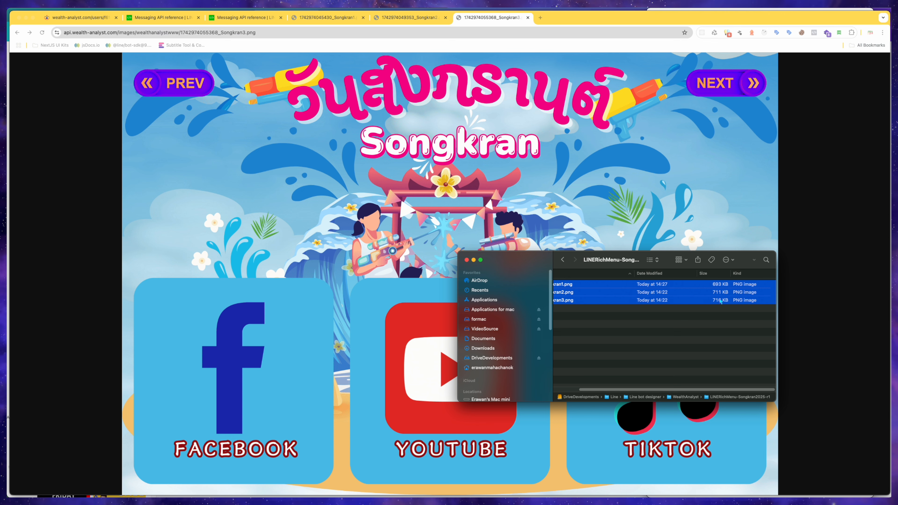
pyautogui.click(723, 316)
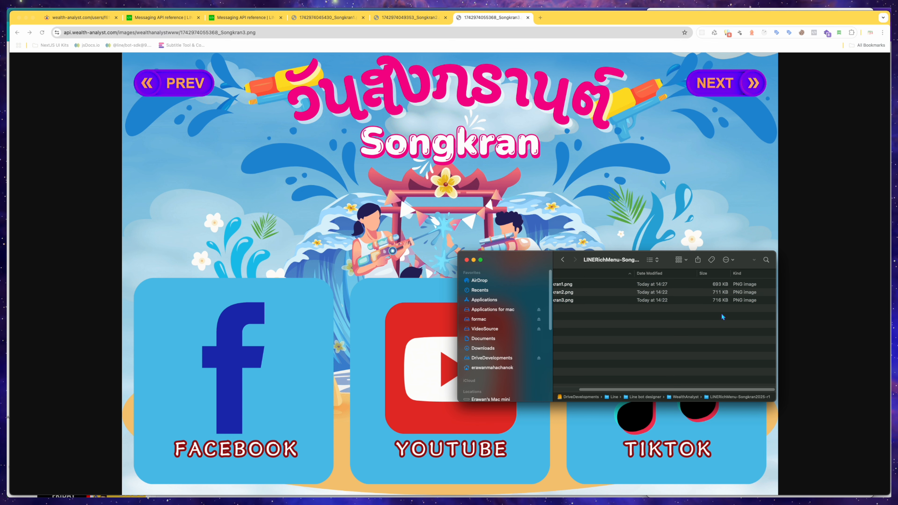
pyautogui.click(572, 390)
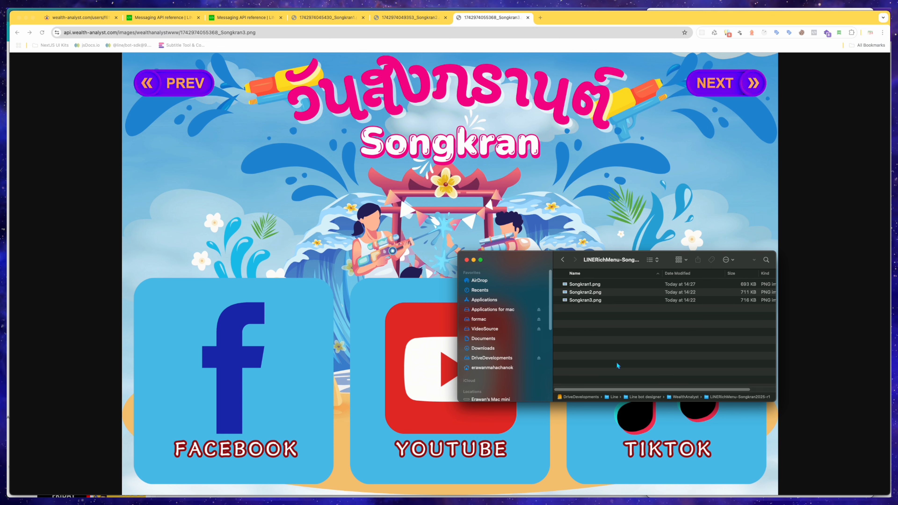
# Copy the Songkran3.png image address and paste it as the Social menu's image URL.
pyautogui.click(88, 232)
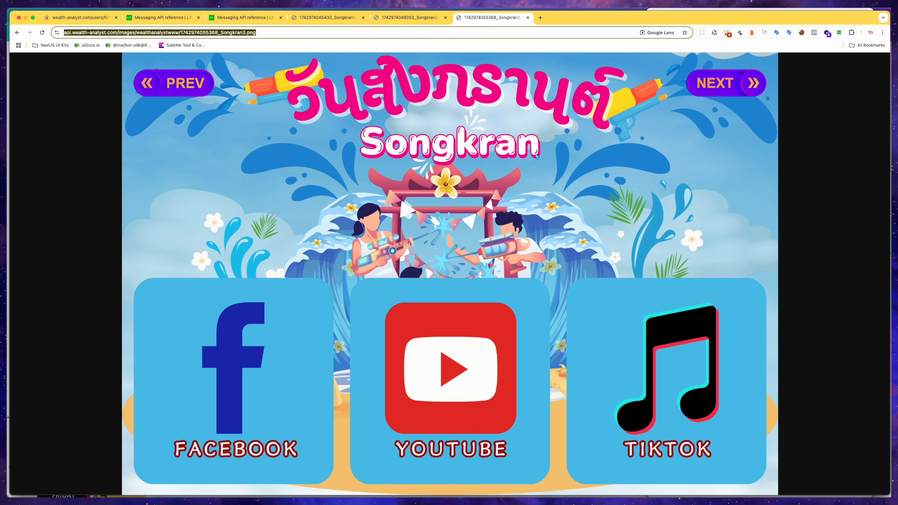
pyautogui.click(100, 20)
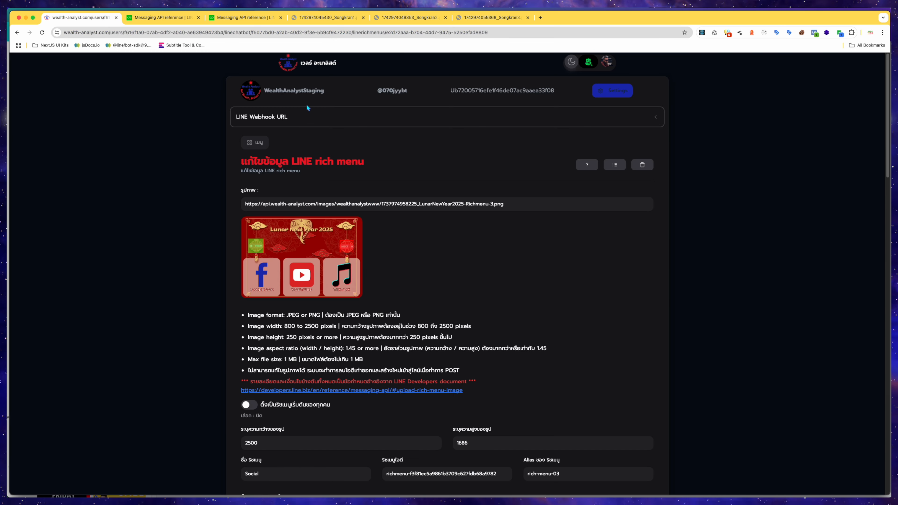
pyautogui.click(518, 200)
pyautogui.press('super+a')
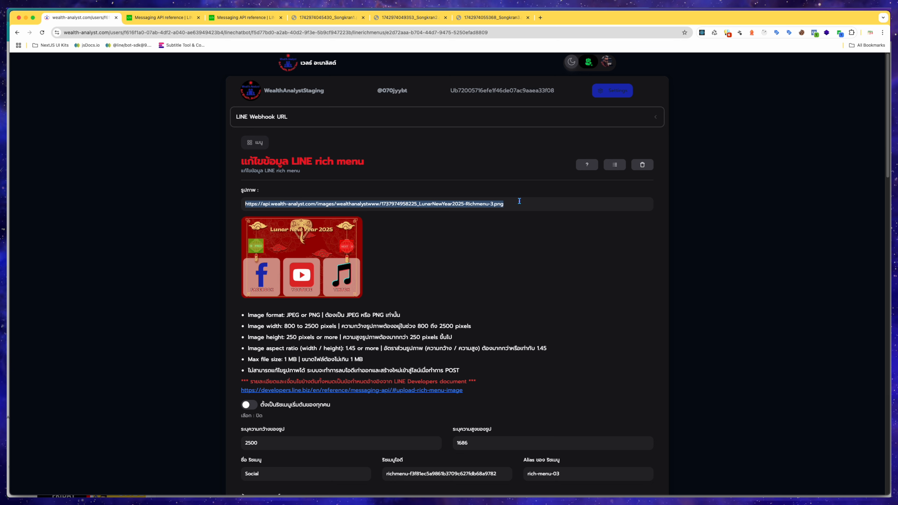
pyautogui.press('super+v')
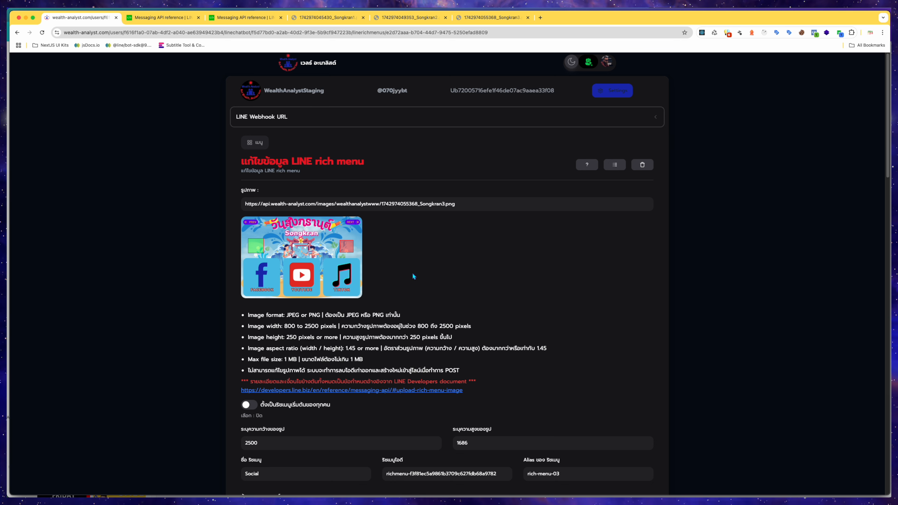
# Highlight the Social menu's alias rich-menu-03.
pyautogui.scroll(-3, 411, 273)
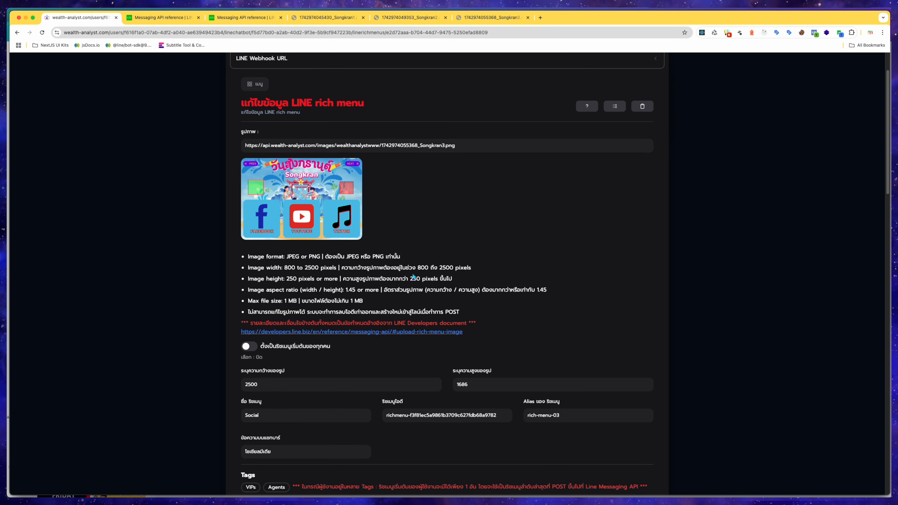
pyautogui.click(574, 415)
pyautogui.moveTo(575, 414); pyautogui.dragTo(525, 415)
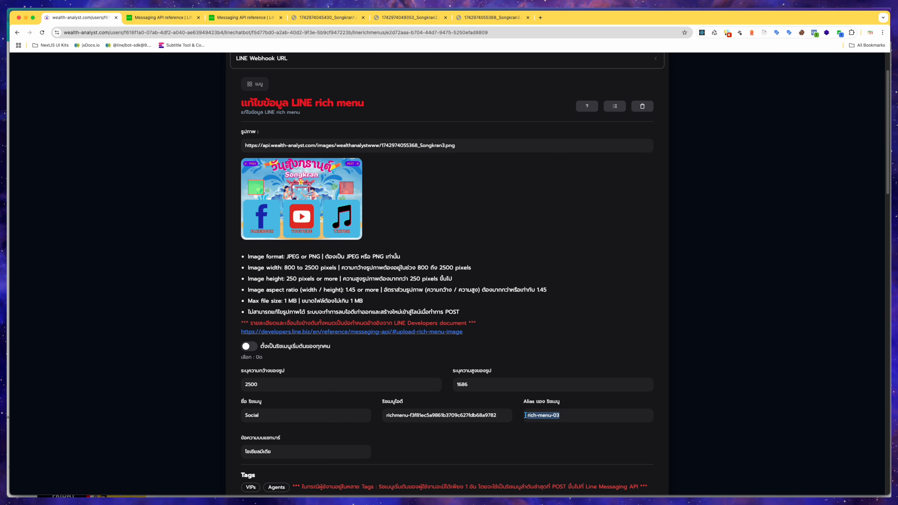
pyautogui.click(568, 427)
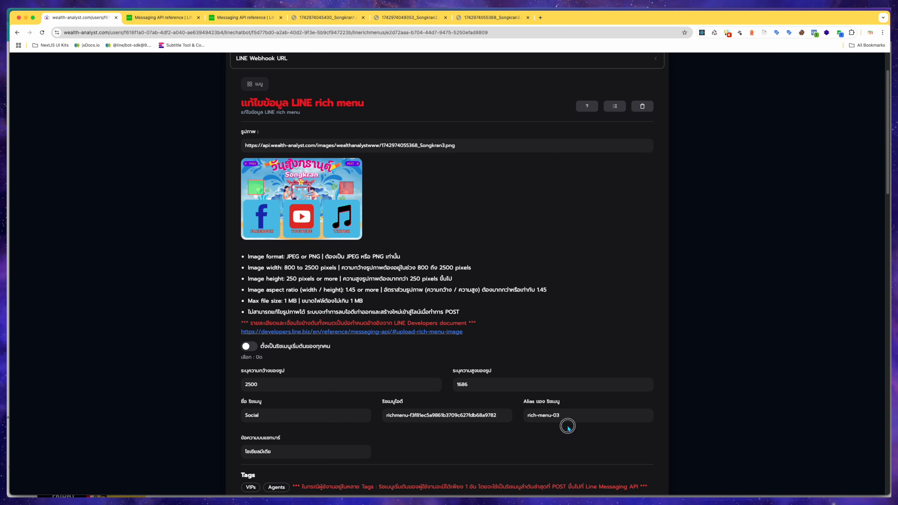
# Set the Social menu's chat bar text to "Social Media" by pasting the menu name and adding Media.
pyautogui.moveTo(273, 452); pyautogui.dragTo(241, 452)
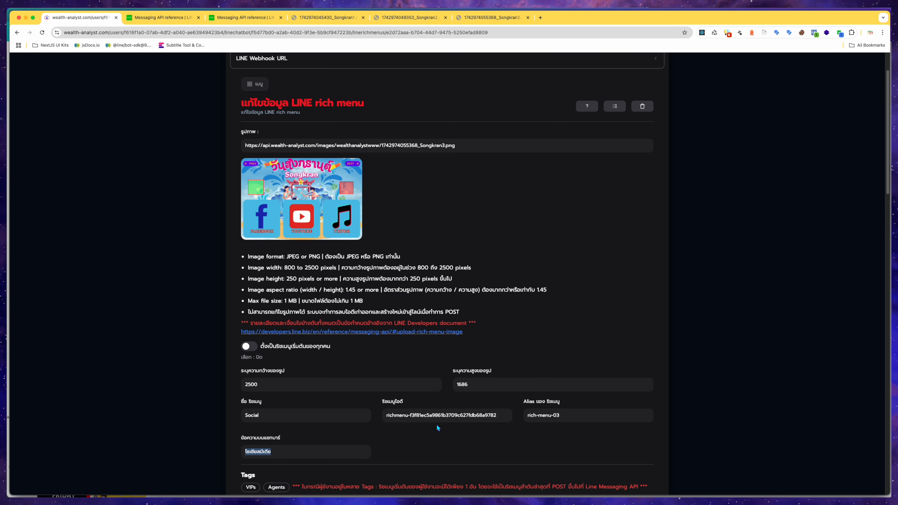
pyautogui.hotkey('ctrl', 'Up')
pyautogui.click(830, 203)
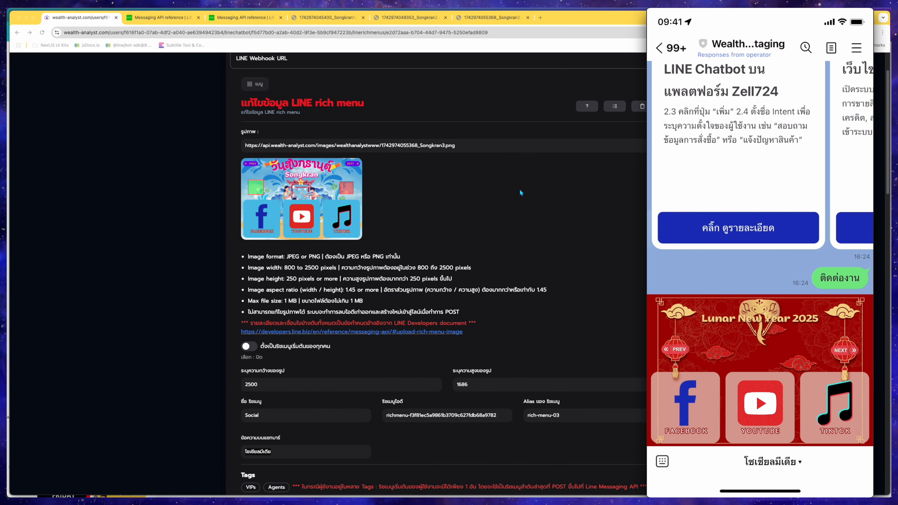
pyautogui.click(275, 413)
pyautogui.doubleClick(266, 414)
pyautogui.hotkey('ctrl', 'c')
pyautogui.click(286, 451)
pyautogui.hotkey('ctrl', 'a')
pyautogui.hotkey('ctrl', 'v')
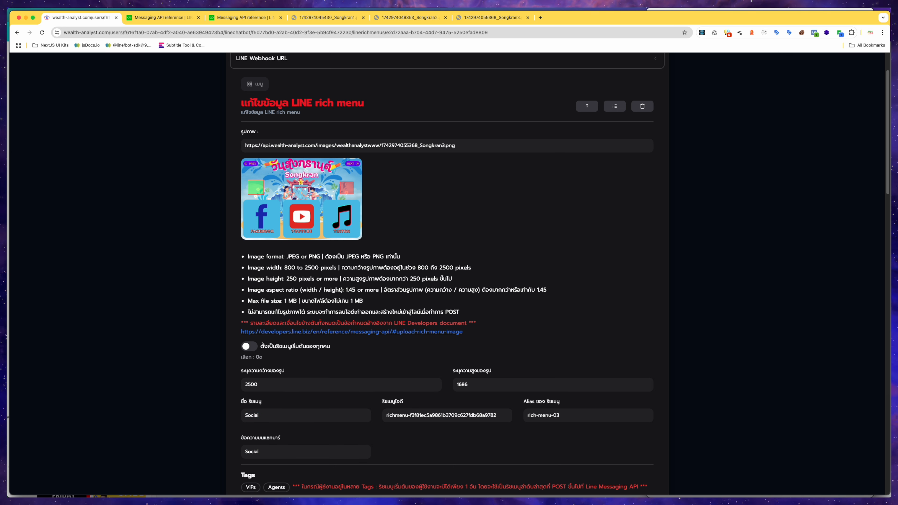
pyautogui.write('?ำกร')
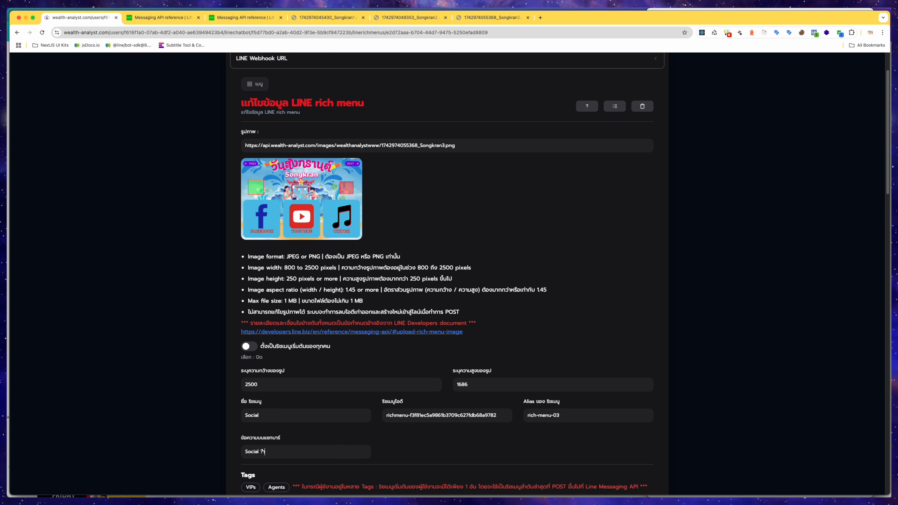
pyautogui.press('BackSpace')
pyautogui.press('BackSpace')
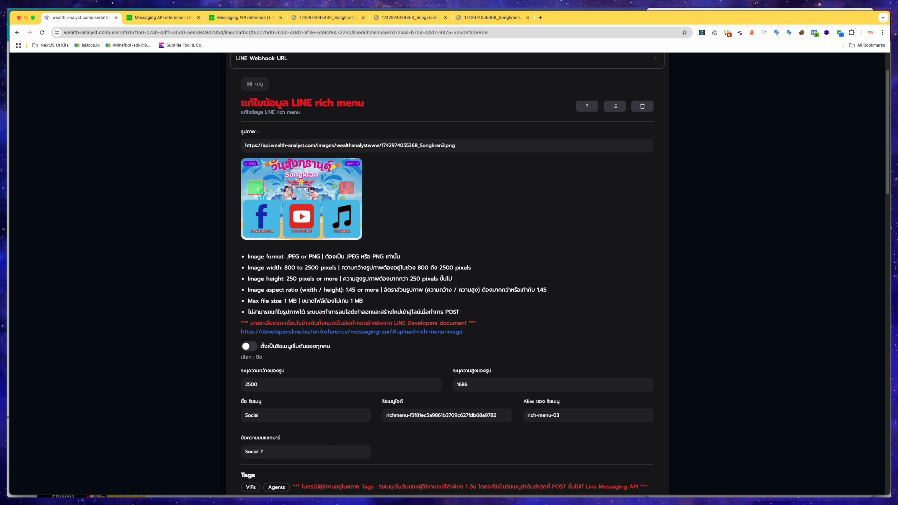
pyautogui.write('Media')
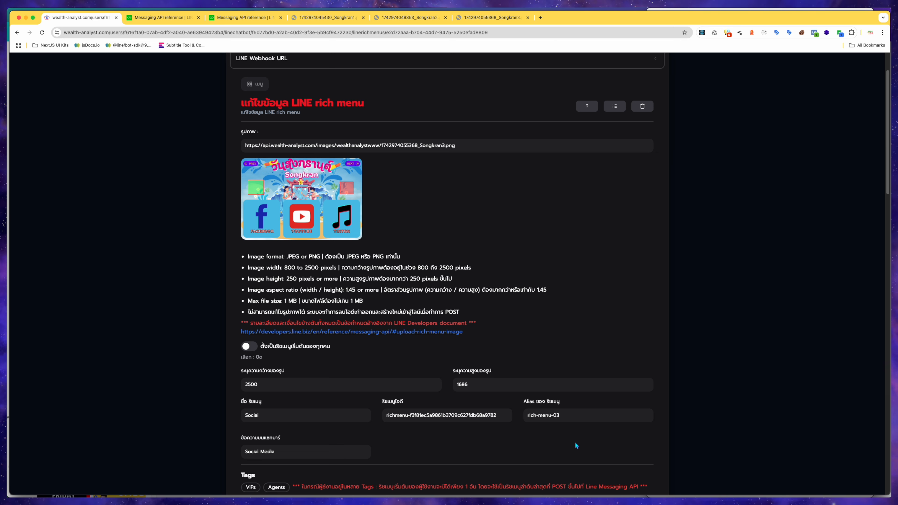
# Draw the first tappable area over the NEXT button at the image's top right, about x 2129, y 0, 371 by 221.
pyautogui.scroll(-1, 575, 442)
pyautogui.scroll(-5, 575, 445)
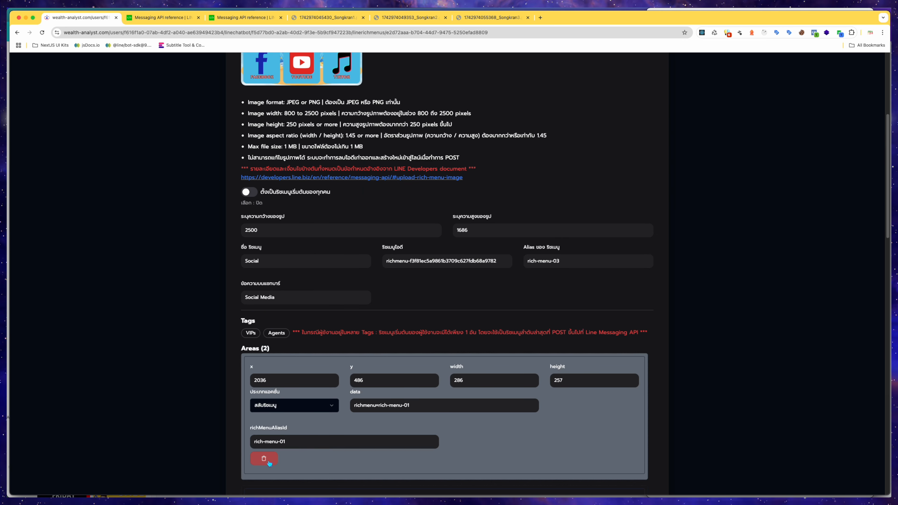
pyautogui.scroll(6, 270, 466)
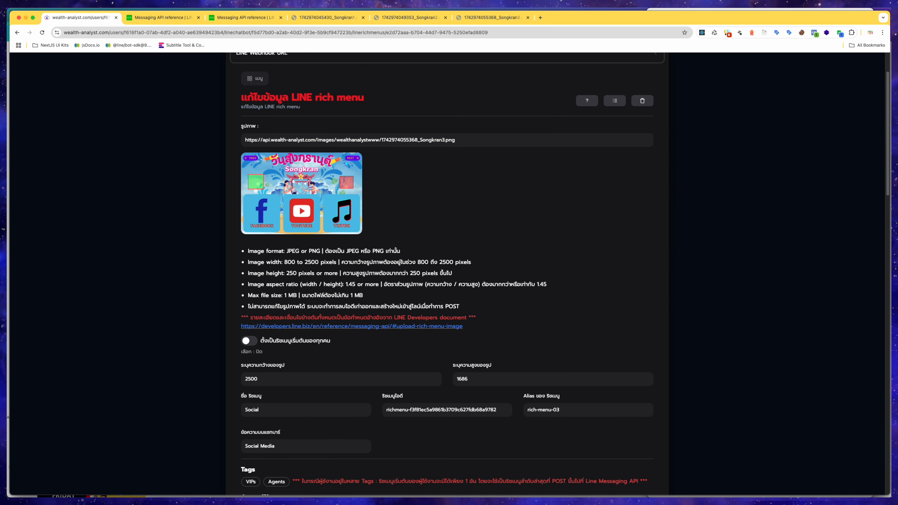
pyautogui.moveTo(345, 154); pyautogui.dragTo(348, 157)
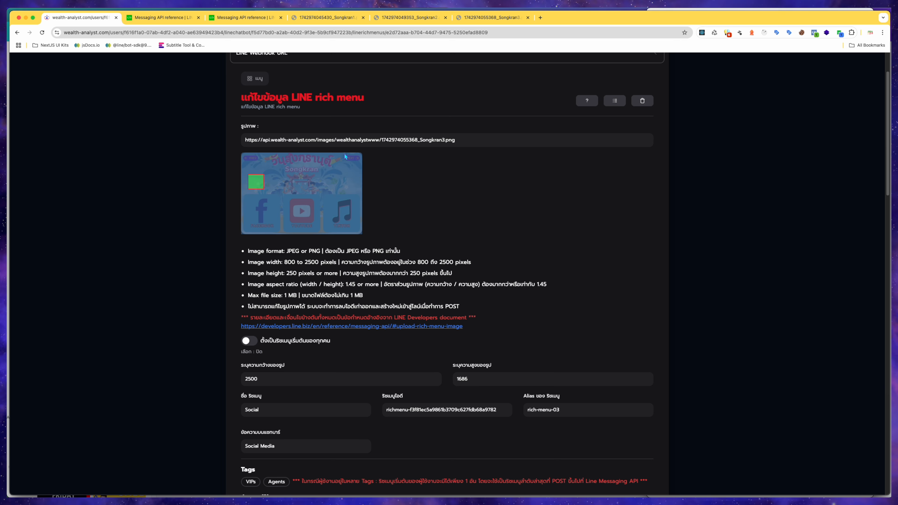
pyautogui.click(387, 160)
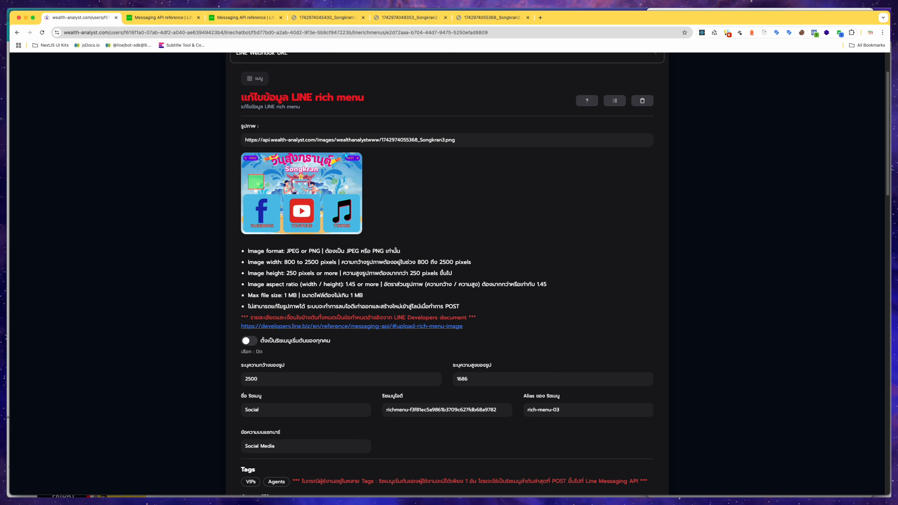
pyautogui.moveTo(345, 154); pyautogui.dragTo(360, 164)
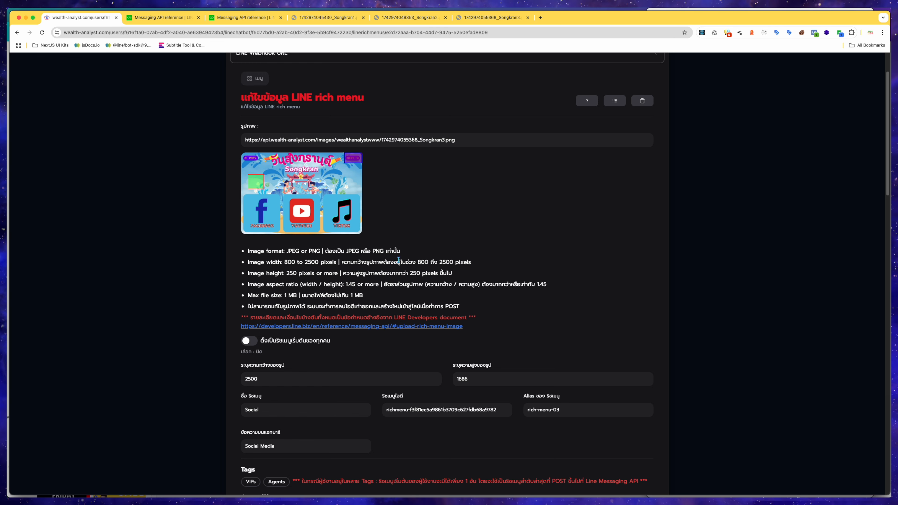
pyautogui.scroll(-5, 396, 276)
pyautogui.scroll(-3, 452, 339)
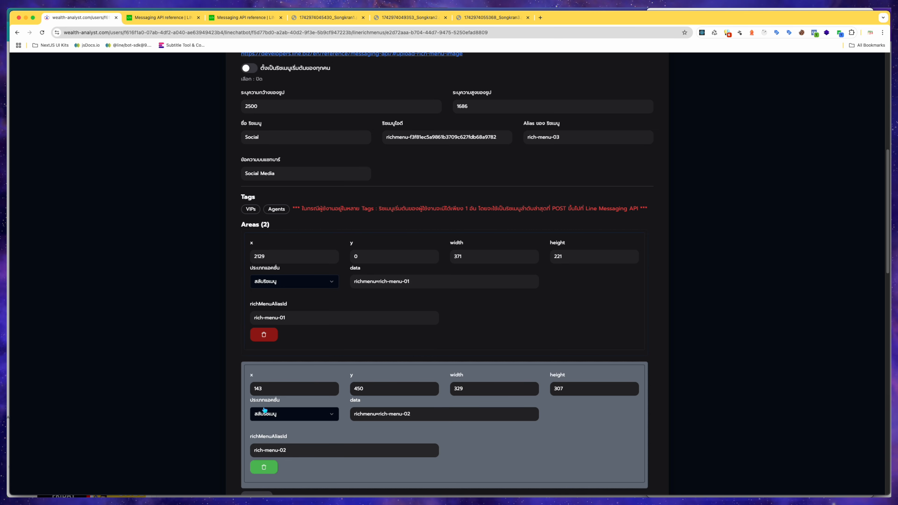
# Draw the second tappable area over the PREV button at the top left, about 386 by 207 from the origin.
pyautogui.scroll(7, 313, 413)
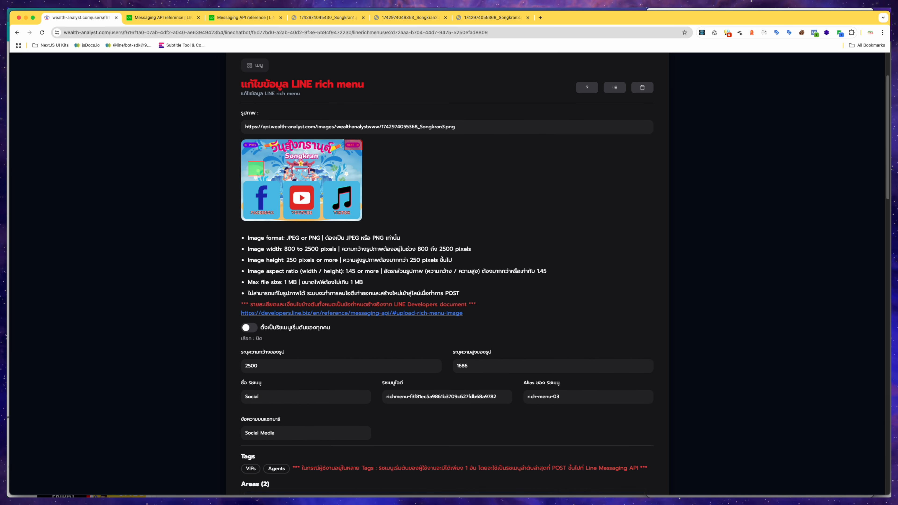
pyautogui.moveTo(259, 139); pyautogui.dragTo(241, 149)
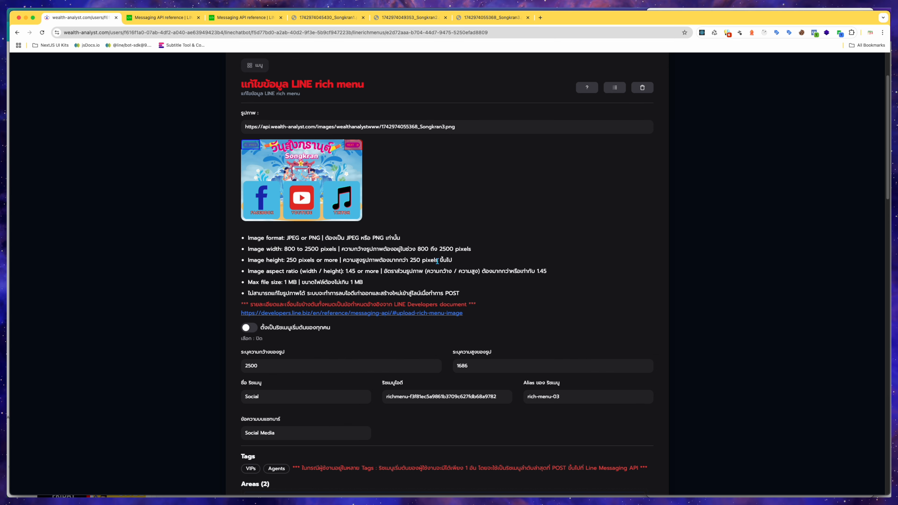
pyautogui.scroll(-5, 438, 261)
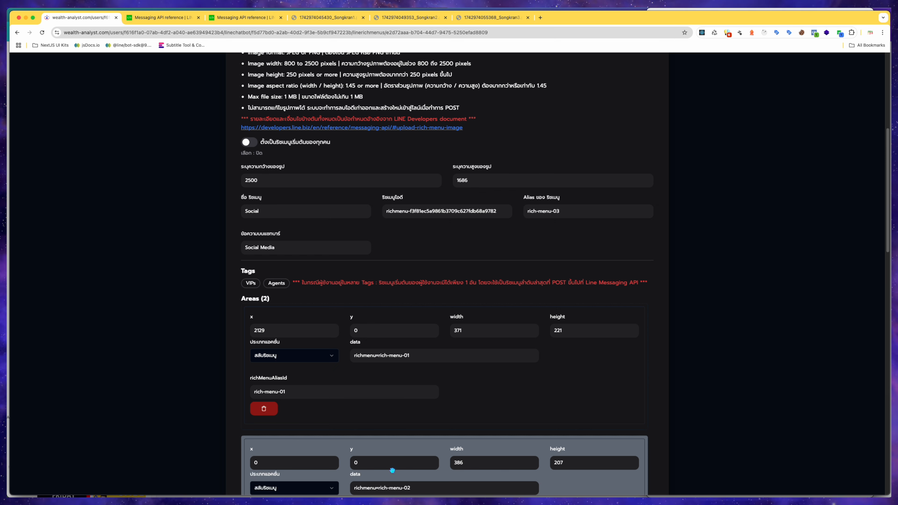
pyautogui.scroll(-1, 550, 464)
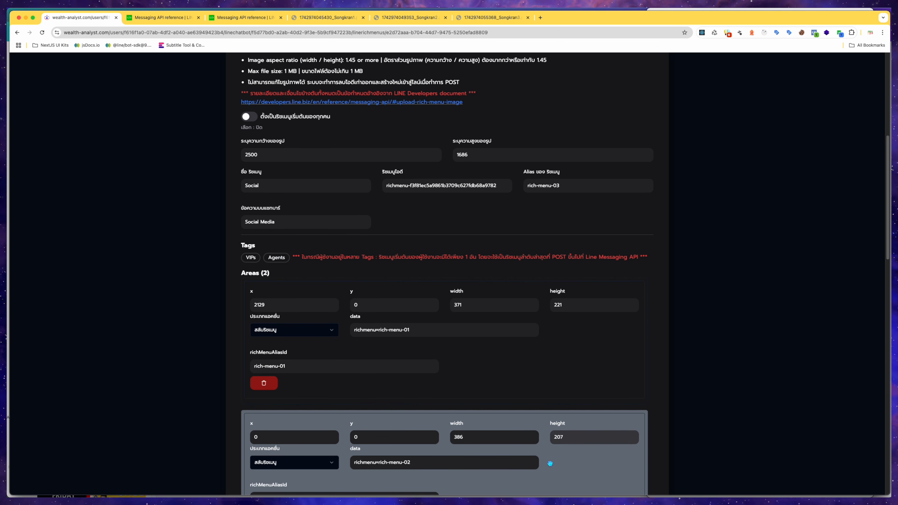
# Inspect the first area's menu-switch action and the suggestions for its rich menu alias.
pyautogui.click(493, 366)
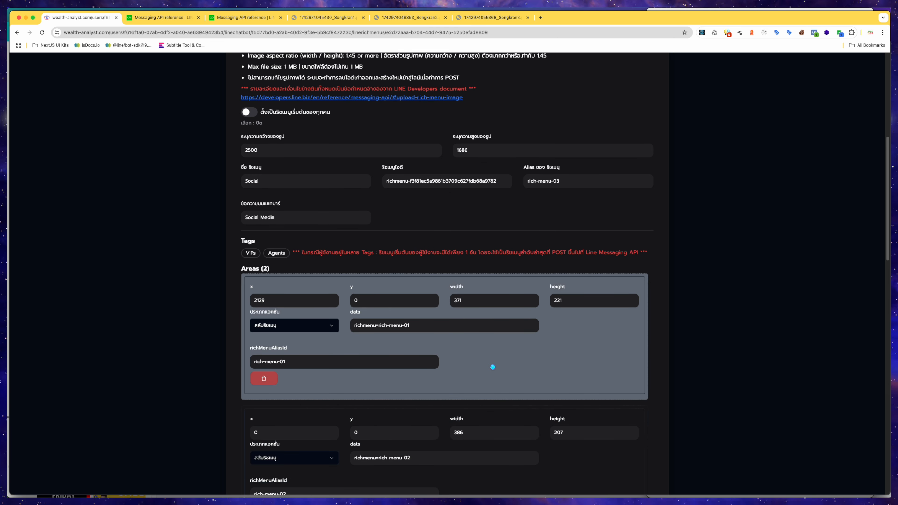
pyautogui.click(331, 331)
pyautogui.click(330, 331)
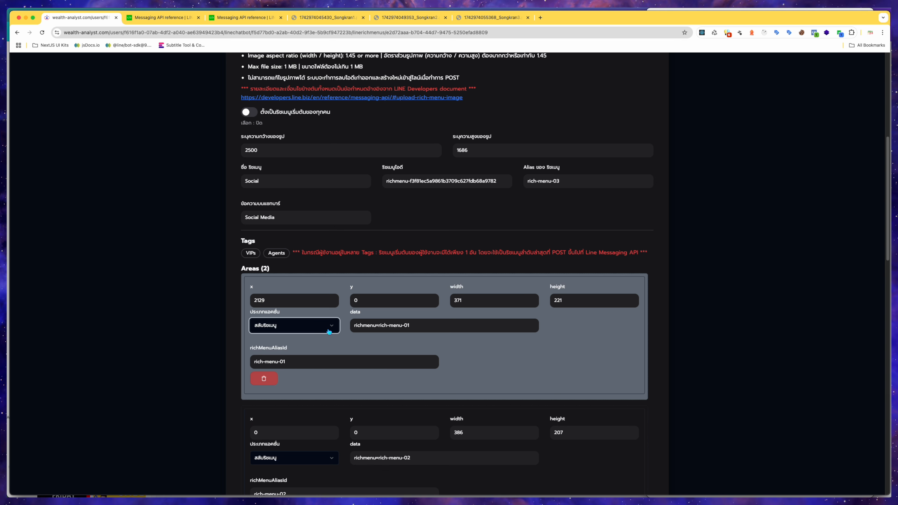
pyautogui.click(326, 362)
pyautogui.moveTo(326, 362); pyautogui.dragTo(257, 364)
pyautogui.click(313, 358)
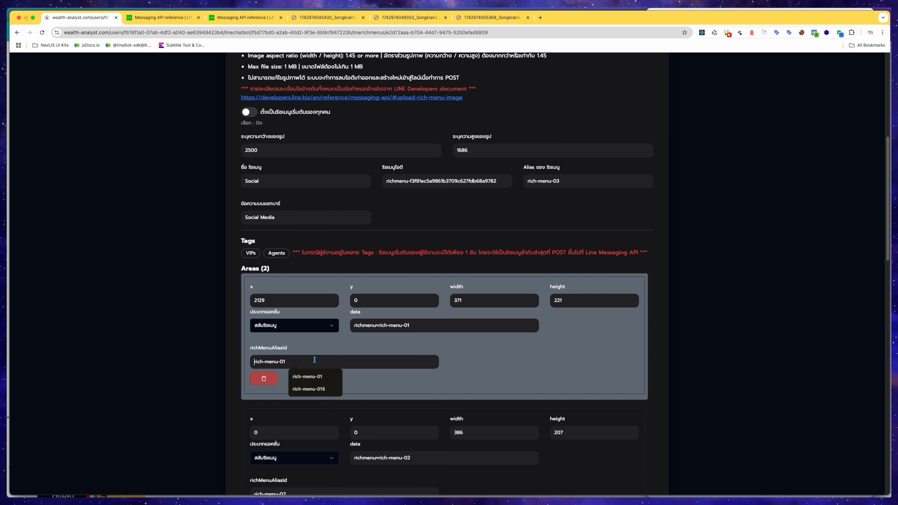
pyautogui.click(700, 354)
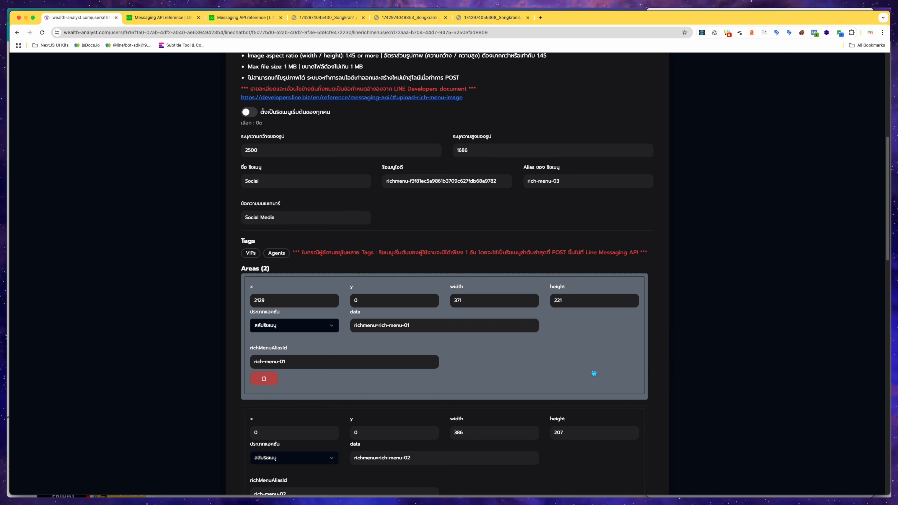
# Review the area settings and the generated rich menu JSON data.
pyautogui.scroll(-2, 531, 387)
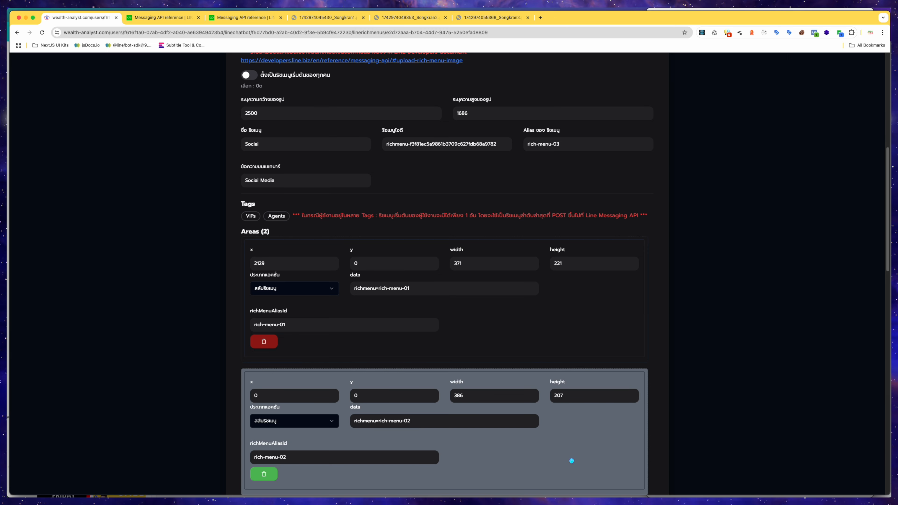
pyautogui.scroll(15, 572, 460)
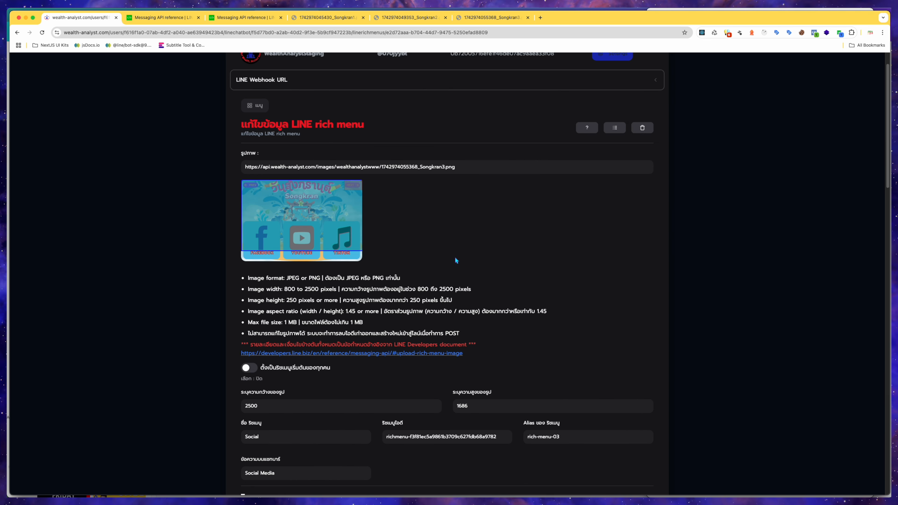
pyautogui.scroll(-20, 439, 242)
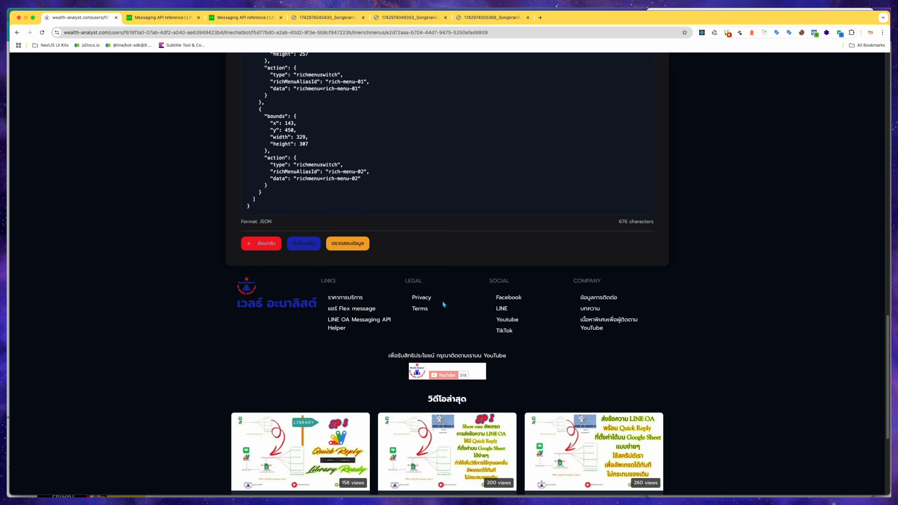
pyautogui.scroll(5, 442, 301)
pyautogui.scroll(6, 443, 309)
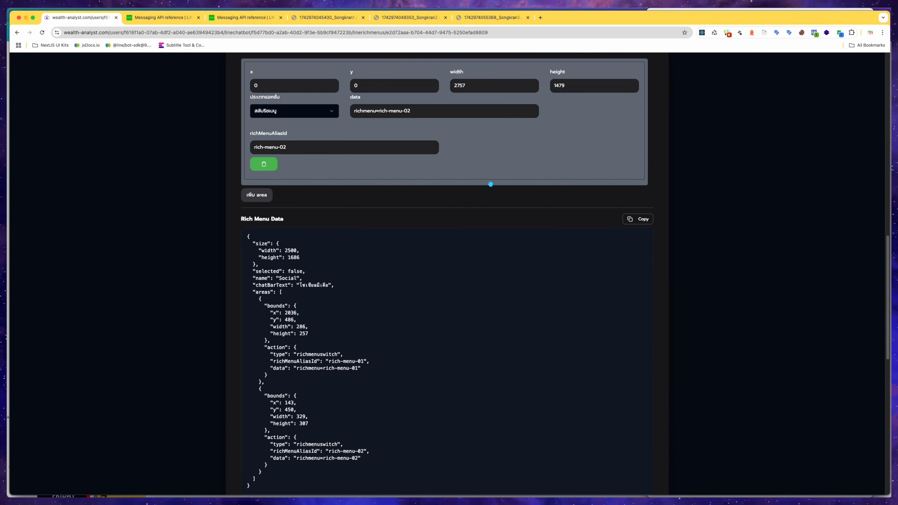
pyautogui.scroll(10, 495, 256)
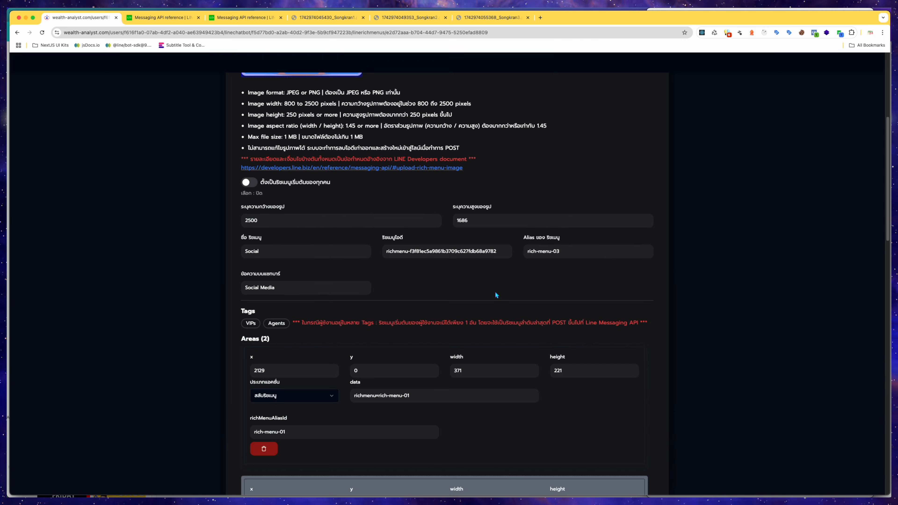
pyautogui.scroll(-4, 491, 323)
pyautogui.scroll(10, 488, 376)
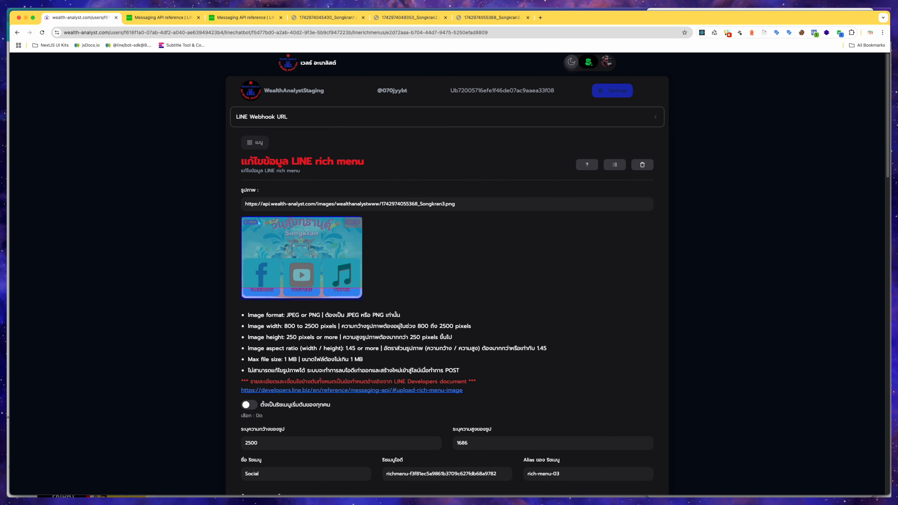
# Redraw the second tappable area over the PREV button, about x 0, y 7, 393 by 214.
pyautogui.moveTo(259, 216); pyautogui.dragTo(242, 230)
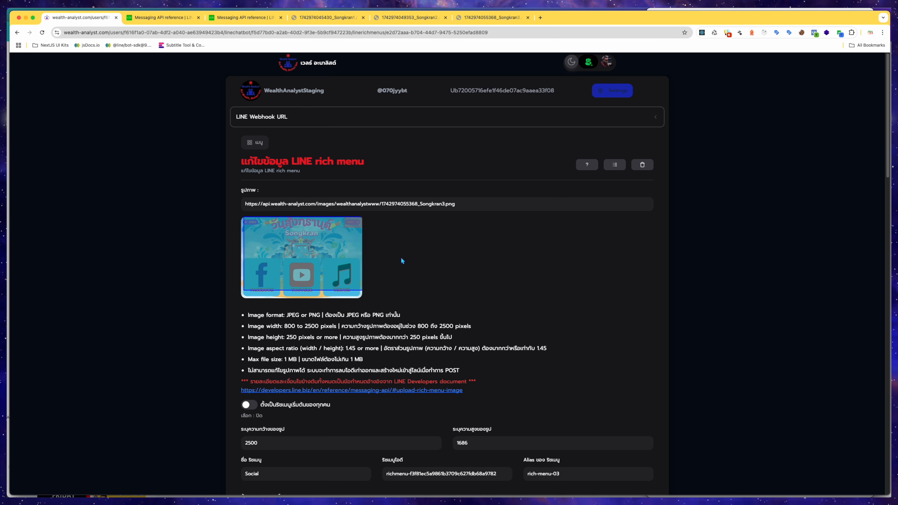
pyautogui.scroll(-8, 435, 283)
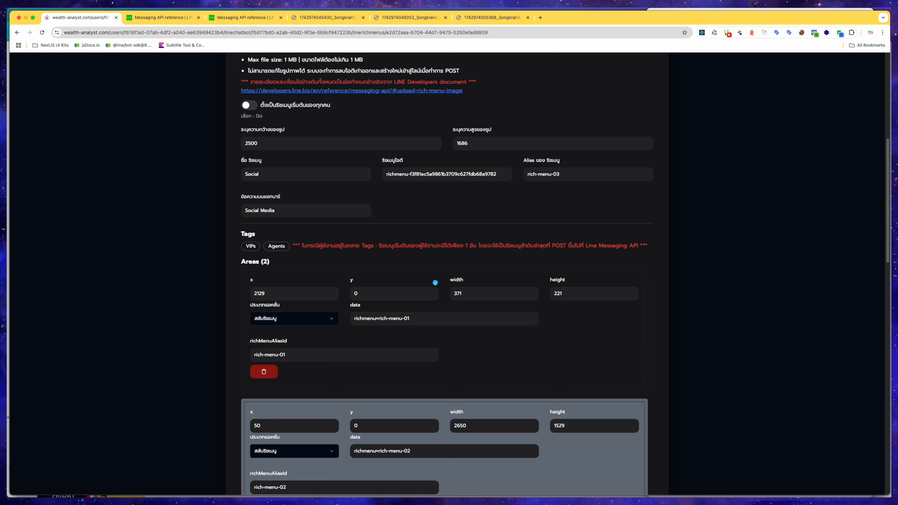
pyautogui.scroll(-4, 435, 283)
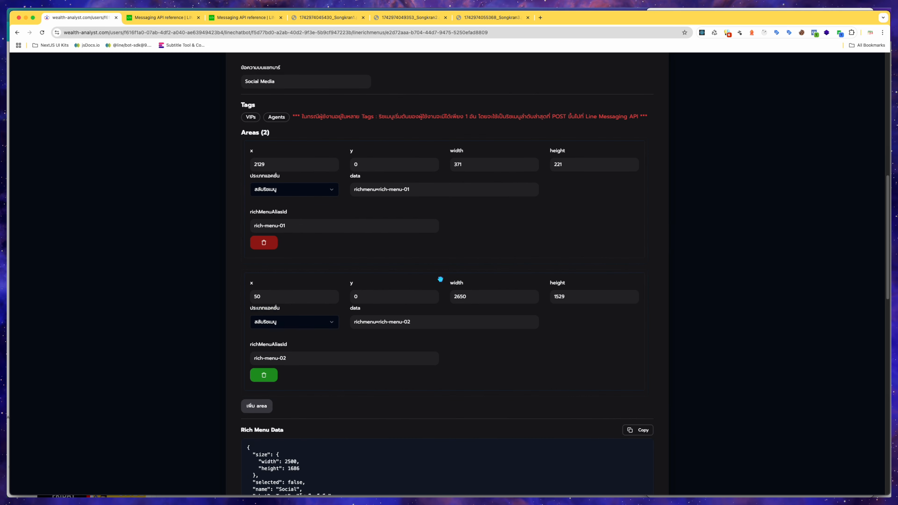
pyautogui.scroll(9, 563, 220)
pyautogui.scroll(-12, 541, 231)
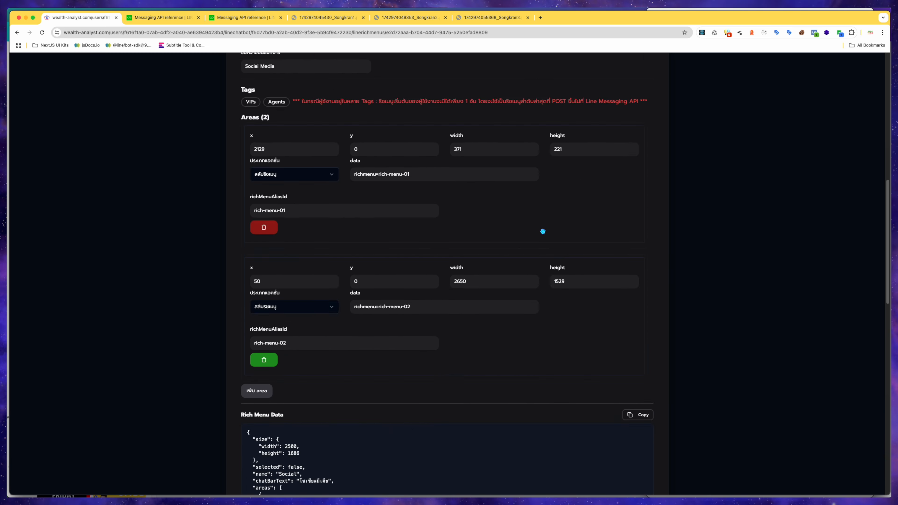
pyautogui.scroll(5, 431, 188)
pyautogui.scroll(9, 446, 236)
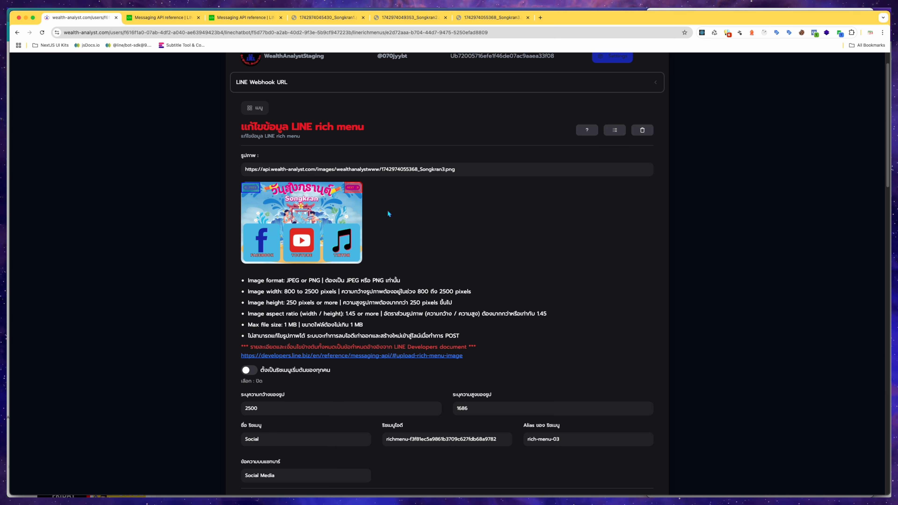
pyautogui.scroll(-10, 392, 221)
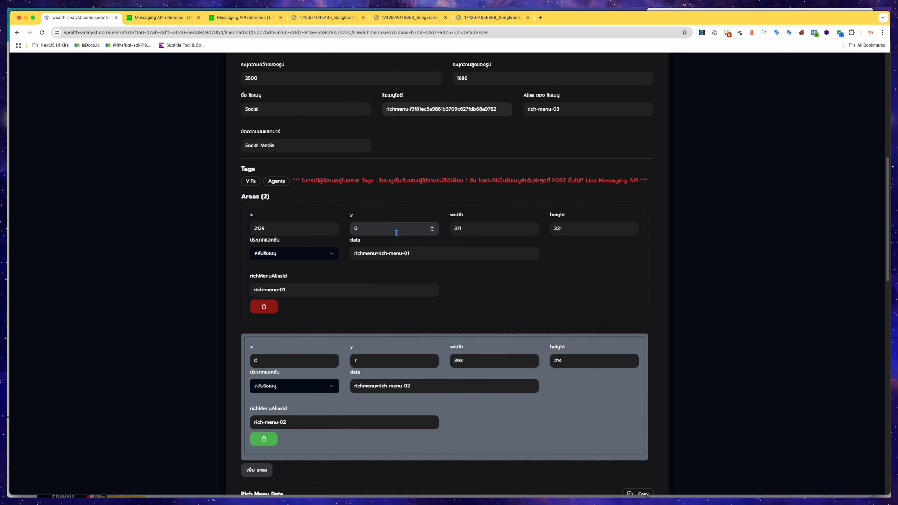
pyautogui.scroll(-1, 389, 359)
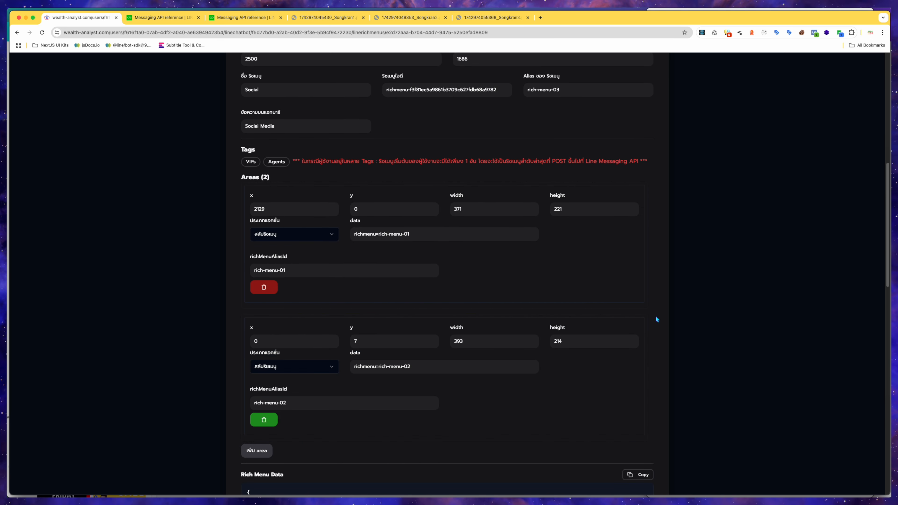
# Check the second area's action type and its richMenuAliasId value.
pyautogui.click(332, 366)
pyautogui.click(200, 405)
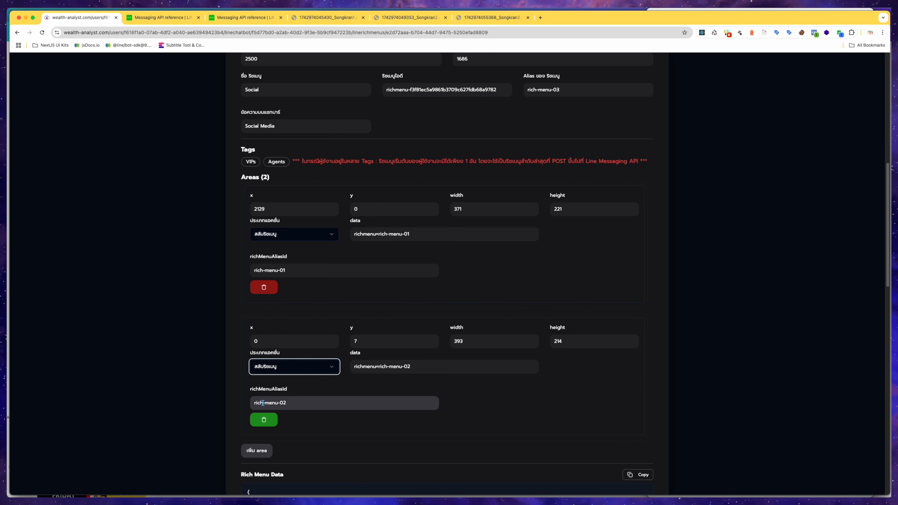
pyautogui.moveTo(255, 402); pyautogui.dragTo(308, 401)
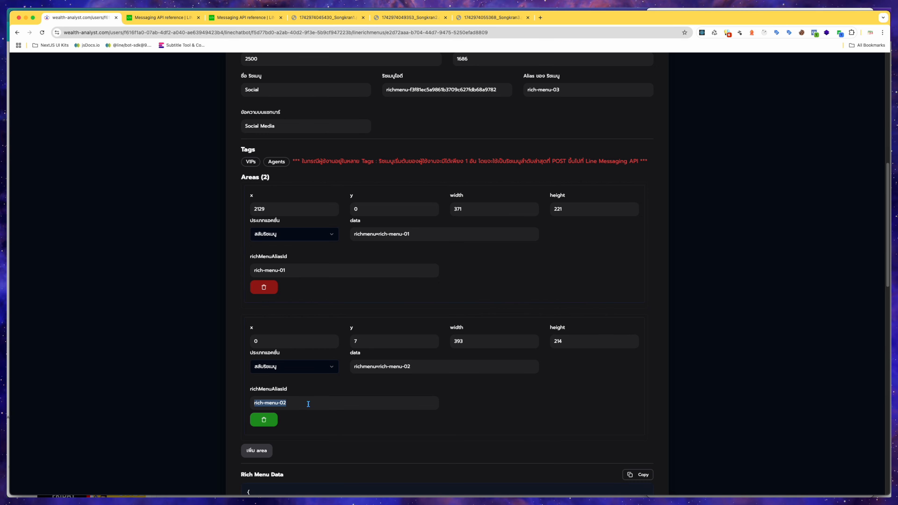
pyautogui.scroll(10, 272, 406)
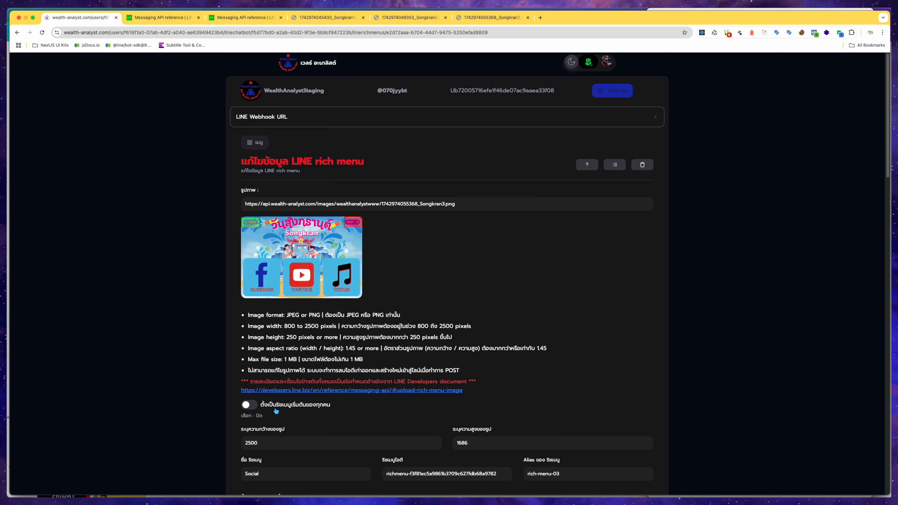
pyautogui.scroll(-10, 527, 377)
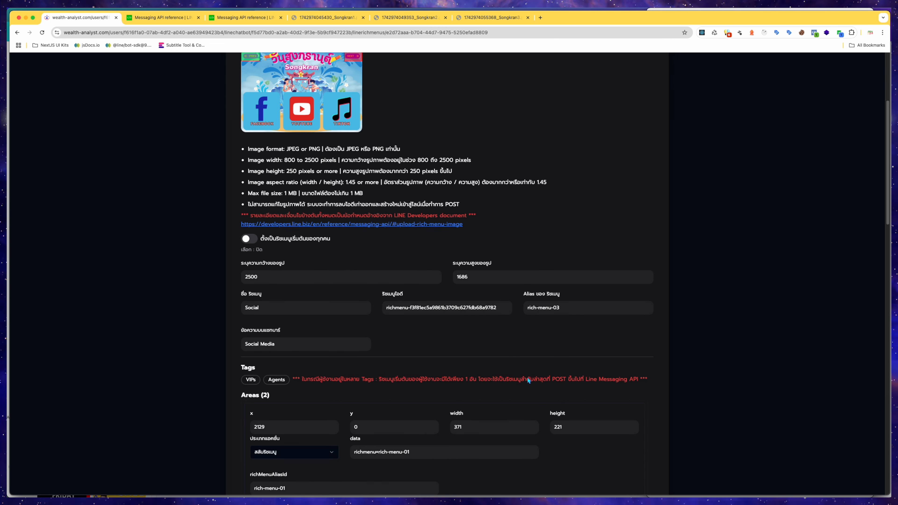
pyautogui.scroll(-3, 527, 378)
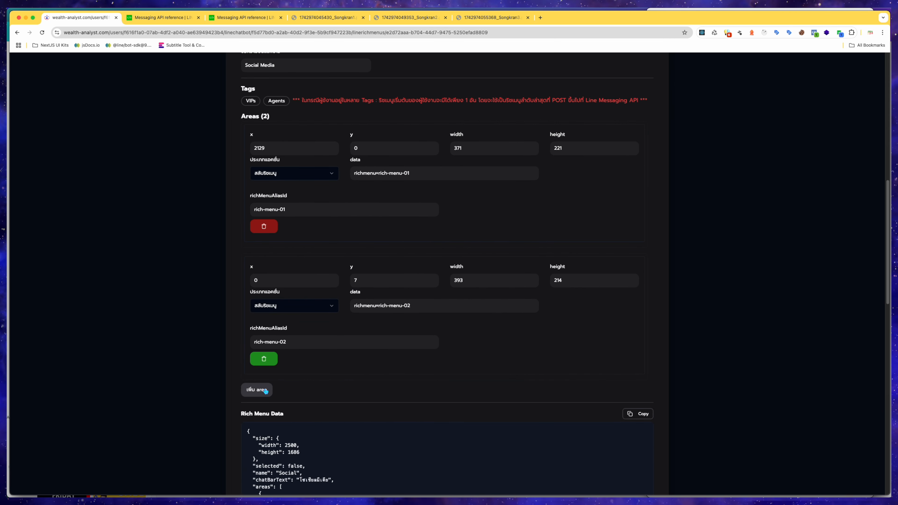
# Add a third tappable area and draw it over the Facebook icon, about x 36, y 850, 764 by 814.
pyautogui.click(265, 390)
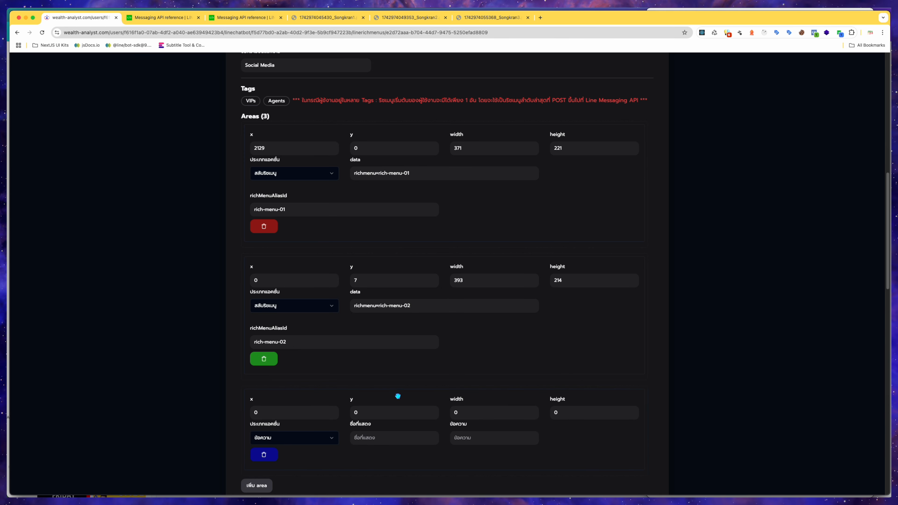
pyautogui.scroll(12, 398, 396)
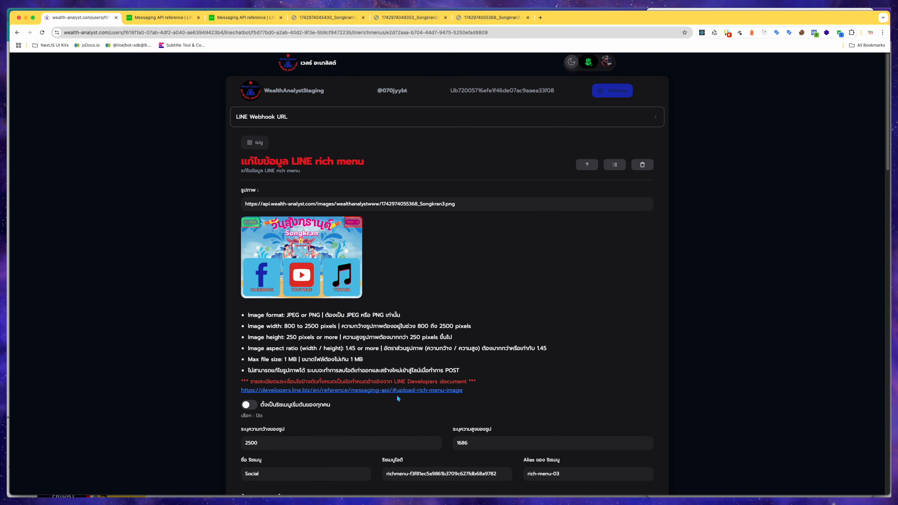
pyautogui.moveTo(243, 258); pyautogui.dragTo(280, 298)
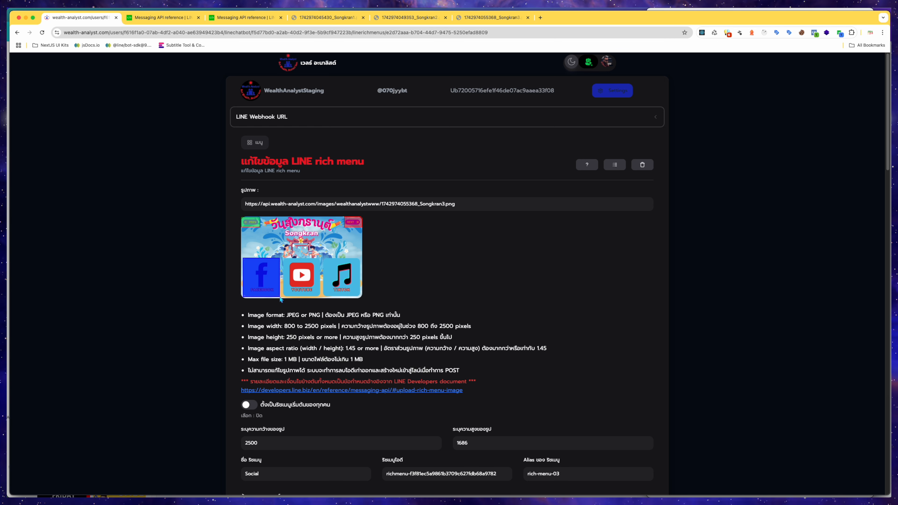
# Add a fourth tappable area below the others.
pyautogui.scroll(-14, 481, 307)
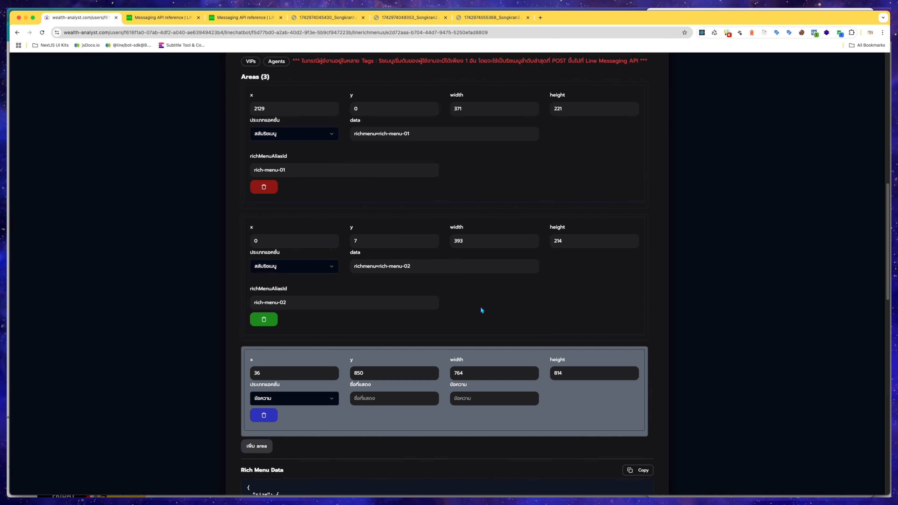
pyautogui.scroll(-3, 474, 350)
pyautogui.click(260, 358)
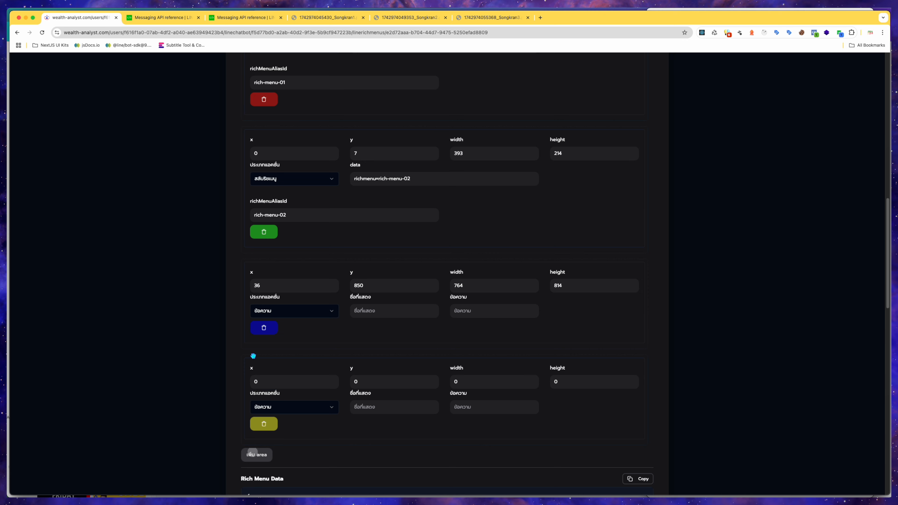
# Set the third area's action type to link with the display label facebook.
pyautogui.click(328, 311)
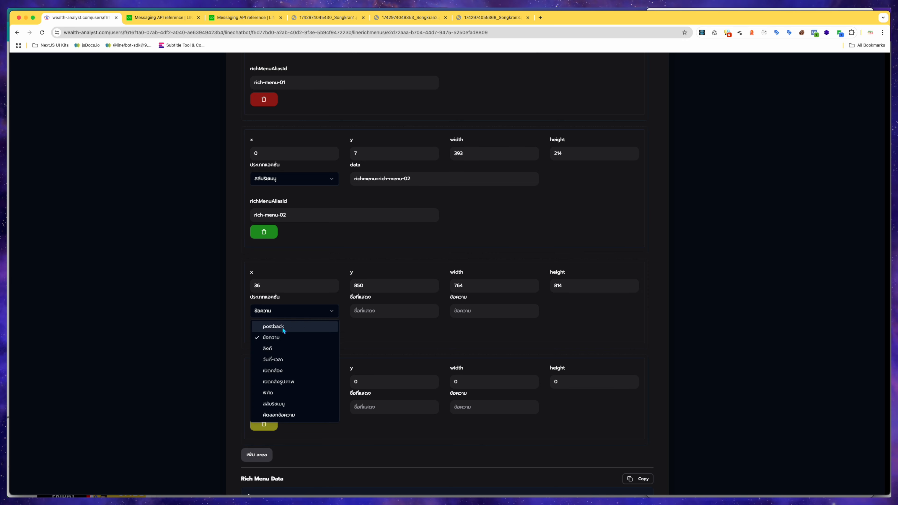
pyautogui.click(280, 348)
pyautogui.click(366, 312)
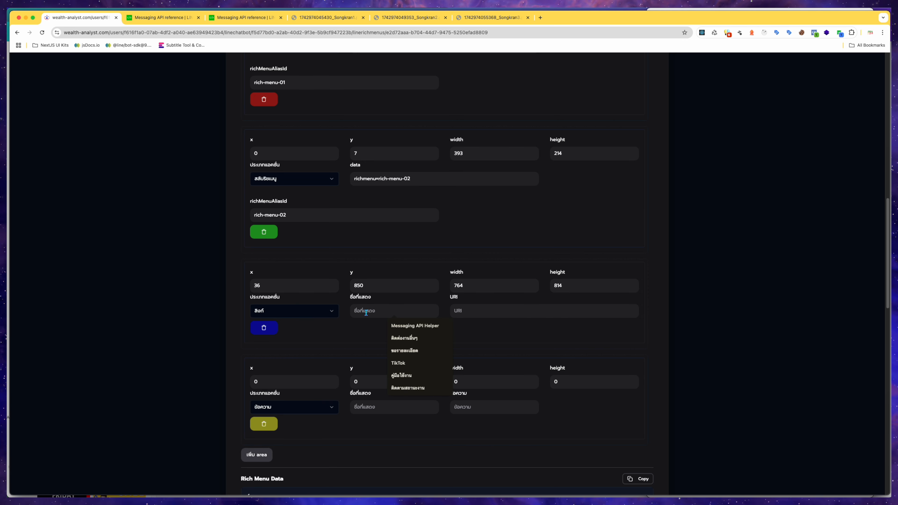
pyautogui.write('Fa')
pyautogui.click(402, 325)
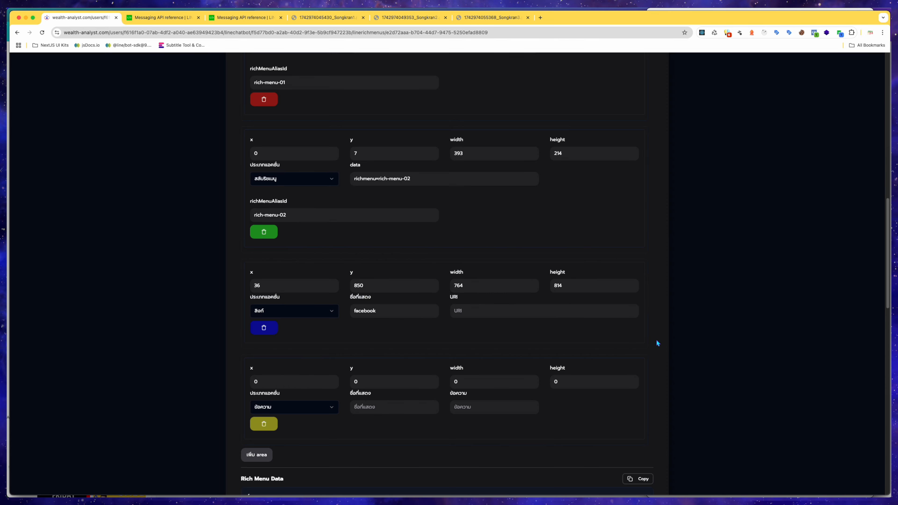
# Copy the site's Facebook link address and paste it as the third area's URI.
pyautogui.scroll(-15, 657, 343)
pyautogui.scroll(5, 660, 343)
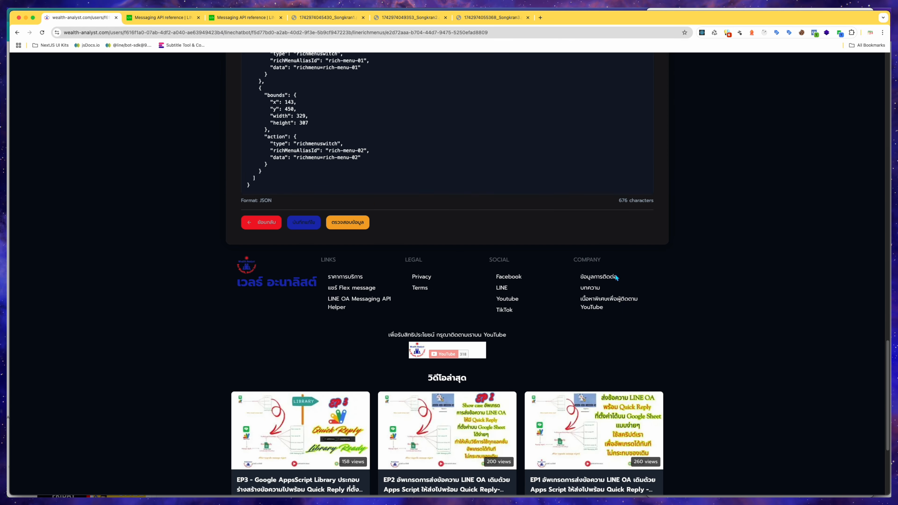
pyautogui.rightClick(519, 277)
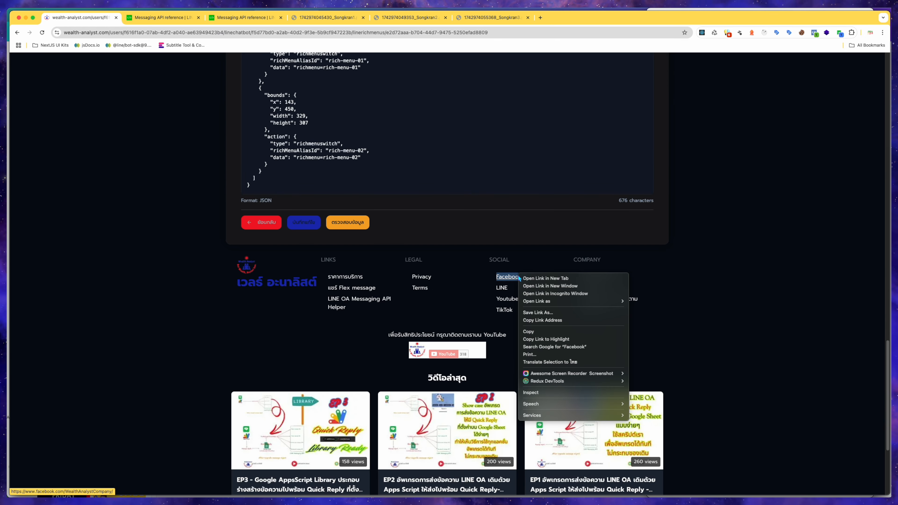
pyautogui.click(538, 320)
pyautogui.scroll(6, 538, 336)
pyautogui.scroll(15, 539, 339)
pyautogui.scroll(-10, 538, 337)
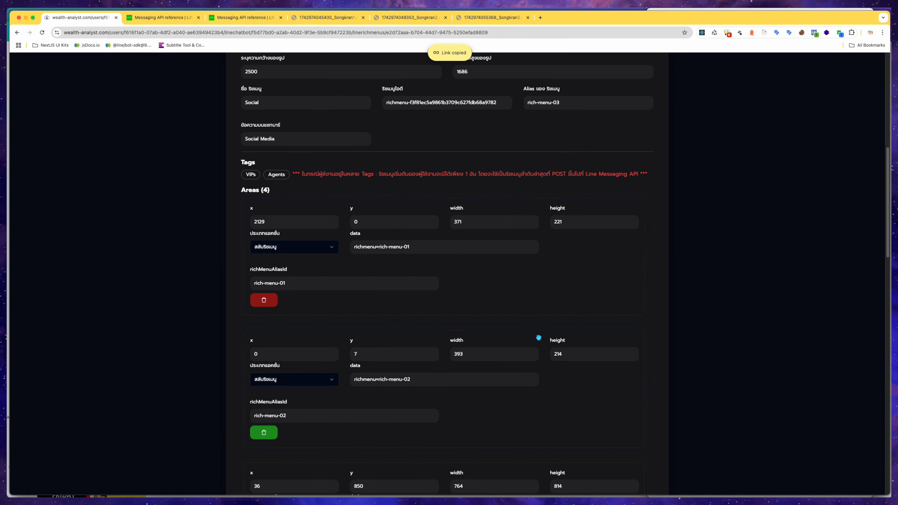
pyautogui.click(534, 345)
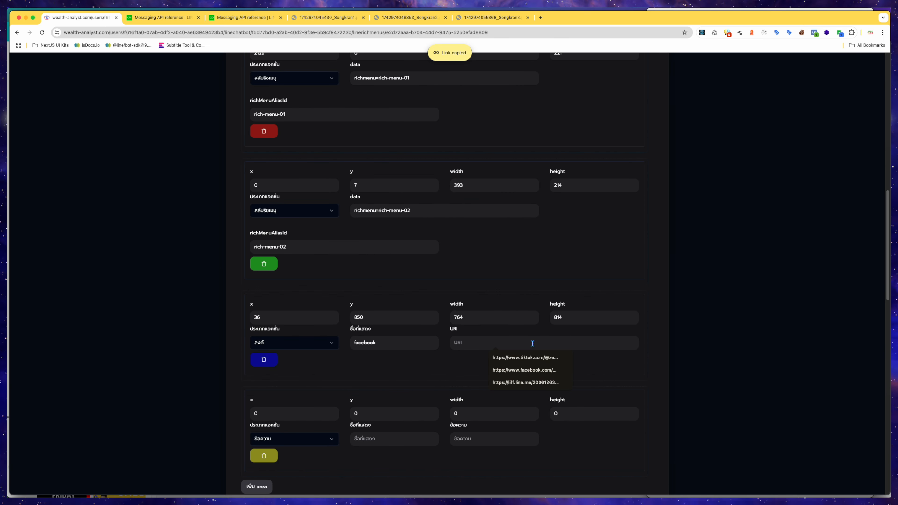
pyautogui.click(665, 348)
pyautogui.click(591, 345)
pyautogui.press('super+v')
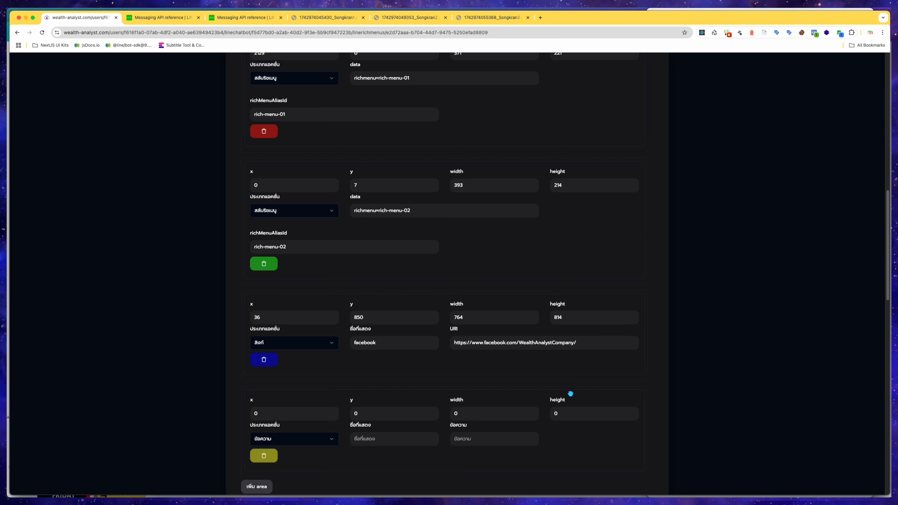
# Draw the fourth tappable area over the YouTube icon, about x 850, y 836, 786 by 836.
pyautogui.click(563, 400)
pyautogui.scroll(15, 563, 402)
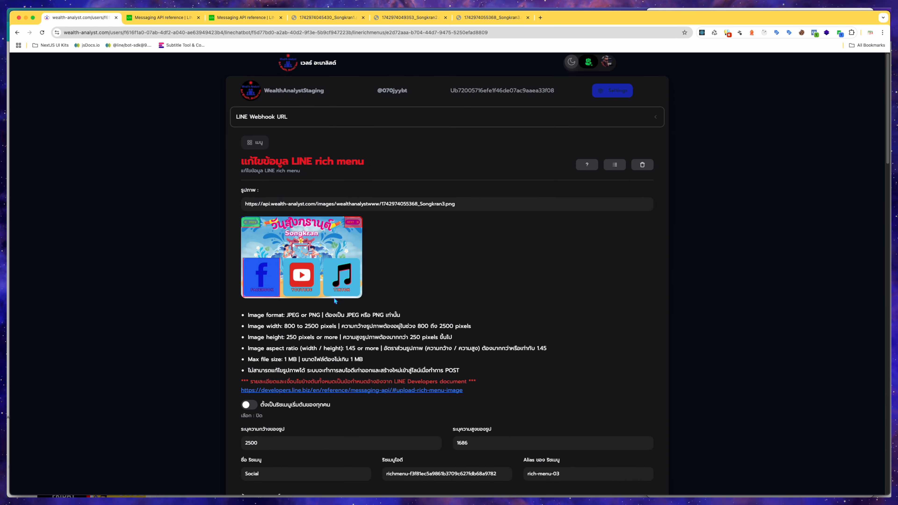
pyautogui.moveTo(282, 258); pyautogui.dragTo(320, 298)
pyautogui.scroll(-20, 566, 294)
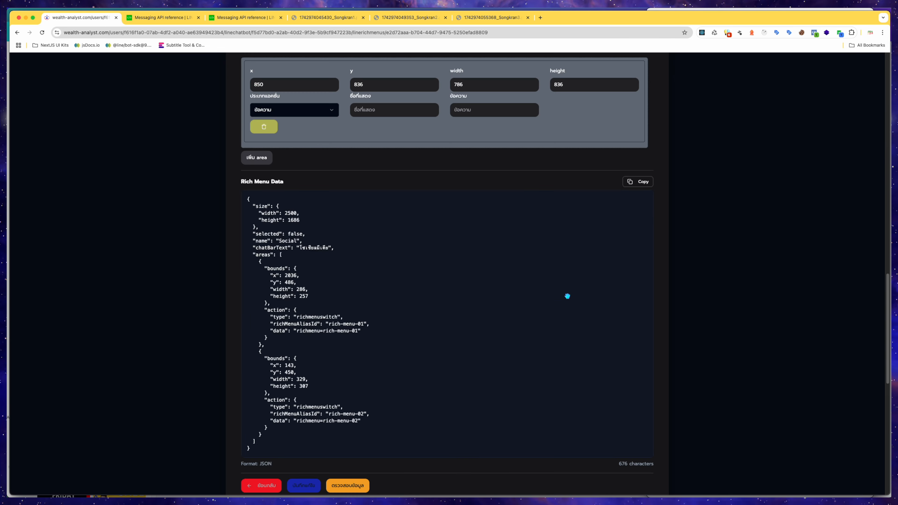
# Copy the site's YouTube link address from the page footer.
pyautogui.scroll(4, 565, 295)
pyautogui.scroll(-15, 587, 328)
pyautogui.scroll(-2, 588, 329)
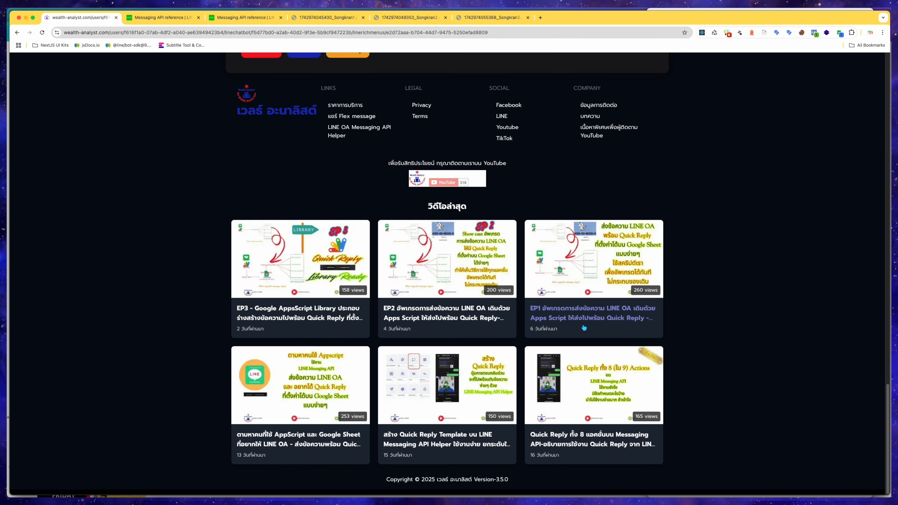
pyautogui.scroll(5, 580, 321)
pyautogui.click(517, 279)
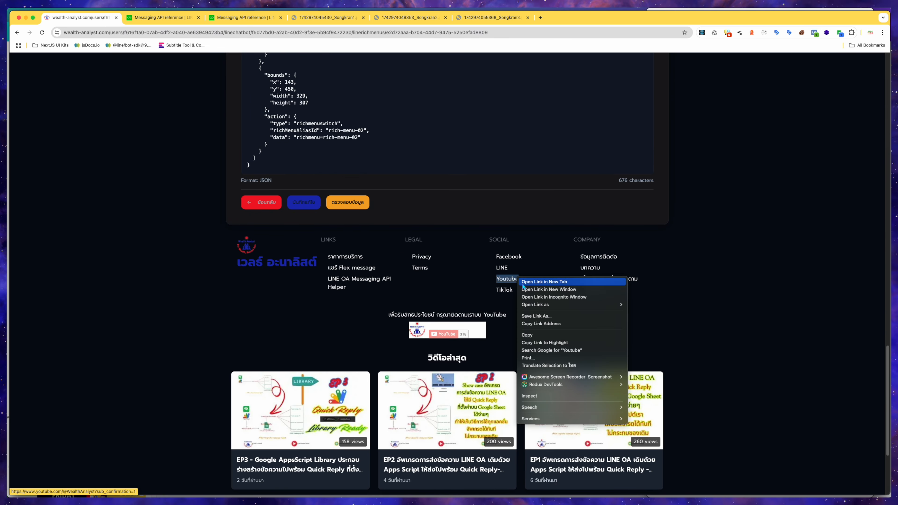
pyautogui.click(536, 320)
# Set the fourth area's action to link, paste the YouTube URI and pick the label youtube.
pyautogui.scroll(7, 536, 326)
pyautogui.scroll(15, 536, 326)
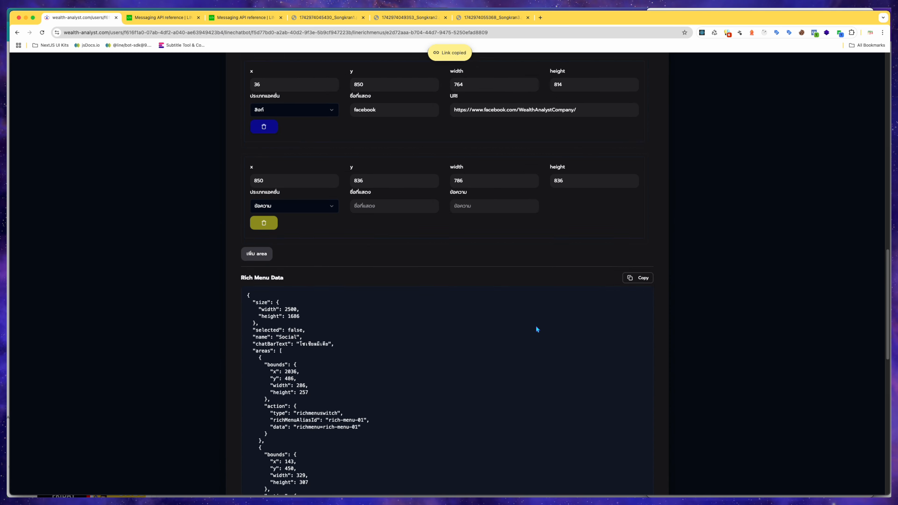
pyautogui.scroll(-5, 654, 353)
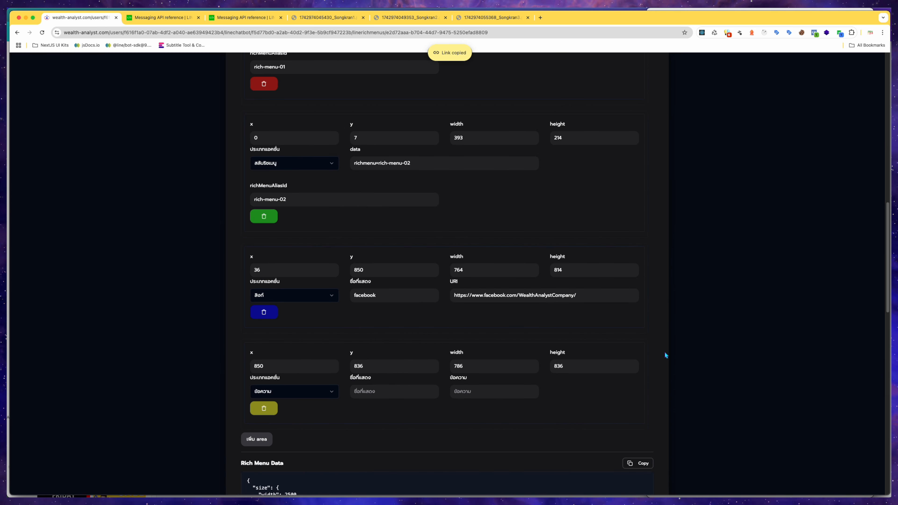
pyautogui.scroll(-2, 665, 355)
pyautogui.click(336, 338)
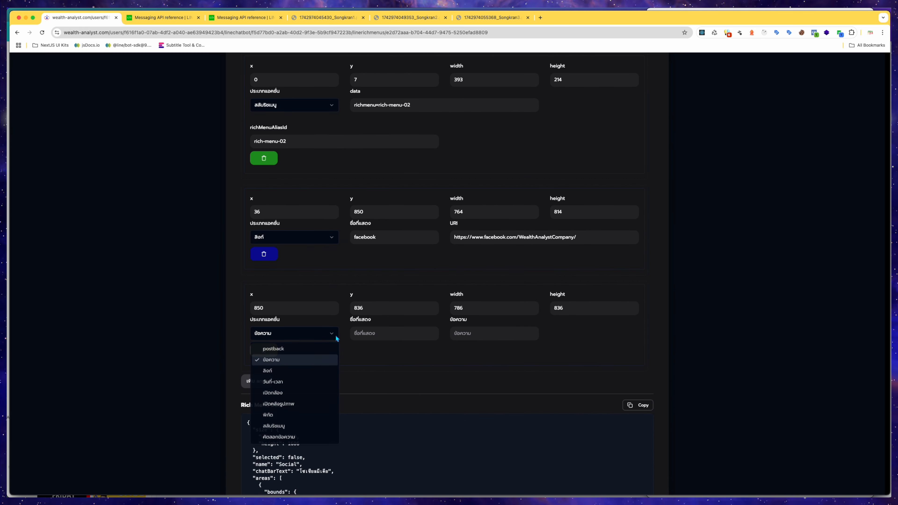
pyautogui.click(297, 371)
pyautogui.click(475, 333)
pyautogui.press('super+v')
pyautogui.click(424, 332)
pyautogui.click(403, 360)
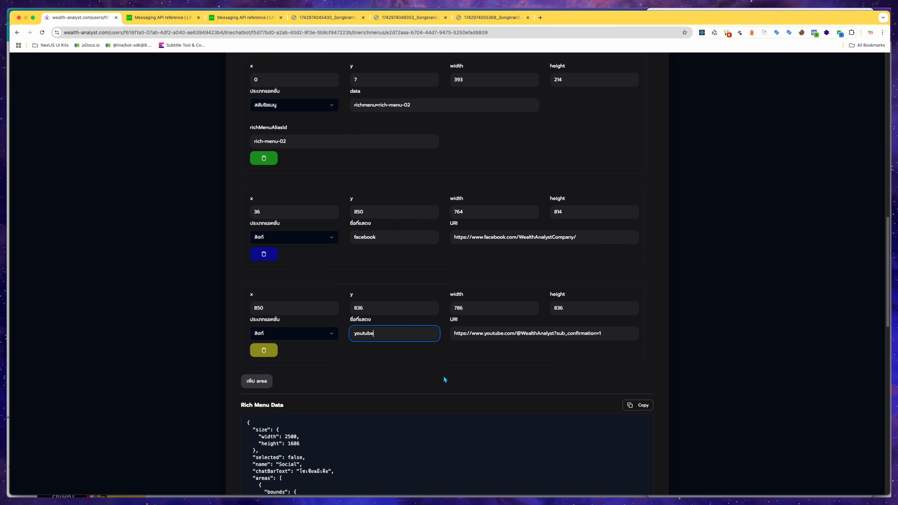
pyautogui.click(660, 371)
# Add a fifth tappable area and draw it over the TikTok icon, about x 1679, y 829, 779 by 829.
pyautogui.click(263, 382)
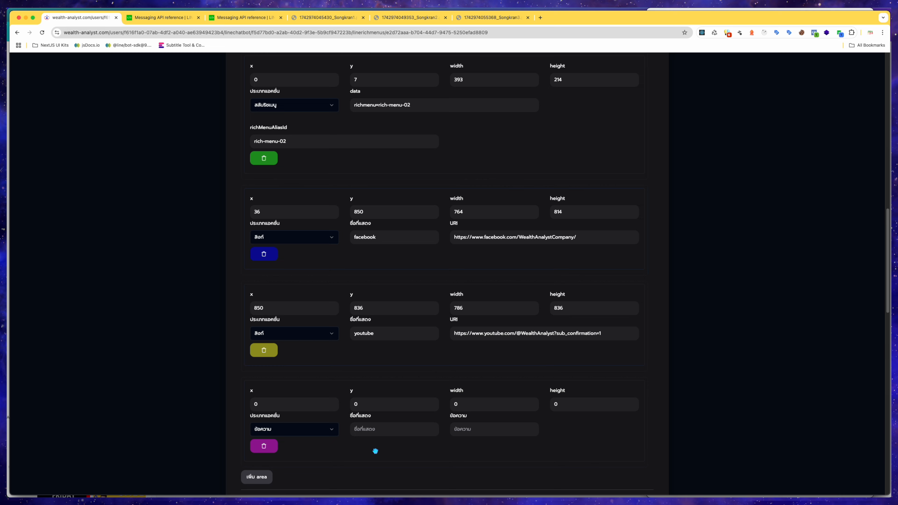
pyautogui.click(424, 448)
pyautogui.scroll(18, 423, 448)
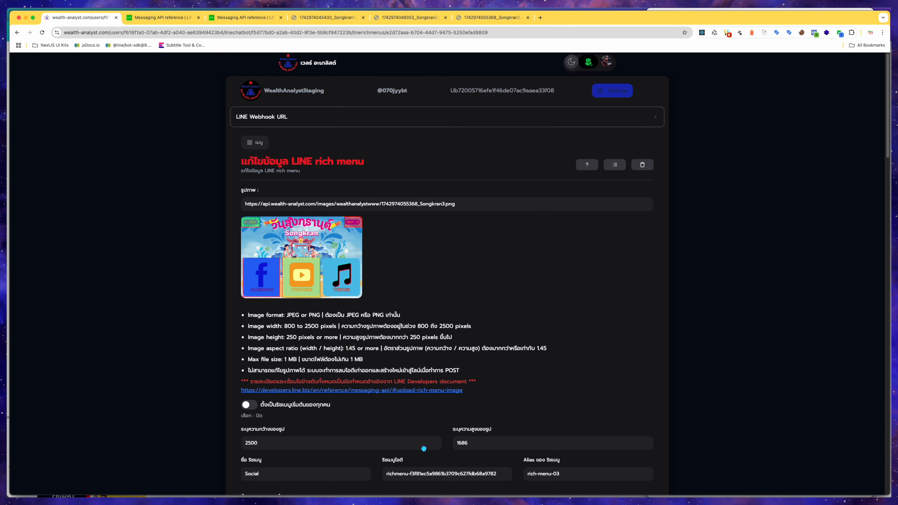
pyautogui.moveTo(322, 257); pyautogui.dragTo(360, 299)
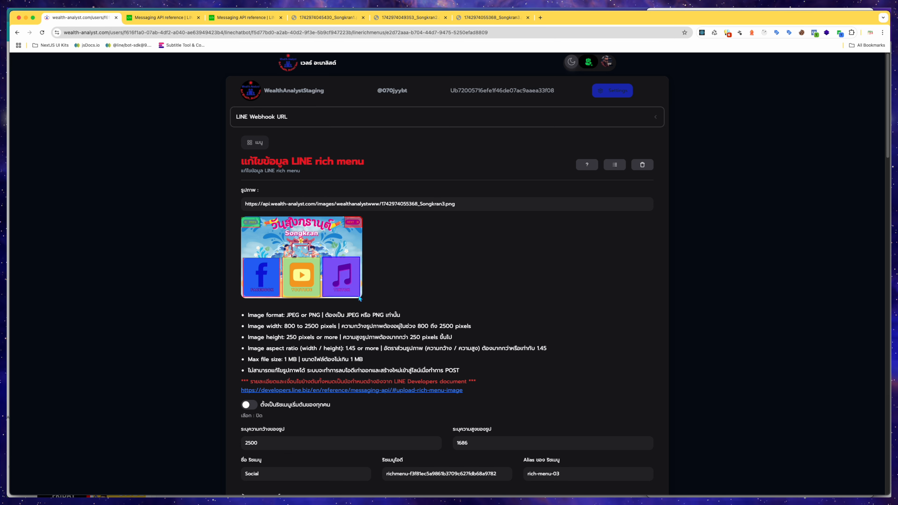
pyautogui.scroll(-15, 438, 304)
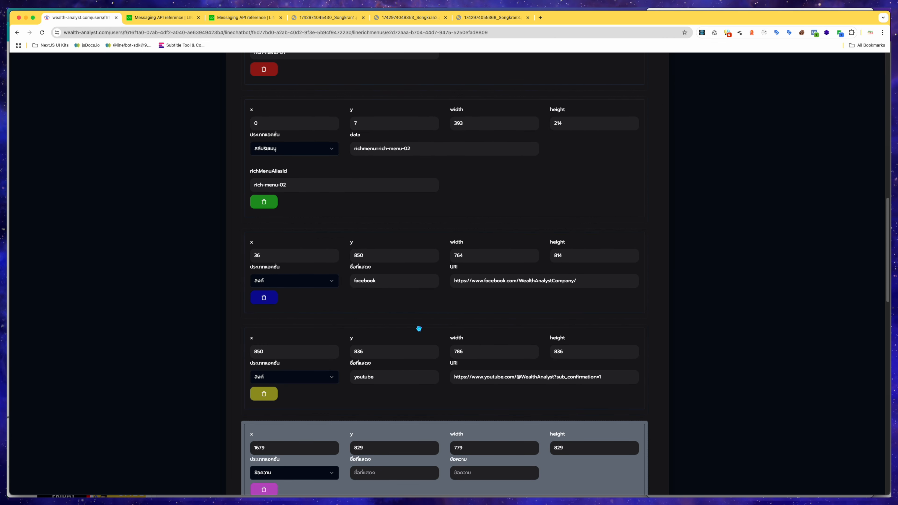
# Set the fifth area's action type to link with the display label tiktok.
pyautogui.scroll(-3, 419, 328)
pyautogui.click(333, 373)
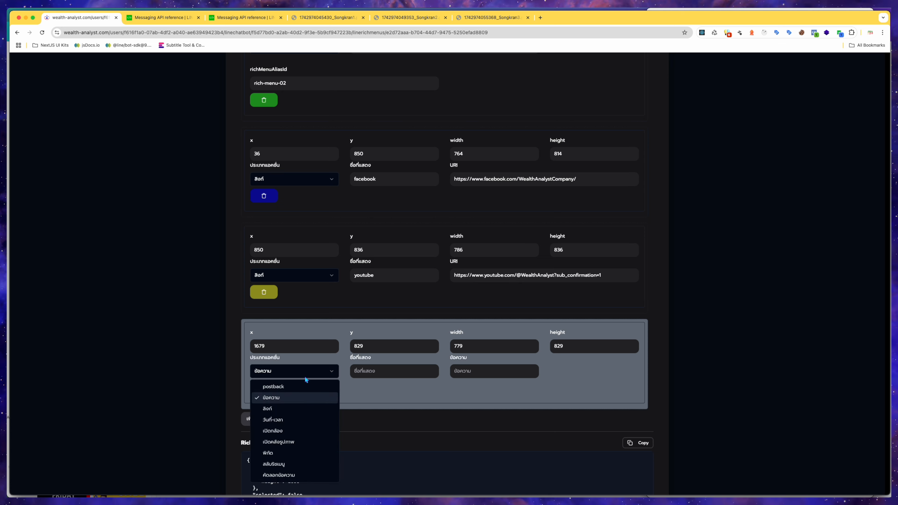
pyautogui.click(288, 408)
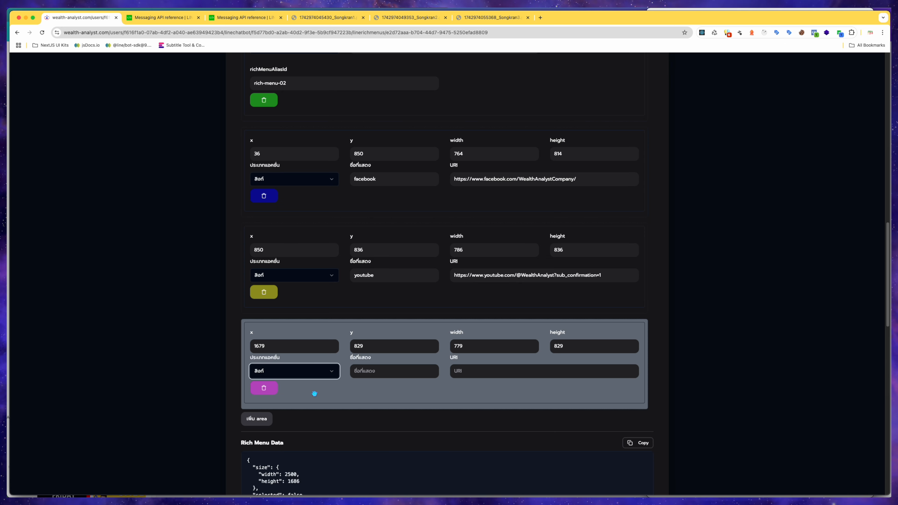
pyautogui.click(375, 372)
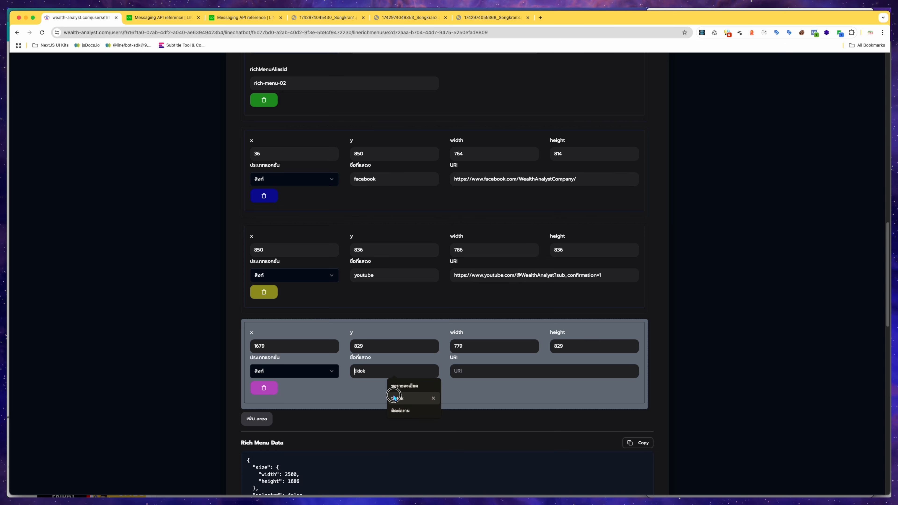
pyautogui.click(390, 388)
# Copy the TikTok link from the page footer and paste it as the fifth area's URI.
pyautogui.click(476, 374)
pyautogui.scroll(-10, 476, 373)
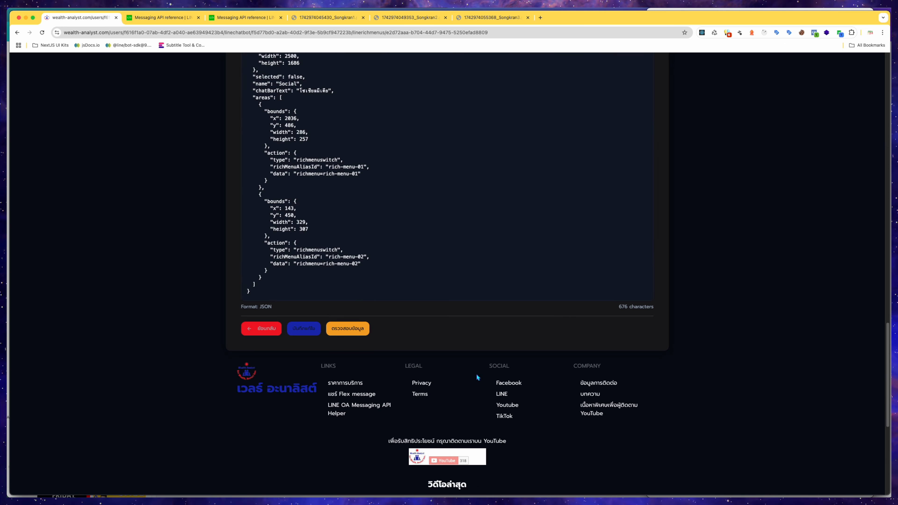
pyautogui.rightClick(504, 415)
pyautogui.click(529, 395)
pyautogui.scroll(7, 522, 235)
pyautogui.click(512, 199)
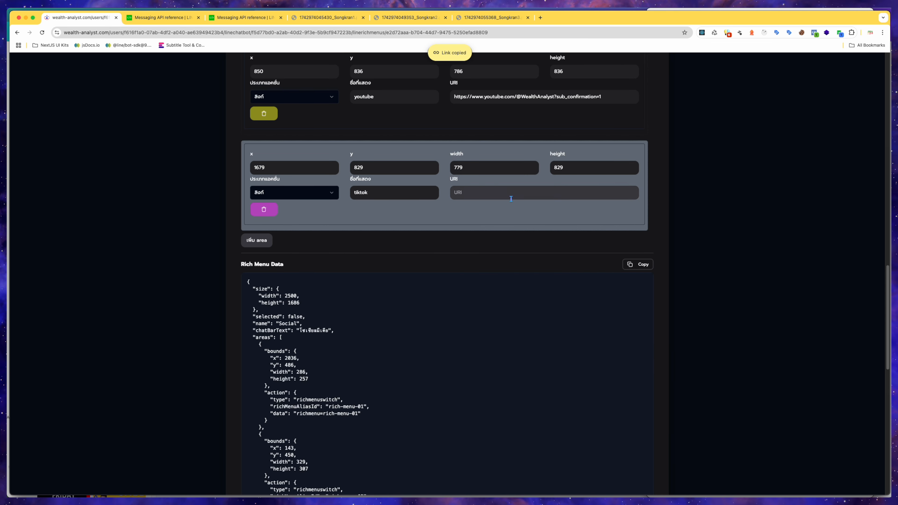
pyautogui.press('cmd+v')
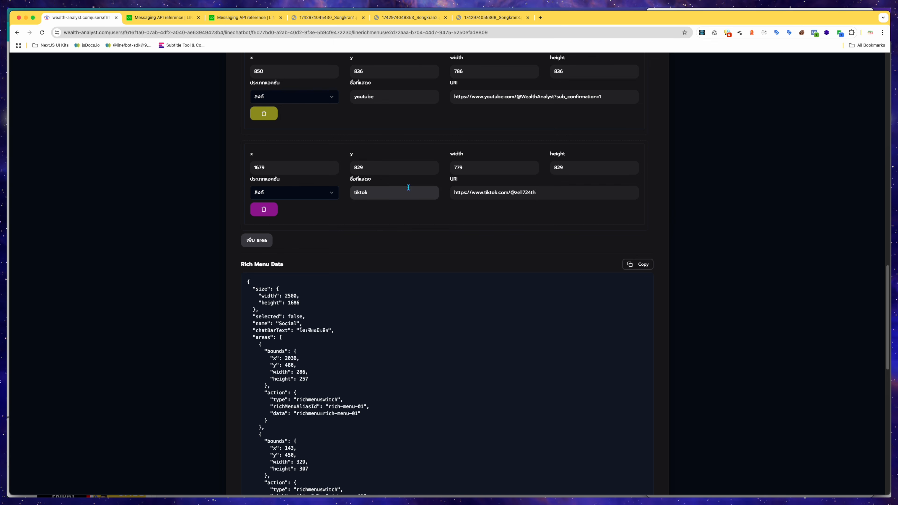
# Save the Social rich menu with its five tappable areas.
pyautogui.scroll(3, 547, 197)
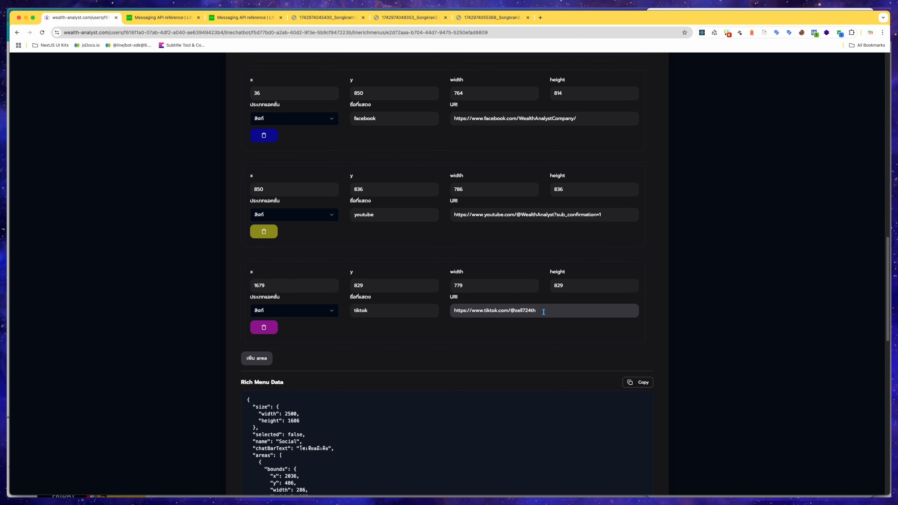
pyautogui.scroll(20, 535, 315)
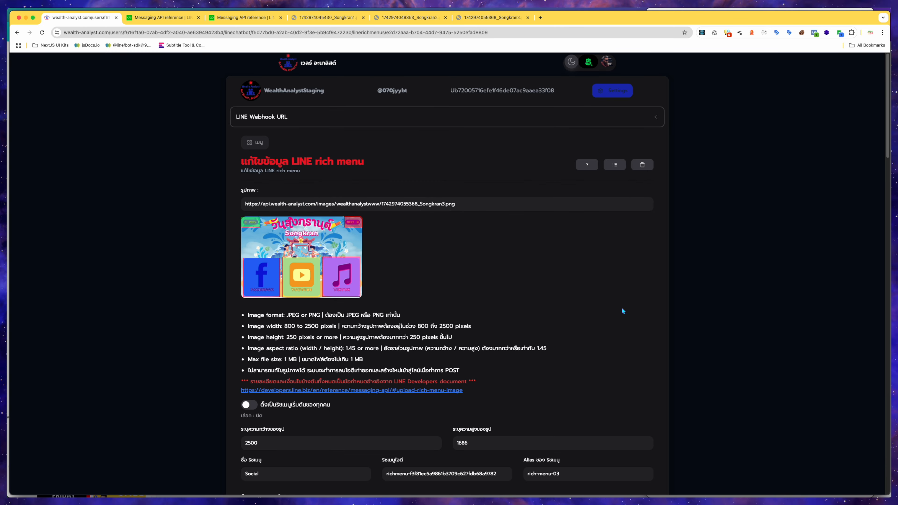
pyautogui.scroll(-3, 382, 302)
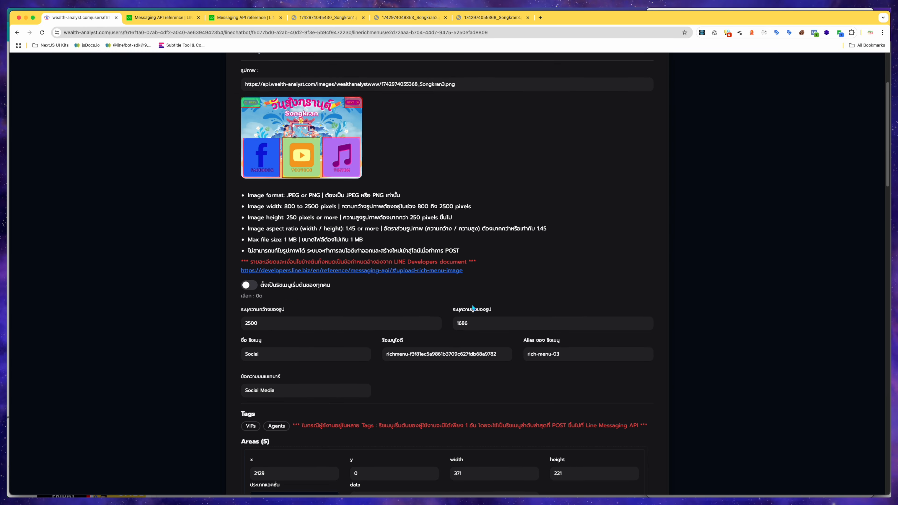
pyautogui.scroll(-15, 472, 307)
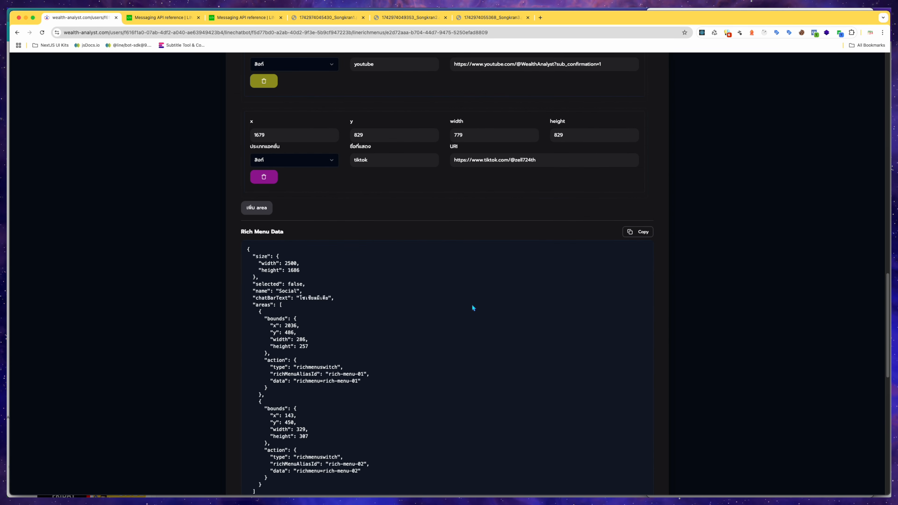
pyautogui.scroll(-12, 473, 308)
pyautogui.scroll(8, 377, 322)
pyautogui.click(312, 391)
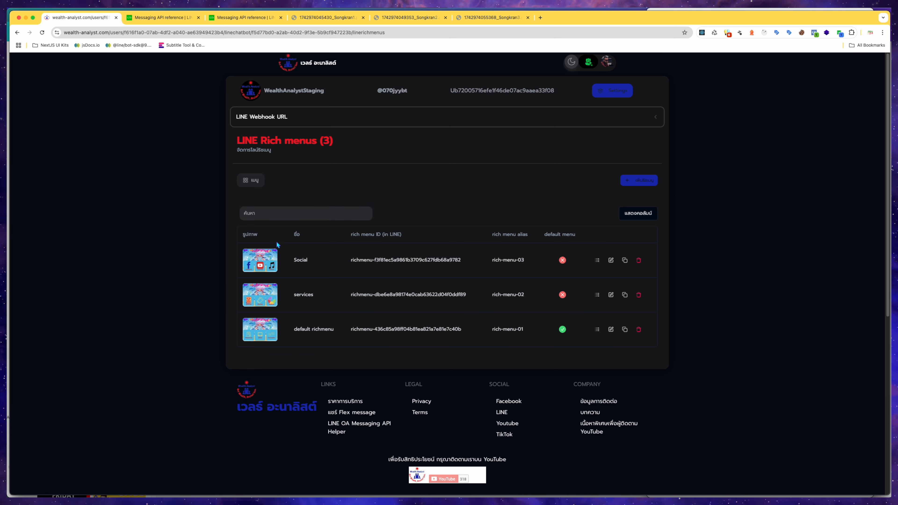
# Reopen the Social rich menu and review its areas and generated rich menu JSON data.
pyautogui.click(612, 261)
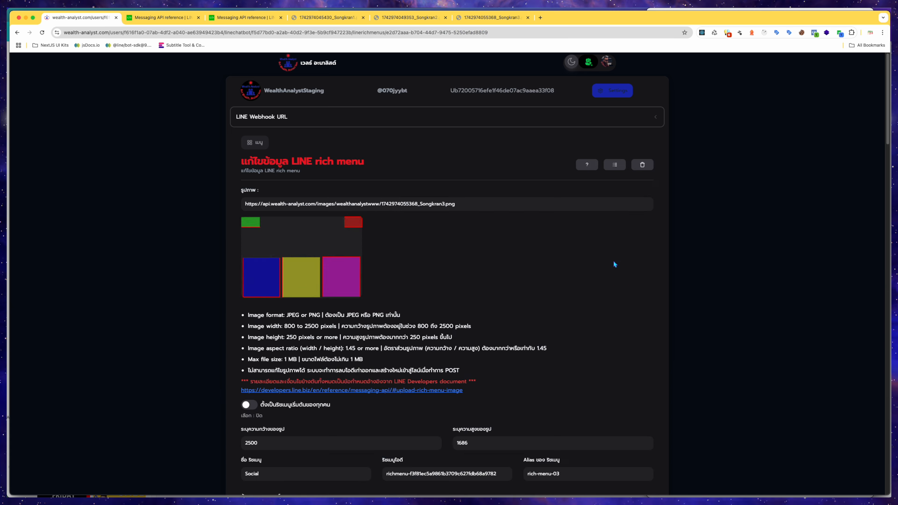
pyautogui.scroll(-4, 613, 261)
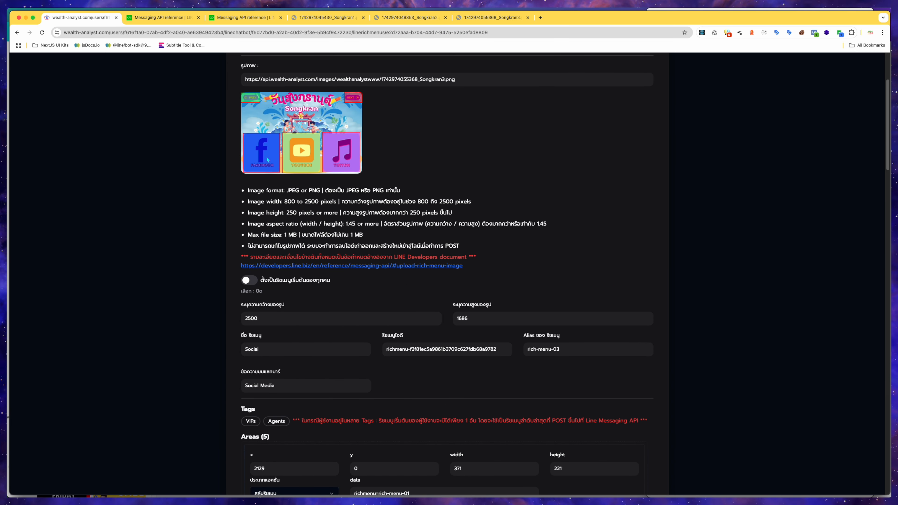
pyautogui.scroll(-9, 338, 144)
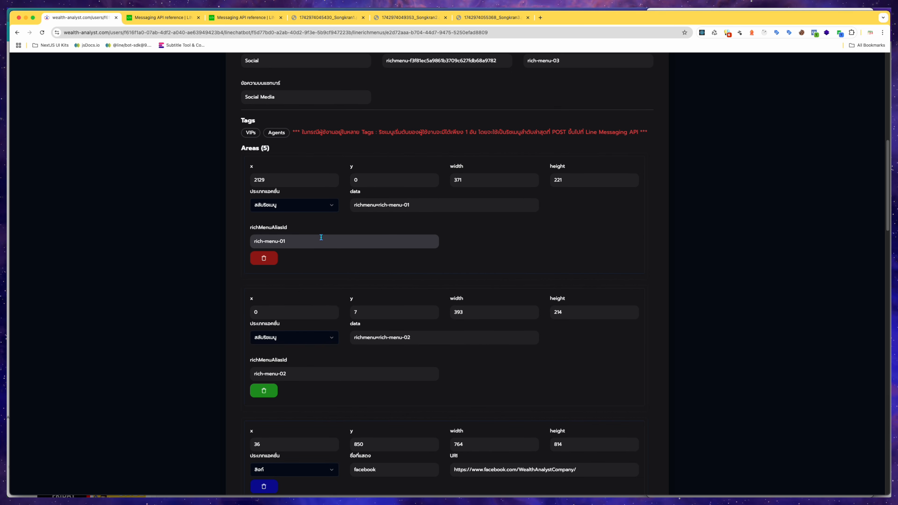
pyautogui.scroll(-5, 334, 300)
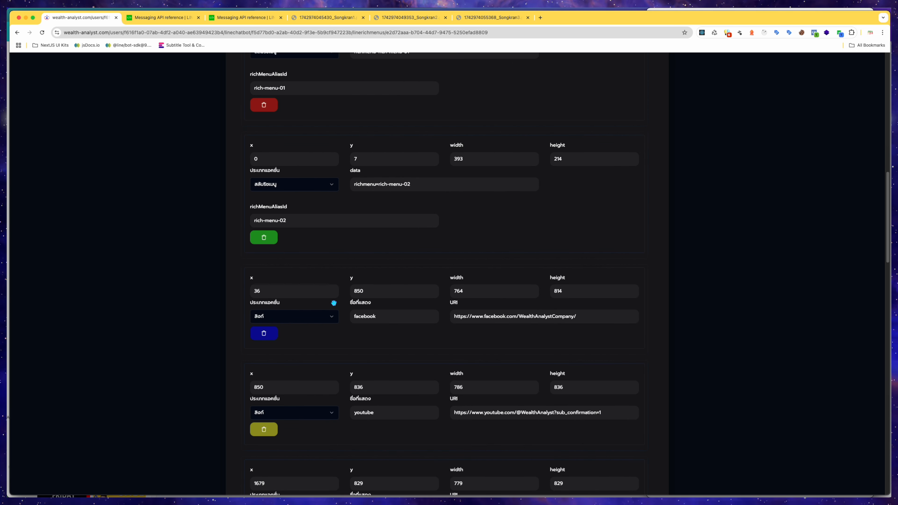
pyautogui.scroll(-2, 300, 314)
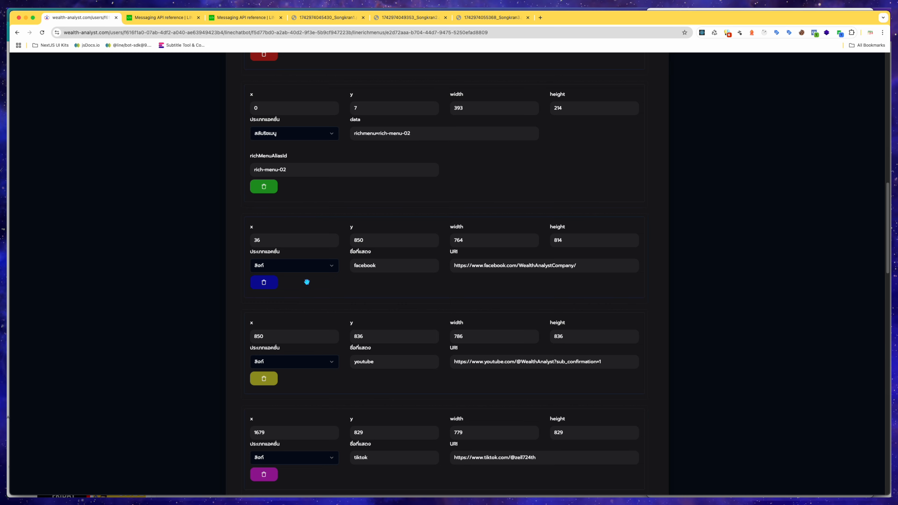
pyautogui.scroll(-3, 307, 281)
pyautogui.scroll(-13, 307, 282)
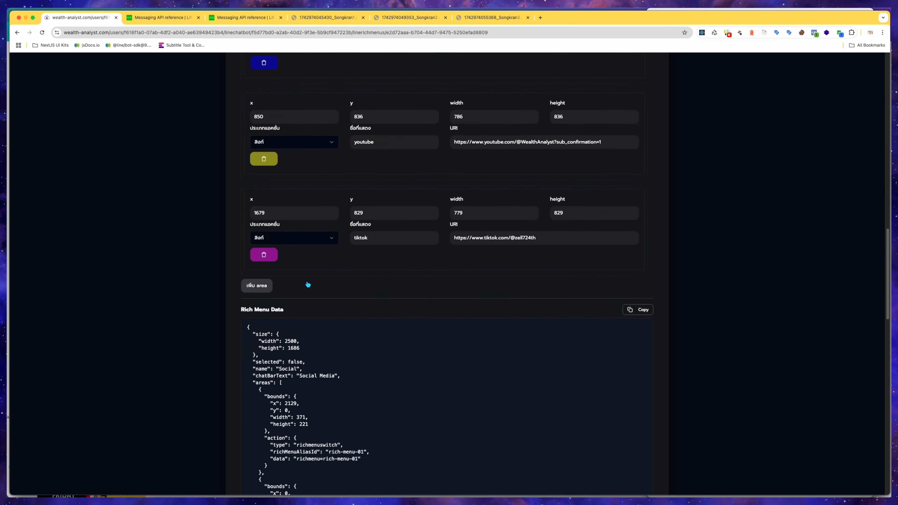
pyautogui.scroll(-6, 307, 284)
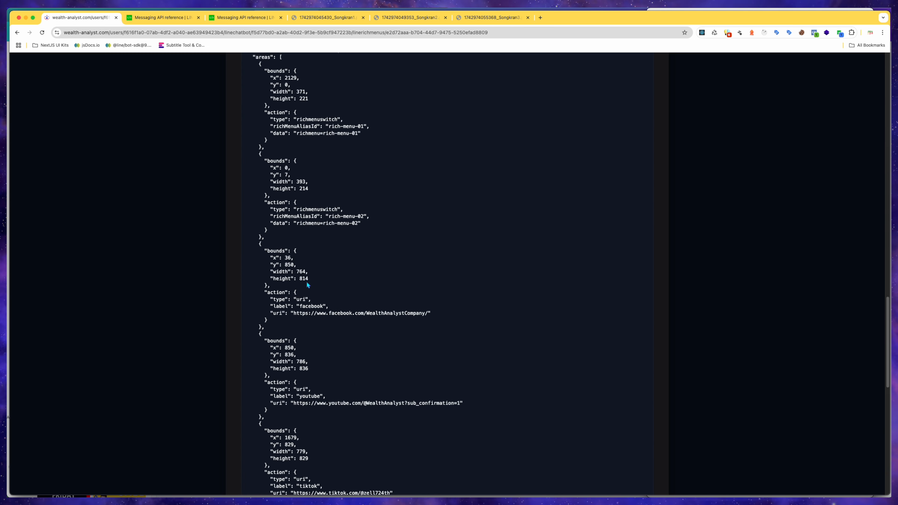
# Validate the Social rich menu data and post it to the LINE API.
pyautogui.moveTo(259, 142); pyautogui.dragTo(324, 425)
pyautogui.click(345, 378)
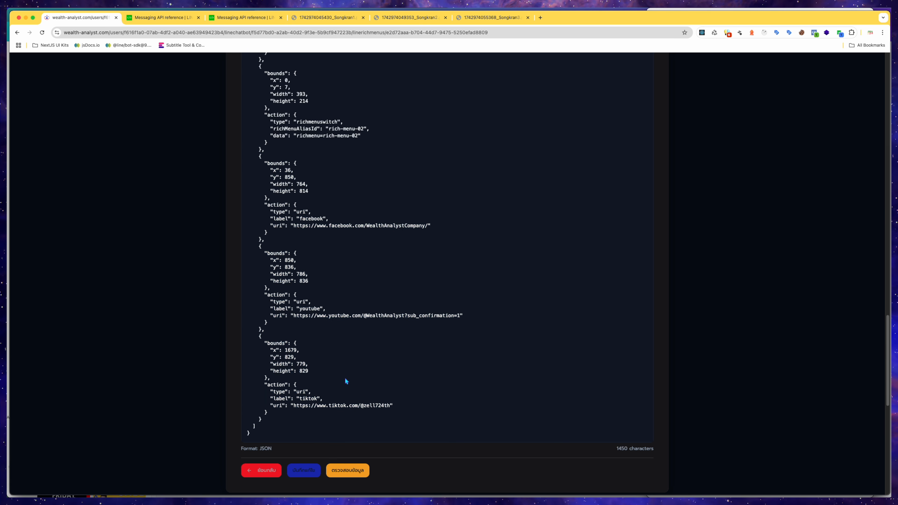
pyautogui.click(358, 472)
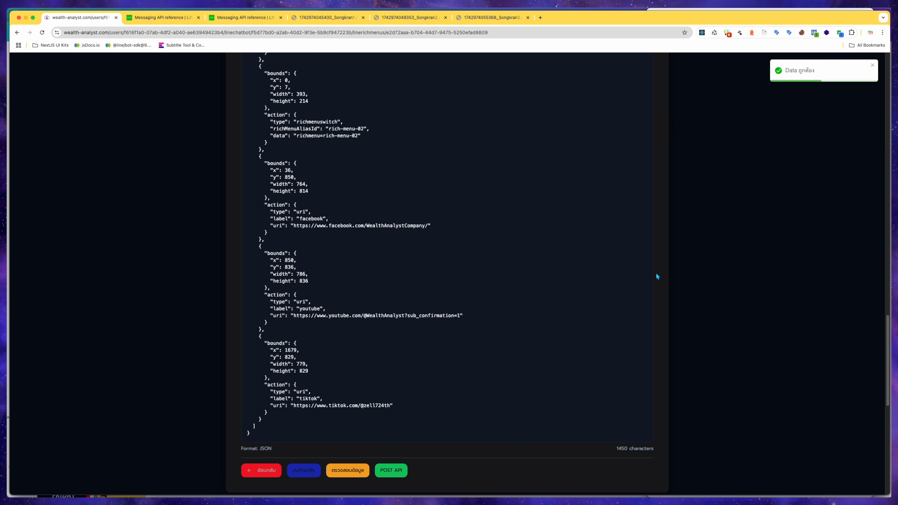
pyautogui.click(399, 472)
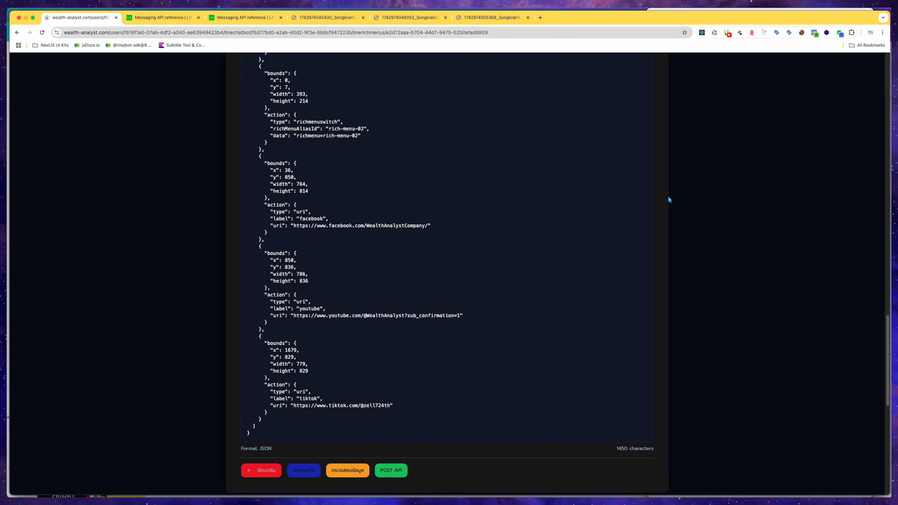
# Switch to the phone's LINE chat, page forward to the Songkran Social Media menu and tap its Facebook area.
pyautogui.hotkey('ctrl', 'Up')
pyautogui.click(833, 179)
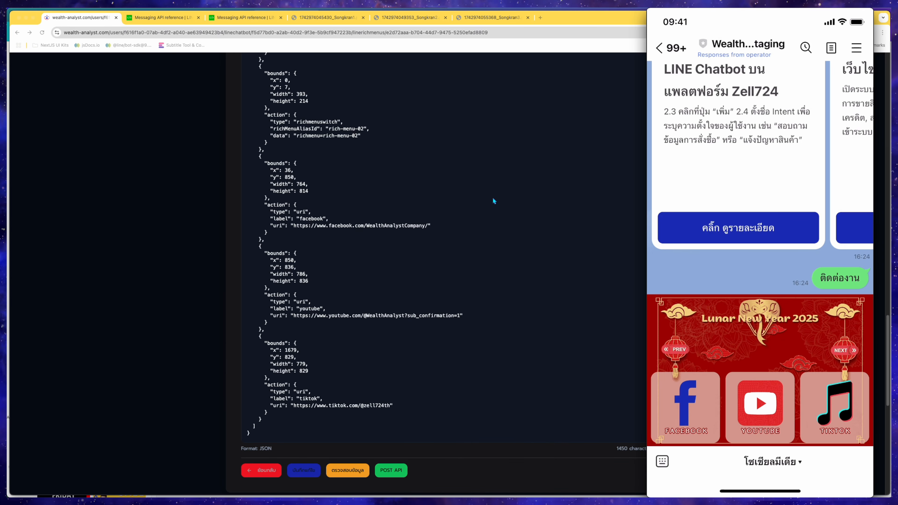
pyautogui.click(678, 348)
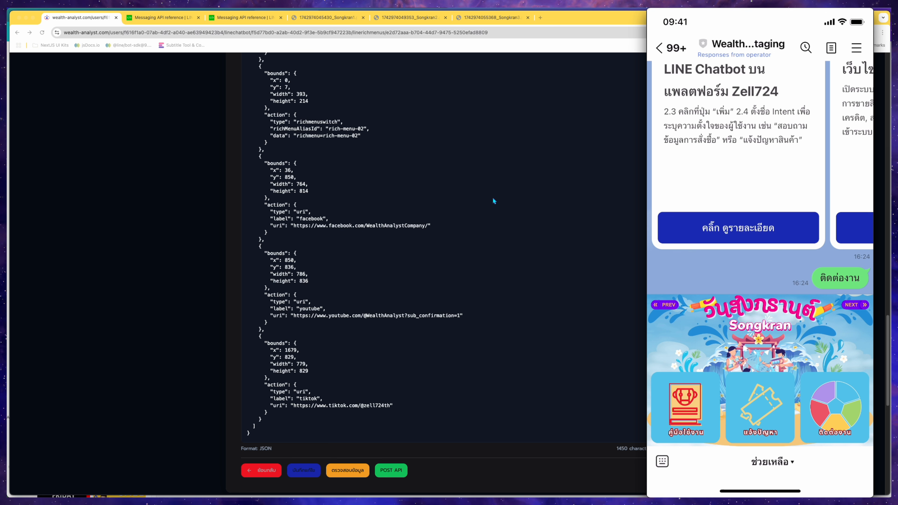
pyautogui.click(852, 305)
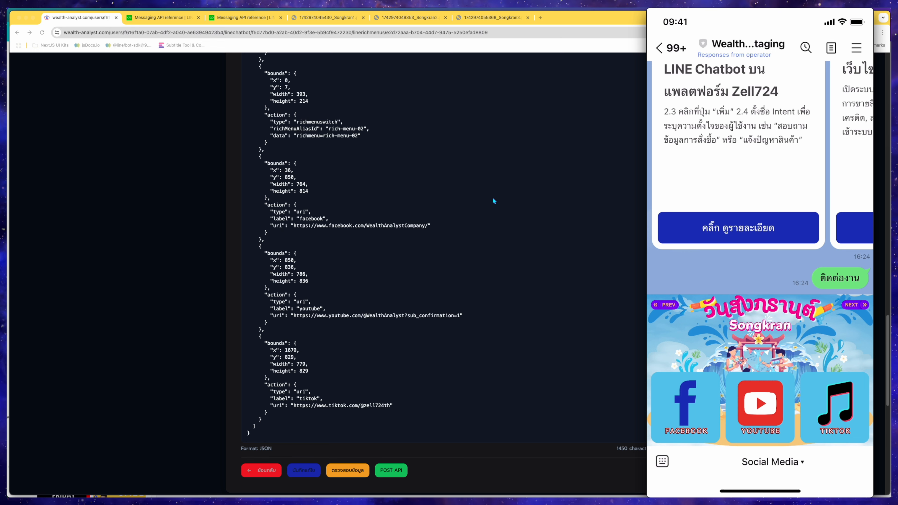
pyautogui.click(685, 403)
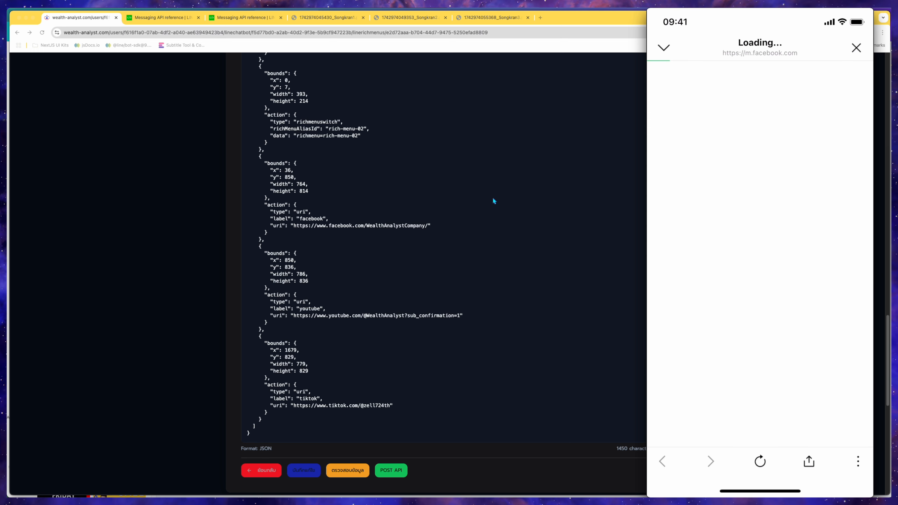
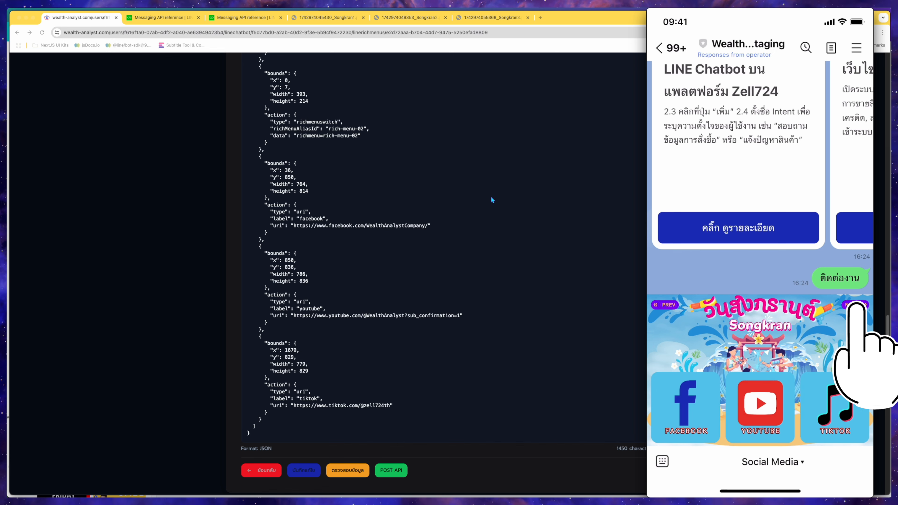
# Open the Social rich menu's LINE API request logs, page through them, and return to the rich menu edit page.
pyautogui.click(508, 200)
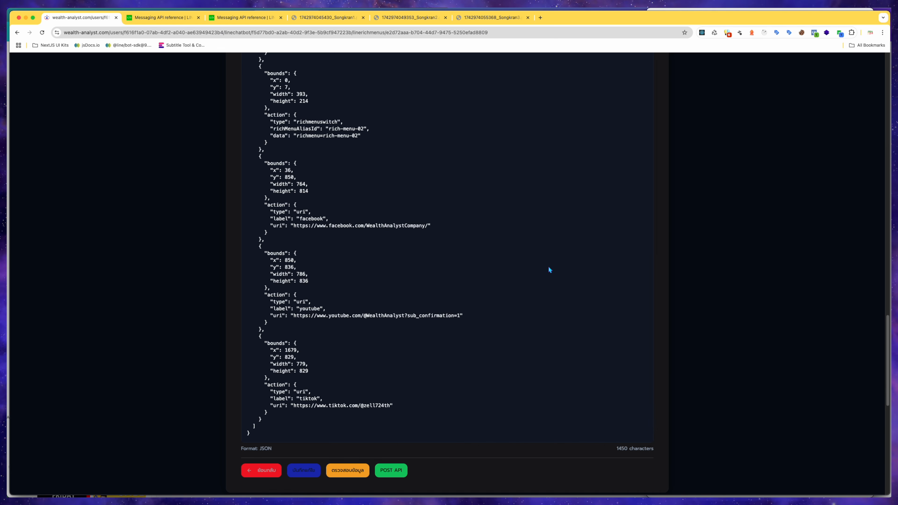
pyautogui.scroll(20, 549, 267)
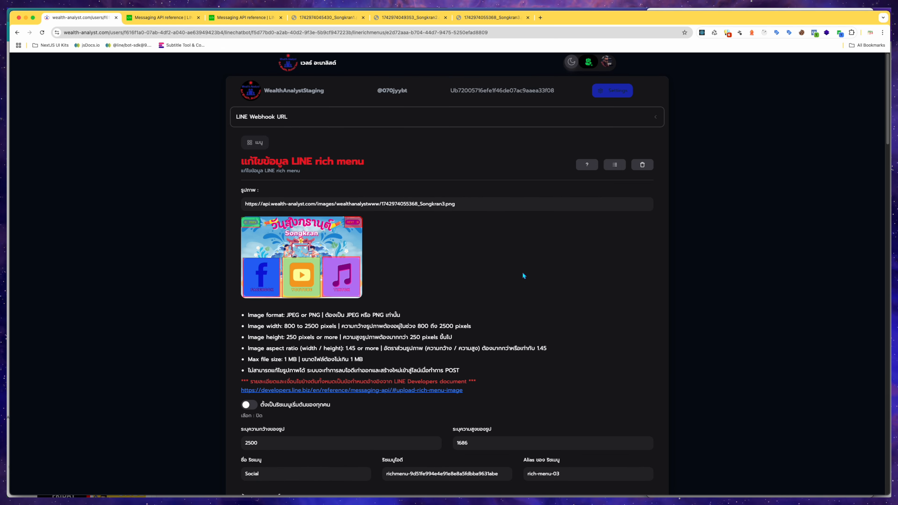
pyautogui.scroll(-3, 524, 276)
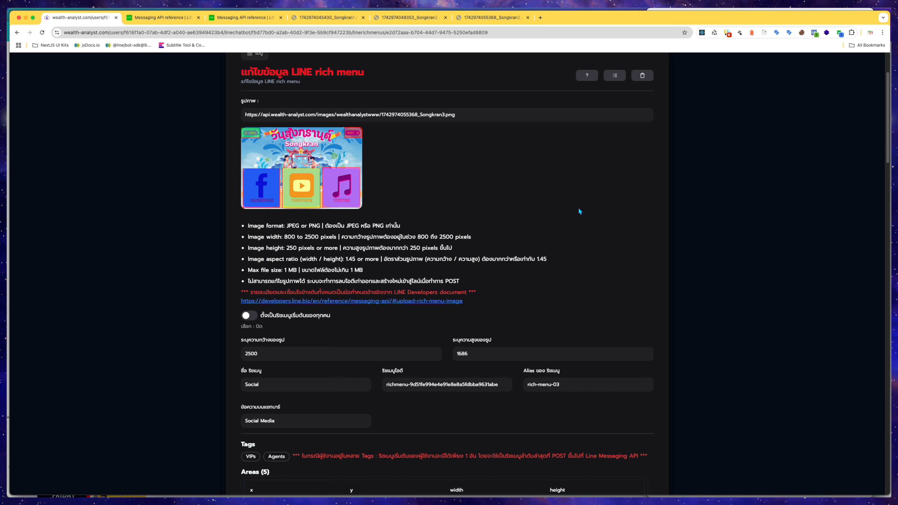
pyautogui.scroll(1, 578, 207)
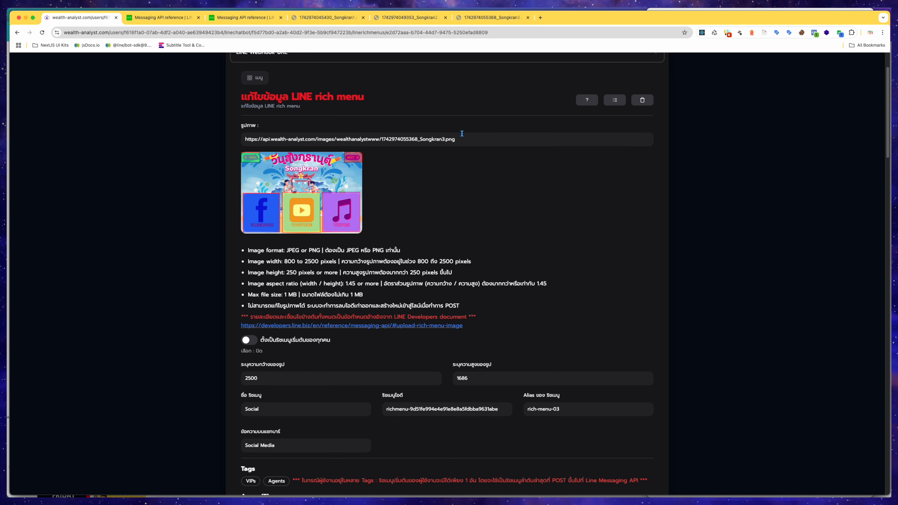
pyautogui.click(615, 102)
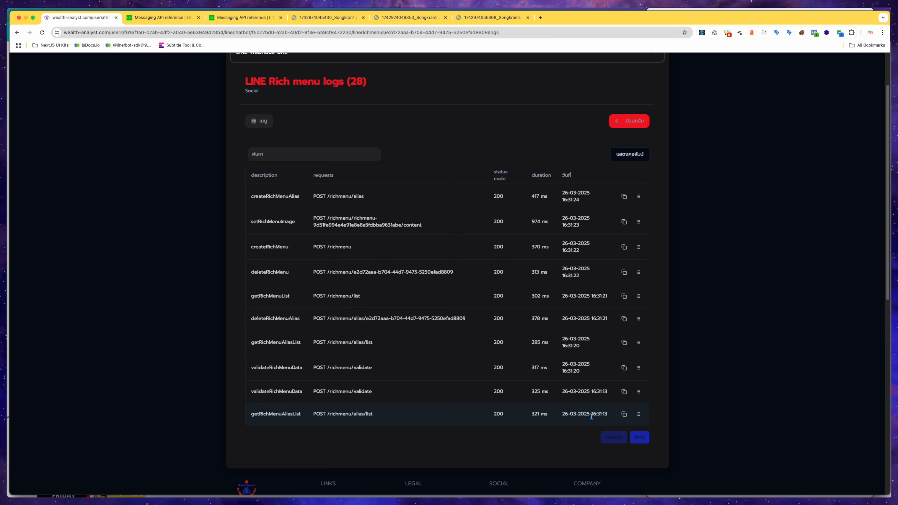
pyautogui.click(646, 439)
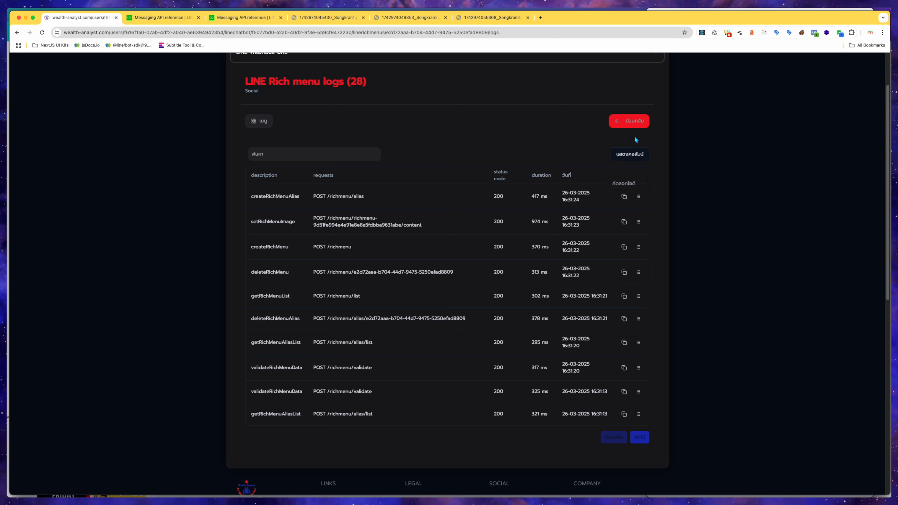
pyautogui.click(632, 123)
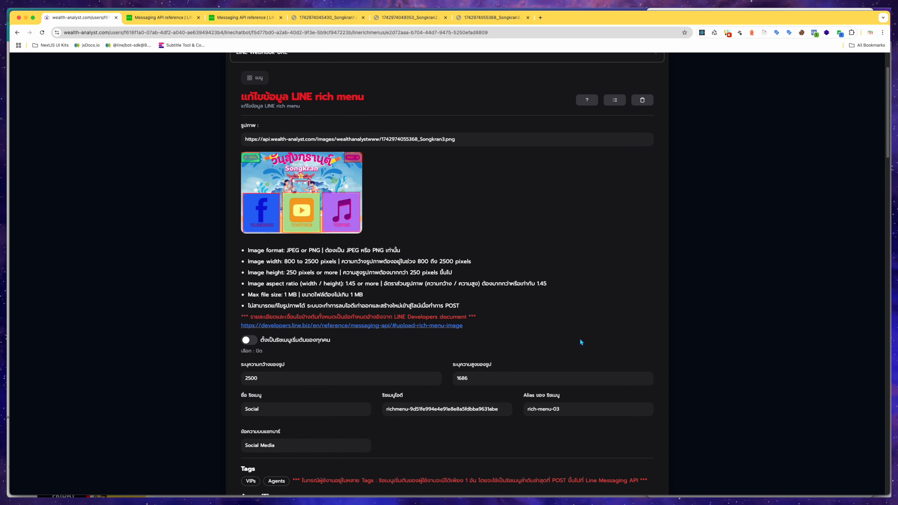
# Switch to the phone's LINE chat to check the rich menu currently shown.
pyautogui.scroll(-3, 581, 338)
pyautogui.scroll(5, 580, 338)
pyautogui.click(588, 166)
pyautogui.hotkey('ctrl', 'Up')
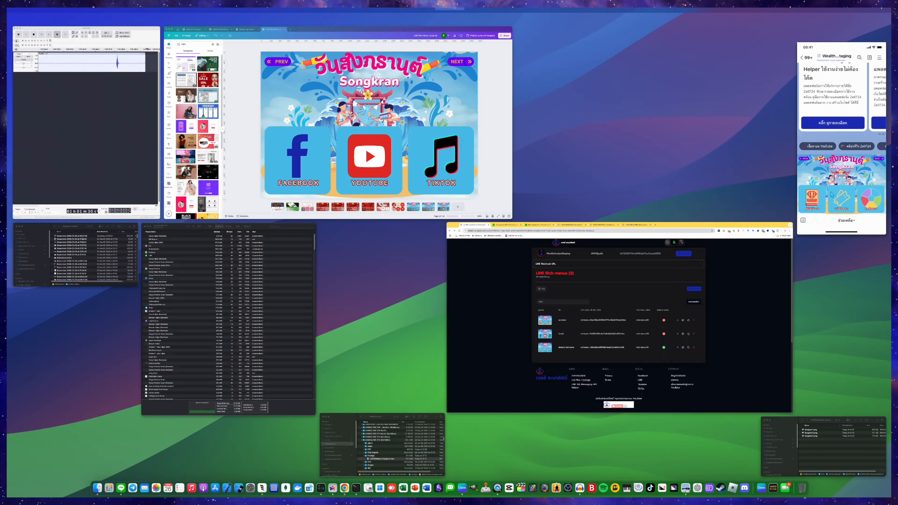
pyautogui.click(842, 141)
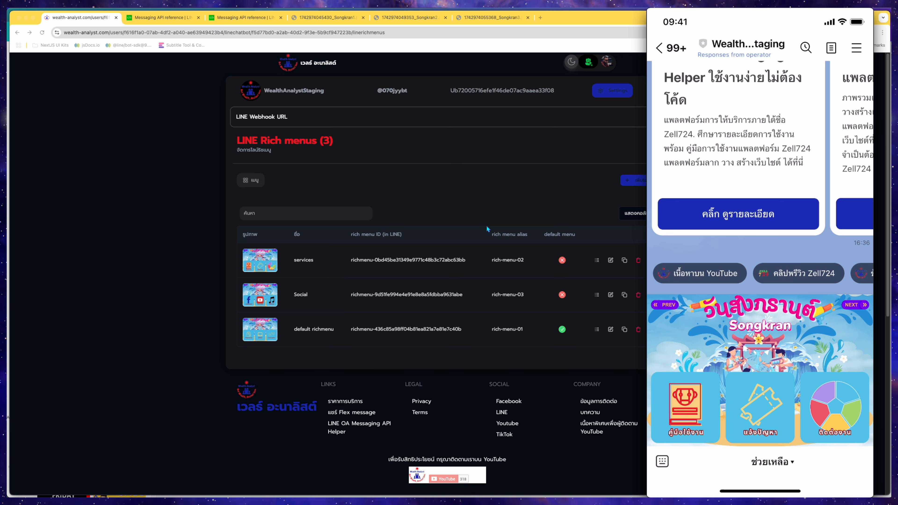
# Open the LINE Developers guide on switching between tabs on rich menus.
pyautogui.click(176, 18)
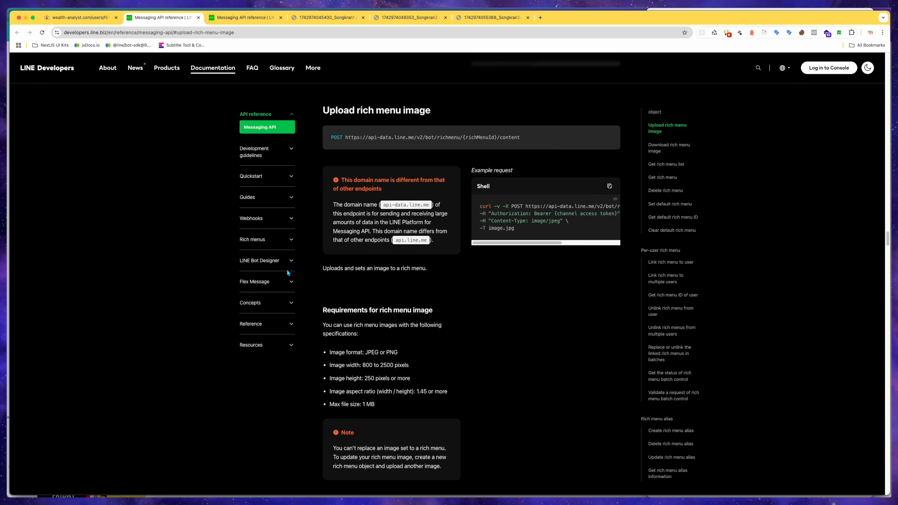
pyautogui.click(286, 239)
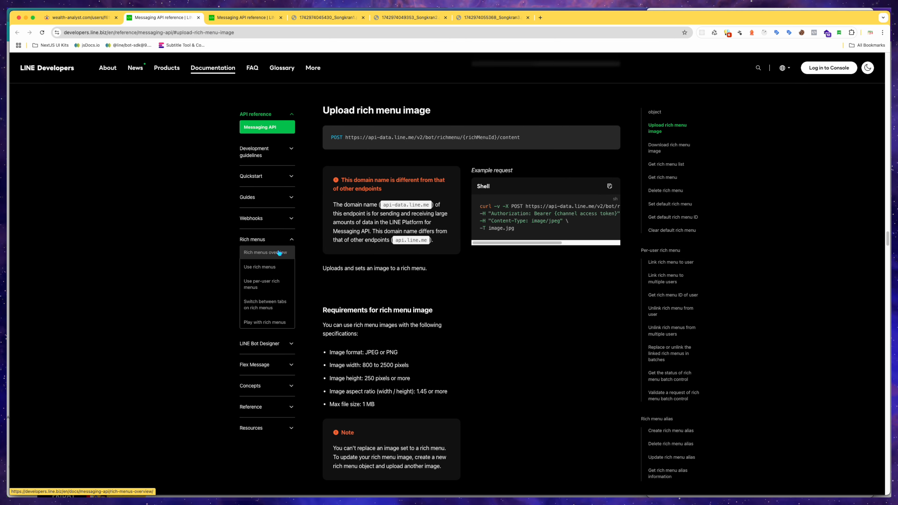
pyautogui.click(277, 305)
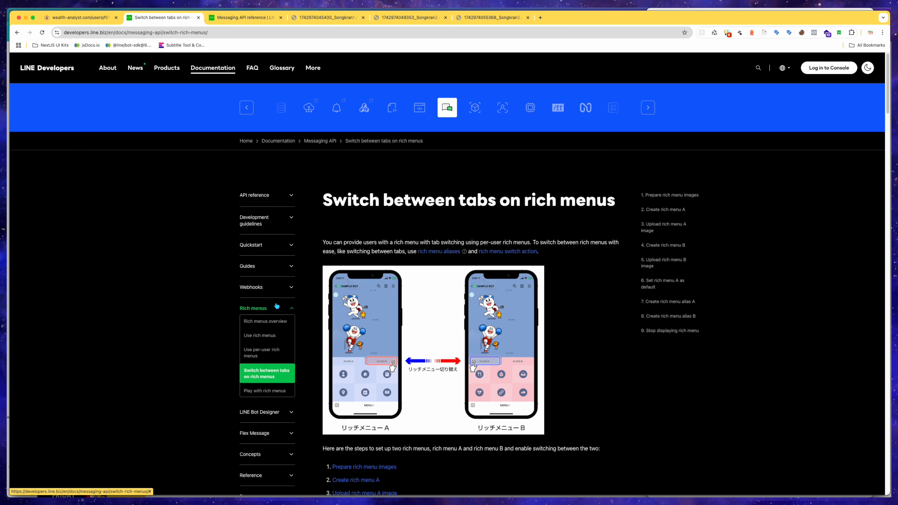
pyautogui.scroll(-5, 411, 331)
pyautogui.scroll(1, 412, 332)
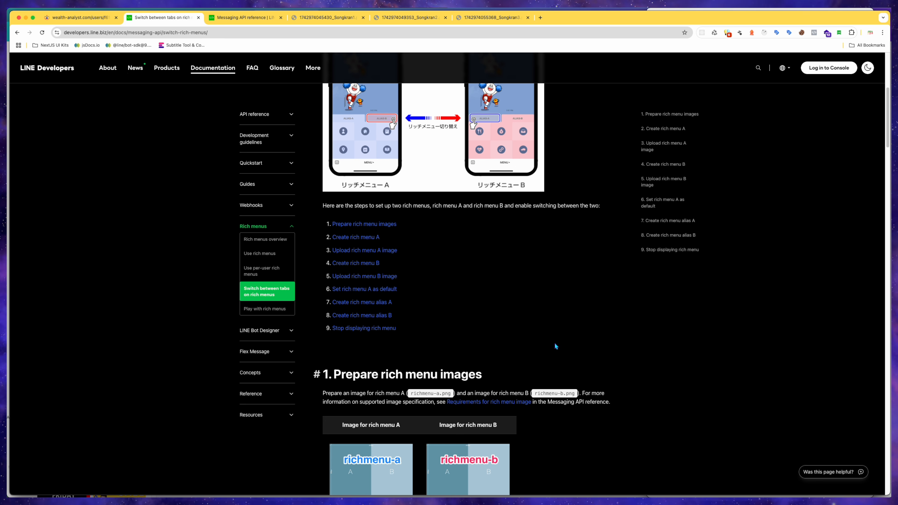
pyautogui.scroll(2, 555, 346)
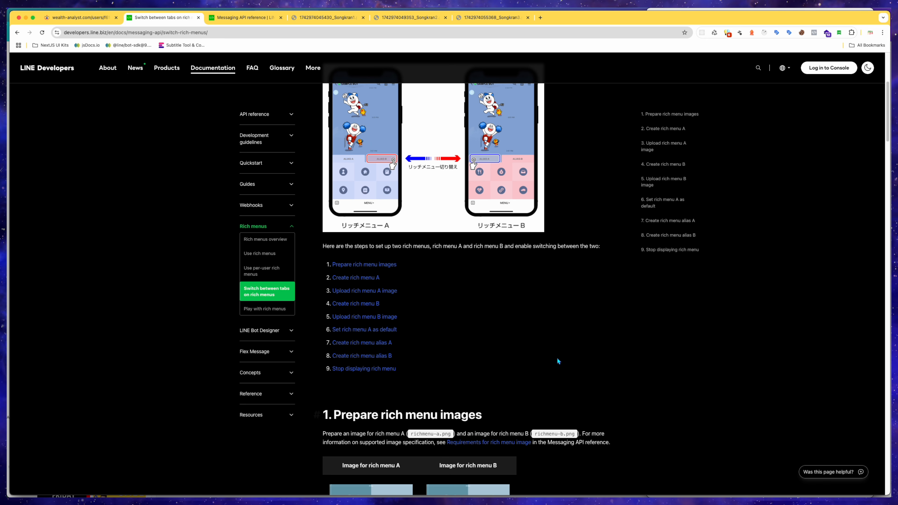
# Highlight each of the nine setup steps listed in the rich menu tab-switching guide.
pyautogui.click(322, 244)
pyautogui.moveTo(323, 244); pyautogui.dragTo(597, 245)
pyautogui.click(596, 284)
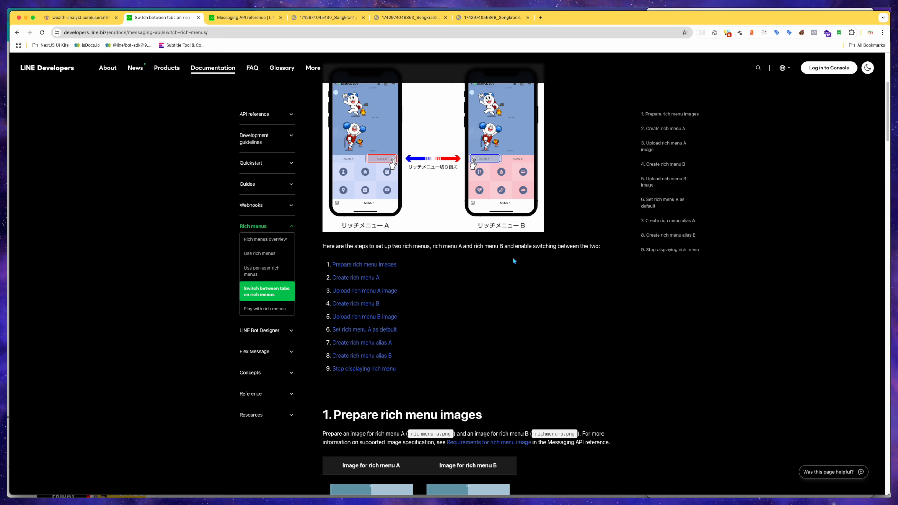
pyautogui.tripleClick(398, 265)
pyautogui.click(423, 273)
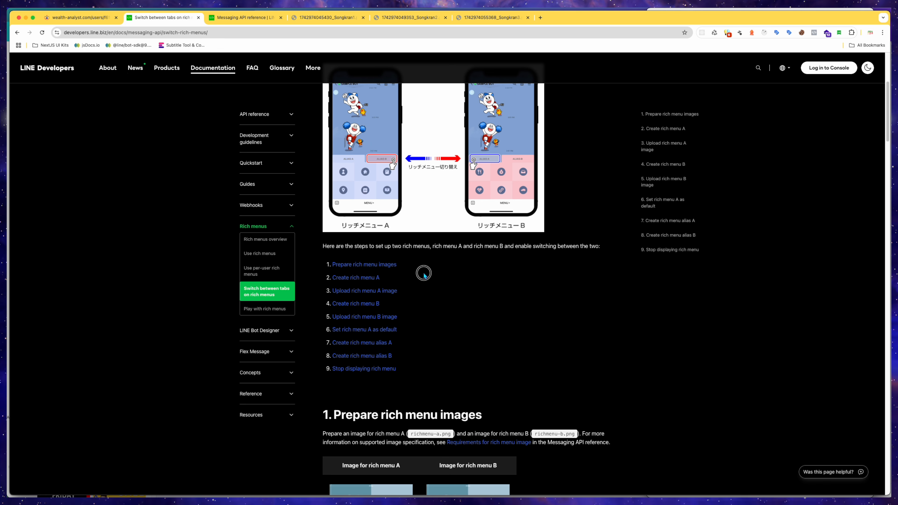
pyautogui.moveTo(407, 278)
pyautogui.mouseDown()
pyautogui.moveTo(337, 293)
pyautogui.moveTo(413, 294)
pyautogui.mouseUp()
pyautogui.click(422, 293)
pyautogui.moveTo(323, 306); pyautogui.dragTo(411, 312)
pyautogui.click(427, 318)
pyautogui.moveTo(324, 322); pyautogui.dragTo(427, 321)
pyautogui.click(431, 324)
pyautogui.moveTo(324, 333); pyautogui.dragTo(418, 342)
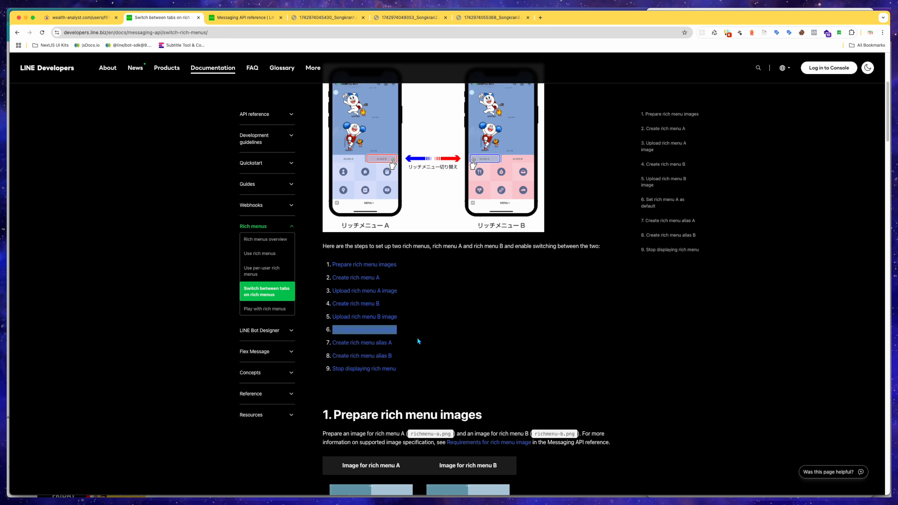
pyautogui.click(322, 345)
pyautogui.moveTo(322, 346); pyautogui.dragTo(409, 351)
pyautogui.click(321, 359)
pyautogui.moveTo(322, 359); pyautogui.dragTo(428, 373)
pyautogui.click(417, 388)
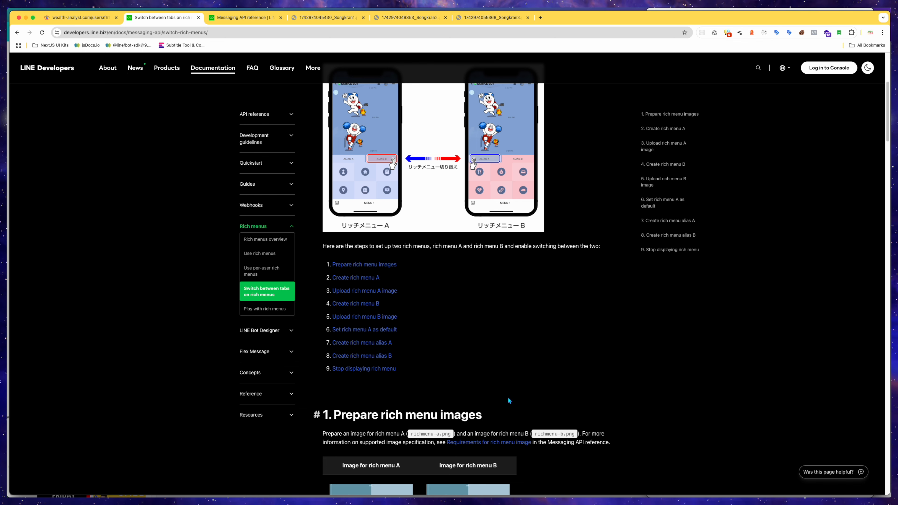
# Read the Create rich menu A example with its richmenuswitch action, then return to the rich menus list.
pyautogui.scroll(-10, 508, 396)
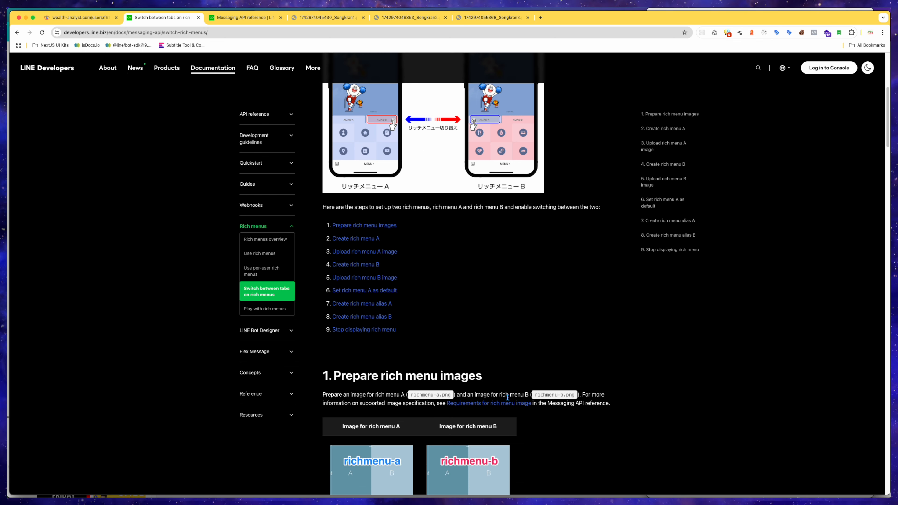
pyautogui.scroll(-2, 506, 398)
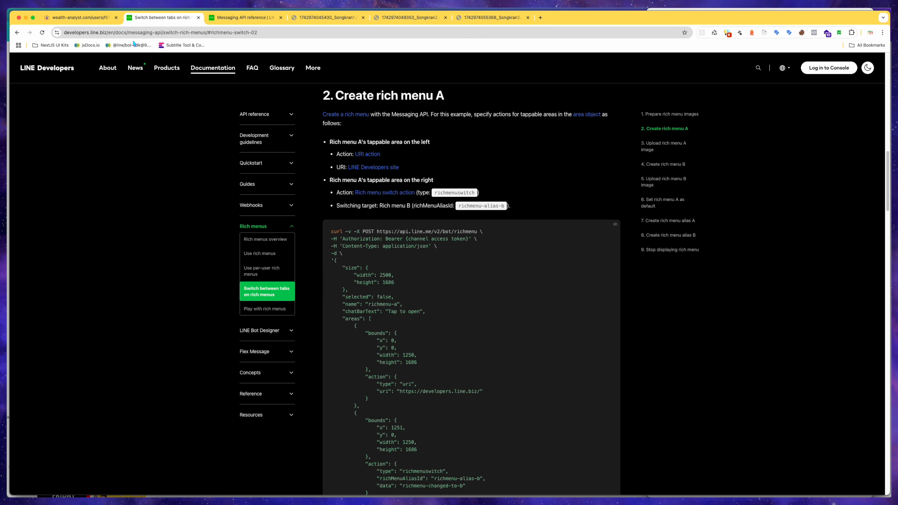
pyautogui.click(102, 19)
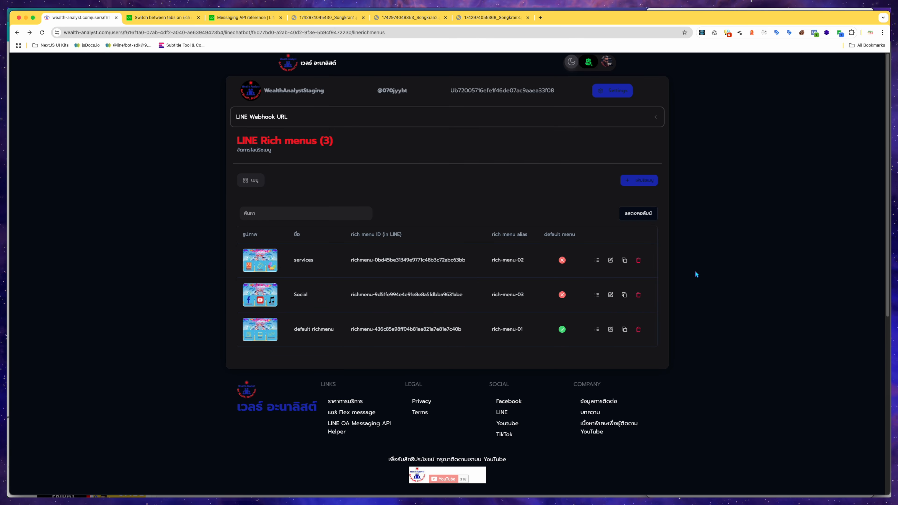